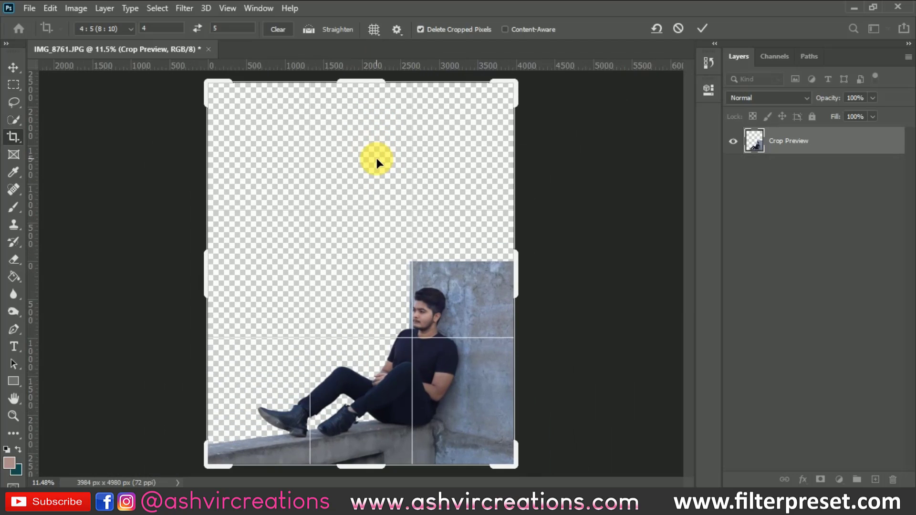
Apply the 4:5 crop and duplicate the Layer 1 copy layer with the cut-out man and wall
{"action": "key", "text": "Return"}
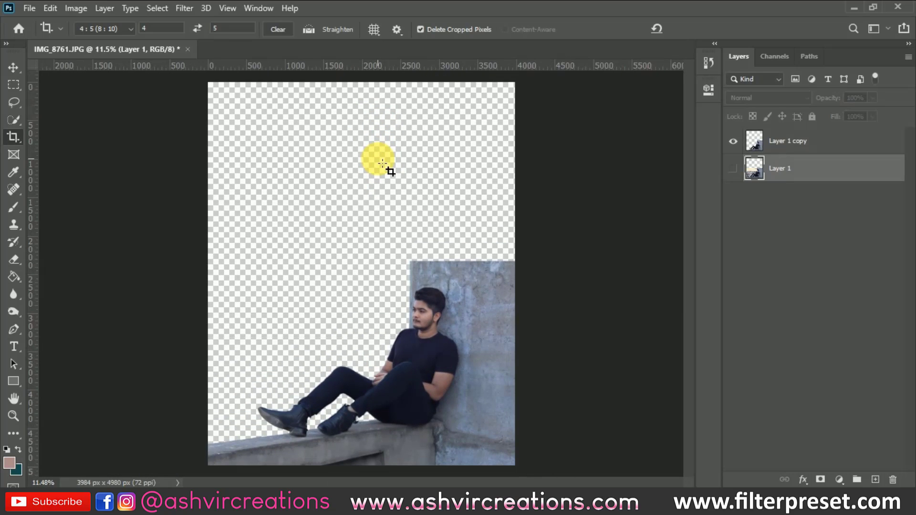
{"action": "key", "text": "v"}
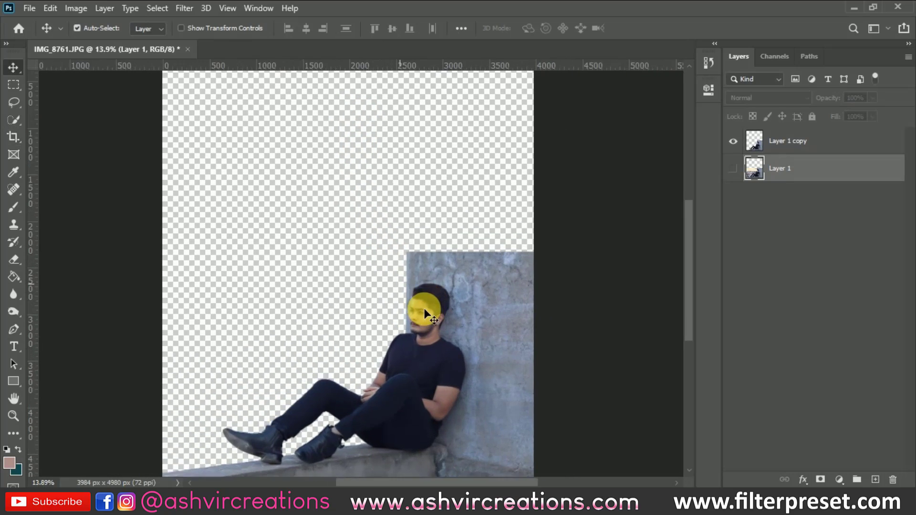
{"action": "left_click", "coordinate": [496, 296]}
{"action": "scroll", "coordinate": [496, 297], "scroll_direction": "down", "scroll_amount": 2}
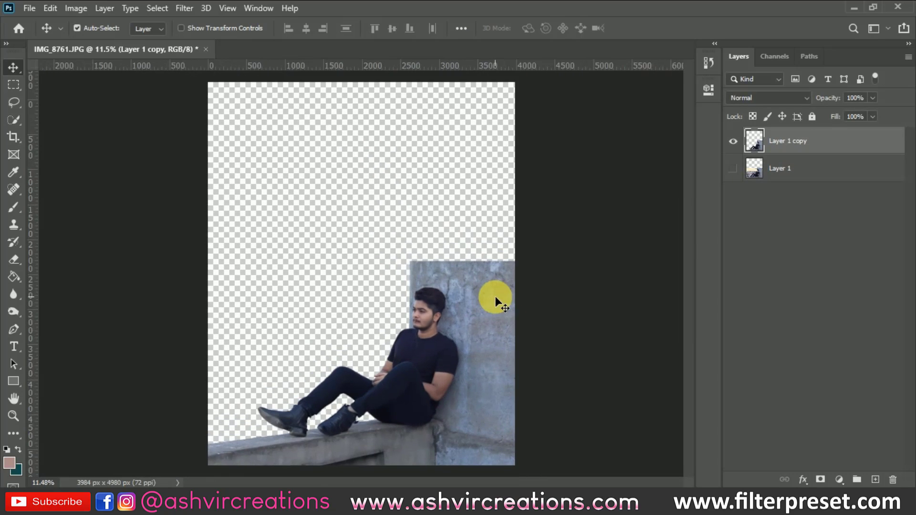
{"action": "right_click", "coordinate": [805, 143]}
{"action": "left_click", "coordinate": [682, 75]}
{"action": "left_click", "coordinate": [562, 127]}
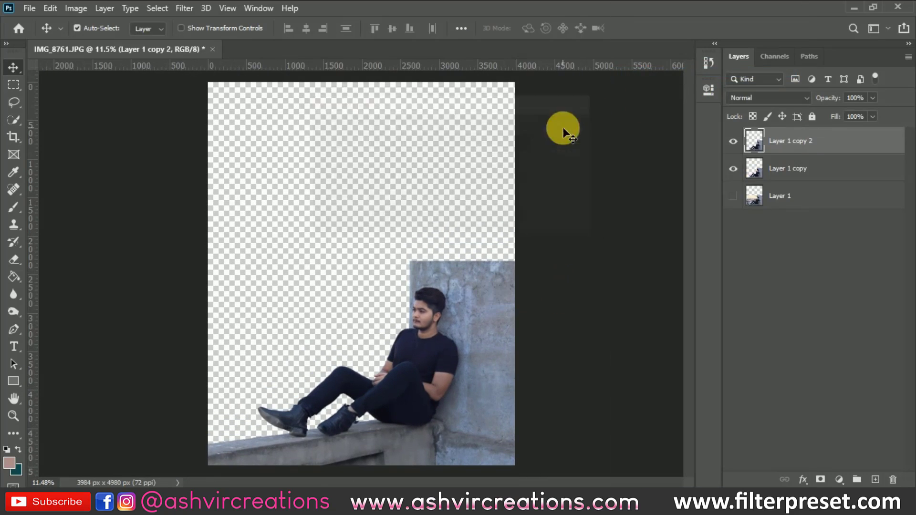
Flip the duplicate layer vertically with Free Transform and move it up about 2656 px to meet the original wall's top edge
{"action": "left_click", "coordinate": [56, 9]}
{"action": "left_click", "coordinate": [162, 297]}
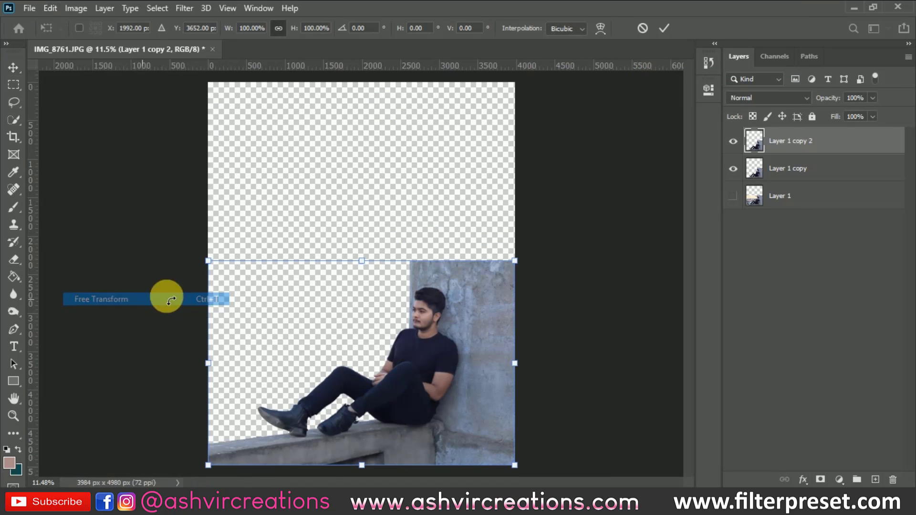
{"action": "right_click", "coordinate": [357, 299]}
{"action": "left_click", "coordinate": [379, 278]}
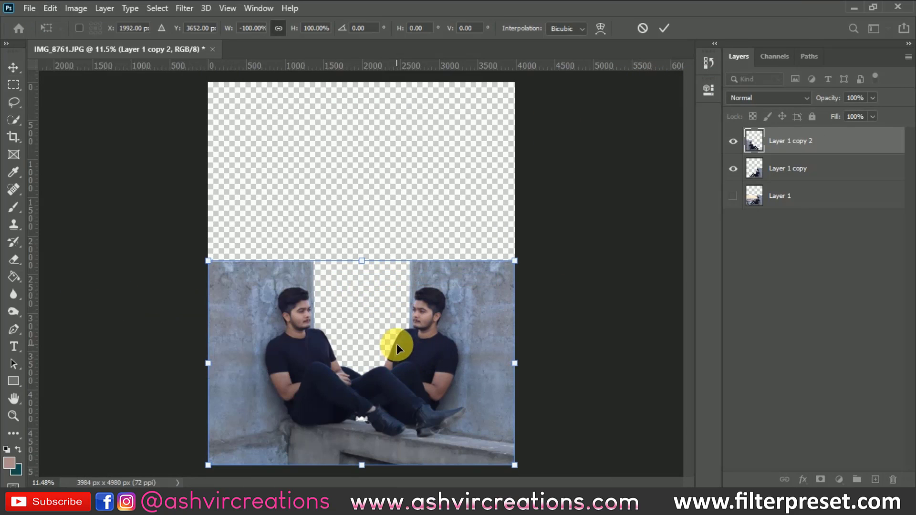
{"action": "key", "text": "ctrl+z"}
{"action": "right_click", "coordinate": [416, 354]}
{"action": "left_click", "coordinate": [425, 344]}
{"action": "left_click_drag", "start_coordinate": [442, 361], "coordinate": [454, 153]}
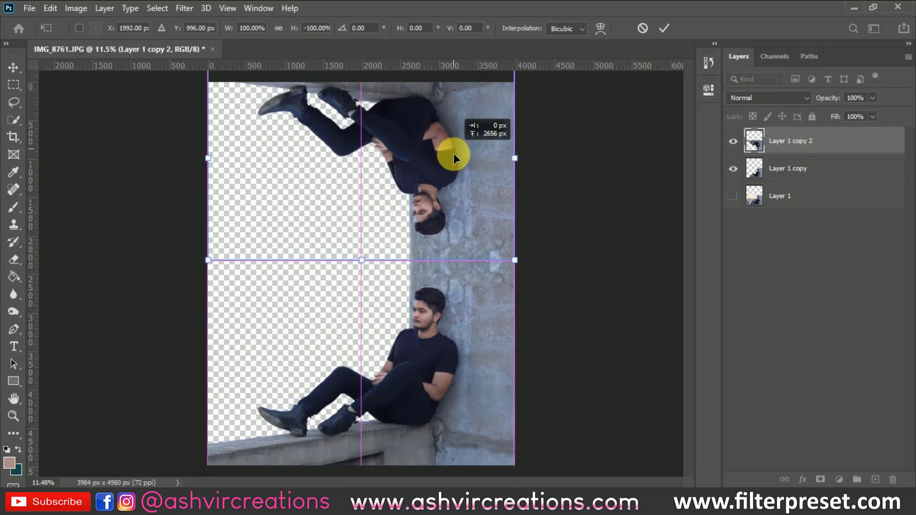
{"action": "double_click", "coordinate": [481, 210]}
{"action": "scroll", "coordinate": [478, 243], "scroll_direction": "up", "scroll_amount": 8}
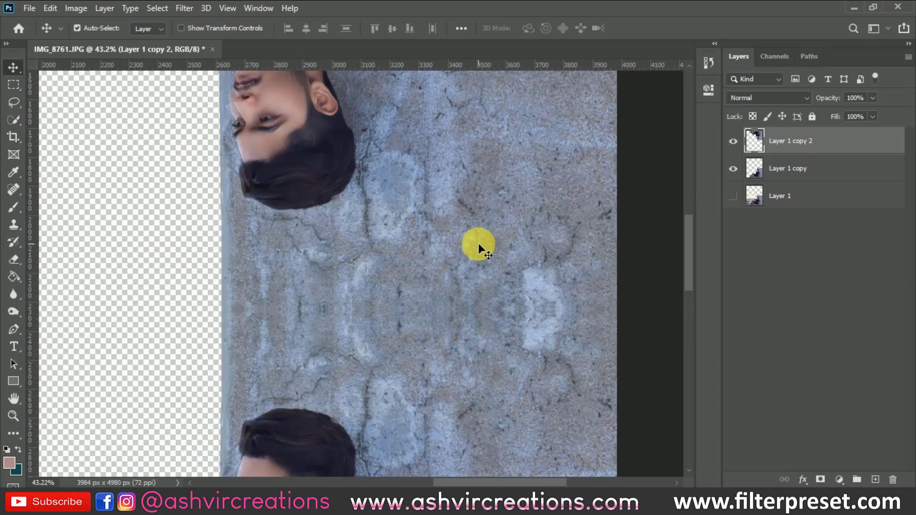
{"action": "scroll", "coordinate": [476, 241], "scroll_direction": "down", "scroll_amount": 7}
{"action": "scroll", "coordinate": [477, 242], "scroll_direction": "up", "scroll_amount": 2}
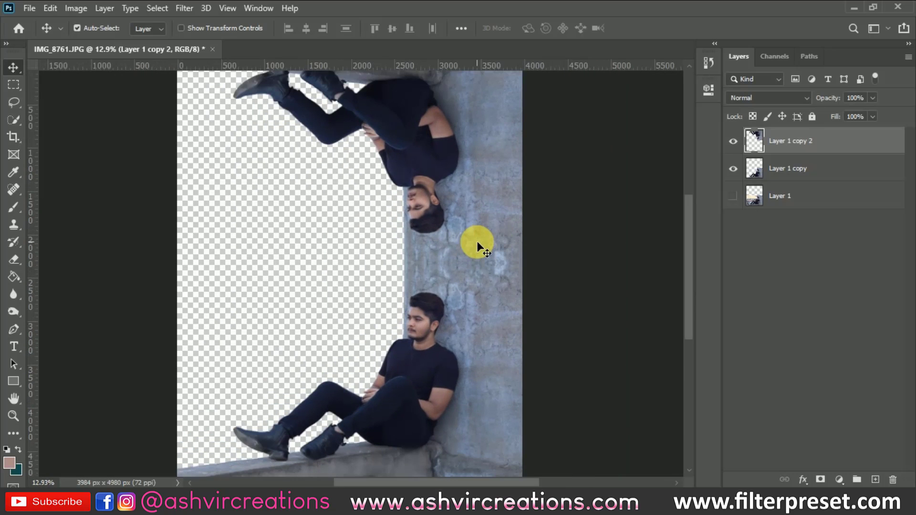
Merge the flipped duplicate with the Layer 1 copy layer
{"action": "left_click", "coordinate": [786, 171], "text": "ctrl"}
{"action": "right_click", "coordinate": [782, 167]}
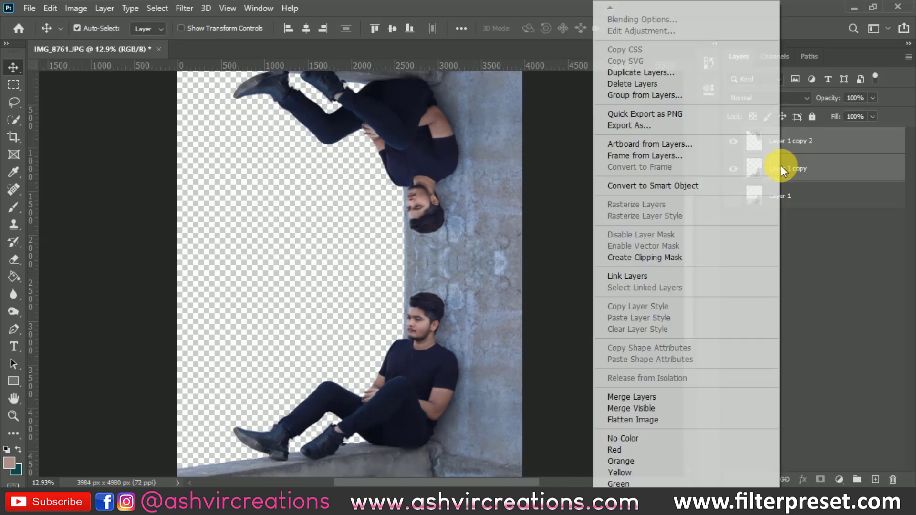
{"action": "left_click", "coordinate": [631, 397]}
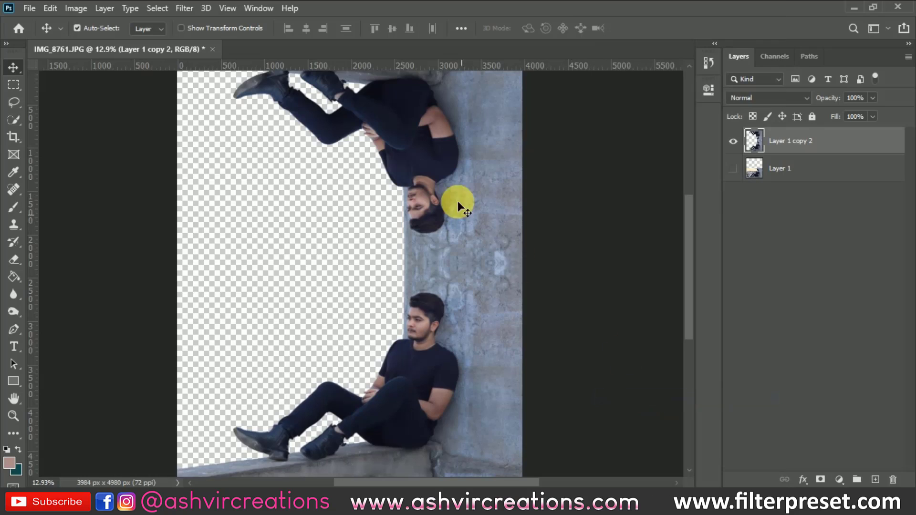
Delete the upside-down legs and leftover shoe tip outside the wall's vertical edge using rectangular selections
{"action": "scroll", "coordinate": [450, 163], "scroll_direction": "up", "scroll_amount": 1}
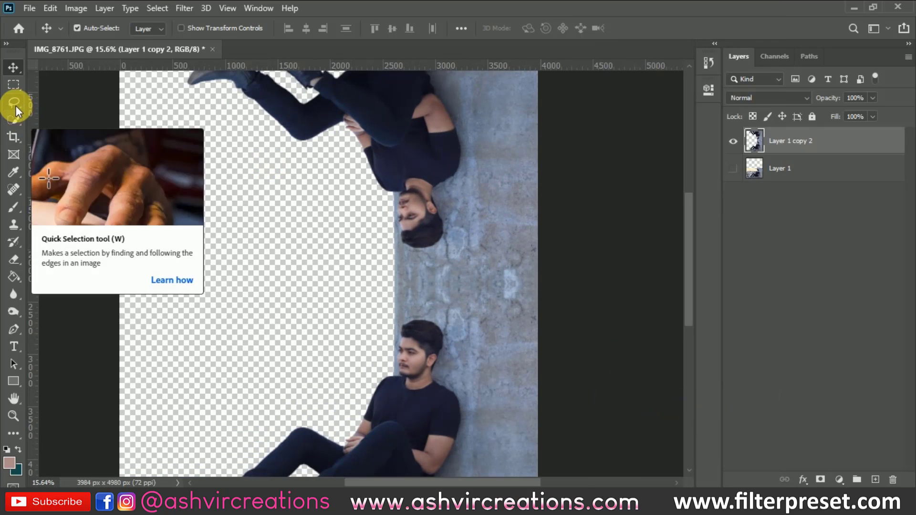
{"action": "scroll", "coordinate": [390, 234], "scroll_direction": "down", "scroll_amount": 1}
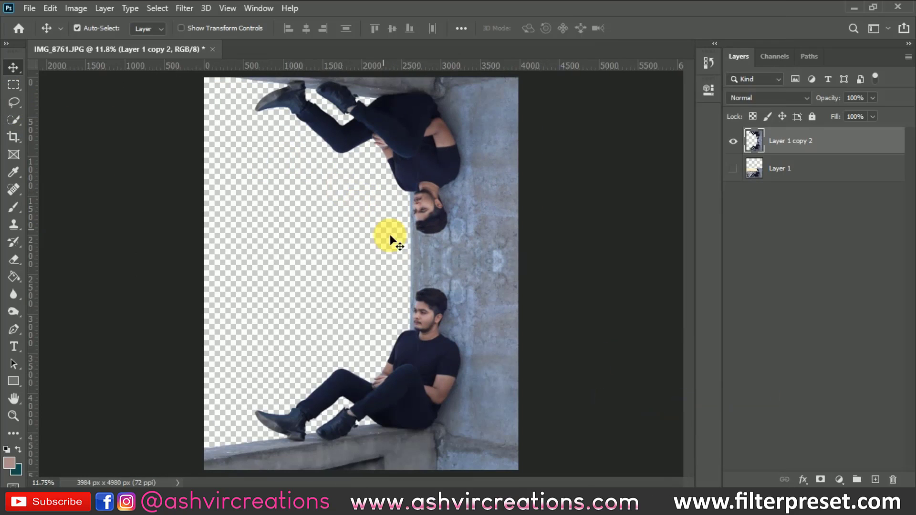
{"action": "left_click", "coordinate": [21, 90]}
{"action": "left_click_drag", "start_coordinate": [410, 245], "coordinate": [275, 3]}
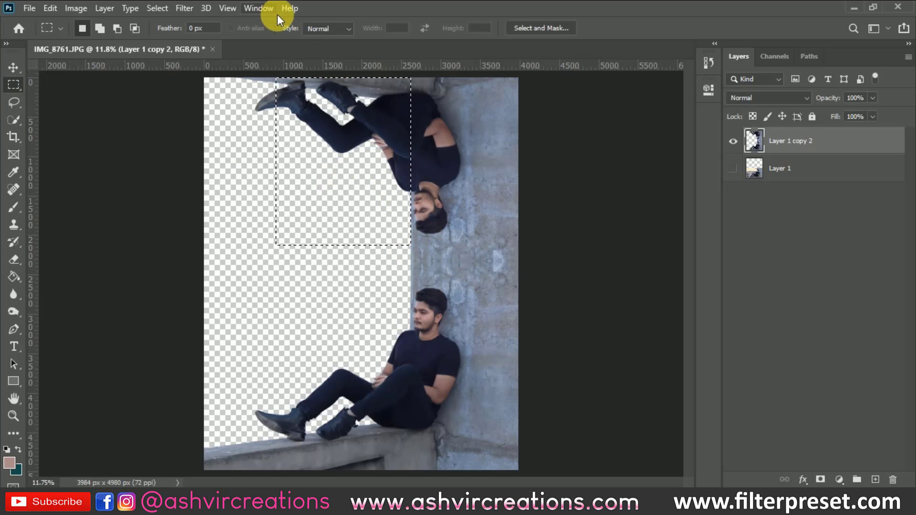
{"action": "key", "text": "Delete"}
{"action": "key", "text": "ctrl+d"}
{"action": "scroll", "coordinate": [272, 85], "scroll_direction": "up", "scroll_amount": 3}
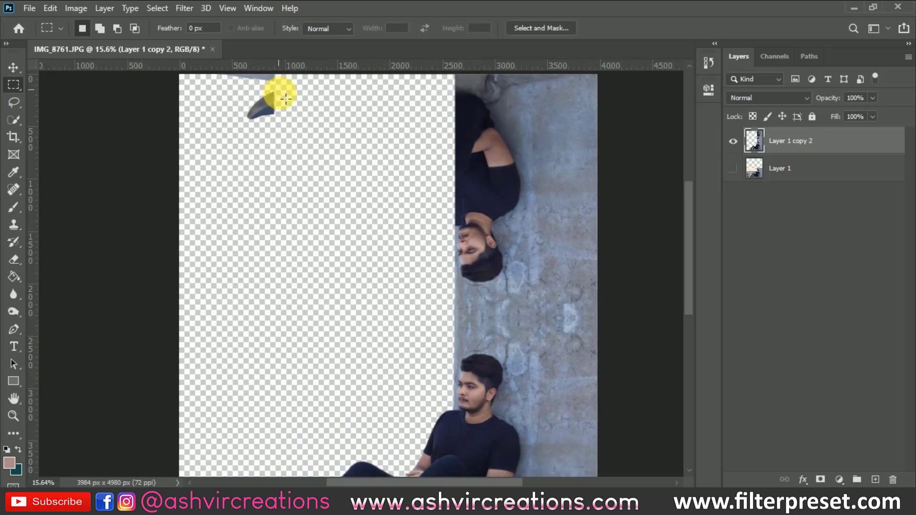
{"action": "left_click_drag", "start_coordinate": [351, 179], "coordinate": [136, 6]}
{"action": "key", "text": "Delete"}
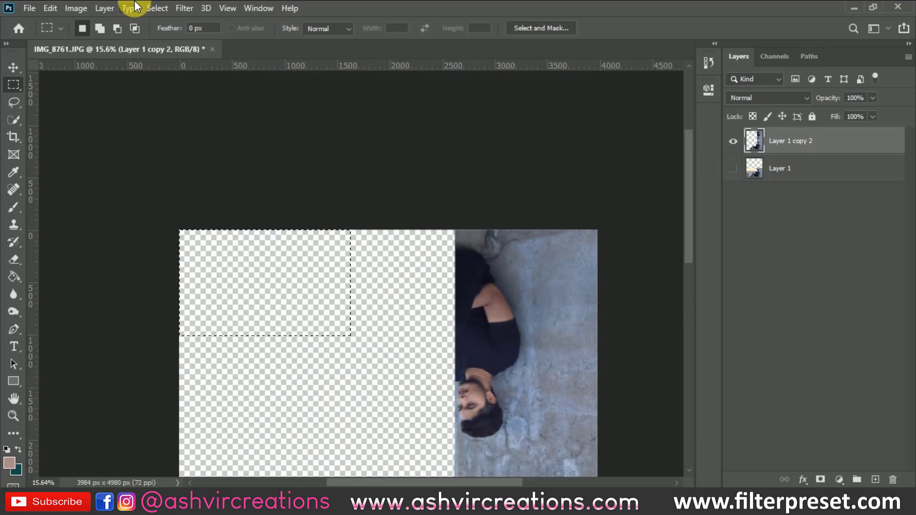
{"action": "scroll", "coordinate": [389, 153], "scroll_direction": "down", "scroll_amount": 3}
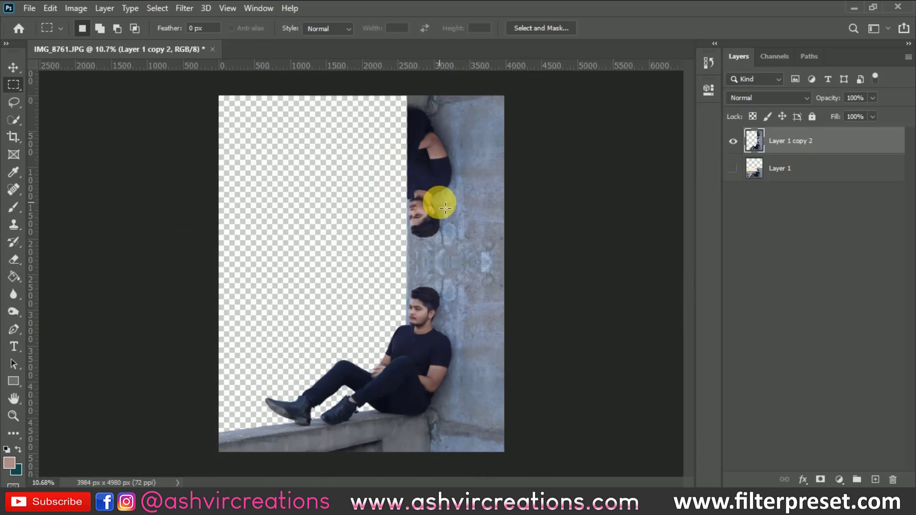
Lasso the remaining upside-down man on the upper wall, including a small margin around him
{"action": "scroll", "coordinate": [440, 205], "scroll_direction": "up", "scroll_amount": 2}
{"action": "left_click_drag", "start_coordinate": [446, 178], "coordinate": [391, 200]}
{"action": "scroll", "coordinate": [391, 199], "scroll_direction": "up", "scroll_amount": 2}
{"action": "scroll", "coordinate": [378, 160], "scroll_direction": "down", "scroll_amount": 1}
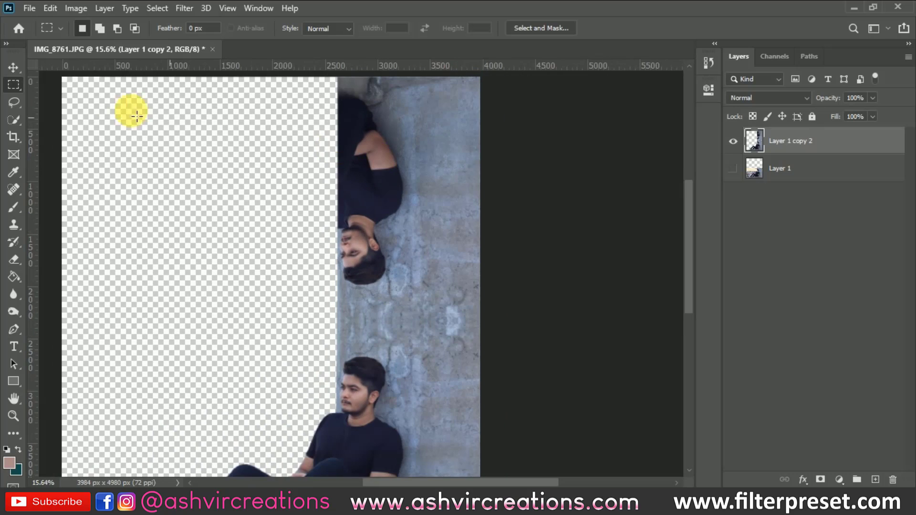
{"action": "left_click", "coordinate": [13, 101]}
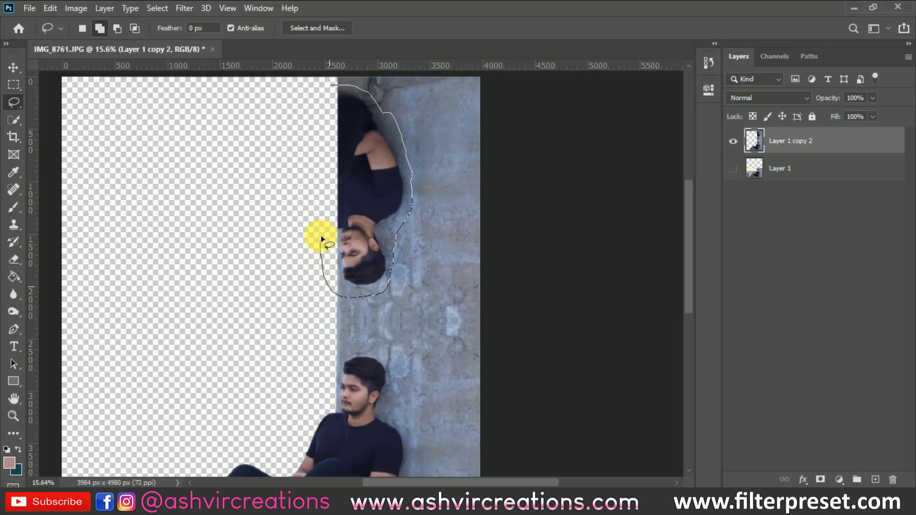
{"action": "left_click_drag", "start_coordinate": [328, 89], "coordinate": [329, 87]}
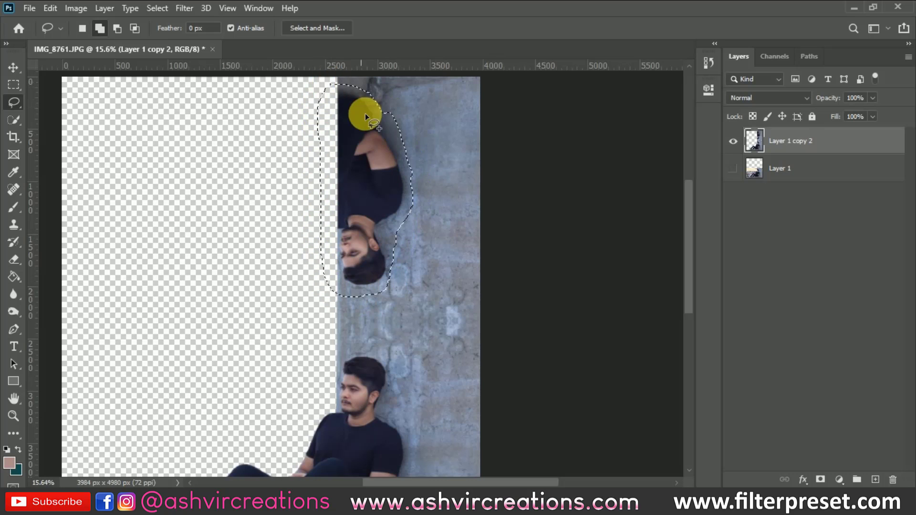
Fill the selected upside-down man with Content-Aware contents, keeping Normal mode and 100% opacity
{"action": "right_click", "coordinate": [367, 138]}
{"action": "left_click", "coordinate": [403, 299]}
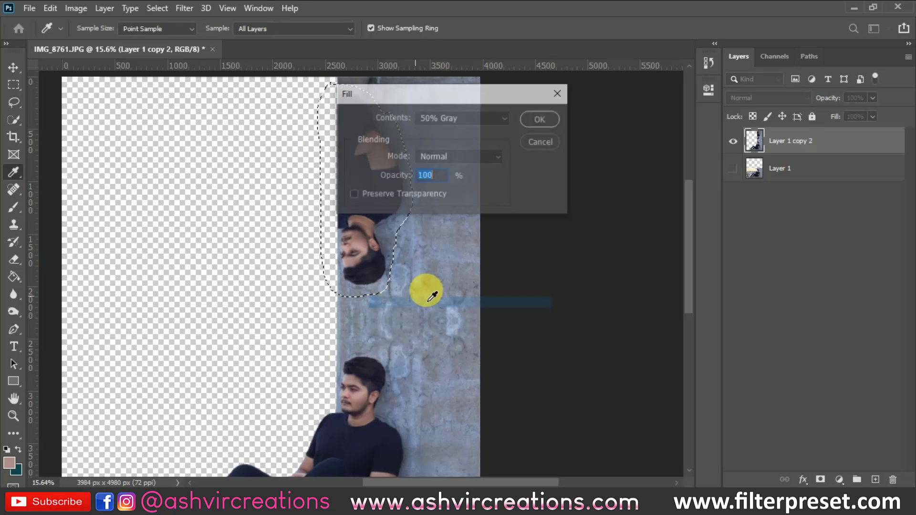
{"action": "left_click", "coordinate": [506, 118]}
{"action": "left_click", "coordinate": [465, 180]}
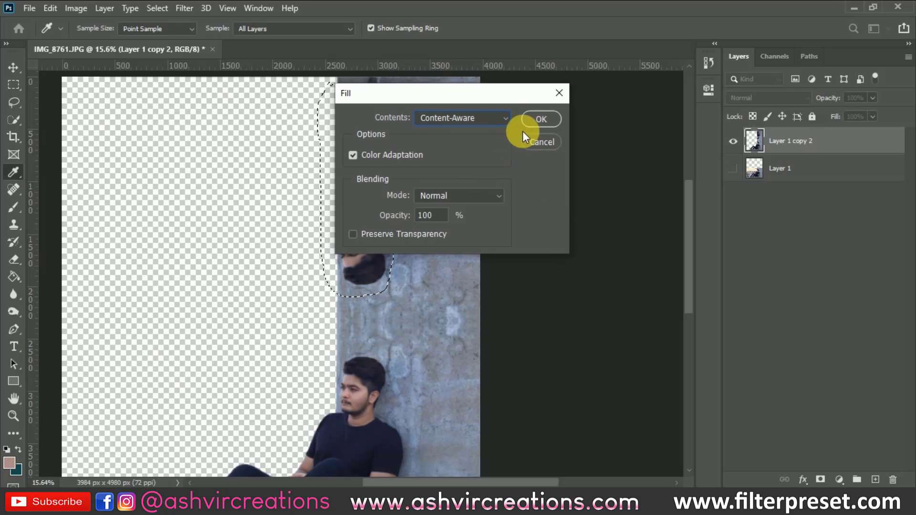
{"action": "left_click", "coordinate": [539, 119]}
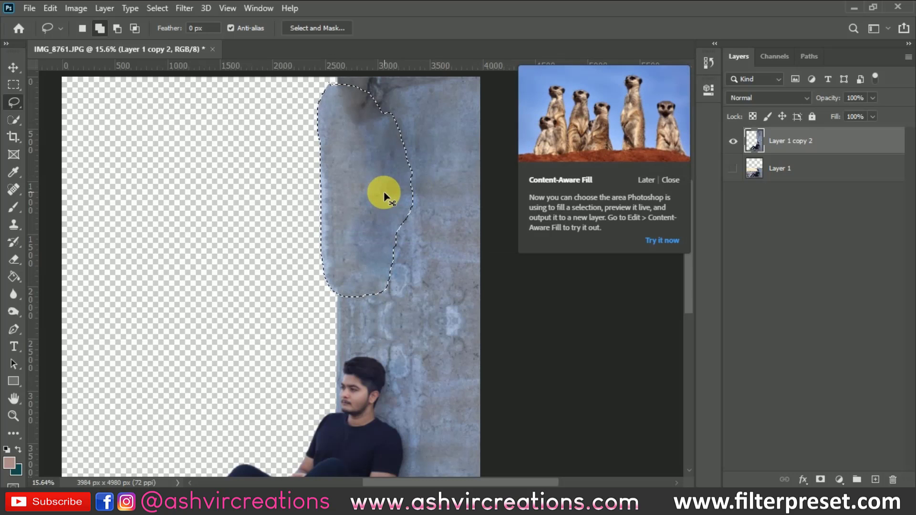
Delete the filled texture spilling past the upper wall's vertical edge using a rectangular selection, and deselect
{"action": "scroll", "coordinate": [385, 175], "scroll_direction": "up", "scroll_amount": 1}
{"action": "scroll", "coordinate": [382, 191], "scroll_direction": "down", "scroll_amount": 2}
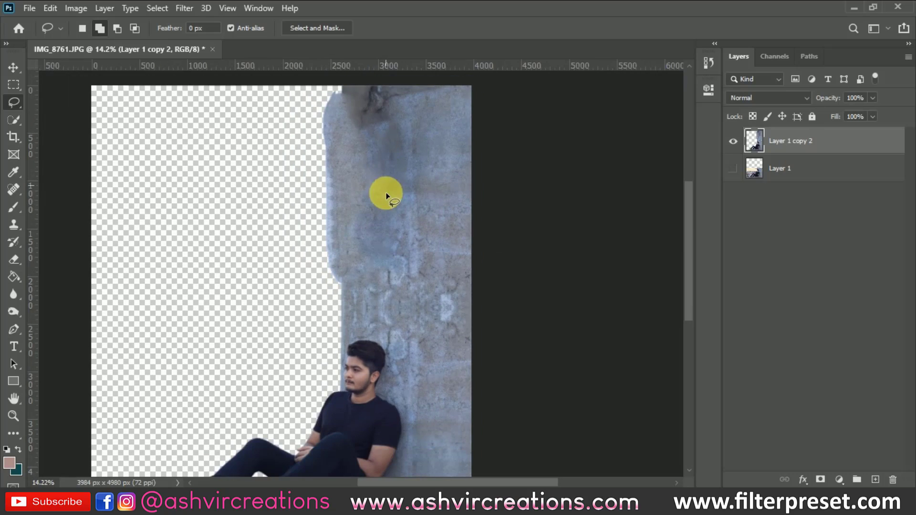
{"action": "left_click", "coordinate": [13, 85]}
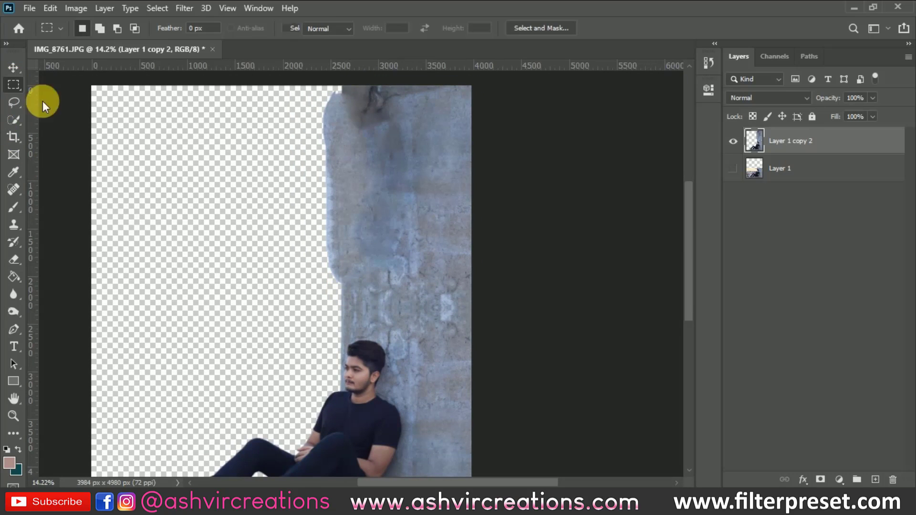
{"action": "left_click_drag", "start_coordinate": [346, 308], "coordinate": [206, 19]}
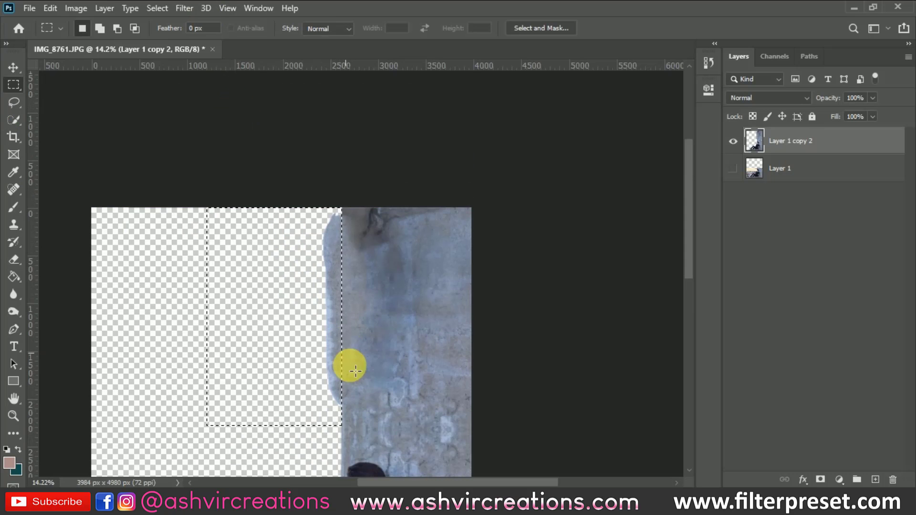
{"action": "scroll", "coordinate": [347, 377], "scroll_direction": "up", "scroll_amount": 10}
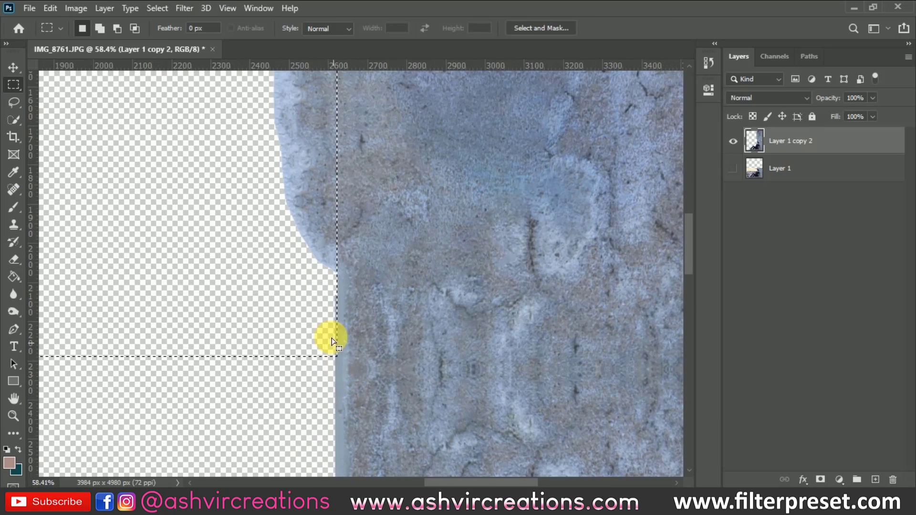
{"action": "scroll", "coordinate": [344, 368], "scroll_direction": "up", "scroll_amount": 3}
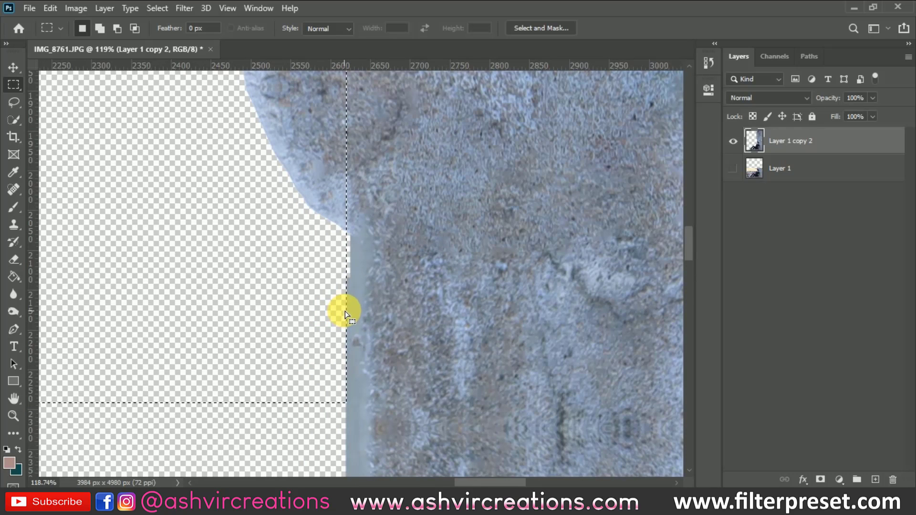
{"action": "key", "text": "Delete"}
{"action": "key", "text": "ctrl+d"}
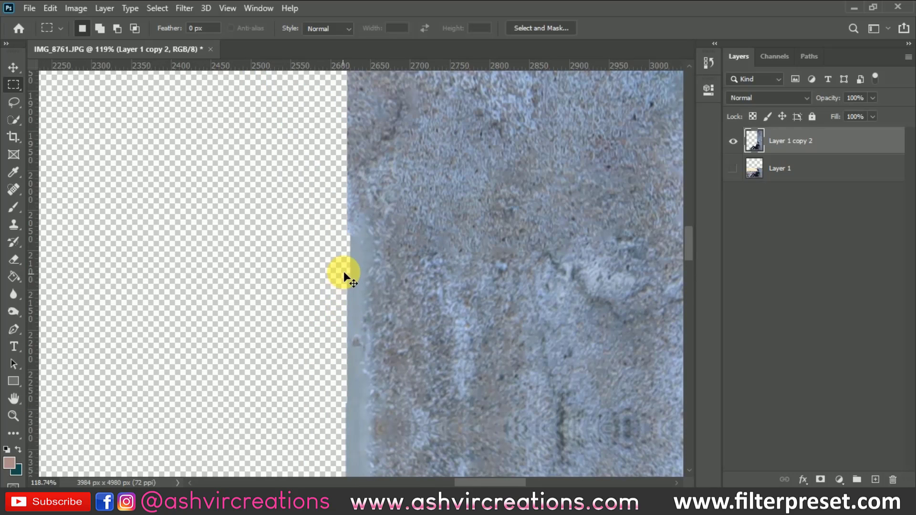
Load the layer's pixels as a selection and use the Clone Stamp to blend concrete texture over the wall's uneven edge
{"action": "scroll", "coordinate": [343, 276], "scroll_direction": "up", "scroll_amount": 2}
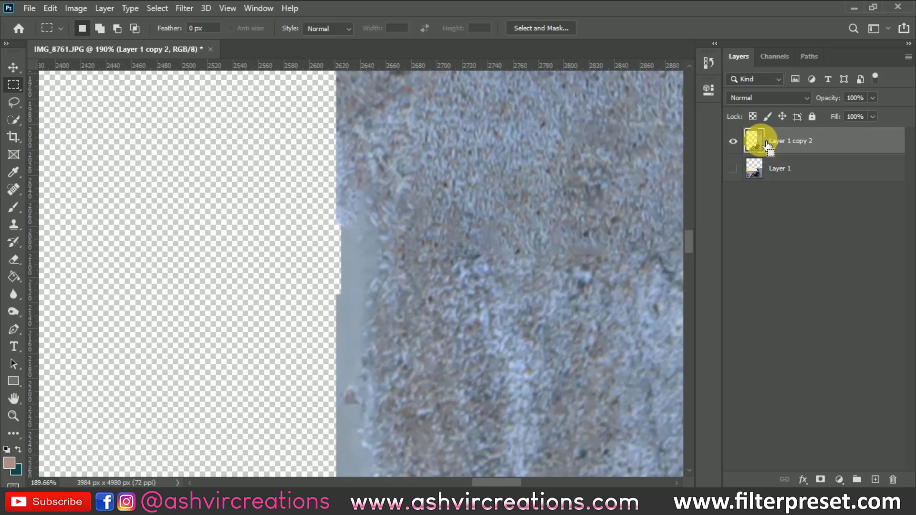
{"action": "key", "text": "s"}
{"action": "right_click", "coordinate": [534, 145]}
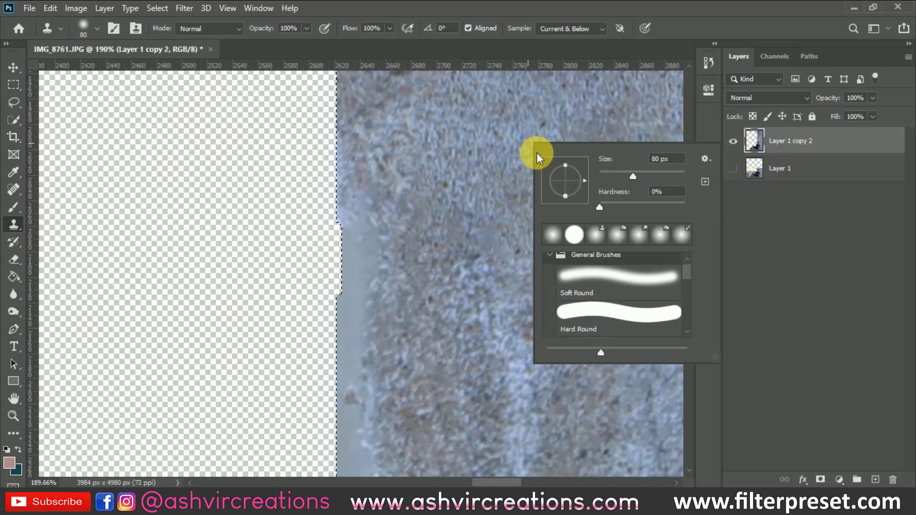
{"action": "left_click", "coordinate": [354, 117], "text": "alt"}
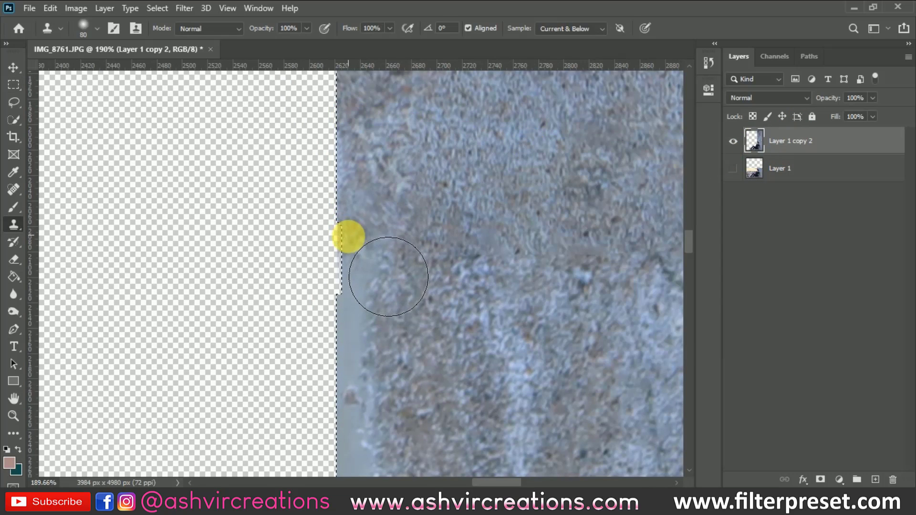
{"action": "mouse_move", "coordinate": [347, 238]}
{"action": "left_mouse_down"}
{"action": "mouse_move", "coordinate": [348, 253]}
{"action": "mouse_move", "coordinate": [347, 225]}
{"action": "mouse_move", "coordinate": [349, 291]}
{"action": "mouse_move", "coordinate": [435, 254]}
{"action": "left_mouse_up"}
{"action": "left_click_drag", "start_coordinate": [438, 356], "coordinate": [413, 184]}
{"action": "left_click_drag", "start_coordinate": [333, 210], "coordinate": [382, 256]}
{"action": "left_click_drag", "start_coordinate": [333, 302], "coordinate": [378, 348]}
{"action": "left_click_drag", "start_coordinate": [450, 238], "coordinate": [418, 162]}
{"action": "scroll", "coordinate": [417, 162], "scroll_direction": "down", "scroll_amount": 3}
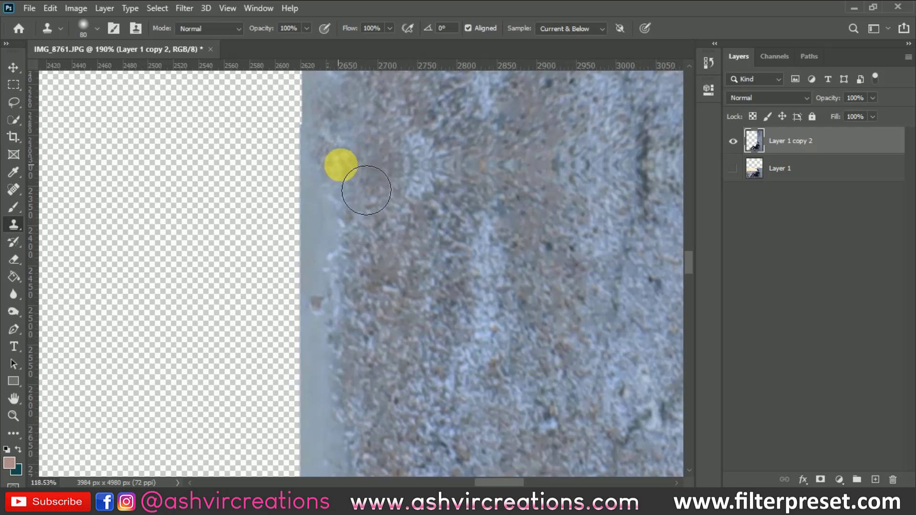
{"action": "scroll", "coordinate": [399, 170], "scroll_direction": "down", "scroll_amount": 10}
{"action": "scroll", "coordinate": [399, 171], "scroll_direction": "down", "scroll_amount": 2}
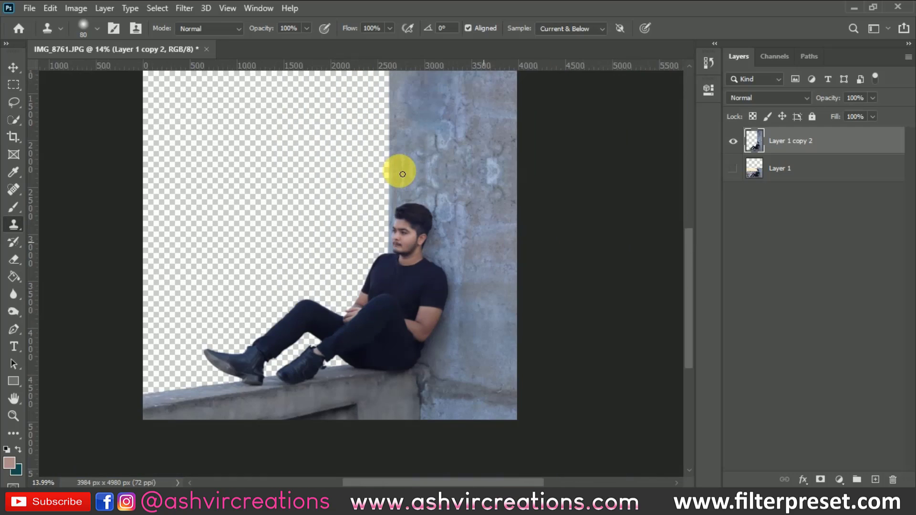
{"action": "scroll", "coordinate": [454, 188], "scroll_direction": "up", "scroll_amount": 4}
{"action": "left_click_drag", "start_coordinate": [460, 178], "coordinate": [310, 92]}
{"action": "scroll", "coordinate": [382, 352], "scroll_direction": "up", "scroll_amount": 1}
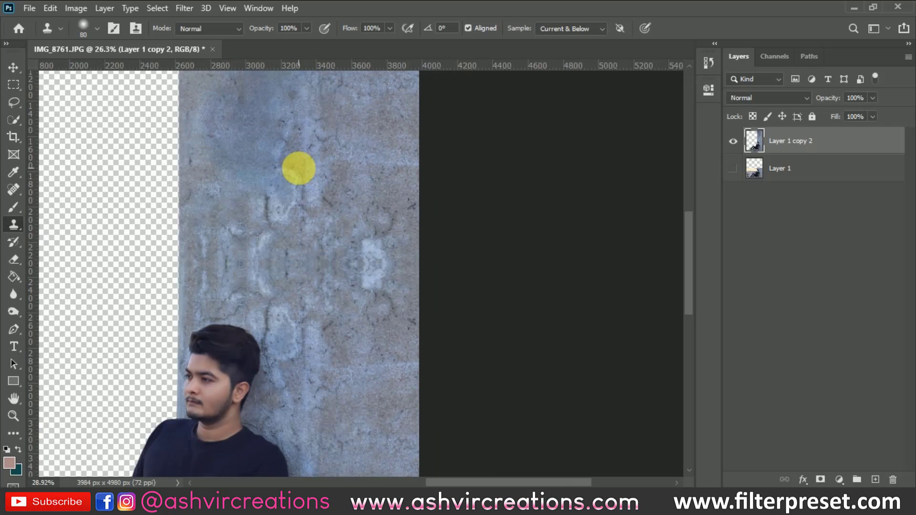
Use a 77 px Content-Aware Spot Healing Brush to remove the mirrored streaks on the wall above the man's head
{"action": "scroll", "coordinate": [299, 168], "scroll_direction": "up", "scroll_amount": 2}
{"action": "left_click", "coordinate": [14, 190]}
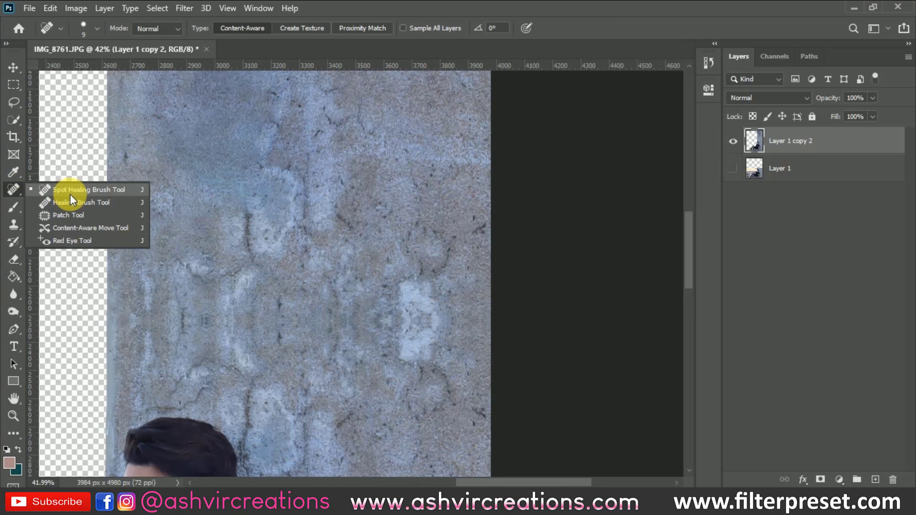
{"action": "left_click", "coordinate": [70, 191]}
{"action": "right_click", "coordinate": [213, 240]}
{"action": "left_click_drag", "start_coordinate": [274, 265], "coordinate": [235, 253]}
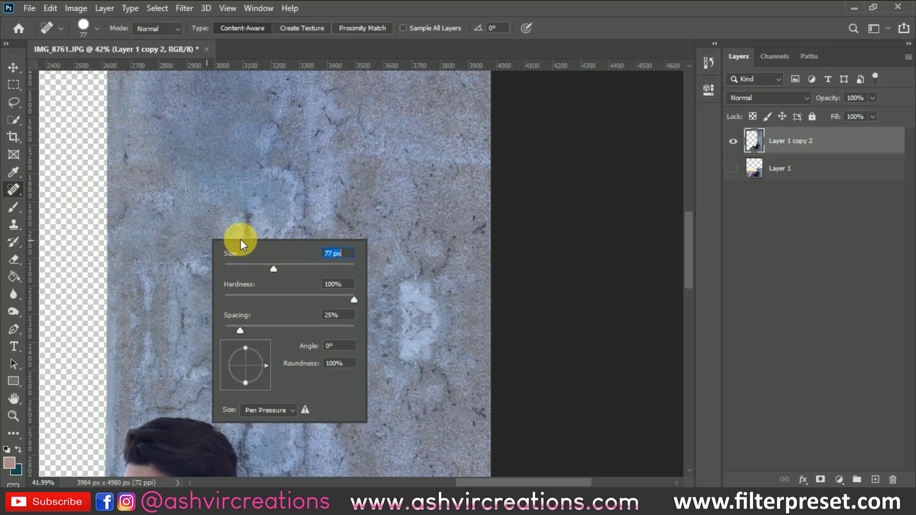
{"action": "mouse_move", "coordinate": [245, 212]}
{"action": "left_mouse_down"}
{"action": "mouse_move", "coordinate": [248, 250]}
{"action": "mouse_move", "coordinate": [210, 279]}
{"action": "mouse_move", "coordinate": [191, 277]}
{"action": "mouse_move", "coordinate": [202, 279]}
{"action": "left_mouse_up"}
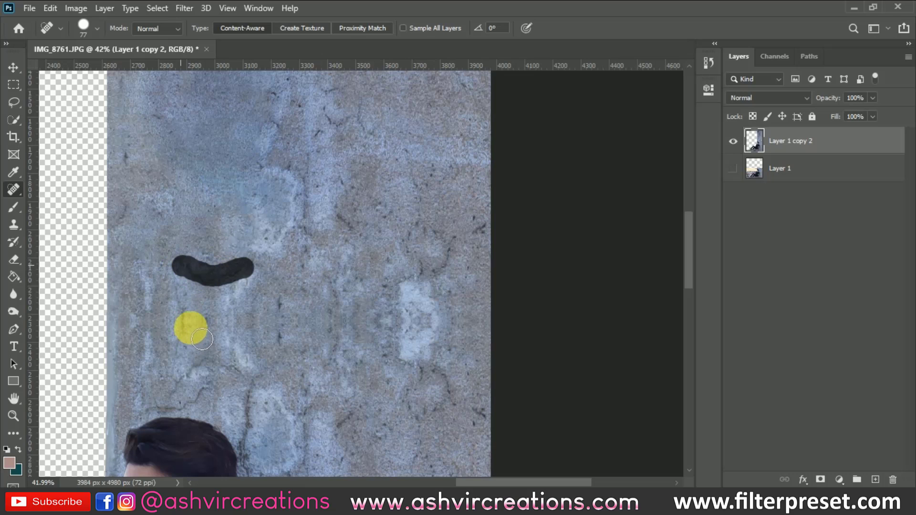
{"action": "left_click_drag", "start_coordinate": [183, 331], "coordinate": [184, 280]}
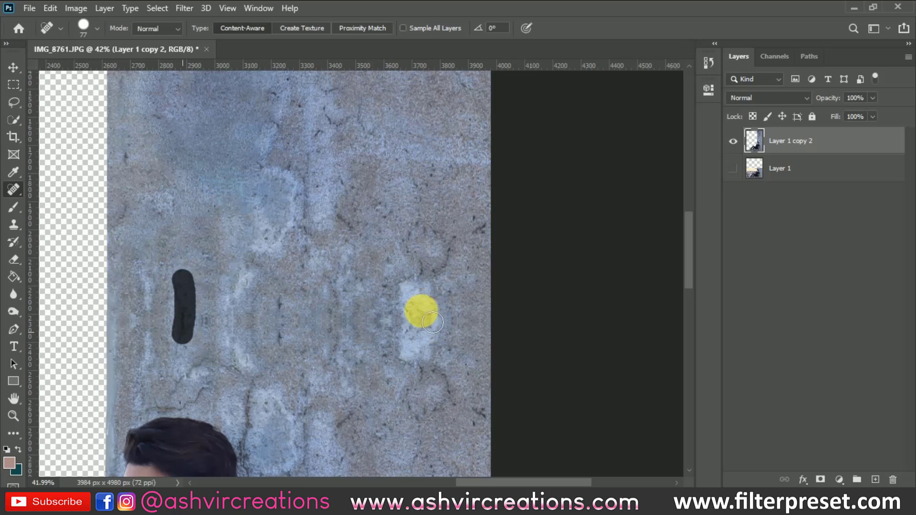
Heal the large pale patch and the remaining symmetrical marks across the middle of the wall with the Spot Healing Brush
{"action": "left_click", "coordinate": [393, 303]}
{"action": "mouse_move", "coordinate": [424, 324]}
{"action": "left_mouse_down"}
{"action": "mouse_move", "coordinate": [448, 322]}
{"action": "mouse_move", "coordinate": [397, 331]}
{"action": "mouse_move", "coordinate": [408, 292]}
{"action": "mouse_move", "coordinate": [449, 274]}
{"action": "mouse_move", "coordinate": [451, 257]}
{"action": "mouse_move", "coordinate": [454, 285]}
{"action": "left_mouse_up"}
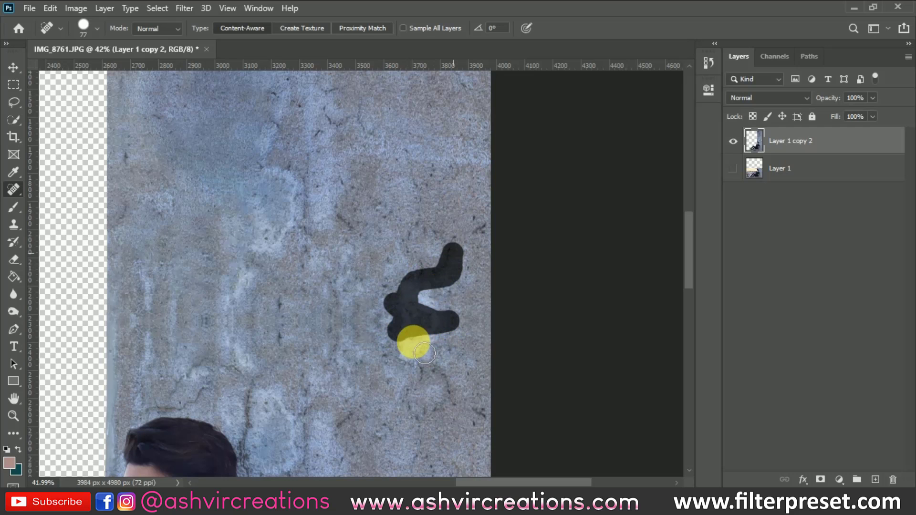
{"action": "scroll", "coordinate": [408, 333], "scroll_direction": "down", "scroll_amount": 3}
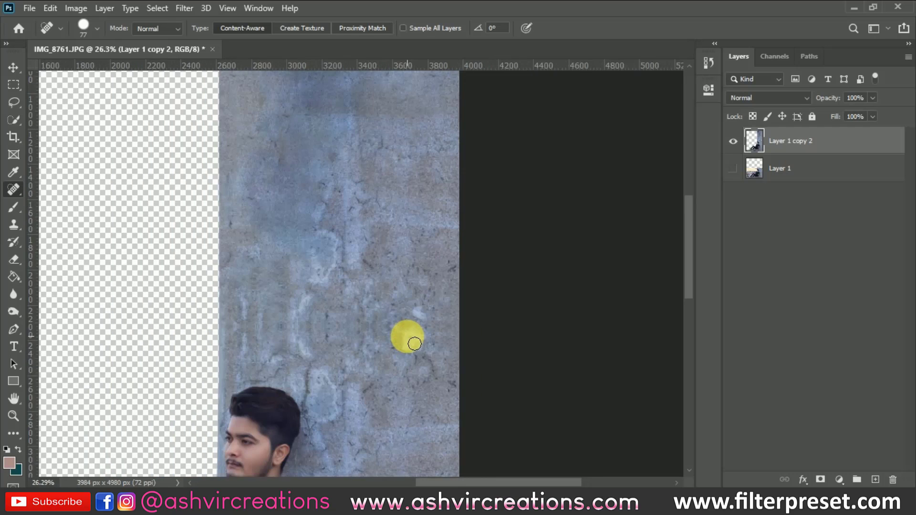
{"action": "scroll", "coordinate": [366, 335], "scroll_direction": "up", "scroll_amount": 1}
{"action": "left_click_drag", "start_coordinate": [347, 317], "coordinate": [345, 348]}
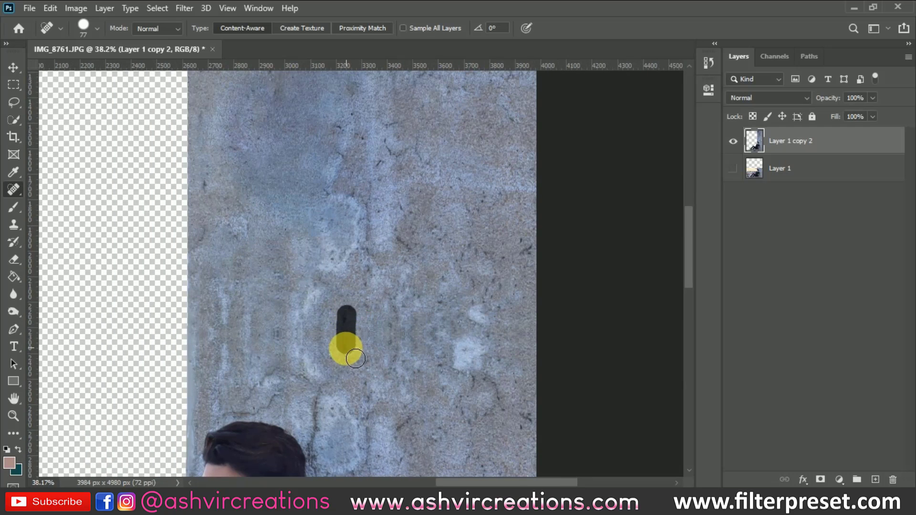
{"action": "left_click", "coordinate": [274, 334]}
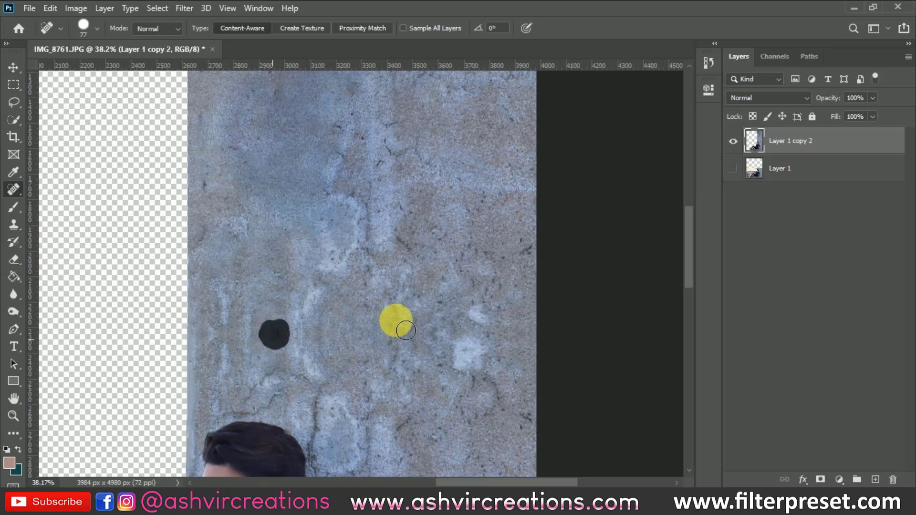
{"action": "left_click_drag", "start_coordinate": [410, 329], "coordinate": [435, 332]}
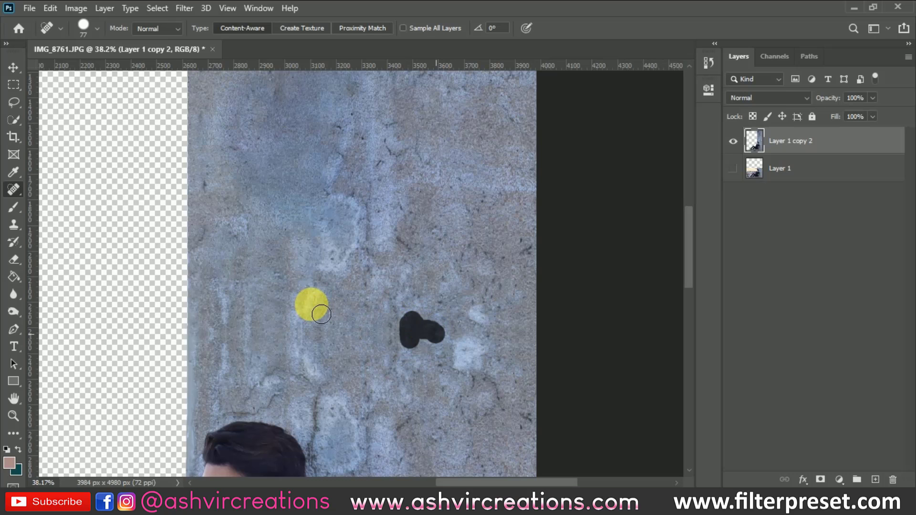
{"action": "key", "text": "v"}
{"action": "scroll", "coordinate": [314, 300], "scroll_direction": "down", "scroll_amount": 5}
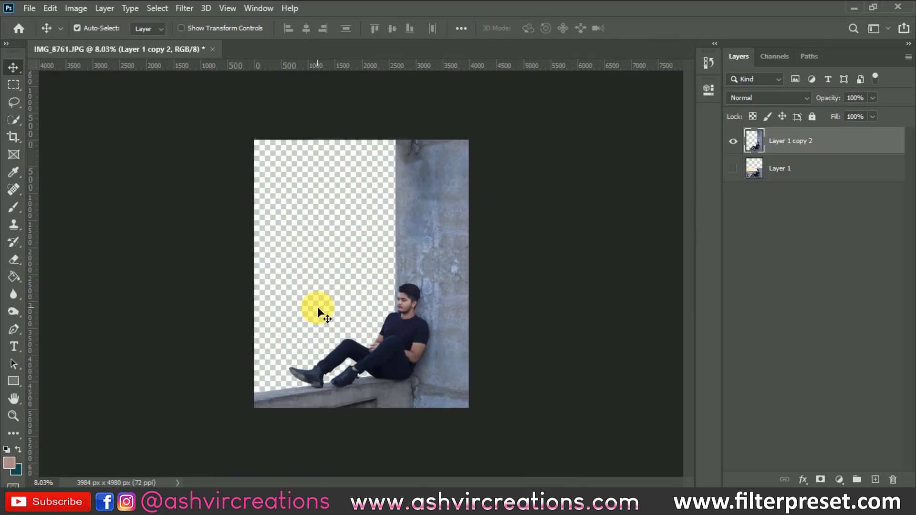
{"action": "scroll", "coordinate": [316, 307], "scroll_direction": "up", "scroll_amount": 2}
Open the gh photo from the Desktop folder and bring it into the IMG_8761 document directly above Layer 1, behind the man
{"action": "left_click", "coordinate": [804, 170]}
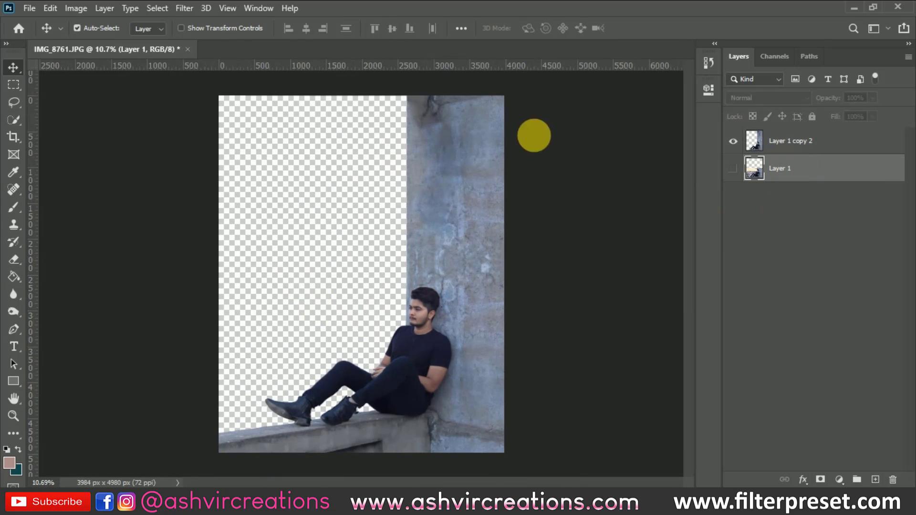
{"action": "left_click", "coordinate": [30, 8]}
{"action": "left_click", "coordinate": [44, 33]}
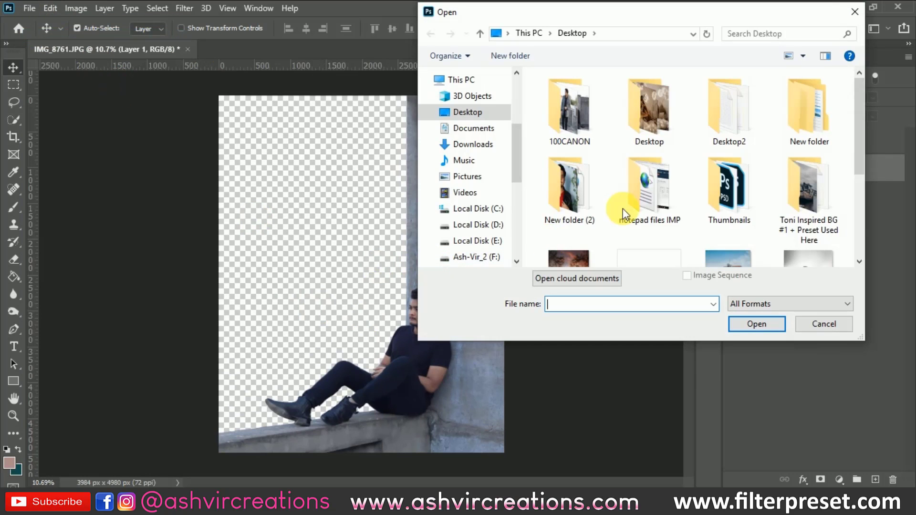
{"action": "left_click", "coordinate": [860, 188]}
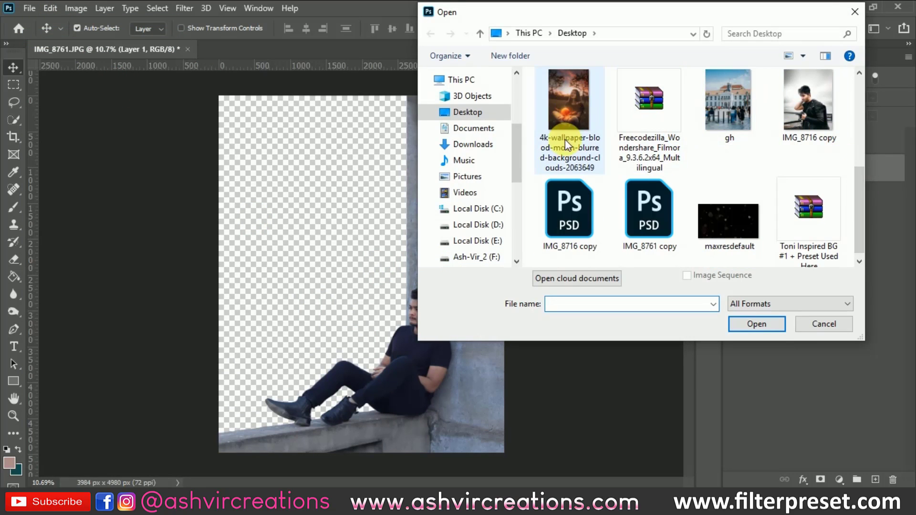
{"action": "left_click", "coordinate": [727, 251]}
{"action": "scroll", "coordinate": [727, 251], "scroll_direction": "up", "scroll_amount": 2}
{"action": "left_click", "coordinate": [737, 197]}
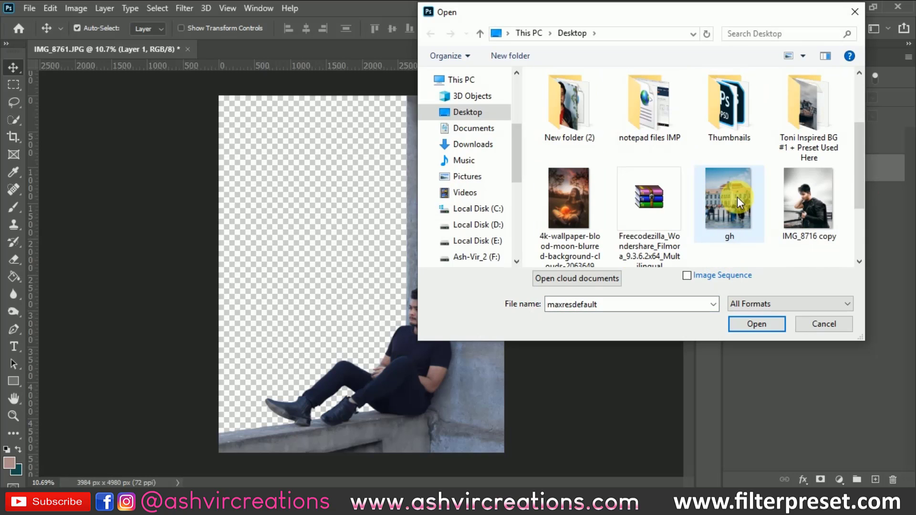
{"action": "double_click", "coordinate": [737, 197]}
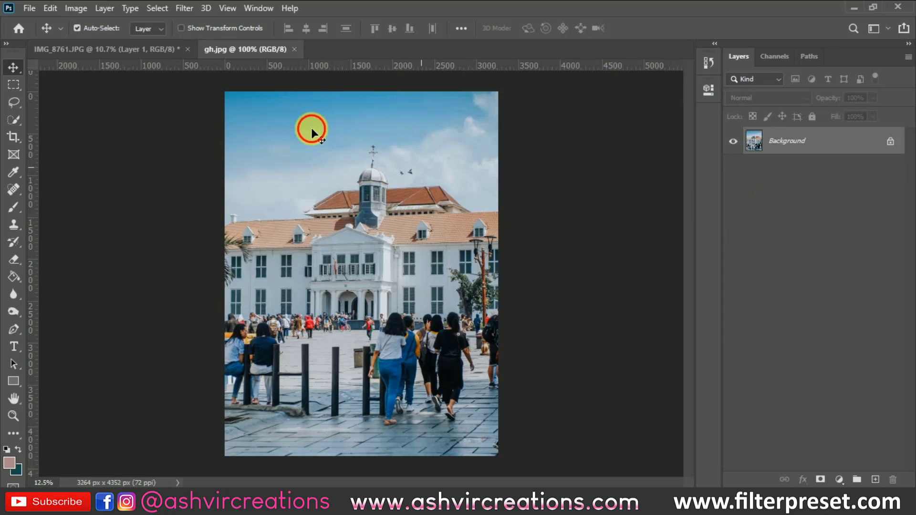
{"action": "left_click", "coordinate": [150, 48]}
{"action": "left_click_drag", "start_coordinate": [337, 155], "coordinate": [341, 269]}
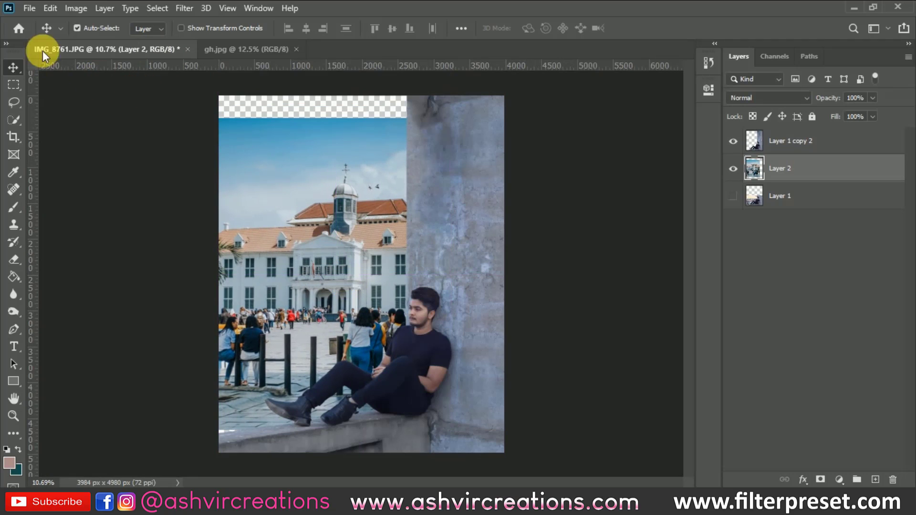
Scale the building photo proportionally to 170.77% with Free Transform and position its tower between the canvas edge and the wall
{"action": "left_click", "coordinate": [49, 9]}
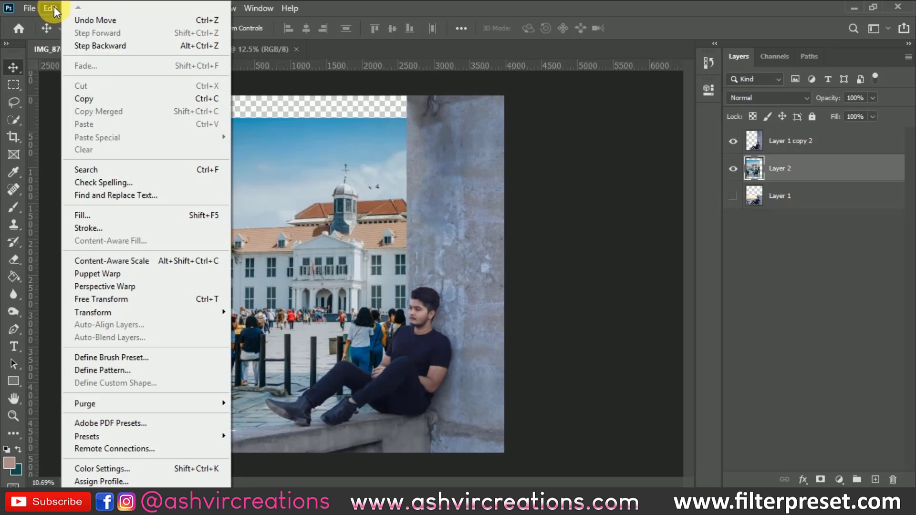
{"action": "left_click", "coordinate": [135, 303]}
{"action": "scroll", "coordinate": [318, 322], "scroll_direction": "down", "scroll_amount": 2, "text": "alt"}
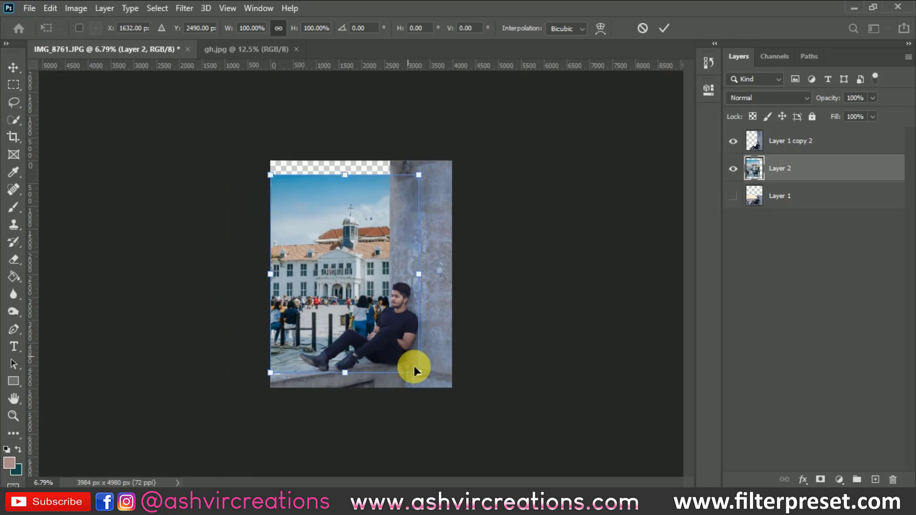
{"action": "left_click_drag", "start_coordinate": [418, 373], "coordinate": [523, 477]}
{"action": "left_click_drag", "start_coordinate": [409, 272], "coordinate": [359, 263]}
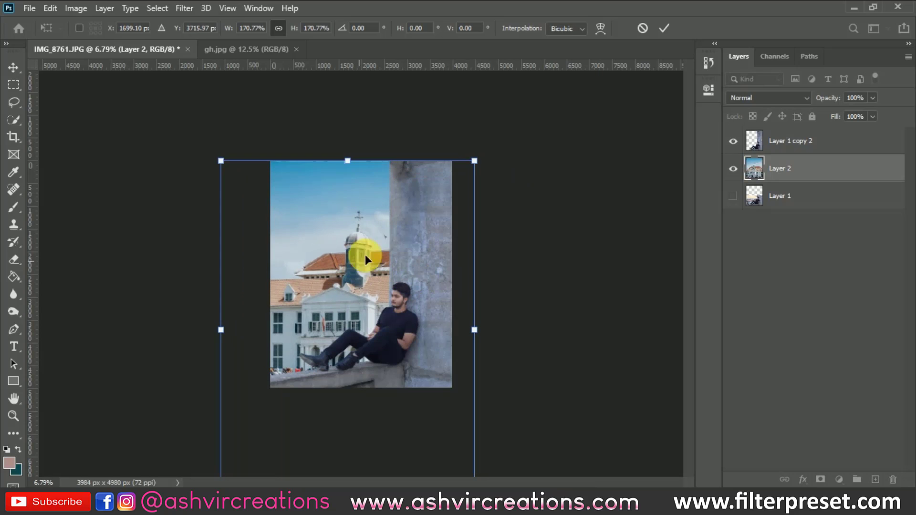
{"action": "left_click_drag", "start_coordinate": [408, 196], "coordinate": [401, 215]}
{"action": "scroll", "coordinate": [402, 215], "scroll_direction": "up", "scroll_amount": 3}
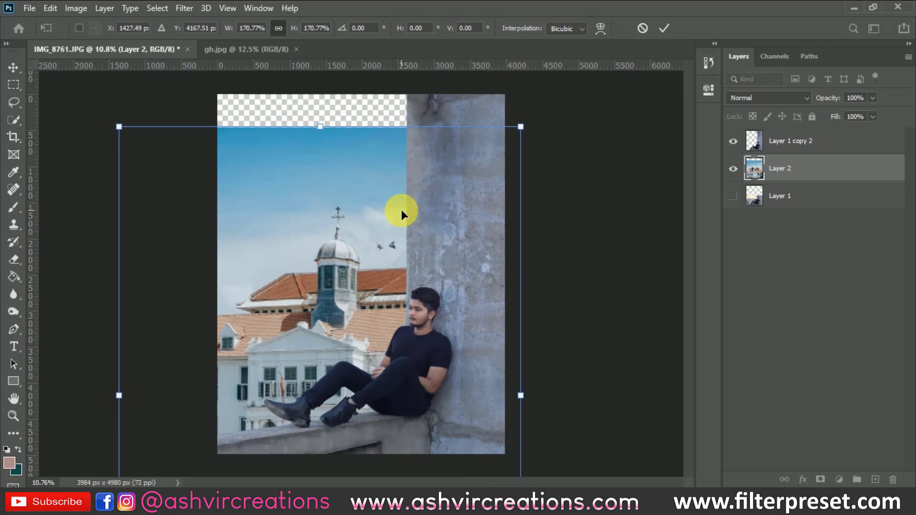
{"action": "key", "text": "Return"}
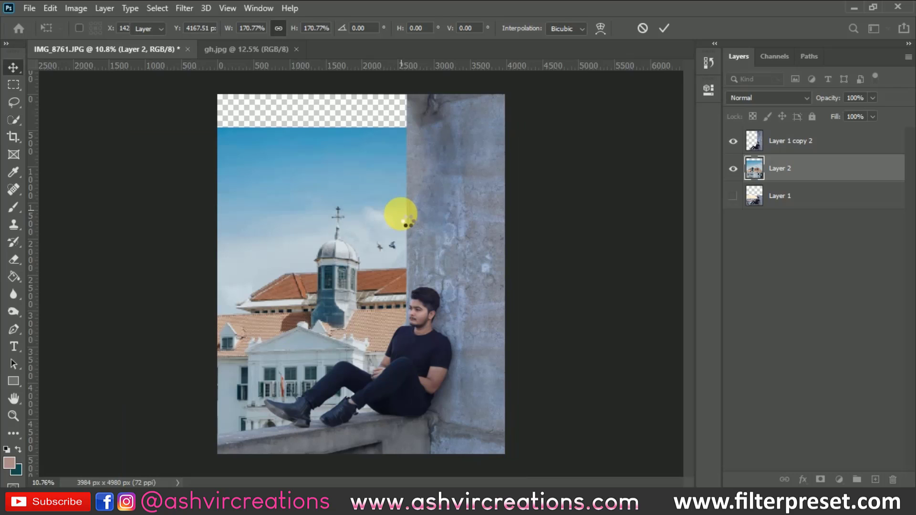
{"action": "left_click", "coordinate": [13, 84]}
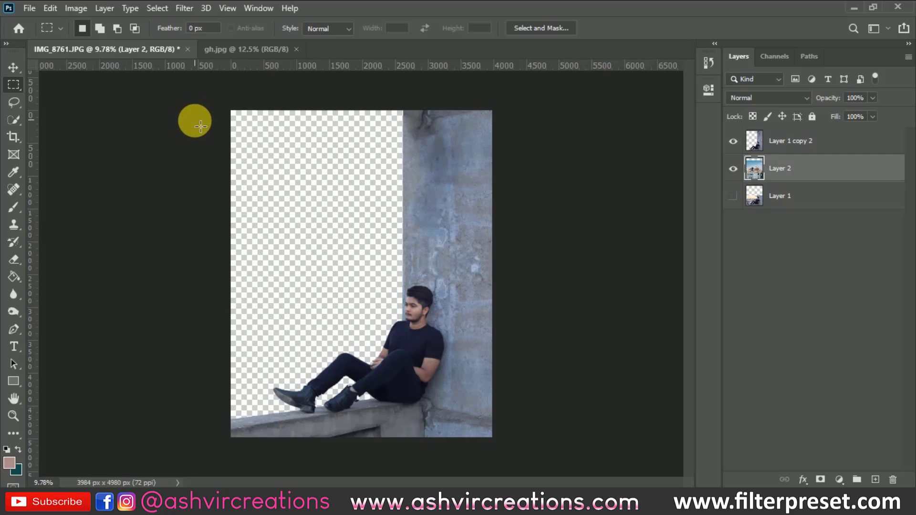
{"action": "key", "text": "ctrl+0"}
{"action": "left_click", "coordinate": [14, 68]}
{"action": "left_click", "coordinate": [733, 169]}
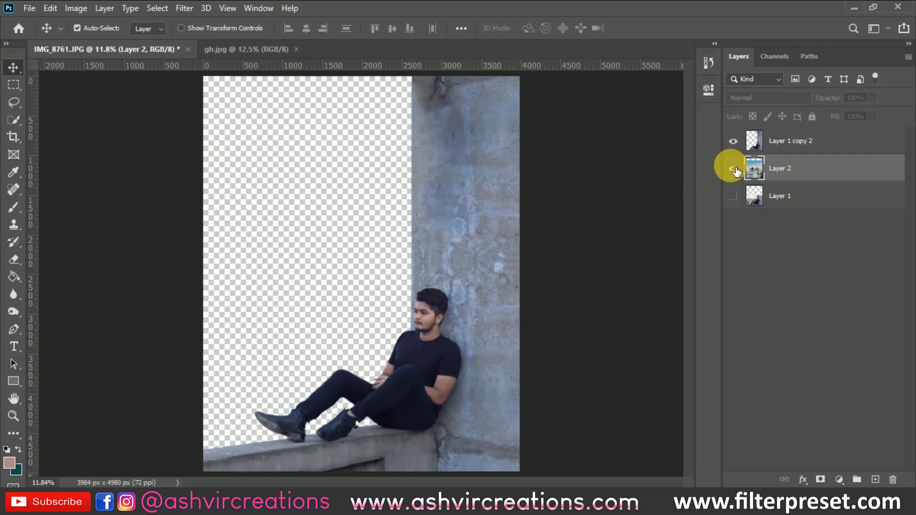
{"action": "left_click", "coordinate": [733, 169]}
Select the upper sky strip of the building layer, stretch it upward to 147.65% height to fill the empty gap, and deselect
{"action": "scroll", "coordinate": [271, 136], "scroll_direction": "down", "scroll_amount": 3}
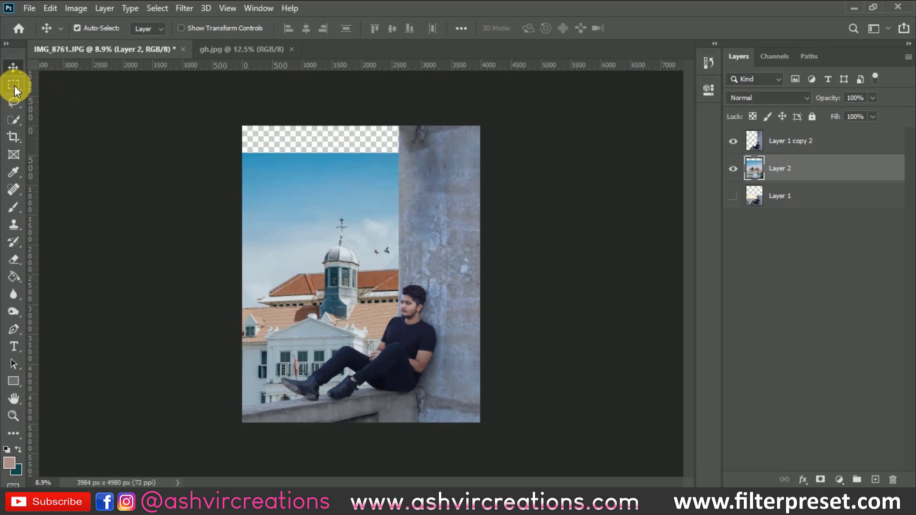
{"action": "left_click", "coordinate": [14, 86]}
{"action": "left_click_drag", "start_coordinate": [243, 141], "coordinate": [384, 206]}
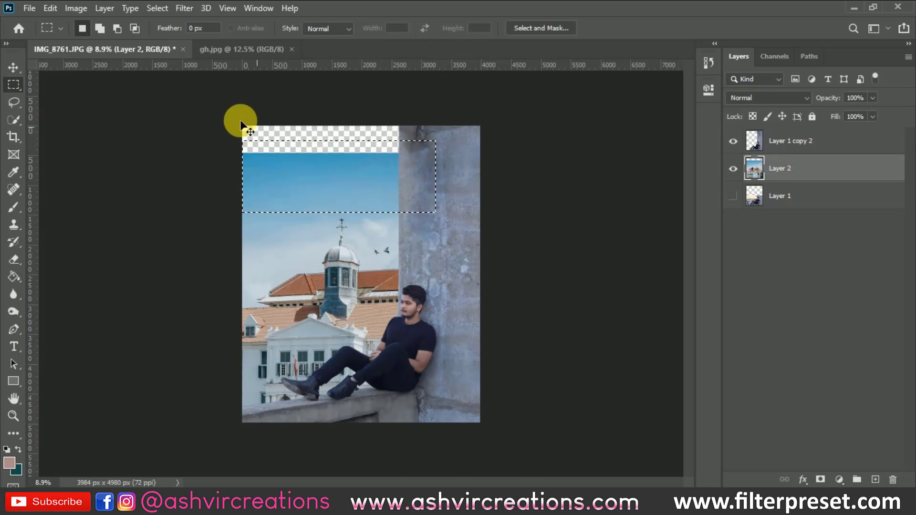
{"action": "key", "text": "ctrl+t"}
{"action": "left_click_drag", "start_coordinate": [347, 140], "coordinate": [339, 106]}
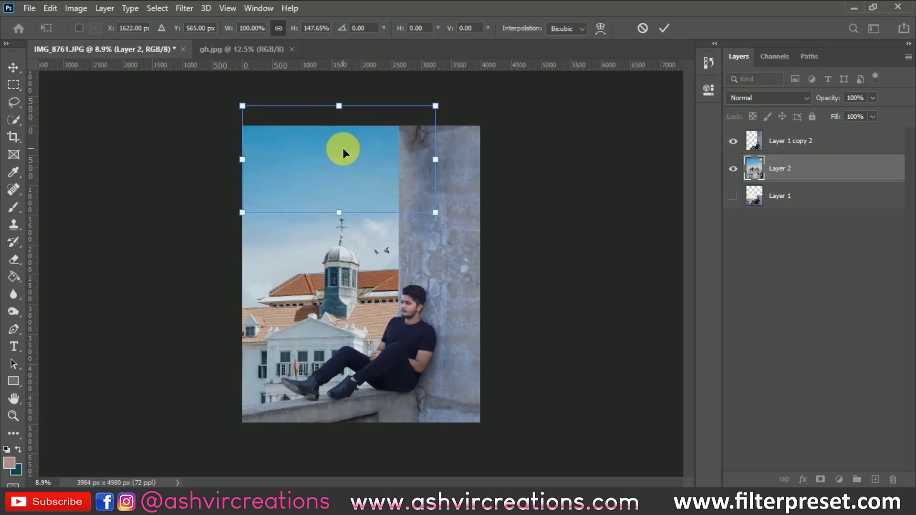
{"action": "key", "text": "Return"}
{"action": "key", "text": "ctrl+d"}
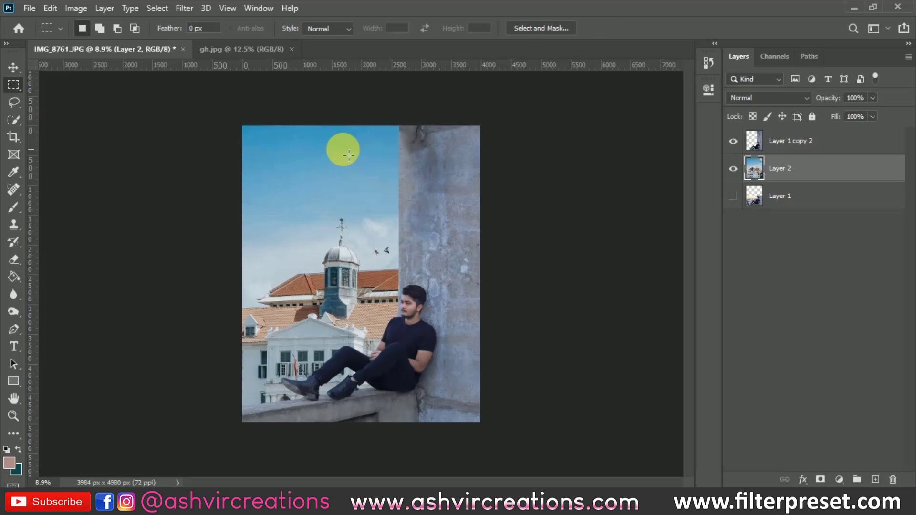
{"action": "key", "text": "v"}
On Layer 1 copy 2, ready the Blur tool with a Soft Round brush at 100% strength for the wall edge
{"action": "scroll", "coordinate": [364, 231], "scroll_direction": "up", "scroll_amount": 6}
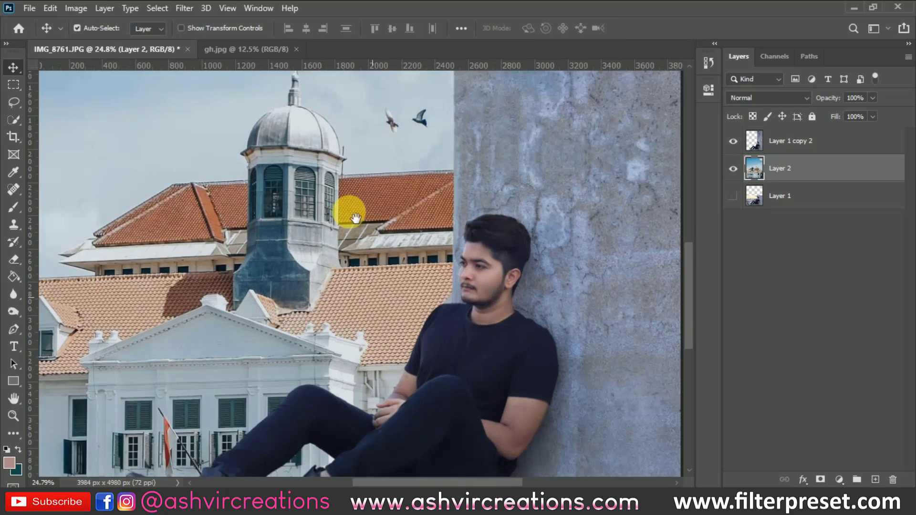
{"action": "scroll", "coordinate": [356, 218], "scroll_direction": "down", "scroll_amount": 3}
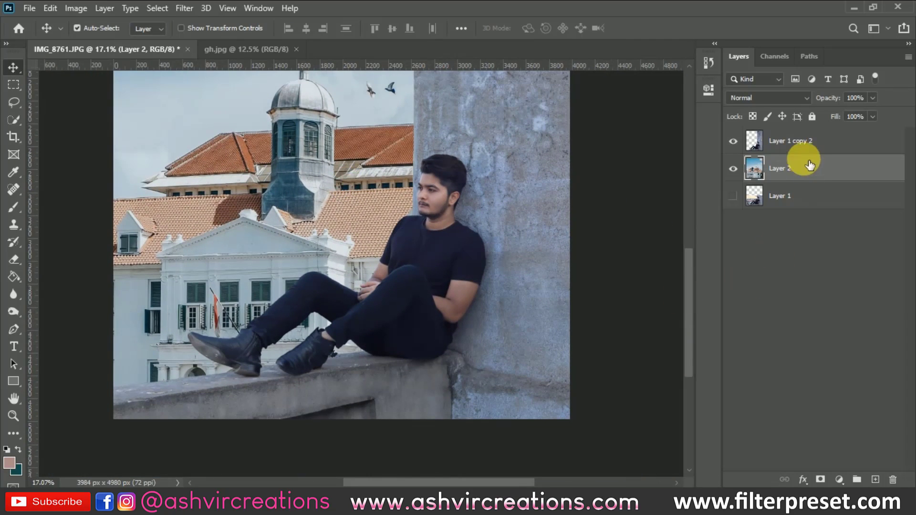
{"action": "left_click", "coordinate": [810, 143]}
{"action": "scroll", "coordinate": [436, 246], "scroll_direction": "down", "scroll_amount": 3}
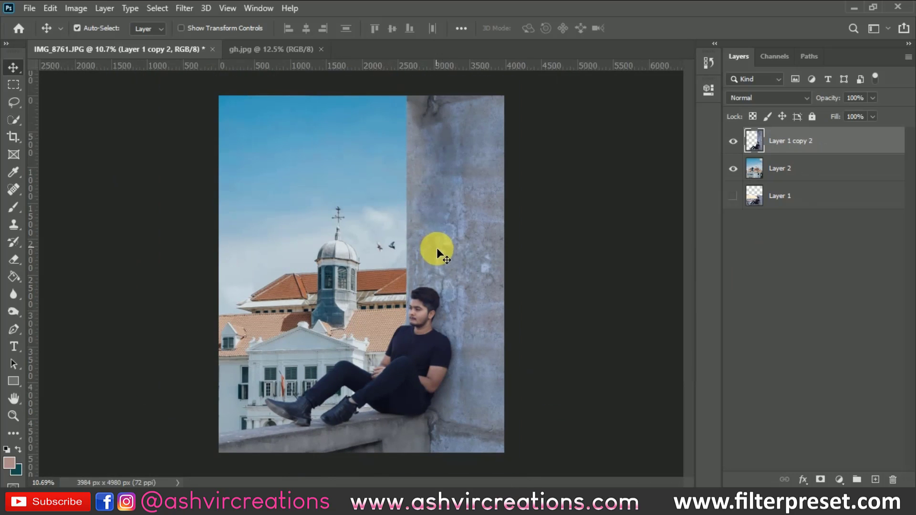
{"action": "scroll", "coordinate": [414, 253], "scroll_direction": "up", "scroll_amount": 4}
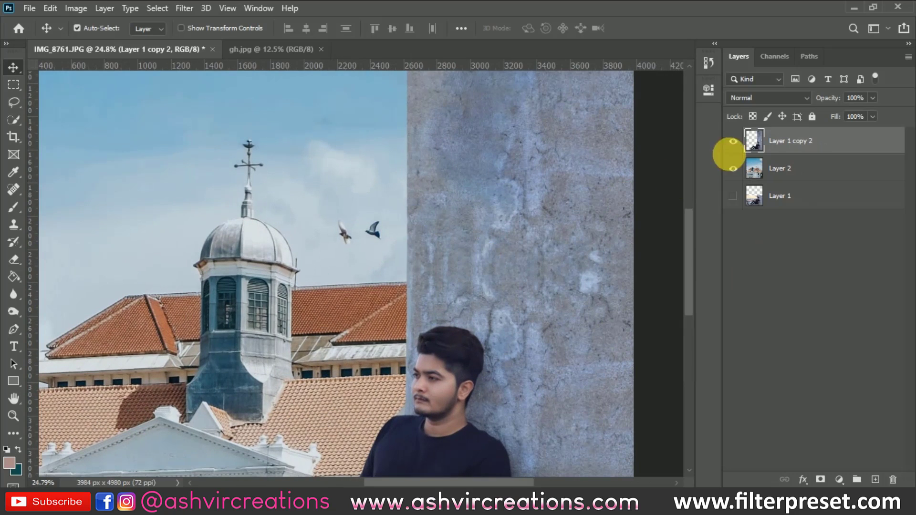
{"action": "scroll", "coordinate": [398, 191], "scroll_direction": "up", "scroll_amount": 3}
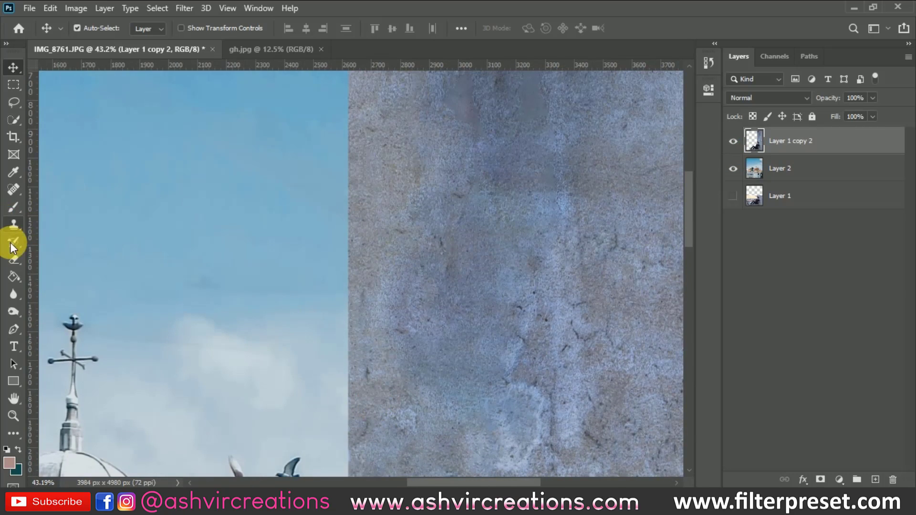
{"action": "right_click", "coordinate": [15, 293]}
{"action": "left_click", "coordinate": [47, 292]}
{"action": "right_click", "coordinate": [21, 295]}
{"action": "left_click", "coordinate": [39, 295]}
{"action": "scroll", "coordinate": [286, 186], "scroll_direction": "up", "scroll_amount": 2}
{"action": "right_click", "coordinate": [289, 186]}
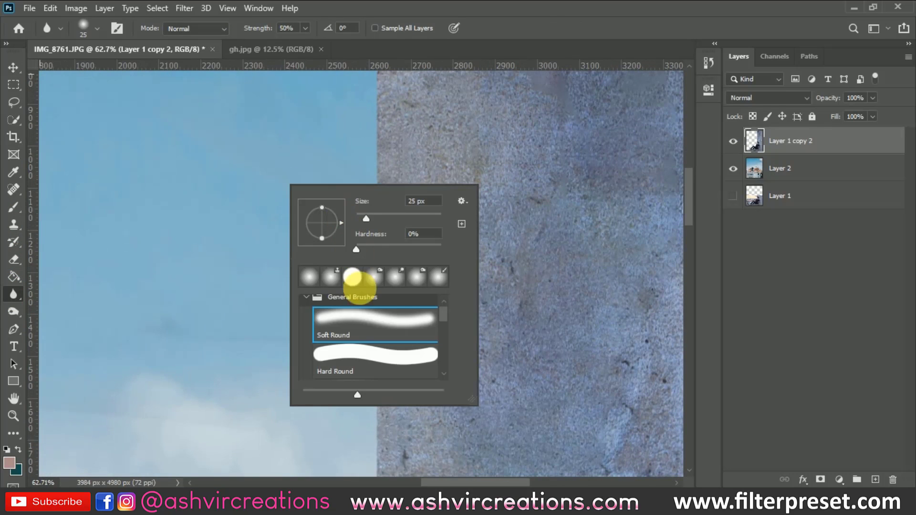
{"action": "left_click", "coordinate": [367, 328]}
{"action": "left_click_drag", "start_coordinate": [262, 28], "coordinate": [495, 27]}
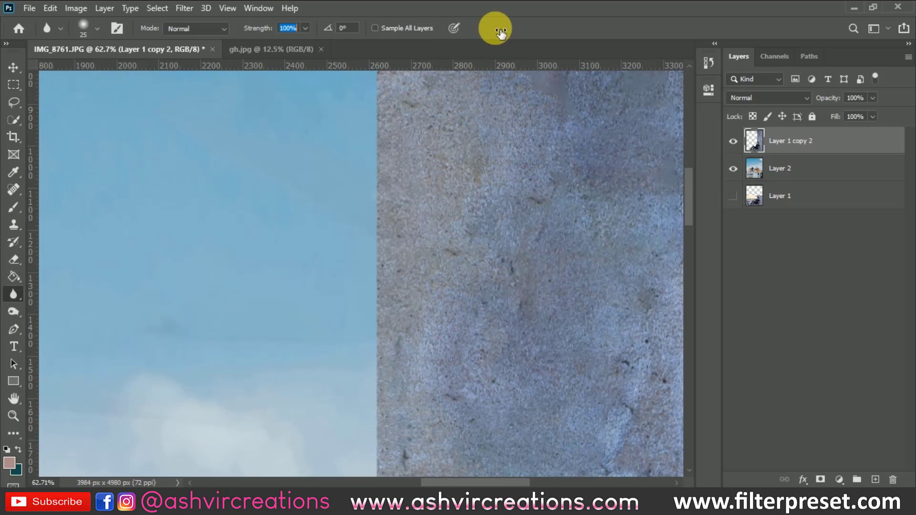
Switch the blur brush to Hard Round, enlarge it to 70 px, and soften the upper part of the wall's edge against the sky
{"action": "left_click_drag", "start_coordinate": [428, 145], "coordinate": [419, 298]}
{"action": "scroll", "coordinate": [420, 299], "scroll_direction": "up", "scroll_amount": 8}
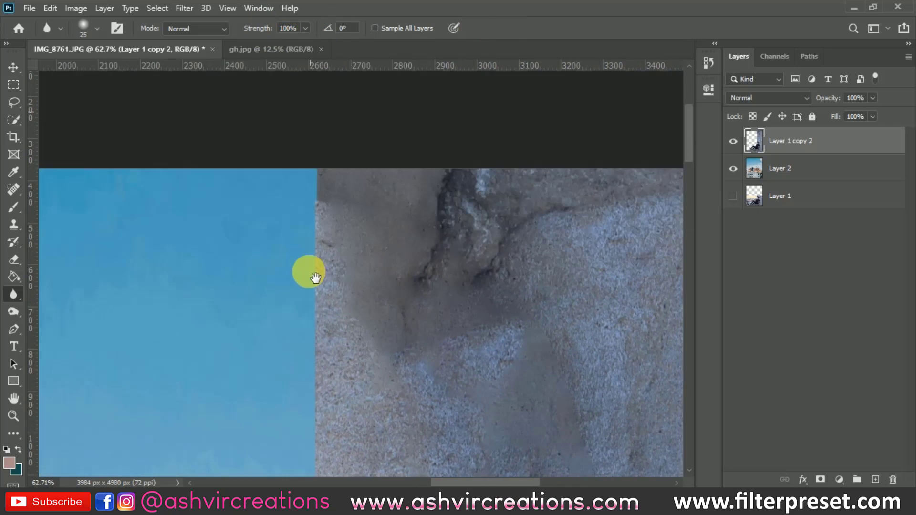
{"action": "right_click", "coordinate": [211, 252]}
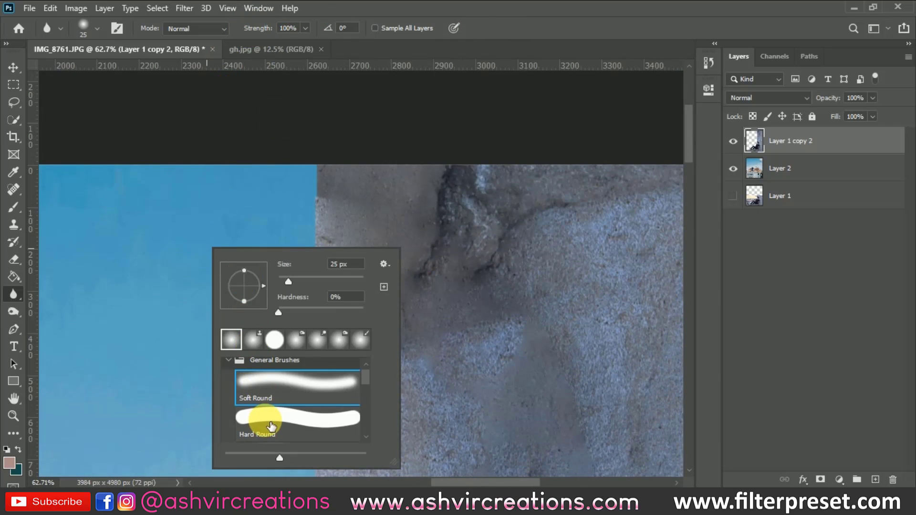
{"action": "key", "text": "Escape"}
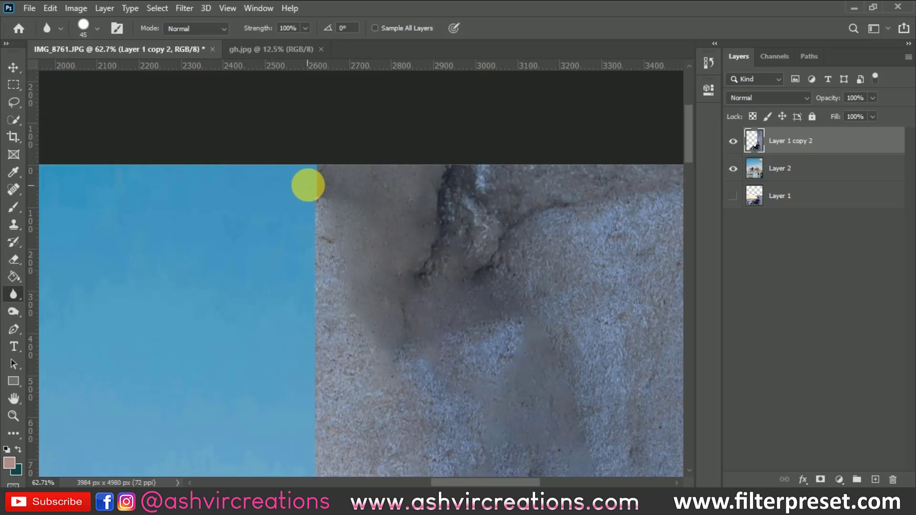
{"action": "mouse_move", "coordinate": [324, 183]}
{"action": "left_mouse_down"}
{"action": "mouse_move", "coordinate": [313, 221]}
{"action": "mouse_move", "coordinate": [321, 327]}
{"action": "mouse_move", "coordinate": [322, 180]}
{"action": "left_mouse_up"}
{"action": "key", "text": "bracketright"}
{"action": "scroll", "coordinate": [348, 116], "scroll_direction": "down", "scroll_amount": 4}
{"action": "mouse_move", "coordinate": [348, 117]}
{"action": "left_mouse_down"}
{"action": "mouse_move", "coordinate": [317, 439]}
{"action": "mouse_move", "coordinate": [316, 228]}
{"action": "mouse_move", "coordinate": [332, 90]}
{"action": "left_mouse_up"}
{"action": "scroll", "coordinate": [384, 119], "scroll_direction": "down", "scroll_amount": 6}
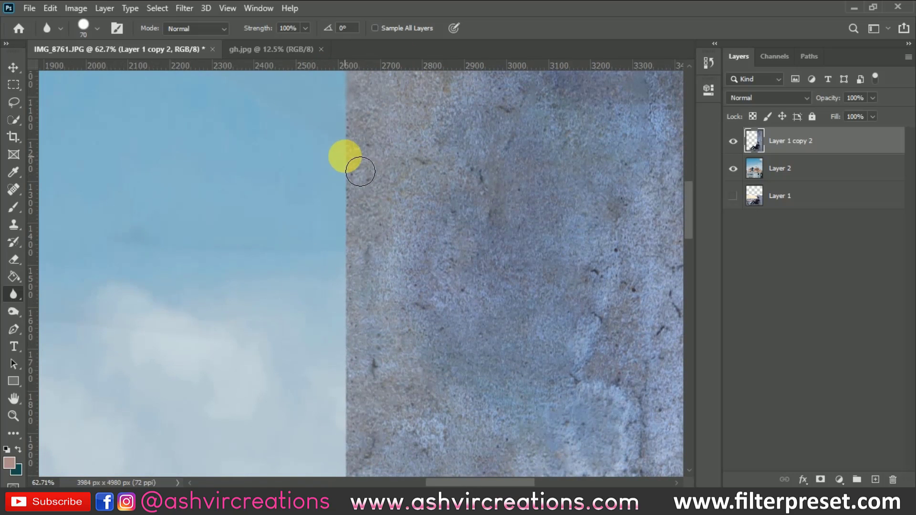
Continue blurring the wall's vertical edge from the clouds down to the man's head and shoulder
{"action": "left_click_drag", "start_coordinate": [355, 159], "coordinate": [347, 429]}
{"action": "scroll", "coordinate": [347, 429], "scroll_direction": "down", "scroll_amount": 5}
{"action": "mouse_move", "coordinate": [395, 150]}
{"action": "left_mouse_down"}
{"action": "mouse_move", "coordinate": [365, 226]}
{"action": "mouse_move", "coordinate": [372, 212]}
{"action": "mouse_move", "coordinate": [348, 419]}
{"action": "left_mouse_up"}
{"action": "scroll", "coordinate": [348, 419], "scroll_direction": "down", "scroll_amount": 6}
{"action": "mouse_move", "coordinate": [353, 102]}
{"action": "left_mouse_down"}
{"action": "mouse_move", "coordinate": [350, 302]}
{"action": "mouse_move", "coordinate": [360, 278]}
{"action": "mouse_move", "coordinate": [350, 404]}
{"action": "mouse_move", "coordinate": [339, 374]}
{"action": "left_mouse_up"}
{"action": "scroll", "coordinate": [339, 374], "scroll_direction": "down", "scroll_amount": 6}
{"action": "left_click_drag", "start_coordinate": [350, 135], "coordinate": [299, 204]}
Blur the outline of the man's shoulder and sleeve using a 40 px Soft Round brush
{"action": "scroll", "coordinate": [305, 196], "scroll_direction": "up", "scroll_amount": 3}
{"action": "right_click", "coordinate": [333, 197]}
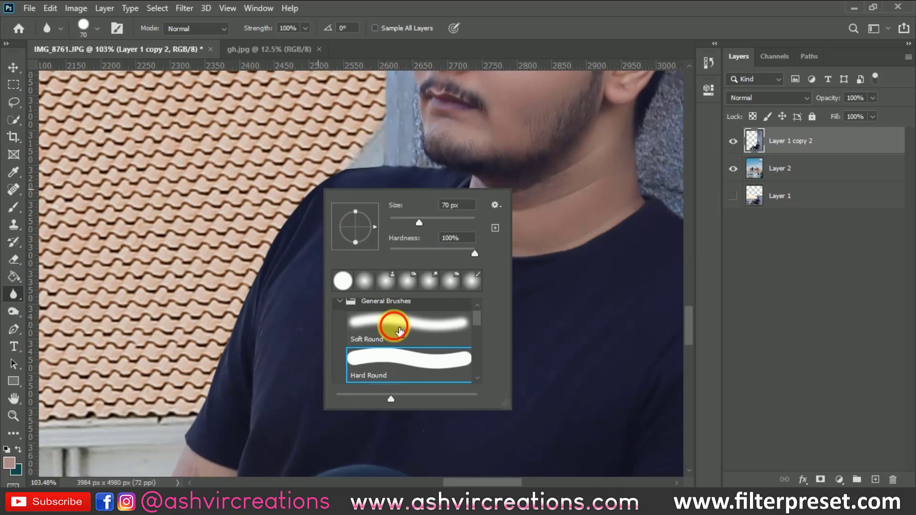
{"action": "left_click", "coordinate": [380, 179]}
{"action": "key", "text": "bracketleft"}
{"action": "mouse_move", "coordinate": [375, 157]}
{"action": "left_mouse_down"}
{"action": "mouse_move", "coordinate": [329, 170]}
{"action": "mouse_move", "coordinate": [292, 199]}
{"action": "mouse_move", "coordinate": [256, 270]}
{"action": "mouse_move", "coordinate": [239, 344]}
{"action": "mouse_move", "coordinate": [302, 158]}
{"action": "mouse_move", "coordinate": [272, 210]}
{"action": "mouse_move", "coordinate": [243, 319]}
{"action": "left_mouse_up"}
{"action": "mouse_move", "coordinate": [229, 351]}
{"action": "left_mouse_down"}
{"action": "mouse_move", "coordinate": [224, 293]}
{"action": "mouse_move", "coordinate": [263, 237]}
{"action": "mouse_move", "coordinate": [218, 288]}
{"action": "left_mouse_up"}
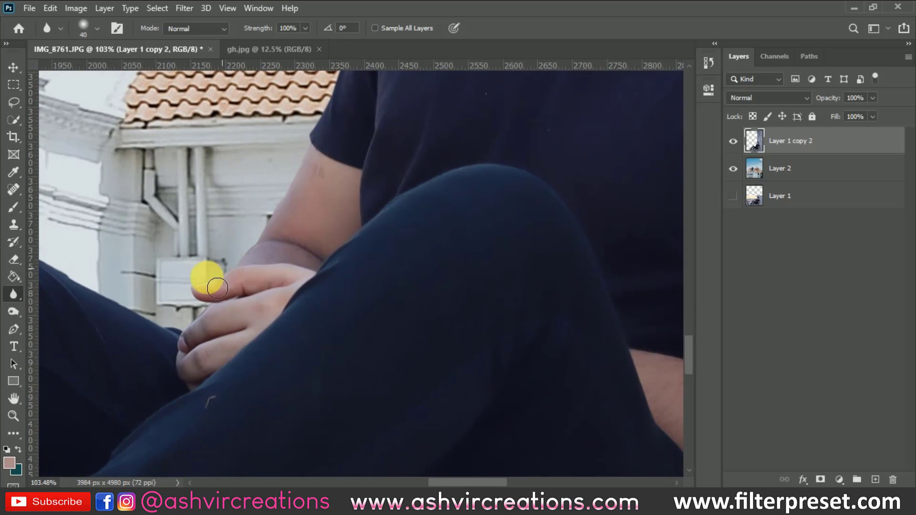
Soften the cutout edges around the man's hands, forearm and raised knee with the Blur tool
{"action": "mouse_move", "coordinate": [196, 332]}
{"action": "left_mouse_down"}
{"action": "mouse_move", "coordinate": [133, 276]}
{"action": "mouse_move", "coordinate": [311, 286]}
{"action": "mouse_move", "coordinate": [331, 331]}
{"action": "left_mouse_up"}
{"action": "mouse_move", "coordinate": [158, 238]}
{"action": "left_mouse_down"}
{"action": "mouse_move", "coordinate": [112, 216]}
{"action": "mouse_move", "coordinate": [444, 211]}
{"action": "mouse_move", "coordinate": [338, 260]}
{"action": "mouse_move", "coordinate": [233, 349]}
{"action": "mouse_move", "coordinate": [248, 272]}
{"action": "mouse_move", "coordinate": [375, 165]}
{"action": "mouse_move", "coordinate": [292, 204]}
{"action": "mouse_move", "coordinate": [195, 283]}
{"action": "mouse_move", "coordinate": [169, 328]}
{"action": "left_mouse_up"}
{"action": "left_click_drag", "start_coordinate": [439, 302], "coordinate": [315, 145]}
{"action": "left_click", "coordinate": [181, 314]}
{"action": "mouse_move", "coordinate": [181, 314]}
{"action": "left_mouse_down"}
{"action": "mouse_move", "coordinate": [337, 204]}
{"action": "mouse_move", "coordinate": [443, 110]}
{"action": "mouse_move", "coordinate": [519, 135]}
{"action": "mouse_move", "coordinate": [556, 172]}
{"action": "mouse_move", "coordinate": [438, 217]}
{"action": "mouse_move", "coordinate": [391, 254]}
{"action": "mouse_move", "coordinate": [390, 267]}
{"action": "mouse_move", "coordinate": [247, 352]}
{"action": "left_mouse_up"}
{"action": "left_click_drag", "start_coordinate": [508, 282], "coordinate": [326, 263]}
{"action": "mouse_move", "coordinate": [392, 310]}
{"action": "left_mouse_down"}
{"action": "mouse_move", "coordinate": [409, 282]}
{"action": "mouse_move", "coordinate": [491, 248]}
{"action": "mouse_move", "coordinate": [547, 310]}
{"action": "mouse_move", "coordinate": [314, 320]}
{"action": "mouse_move", "coordinate": [616, 233]}
{"action": "left_mouse_up"}
{"action": "mouse_move", "coordinate": [340, 309]}
{"action": "left_mouse_down"}
{"action": "mouse_move", "coordinate": [274, 315]}
{"action": "mouse_move", "coordinate": [261, 299]}
{"action": "mouse_move", "coordinate": [267, 241]}
{"action": "mouse_move", "coordinate": [288, 250]}
{"action": "left_mouse_up"}
{"action": "mouse_move", "coordinate": [86, 335]}
{"action": "left_mouse_down"}
{"action": "mouse_move", "coordinate": [378, 296]}
{"action": "mouse_move", "coordinate": [253, 262]}
{"action": "mouse_move", "coordinate": [120, 166]}
{"action": "mouse_move", "coordinate": [101, 96]}
{"action": "mouse_move", "coordinate": [189, 75]}
{"action": "left_mouse_up"}
Blur the outline of the extended lower leg and the outer boot against the building
{"action": "scroll", "coordinate": [188, 76], "scroll_direction": "down", "scroll_amount": 2}
{"action": "scroll", "coordinate": [189, 75], "scroll_direction": "left", "scroll_amount": 3}
{"action": "mouse_move", "coordinate": [501, 235]}
{"action": "left_mouse_down"}
{"action": "mouse_move", "coordinate": [250, 282]}
{"action": "mouse_move", "coordinate": [159, 265]}
{"action": "left_mouse_up"}
{"action": "scroll", "coordinate": [159, 265], "scroll_direction": "down", "scroll_amount": 3}
{"action": "mouse_move", "coordinate": [569, 159]}
{"action": "left_mouse_down"}
{"action": "mouse_move", "coordinate": [221, 225]}
{"action": "mouse_move", "coordinate": [473, 174]}
{"action": "left_mouse_up"}
{"action": "scroll", "coordinate": [249, 225], "scroll_direction": "up", "scroll_amount": 4}
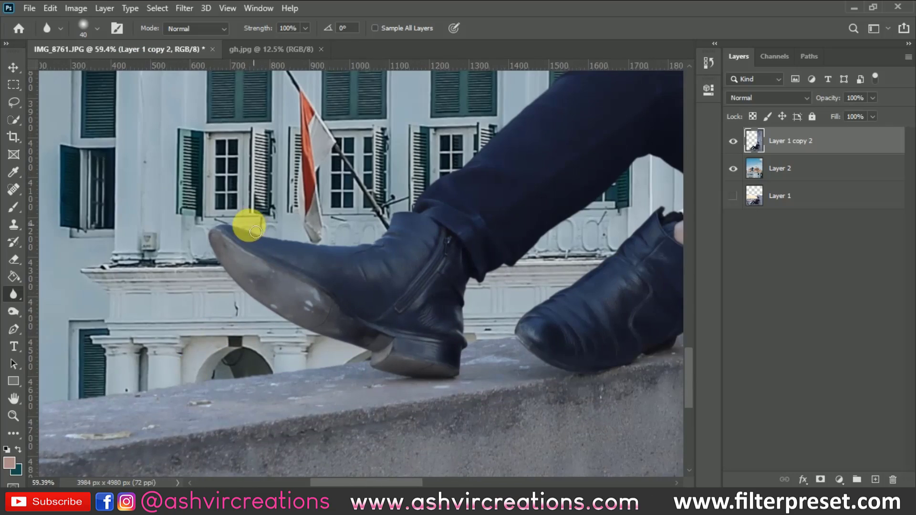
{"action": "mouse_move", "coordinate": [215, 216]}
{"action": "left_mouse_down"}
{"action": "mouse_move", "coordinate": [282, 244]}
{"action": "mouse_move", "coordinate": [427, 273]}
{"action": "mouse_move", "coordinate": [536, 231]}
{"action": "mouse_move", "coordinate": [570, 202]}
{"action": "left_mouse_up"}
{"action": "mouse_move", "coordinate": [570, 202]}
{"action": "left_mouse_down"}
{"action": "mouse_move", "coordinate": [262, 315]}
{"action": "mouse_move", "coordinate": [448, 215]}
{"action": "left_mouse_up"}
Blur the ledge's upper edge and the outline around the second boot and trouser cuff
{"action": "scroll", "coordinate": [447, 214], "scroll_direction": "down", "scroll_amount": 2}
{"action": "left_click_drag", "start_coordinate": [239, 380], "coordinate": [447, 329]}
{"action": "scroll", "coordinate": [447, 329], "scroll_direction": "up", "scroll_amount": 1}
{"action": "left_click_drag", "start_coordinate": [428, 248], "coordinate": [350, 253]}
{"action": "scroll", "coordinate": [350, 253], "scroll_direction": "down", "scroll_amount": 6}
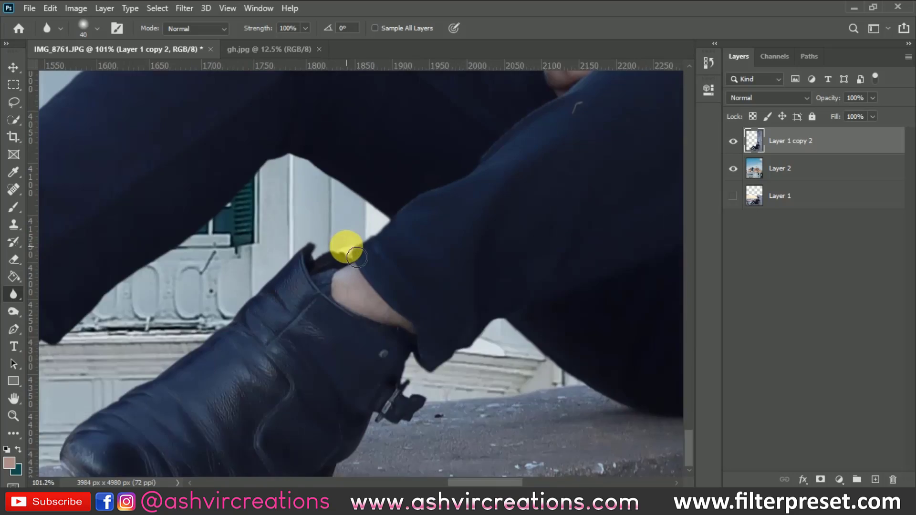
{"action": "scroll", "coordinate": [360, 271], "scroll_direction": "down", "scroll_amount": 2}
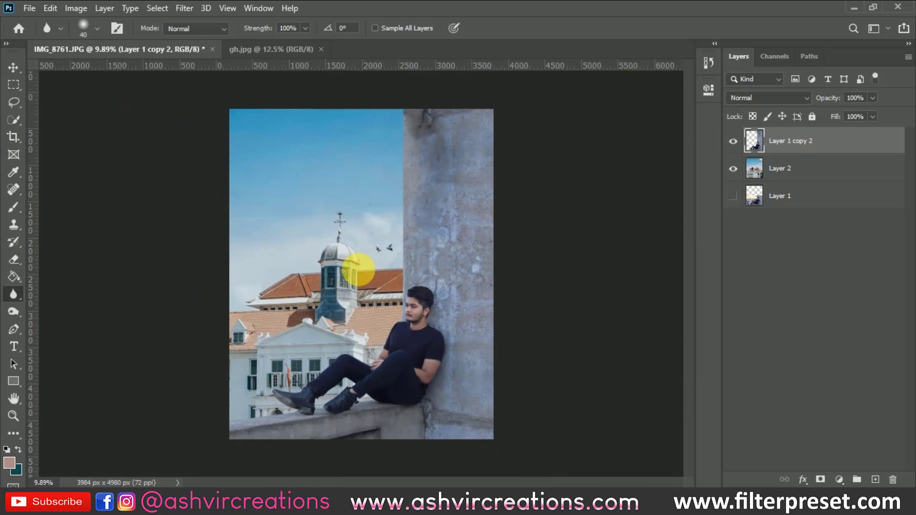
Crop to the existing canvas bounds at the 4:5 ratio with cropped pixels deleted
{"action": "key", "text": "ctrl+0"}
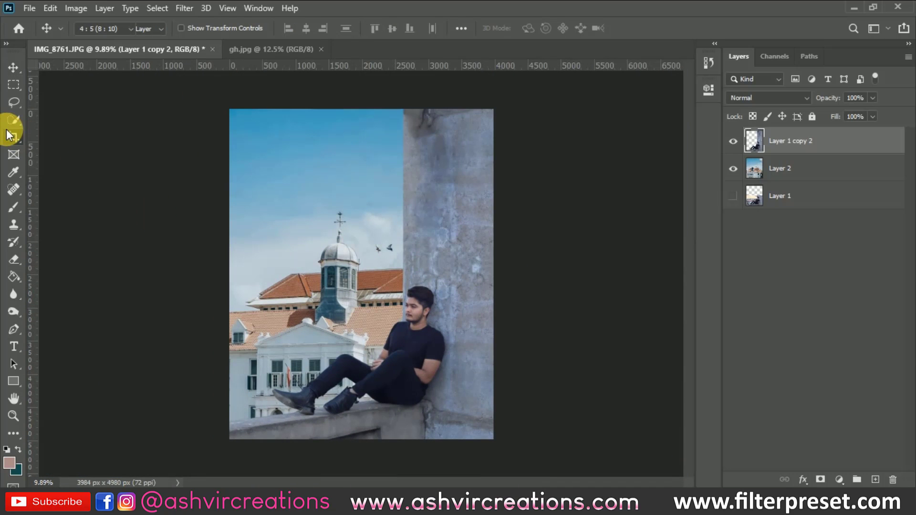
{"action": "left_click", "coordinate": [14, 137]}
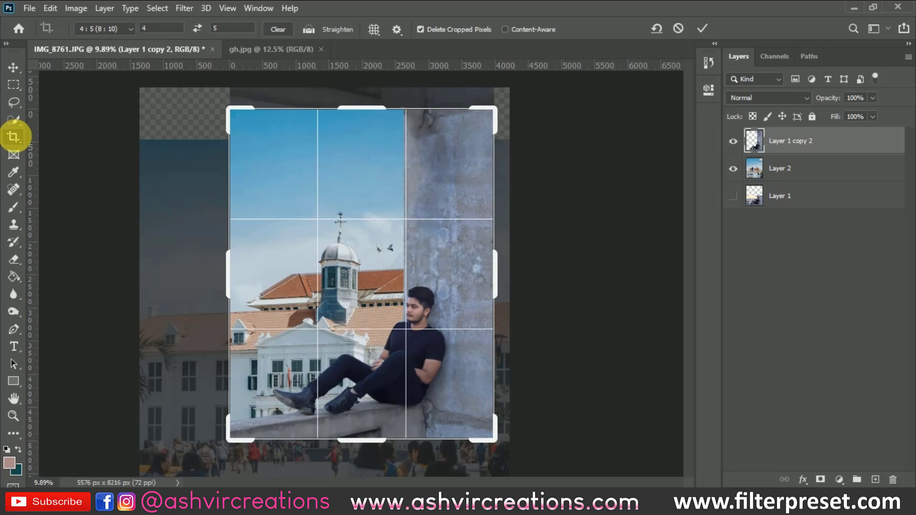
{"action": "double_click", "coordinate": [310, 207]}
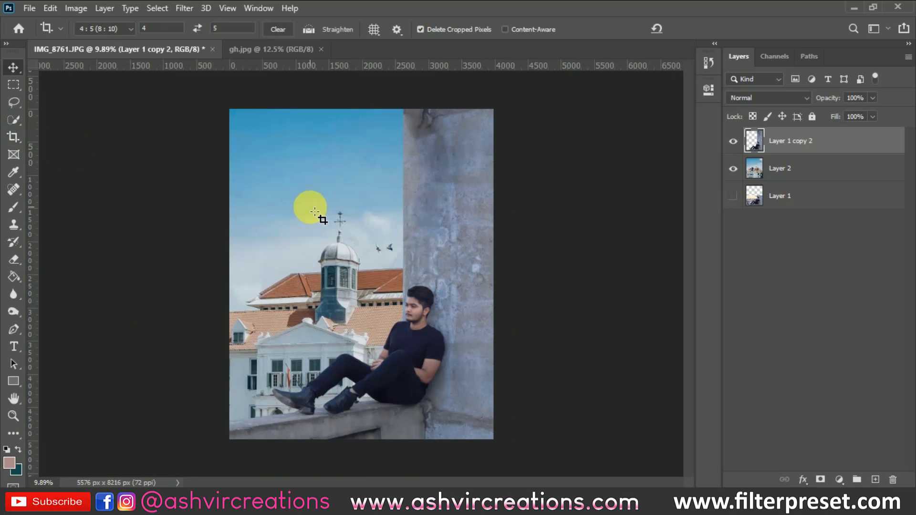
{"action": "key", "text": "v"}
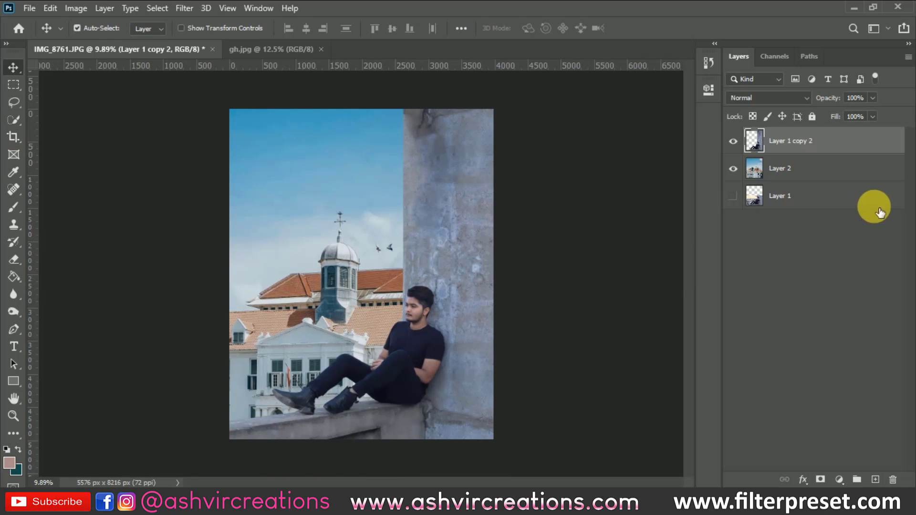
Apply a Box Blur with a 13-pixel radius to the building background on Layer 2
{"action": "left_click", "coordinate": [799, 170]}
{"action": "left_click", "coordinate": [186, 11]}
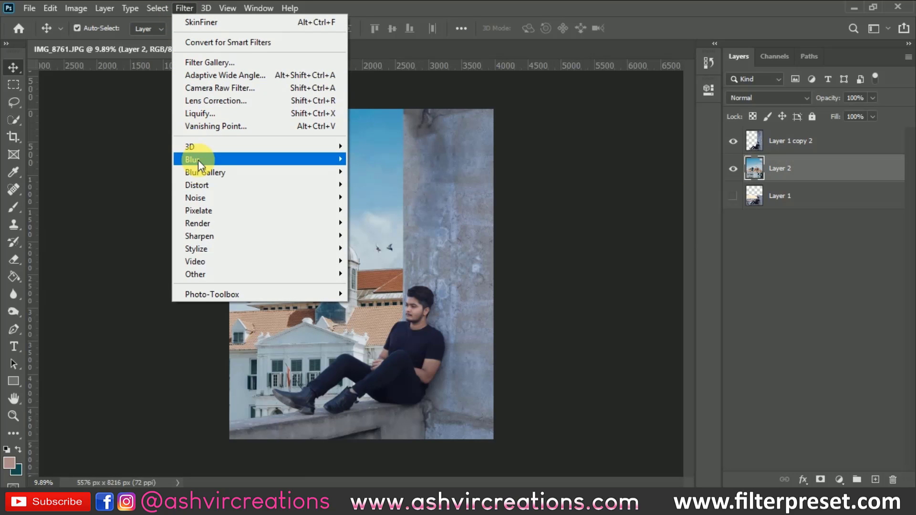
{"action": "mouse_move", "coordinate": [199, 160]}
{"action": "left_click", "coordinate": [380, 197]}
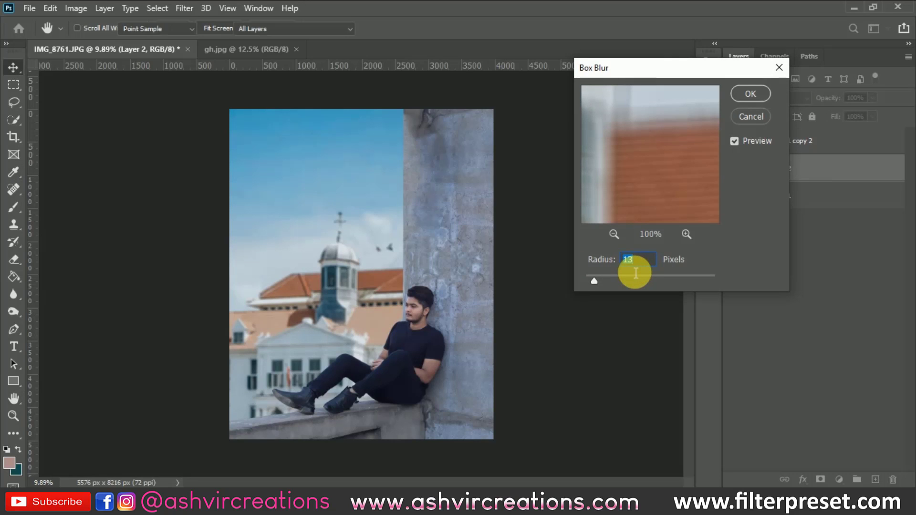
{"action": "key", "text": "Return"}
{"action": "scroll", "coordinate": [423, 271], "scroll_direction": "up", "scroll_amount": 1}
{"action": "scroll", "coordinate": [423, 265], "scroll_direction": "down", "scroll_amount": 1}
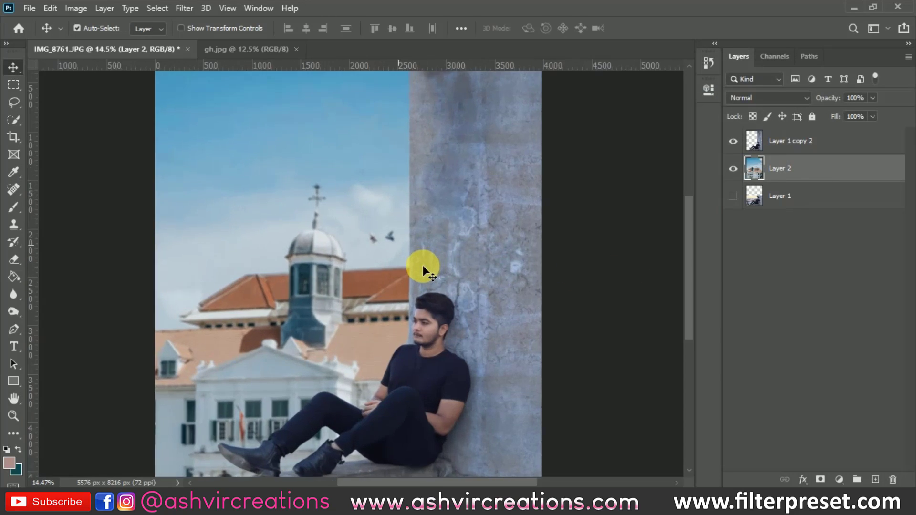
Add a new empty layer above Layer 1 copy 2 and clip it to that layer
{"action": "left_click", "coordinate": [811, 150]}
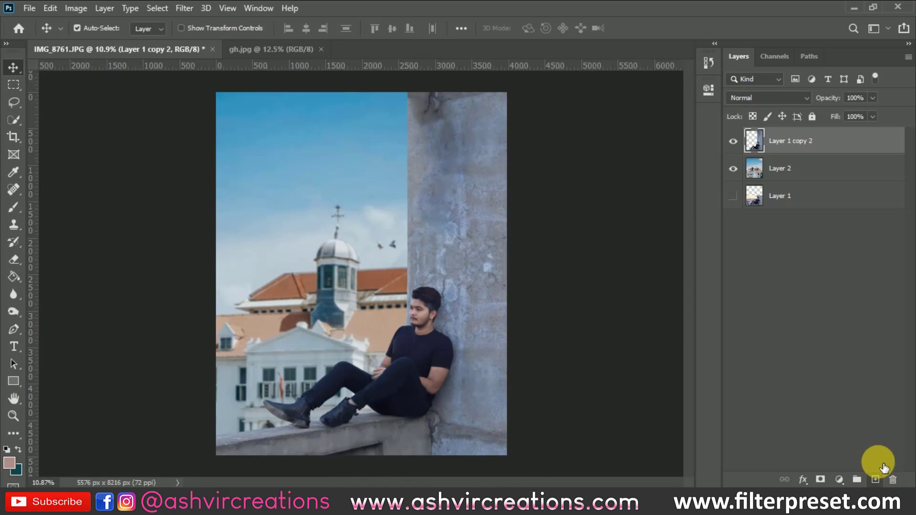
{"action": "left_click", "coordinate": [875, 479]}
{"action": "right_click", "coordinate": [836, 140]}
{"action": "left_click", "coordinate": [722, 258]}
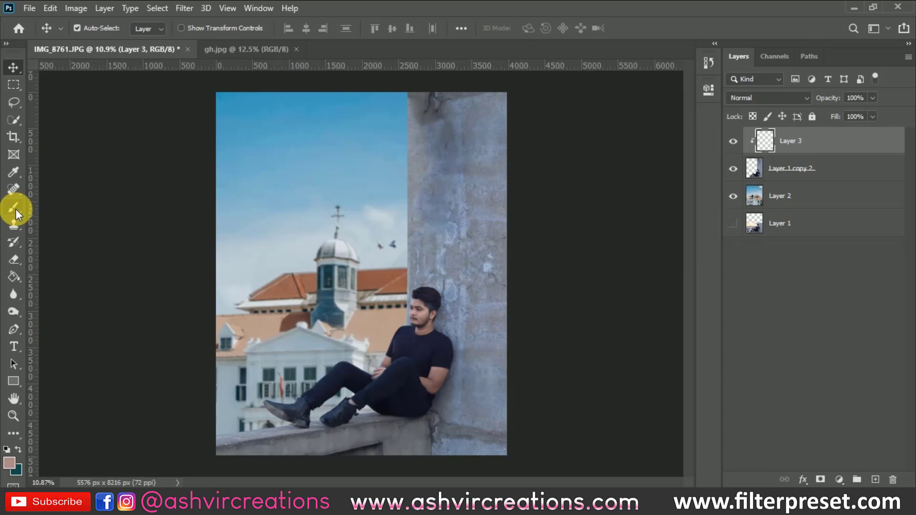
Paint a soft shadow along the wall's upper edge with a 1700 px Soft Round brush in the dark colour sampled from the trousers
{"action": "left_click", "coordinate": [14, 208]}
{"action": "right_click", "coordinate": [350, 262]}
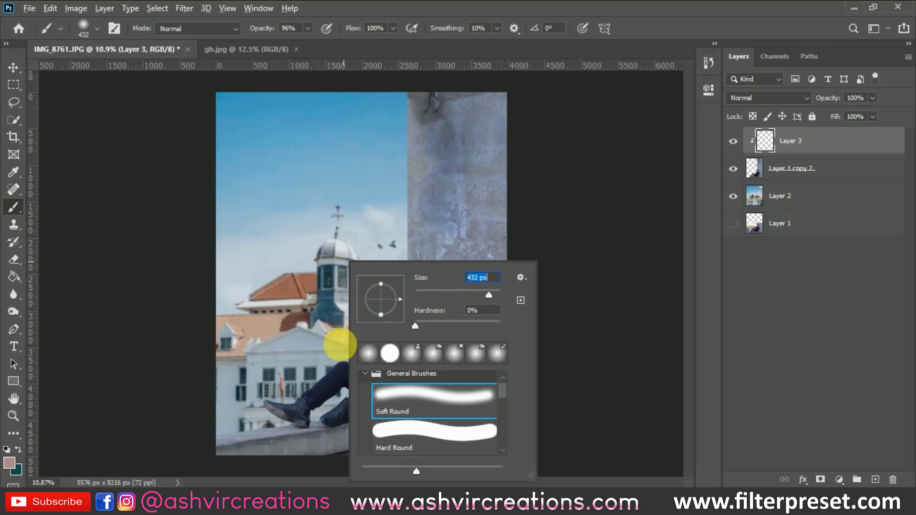
{"action": "left_click", "coordinate": [334, 382], "text": "alt"}
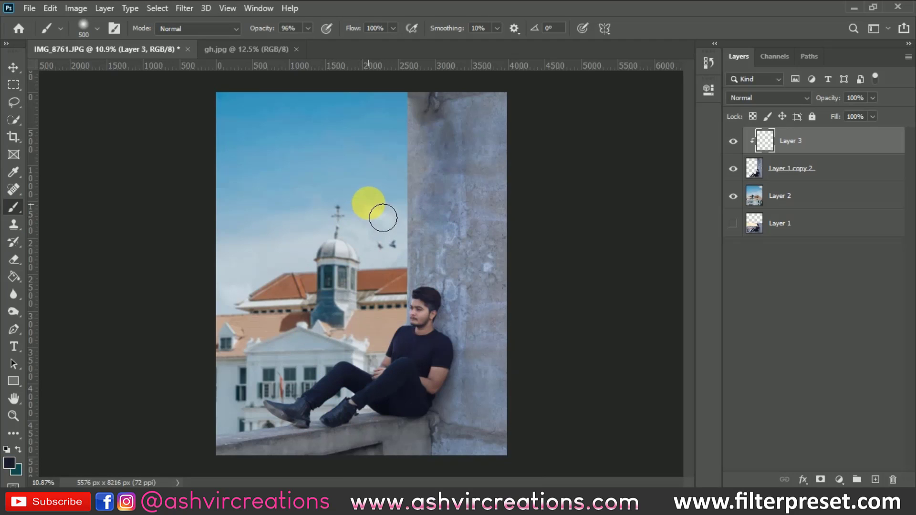
{"action": "key", "text": "bracketright"}
{"action": "key", "text": "bracketright"}
{"action": "key", "text": "bracketright"}
{"action": "key", "text": "bracketright"}
{"action": "key", "text": "bracketright"}
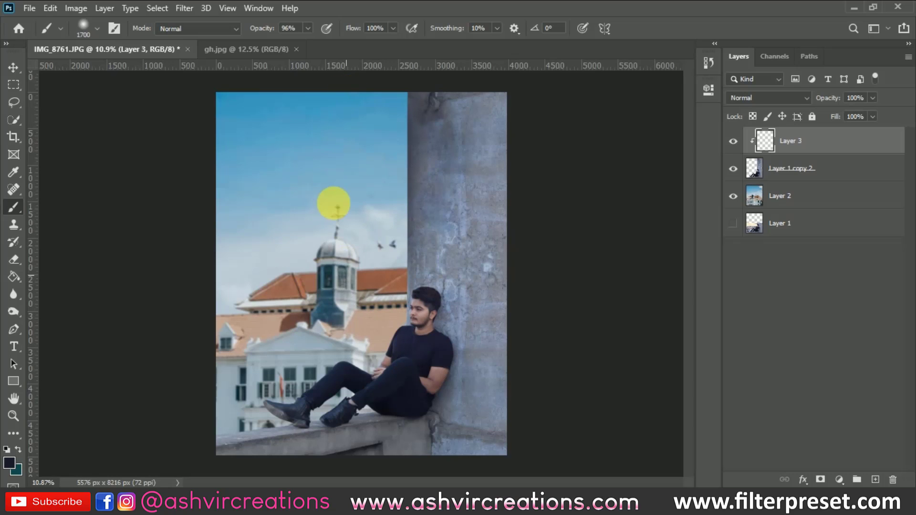
Set the shadow layer's blend mode to Multiply and compare the wall with the layer hidden and shown
{"action": "left_click", "coordinate": [764, 97]}
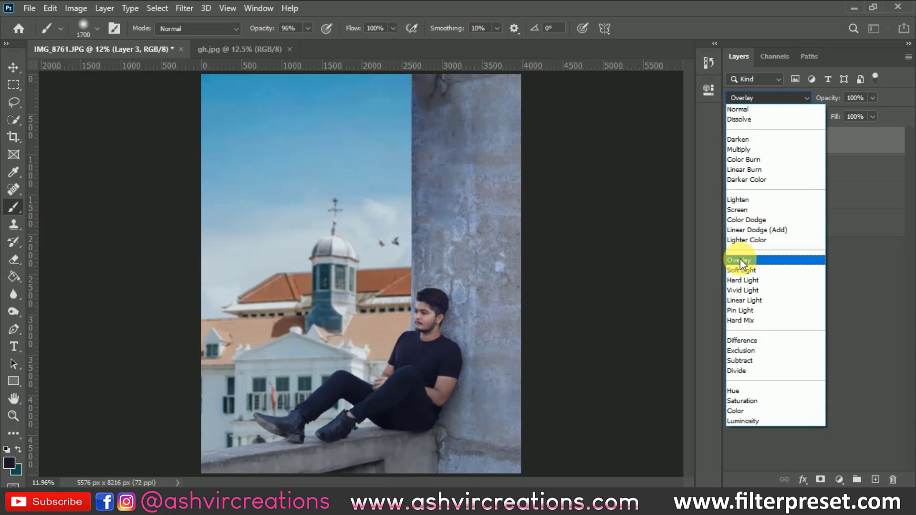
{"action": "left_click", "coordinate": [752, 149]}
{"action": "left_click", "coordinate": [734, 142]}
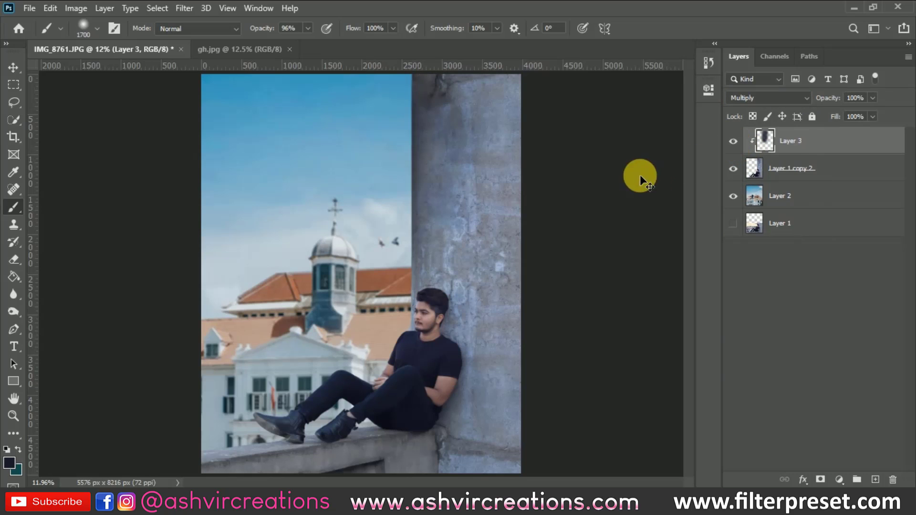
Colorize the wall shadow on Layer 3 using Hue/Saturation with Hue 0, Saturation 52 and Lightness +4
{"action": "key", "text": "ctrl+u"}
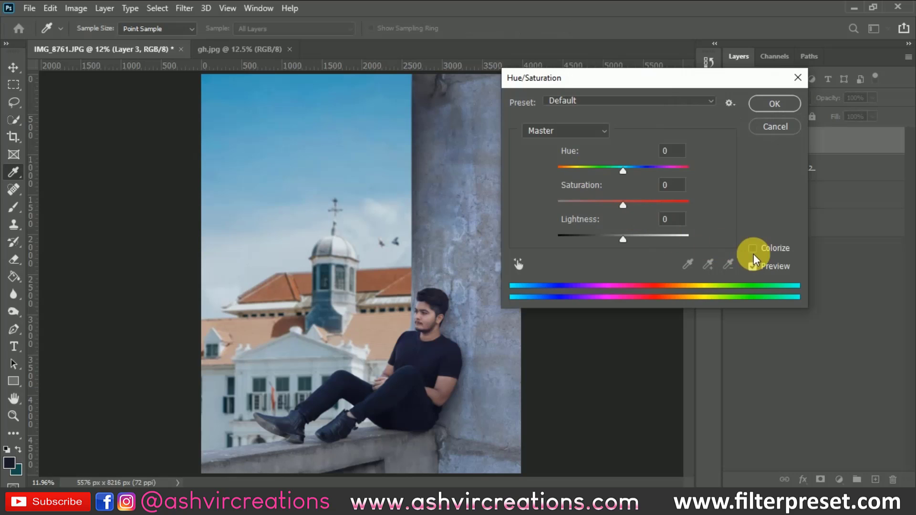
{"action": "left_click", "coordinate": [753, 248]}
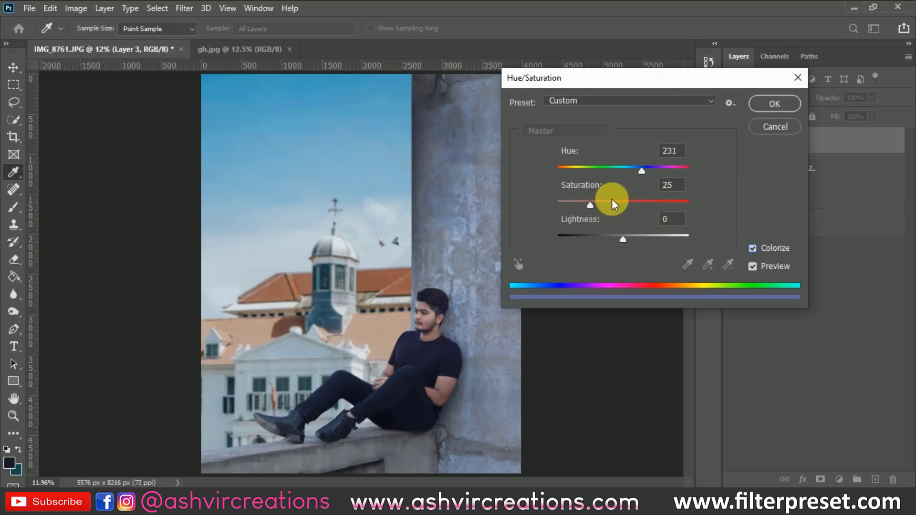
{"action": "left_click_drag", "start_coordinate": [660, 196], "coordinate": [666, 196]}
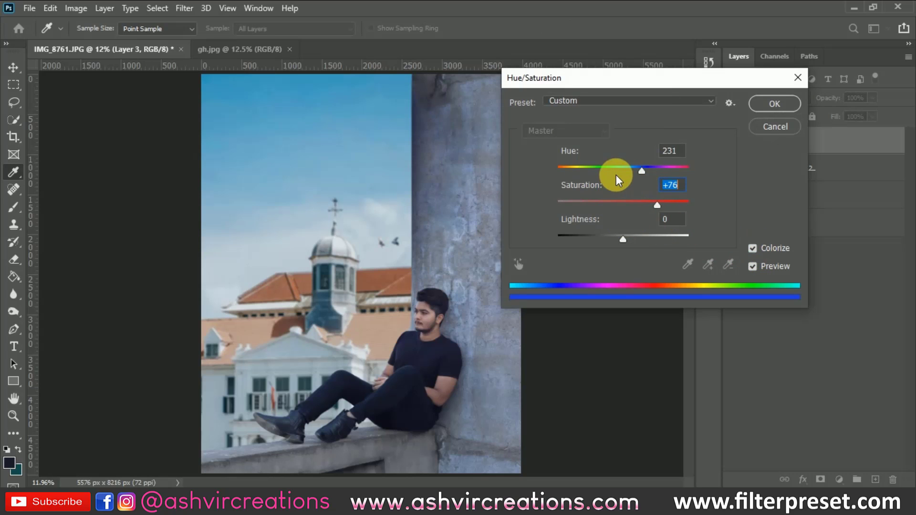
{"action": "left_click_drag", "start_coordinate": [624, 170], "coordinate": [558, 168]}
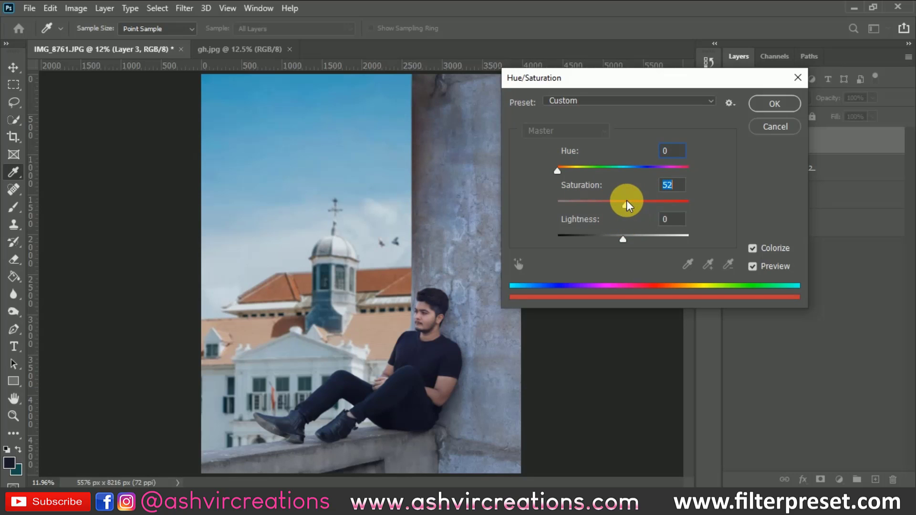
{"action": "mouse_move", "coordinate": [626, 236]}
{"action": "left_mouse_down"}
{"action": "mouse_move", "coordinate": [634, 237]}
{"action": "mouse_move", "coordinate": [626, 237]}
{"action": "left_mouse_up"}
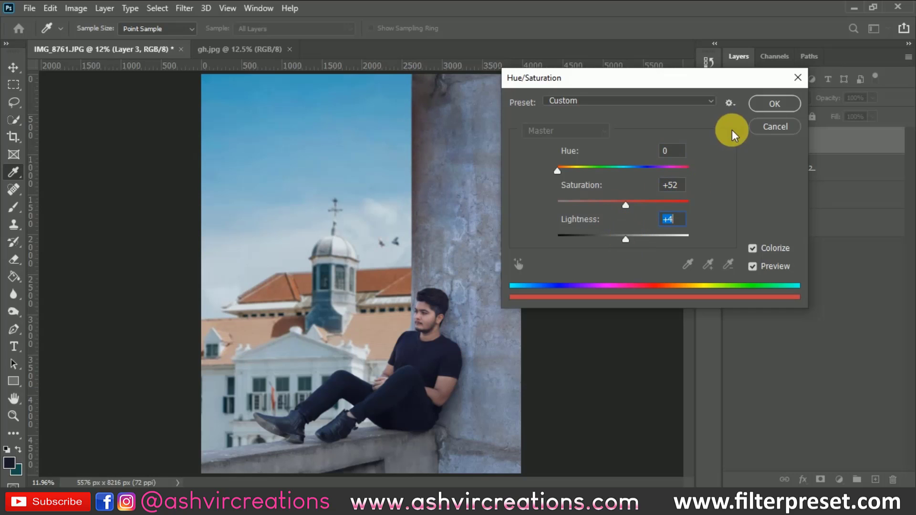
{"action": "left_click", "coordinate": [771, 105]}
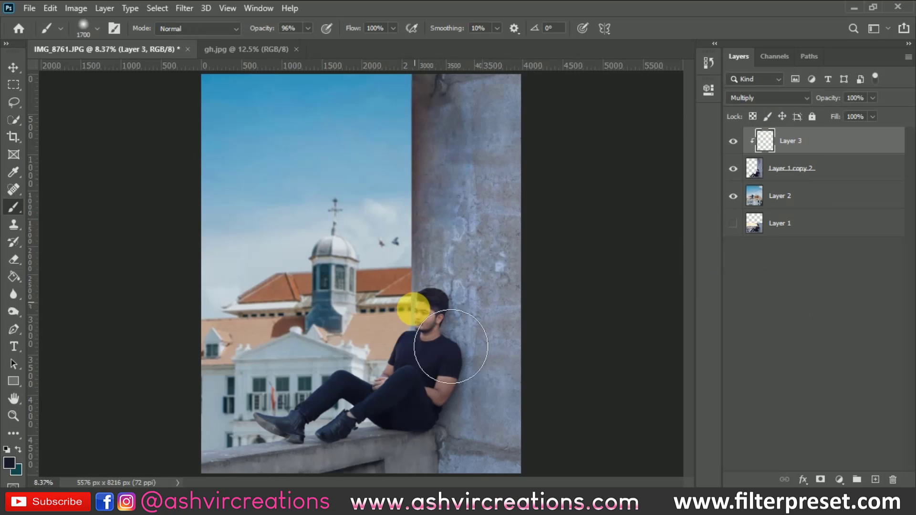
Erase the Layer 3 shading around the man's head and the adjoining wall with a soft eraser of 124 to 250 px
{"action": "scroll", "coordinate": [419, 310], "scroll_direction": "down", "scroll_amount": 2}
{"action": "scroll", "coordinate": [419, 310], "scroll_direction": "up", "scroll_amount": 5}
{"action": "scroll", "coordinate": [403, 299], "scroll_direction": "up", "scroll_amount": 2}
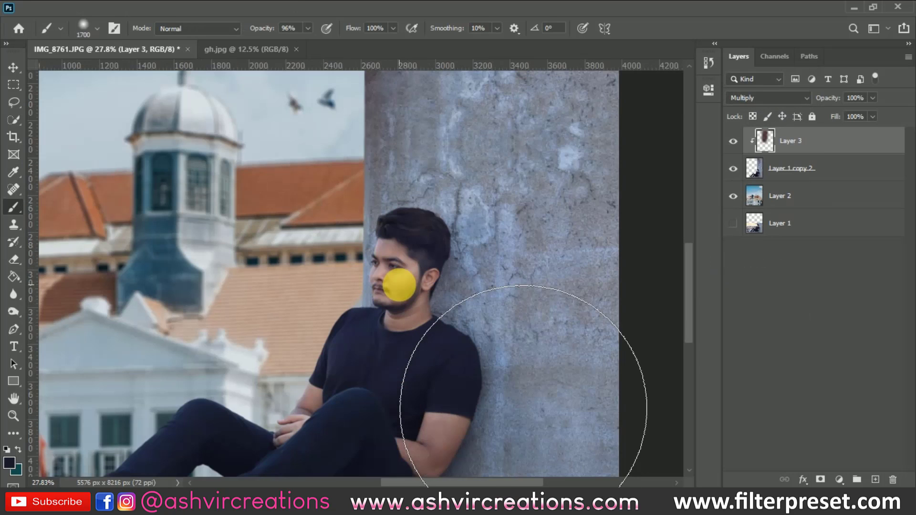
{"action": "scroll", "coordinate": [409, 272], "scroll_direction": "up", "scroll_amount": 1}
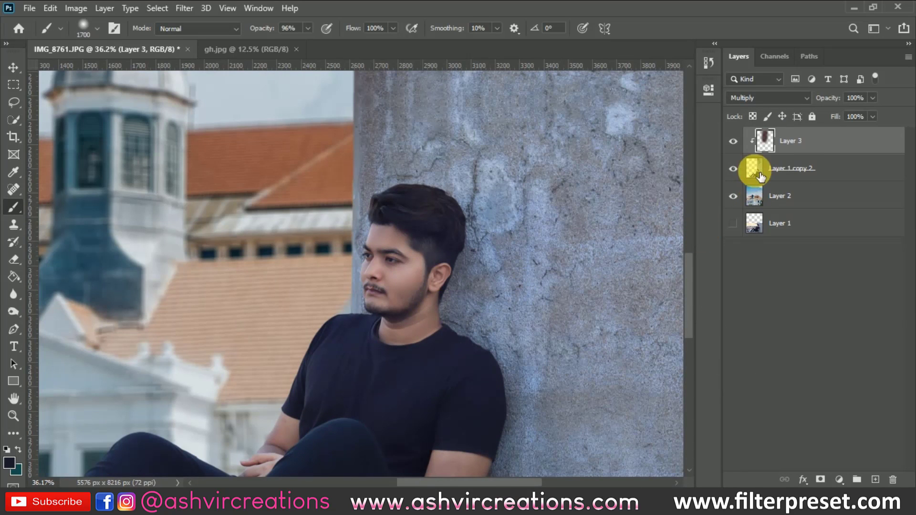
{"action": "left_click", "coordinate": [14, 259]}
{"action": "right_click", "coordinate": [358, 260]}
{"action": "left_click", "coordinate": [454, 262]}
{"action": "type", "text": "124"}
{"action": "key", "text": "Return"}
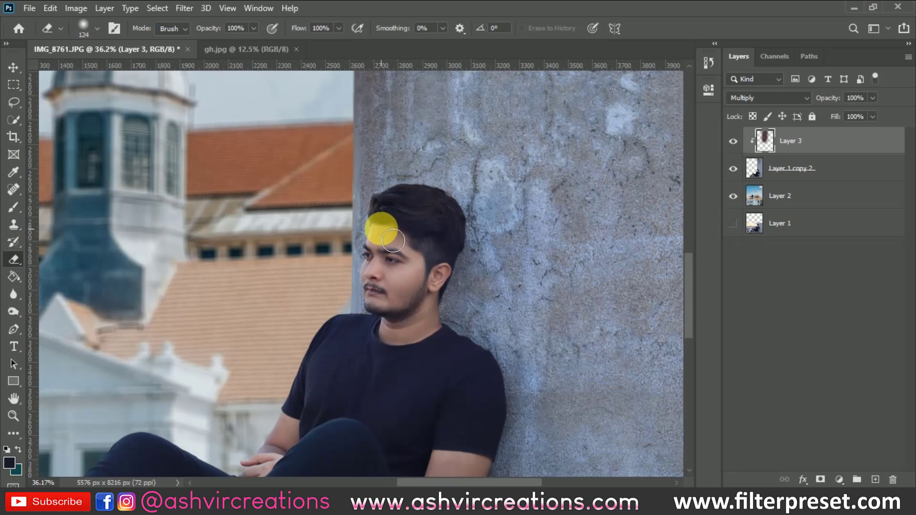
{"action": "mouse_move", "coordinate": [414, 221]}
{"action": "left_mouse_down"}
{"action": "mouse_move", "coordinate": [393, 325]}
{"action": "mouse_move", "coordinate": [424, 324]}
{"action": "mouse_move", "coordinate": [452, 220]}
{"action": "mouse_move", "coordinate": [486, 258]}
{"action": "mouse_move", "coordinate": [456, 258]}
{"action": "mouse_move", "coordinate": [500, 282]}
{"action": "left_mouse_up"}
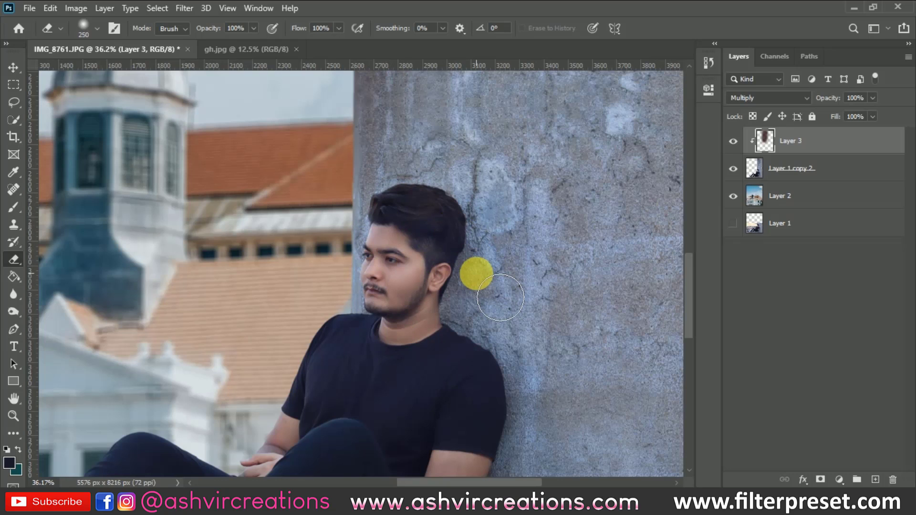
{"action": "key", "text": "v"}
{"action": "key", "text": "ctrl+0"}
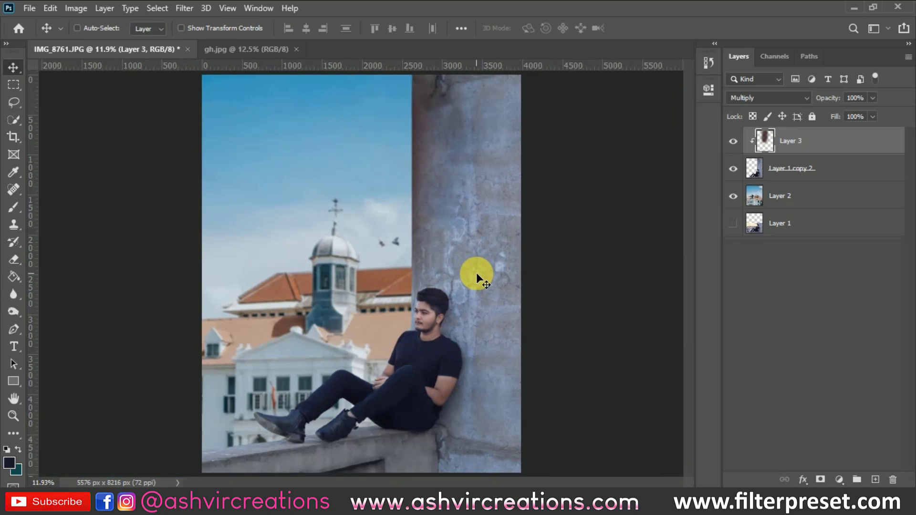
Add a Hue/Saturation adjustment layer above Layer 3 and fully desaturate its Greens
{"action": "scroll", "coordinate": [476, 273], "scroll_direction": "down", "scroll_amount": 1}
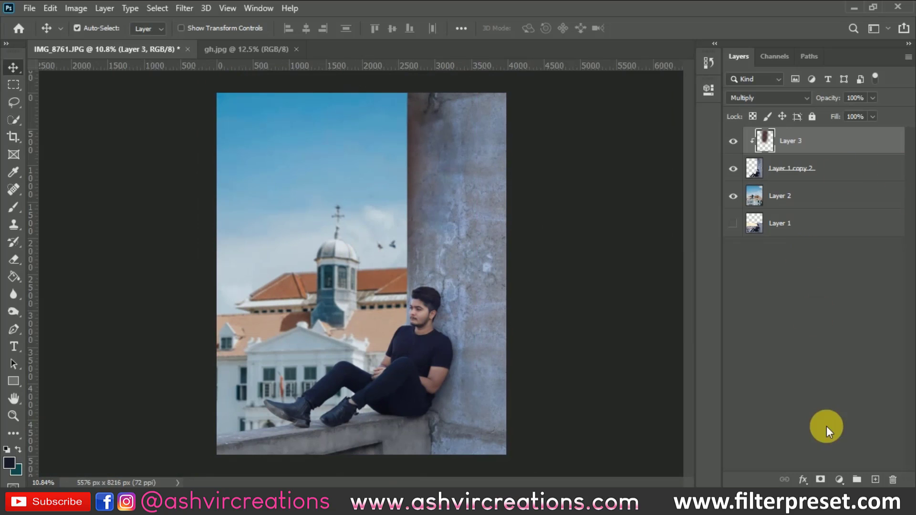
{"action": "left_click", "coordinate": [838, 479]}
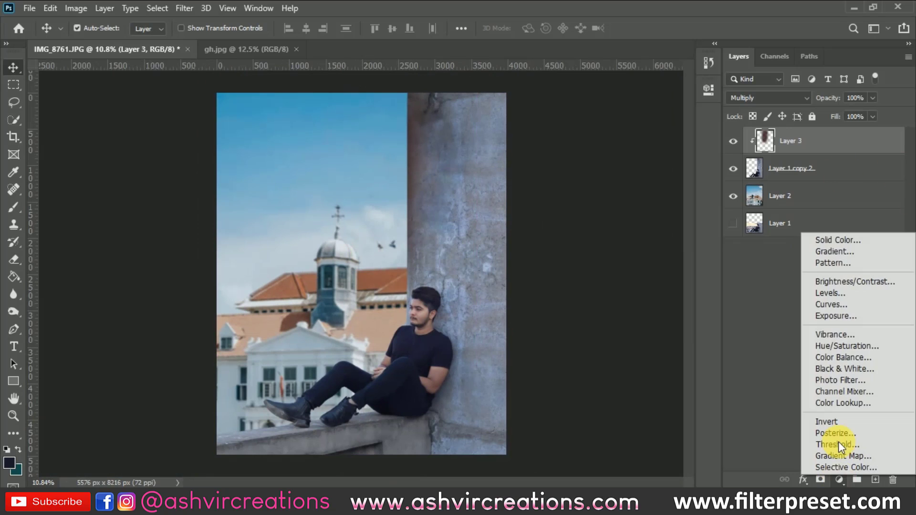
{"action": "left_click", "coordinate": [838, 344]}
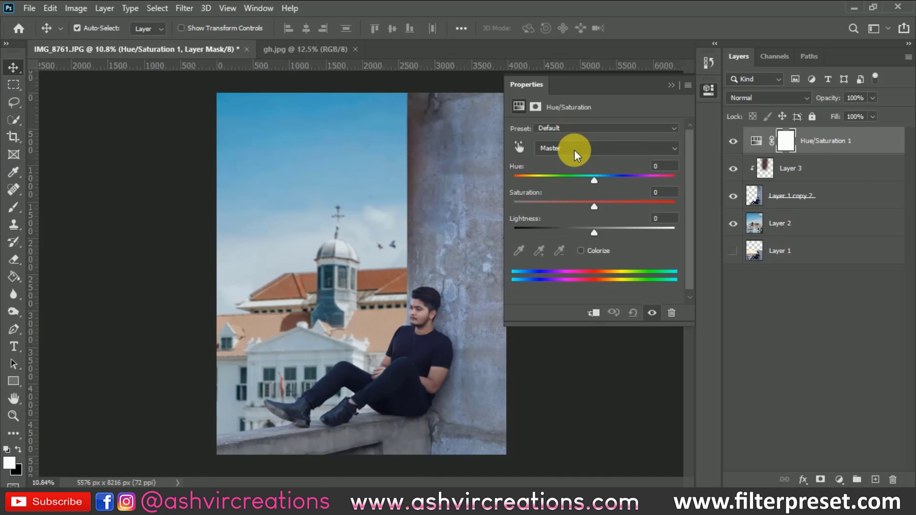
{"action": "left_click", "coordinate": [574, 149]}
{"action": "left_click", "coordinate": [566, 195]}
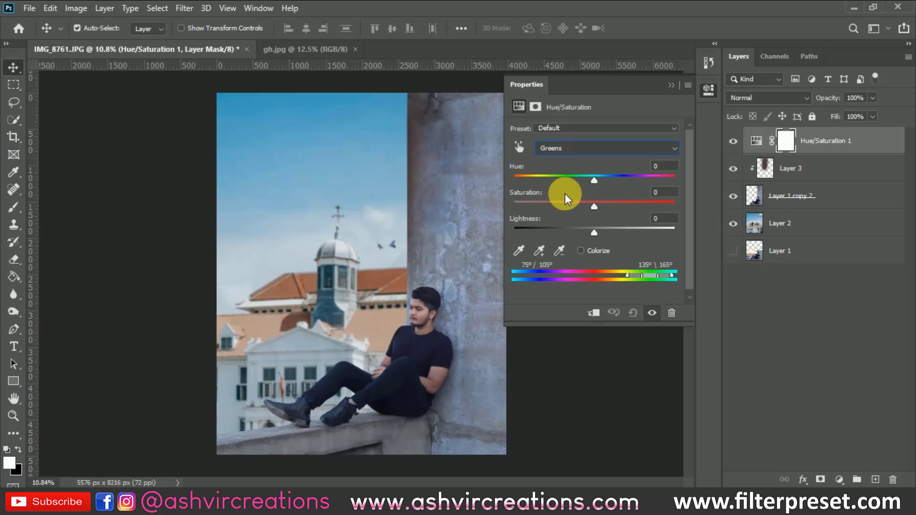
Set the adjustment layer's saturation to -70 for the Cyans and -83 for the Blues
{"action": "left_click", "coordinate": [560, 151]}
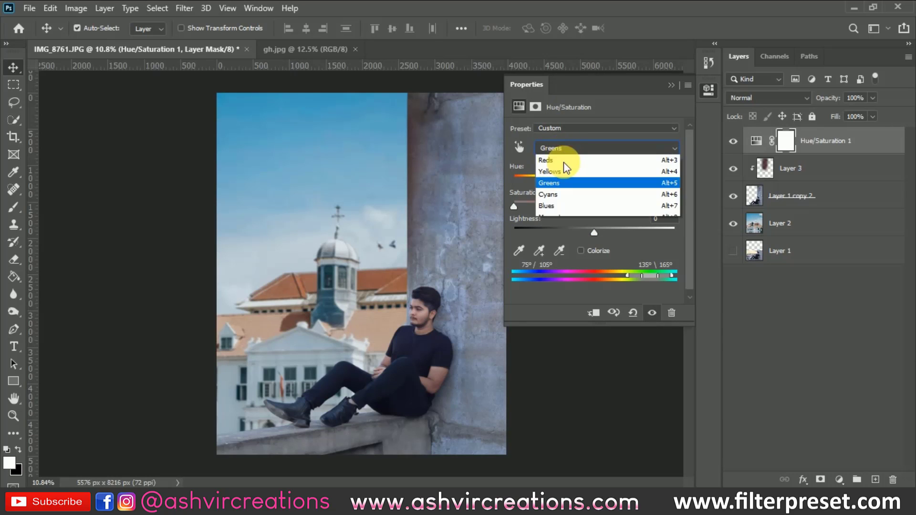
{"action": "left_click", "coordinate": [557, 206]}
{"action": "left_click_drag", "start_coordinate": [568, 201], "coordinate": [536, 205]}
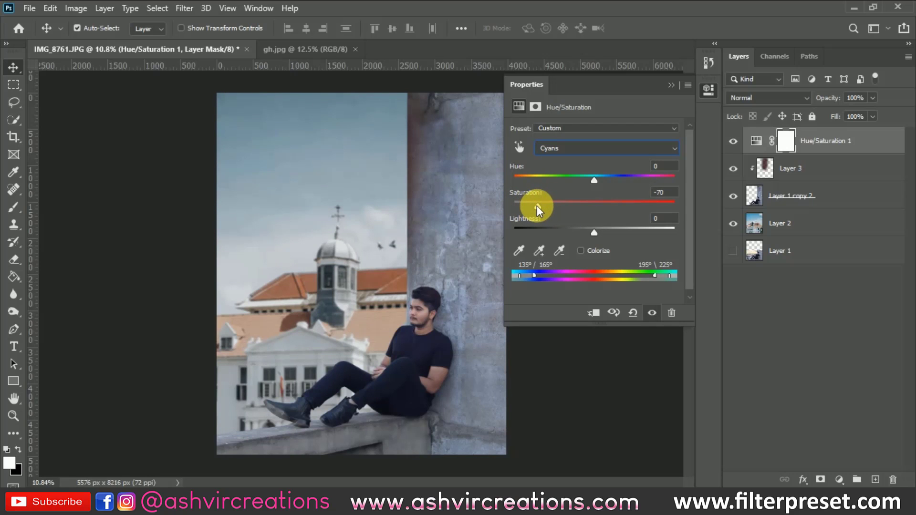
{"action": "left_click", "coordinate": [577, 152]}
{"action": "left_click_drag", "start_coordinate": [551, 202], "coordinate": [528, 203]}
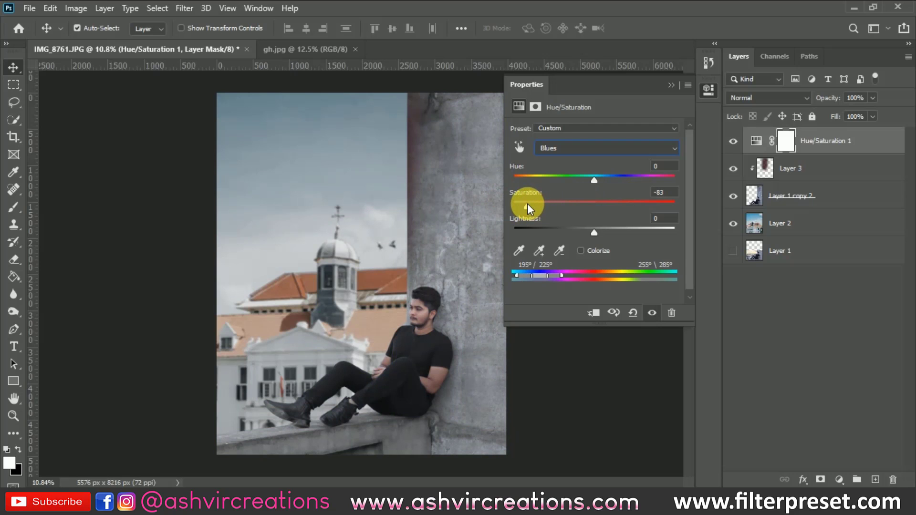
Set the Reds to Hue +2, Saturation +8 and Lightness +8, and compare the image with the adjustment hidden and shown
{"action": "key", "text": "ctrl+plus"}
{"action": "key", "text": "ctrl+plus"}
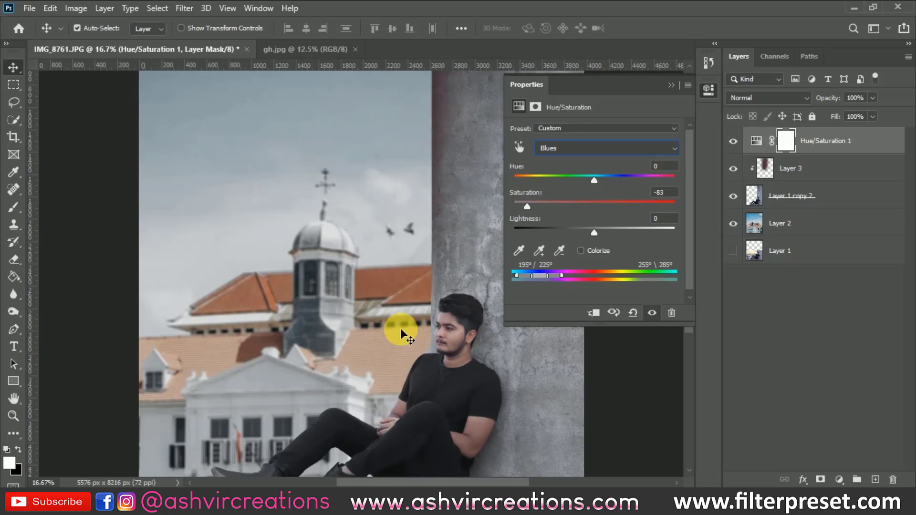
{"action": "left_click_drag", "start_coordinate": [419, 328], "coordinate": [379, 221]}
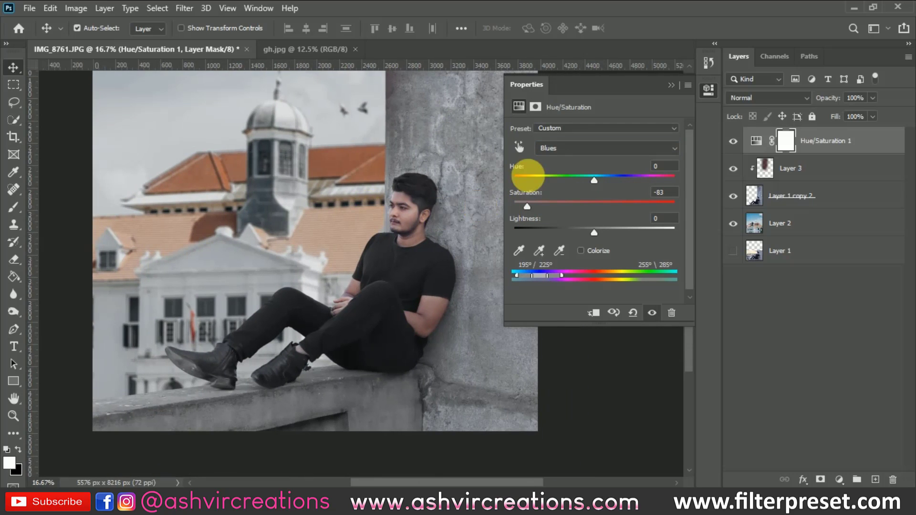
{"action": "left_click", "coordinate": [557, 148]}
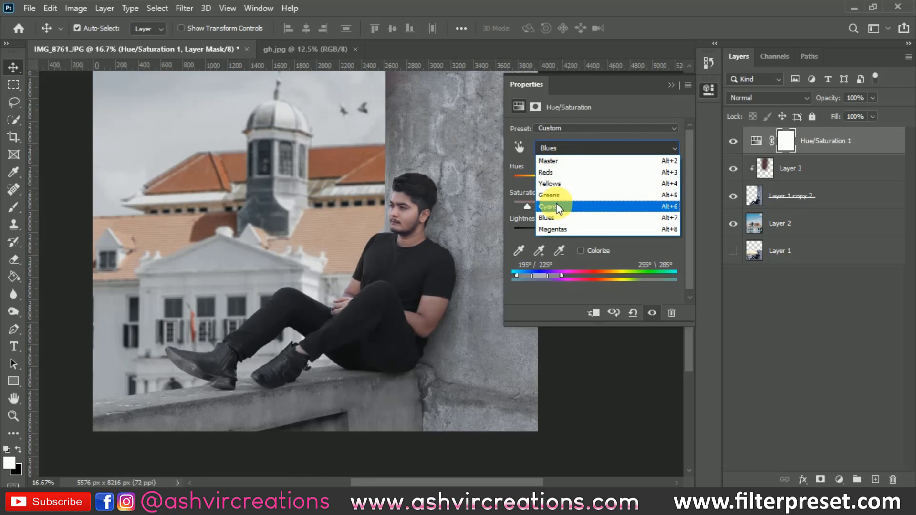
{"action": "left_click", "coordinate": [573, 169]}
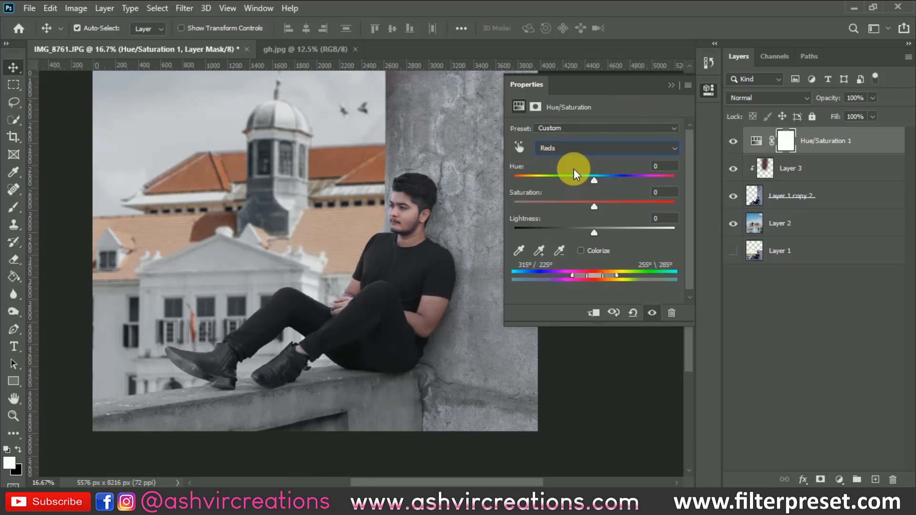
{"action": "left_click_drag", "start_coordinate": [590, 179], "coordinate": [600, 178]}
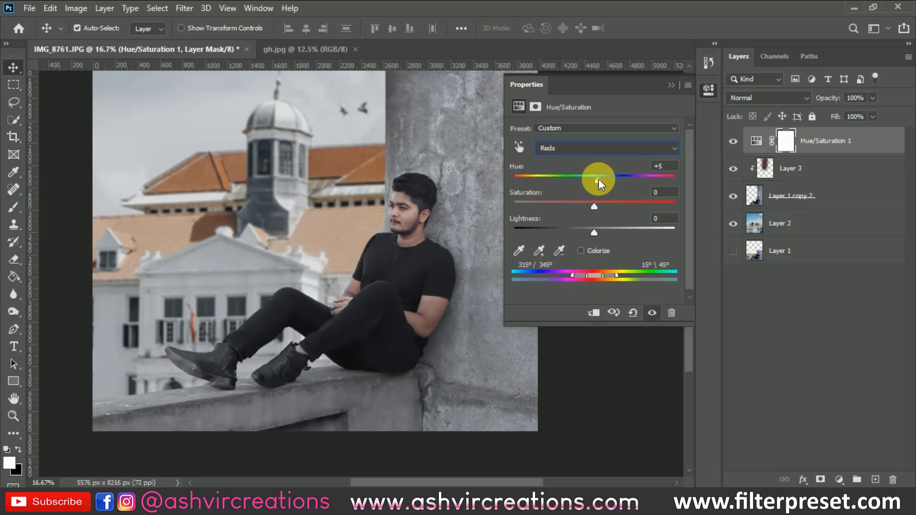
{"action": "left_click_drag", "start_coordinate": [596, 178], "coordinate": [596, 179]}
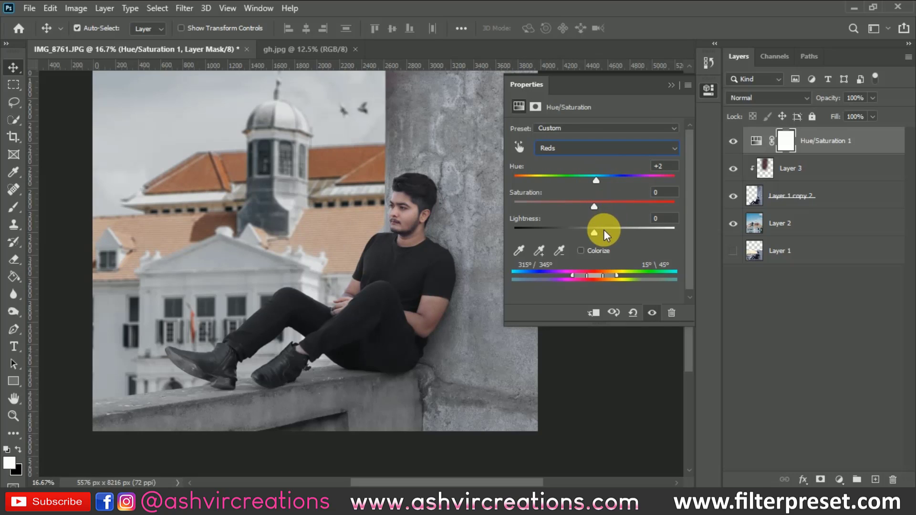
{"action": "left_click_drag", "start_coordinate": [602, 231], "coordinate": [602, 205]}
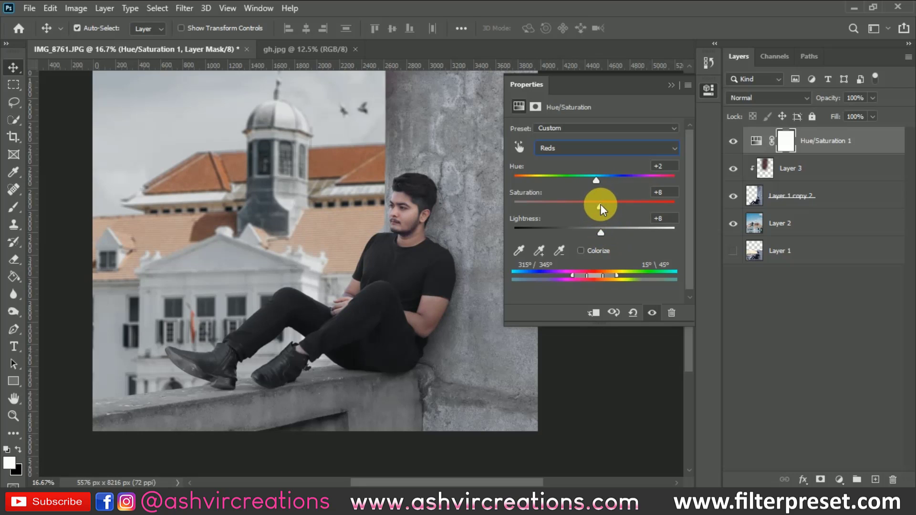
{"action": "key", "text": "ctrl+0"}
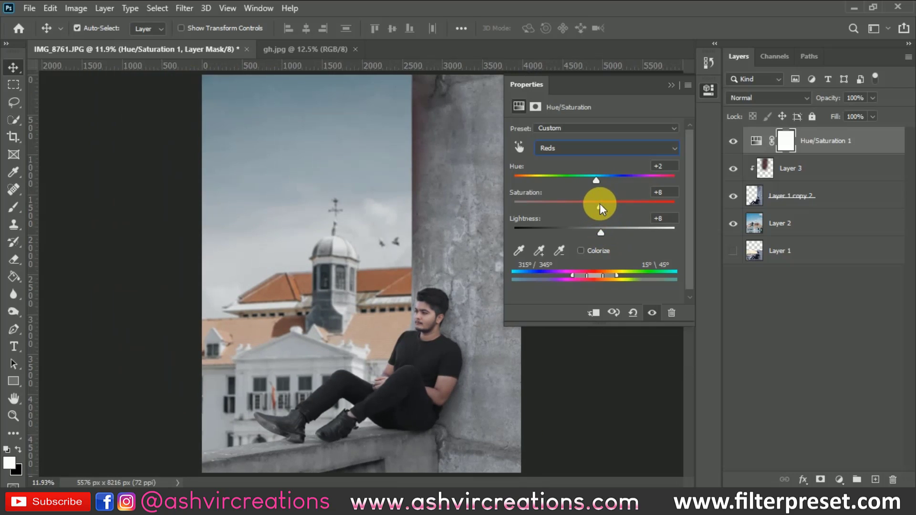
{"action": "left_click", "coordinate": [671, 85]}
{"action": "left_click", "coordinate": [733, 142]}
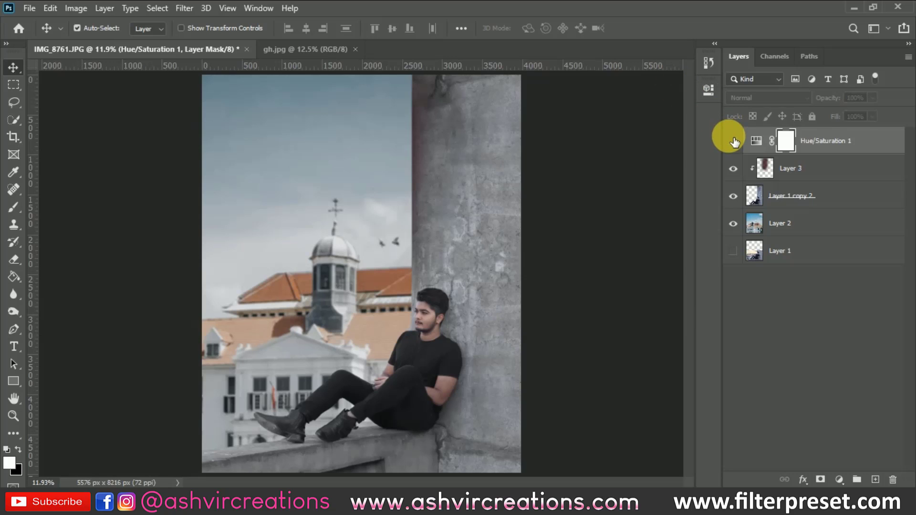
{"action": "left_click", "coordinate": [733, 141]}
Add a Solid Color fill layer in black (#000000) above the Hue/Saturation adjustment
{"action": "scroll", "coordinate": [433, 241], "scroll_direction": "down", "scroll_amount": 1}
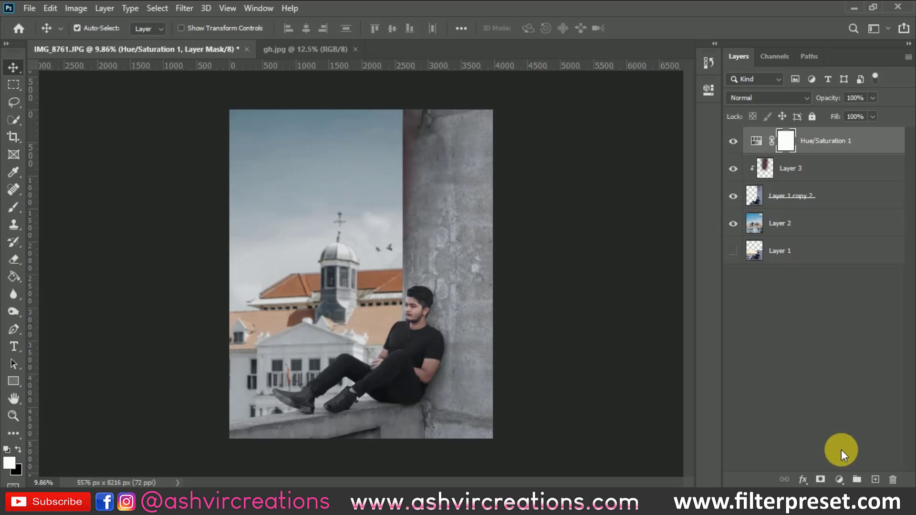
{"action": "left_click", "coordinate": [841, 480]}
{"action": "left_click", "coordinate": [845, 245]}
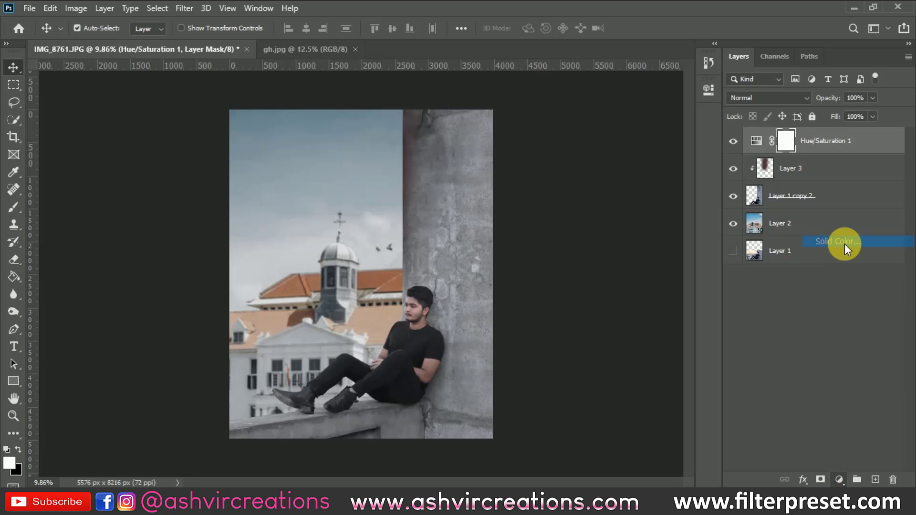
{"action": "left_click", "coordinate": [282, 262]}
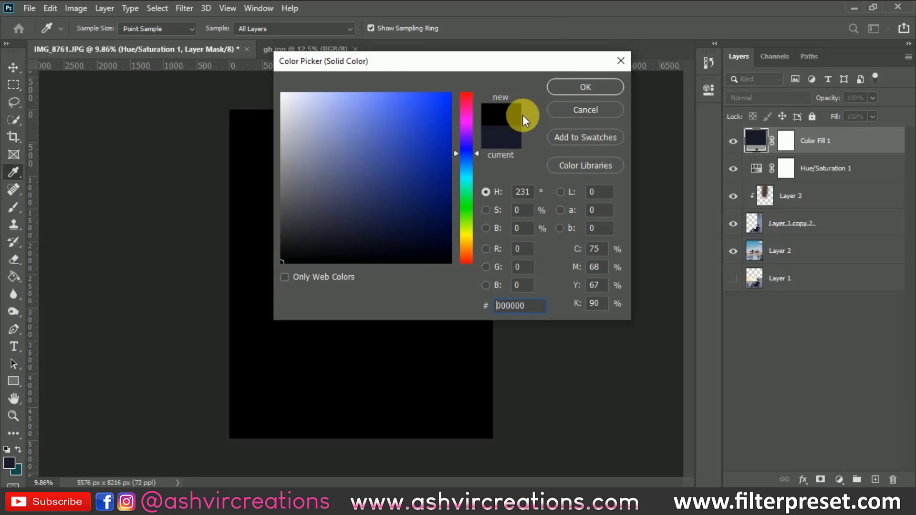
{"action": "left_click", "coordinate": [573, 90]}
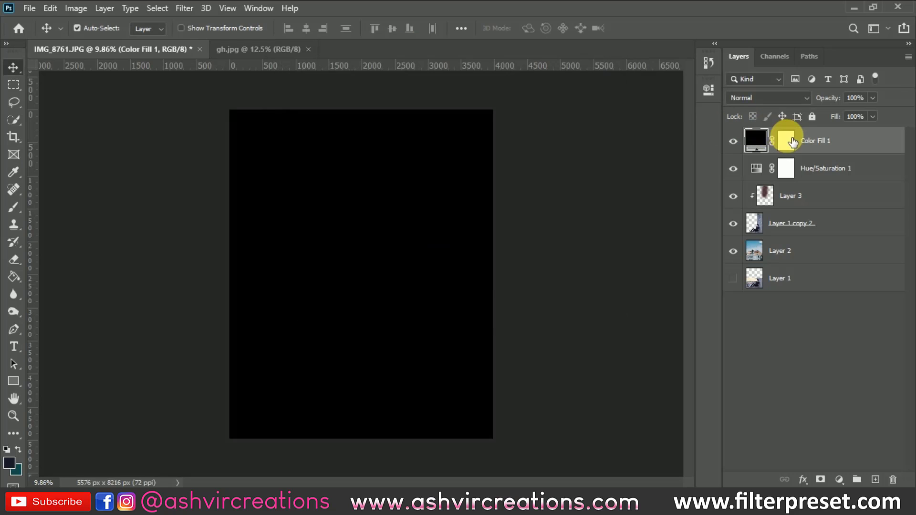
Lower the black fill layer's opacity to 60% and set its blend mode to Overlay
{"action": "left_click_drag", "start_coordinate": [824, 101], "coordinate": [804, 102]}
{"action": "left_click", "coordinate": [780, 99]}
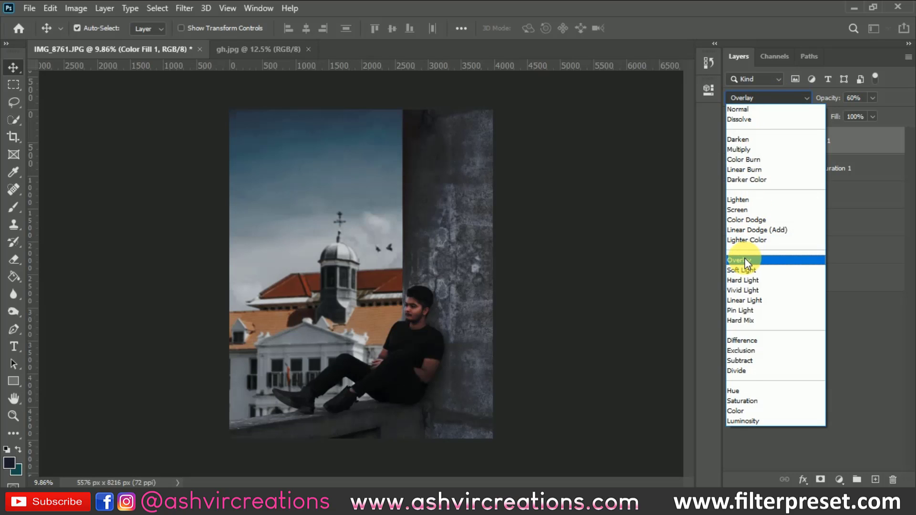
{"action": "left_click", "coordinate": [745, 260]}
Paint black on the black fill layer's mask over the building with a large soft brush, then set the brush opacity to 100%
{"action": "left_click", "coordinate": [785, 140]}
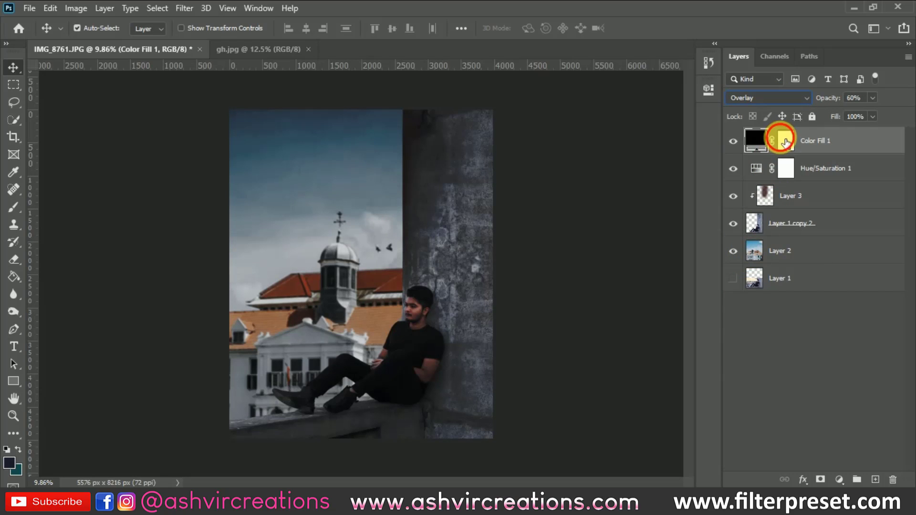
{"action": "left_click", "coordinate": [13, 206]}
{"action": "key", "text": "d"}
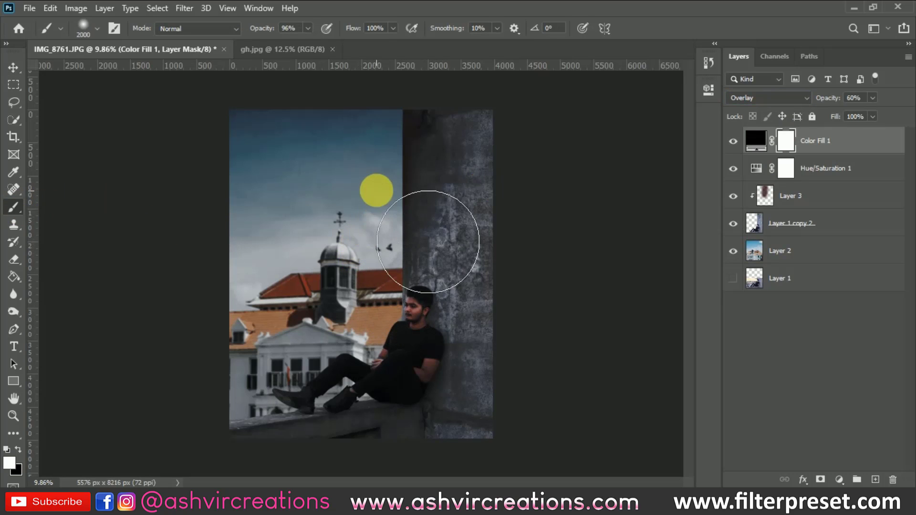
{"action": "key", "text": "bracketright"}
{"action": "key", "text": "bracketright"}
{"action": "key", "text": "bracketright"}
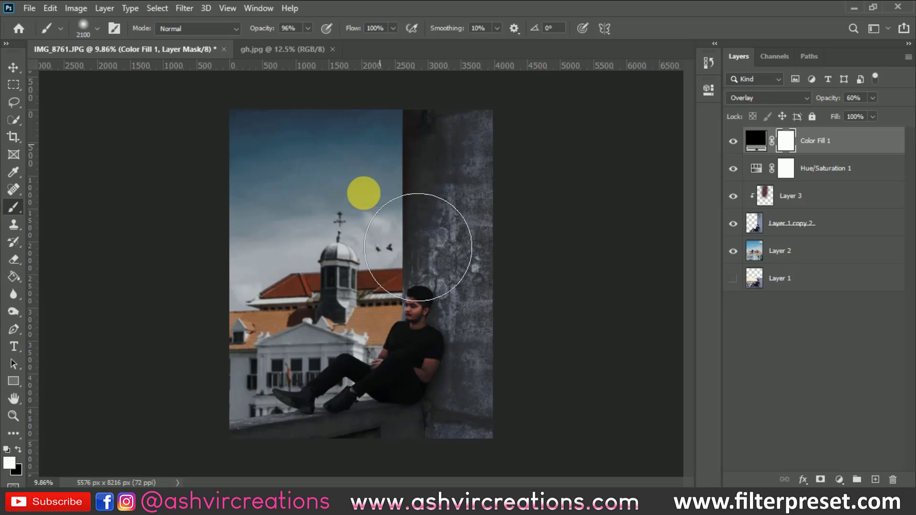
{"action": "left_click", "coordinate": [18, 449]}
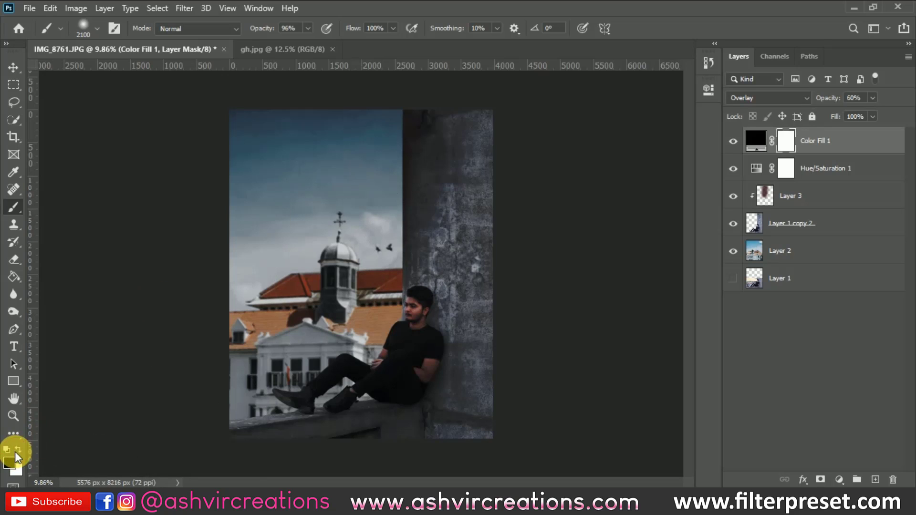
{"action": "left_click", "coordinate": [304, 278]}
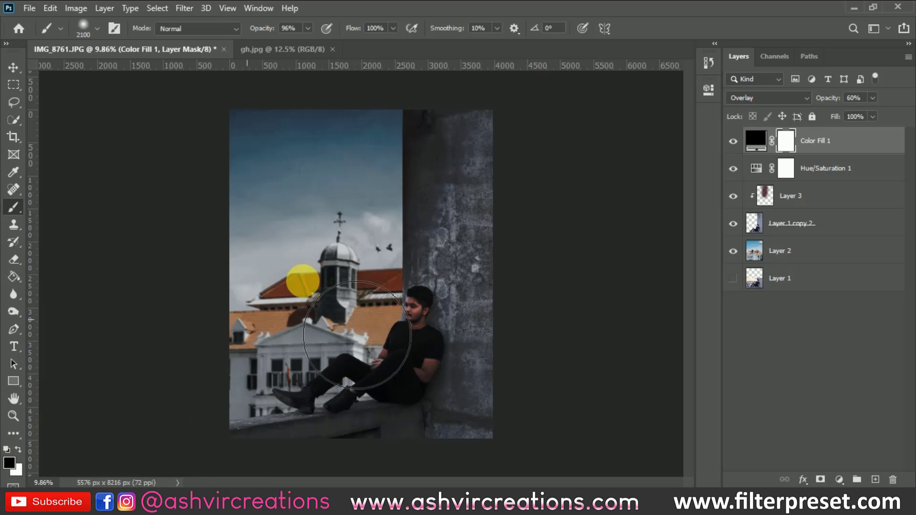
{"action": "key", "text": "bracketright"}
{"action": "left_click", "coordinate": [288, 29]}
{"action": "key", "text": "Return"}
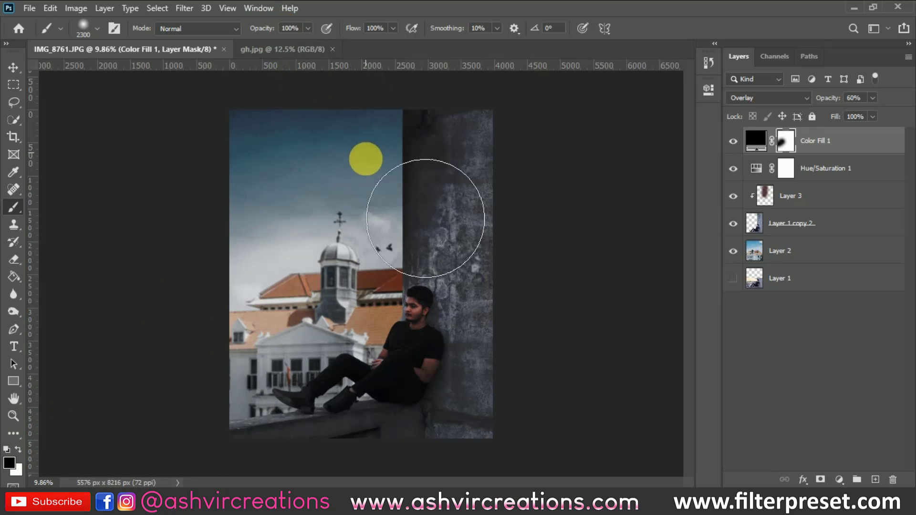
Mask the black fill off the sky, the man and the wall's inner part with a 2500 px black brush
{"action": "key", "text": "bracketright"}
{"action": "key", "text": "bracketright"}
{"action": "key", "text": "bracketright"}
{"action": "mouse_move", "coordinate": [442, 377]}
{"action": "left_mouse_down"}
{"action": "mouse_move", "coordinate": [453, 382]}
{"action": "mouse_move", "coordinate": [438, 371]}
{"action": "left_mouse_up"}
{"action": "mouse_move", "coordinate": [440, 199]}
{"action": "left_mouse_down"}
{"action": "mouse_move", "coordinate": [436, 187]}
{"action": "mouse_move", "coordinate": [350, 201]}
{"action": "mouse_move", "coordinate": [306, 299]}
{"action": "mouse_move", "coordinate": [323, 220]}
{"action": "mouse_move", "coordinate": [417, 201]}
{"action": "mouse_move", "coordinate": [429, 312]}
{"action": "mouse_move", "coordinate": [381, 395]}
{"action": "mouse_move", "coordinate": [290, 406]}
{"action": "mouse_move", "coordinate": [413, 331]}
{"action": "mouse_move", "coordinate": [404, 328]}
{"action": "left_mouse_up"}
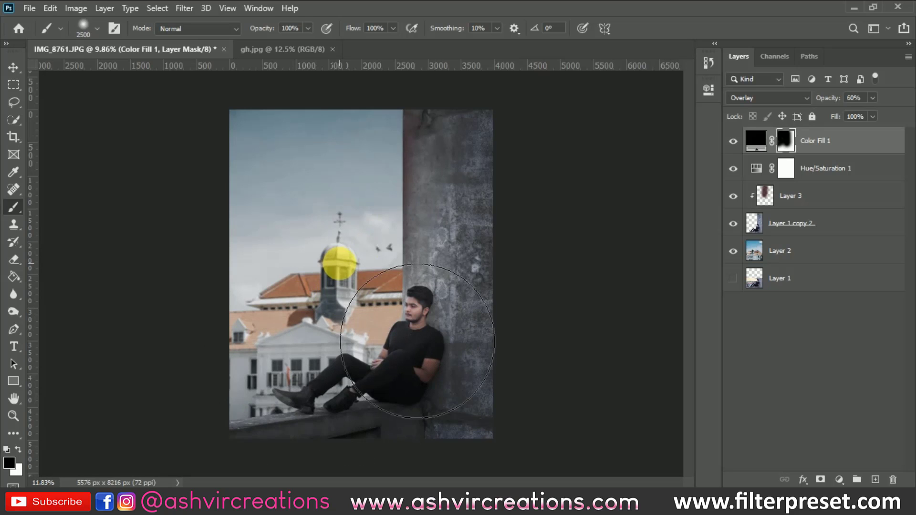
Refine the fill layer's mask around the man and ledge with the black brush reduced to 1800 px
{"action": "scroll", "coordinate": [361, 279], "scroll_direction": "up", "scroll_amount": 1}
{"action": "key", "text": "bracketleft"}
{"action": "key", "text": "bracketleft"}
{"action": "key", "text": "bracketleft"}
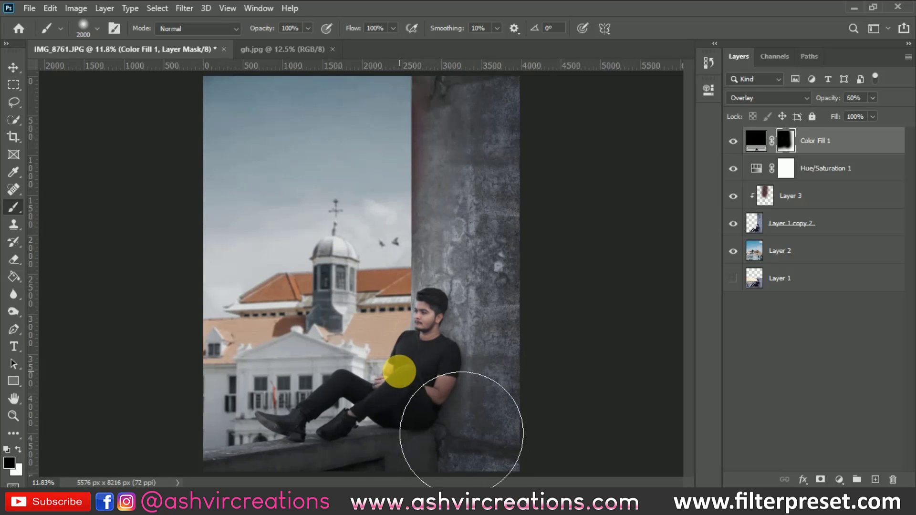
{"action": "key", "text": "bracketleft"}
{"action": "key", "text": "bracketleft"}
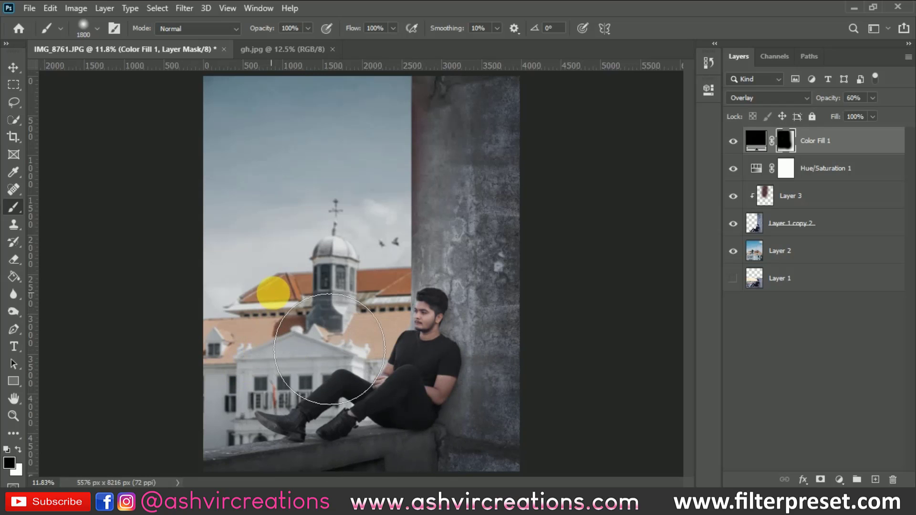
{"action": "scroll", "coordinate": [322, 323], "scroll_direction": "up", "scroll_amount": 2}
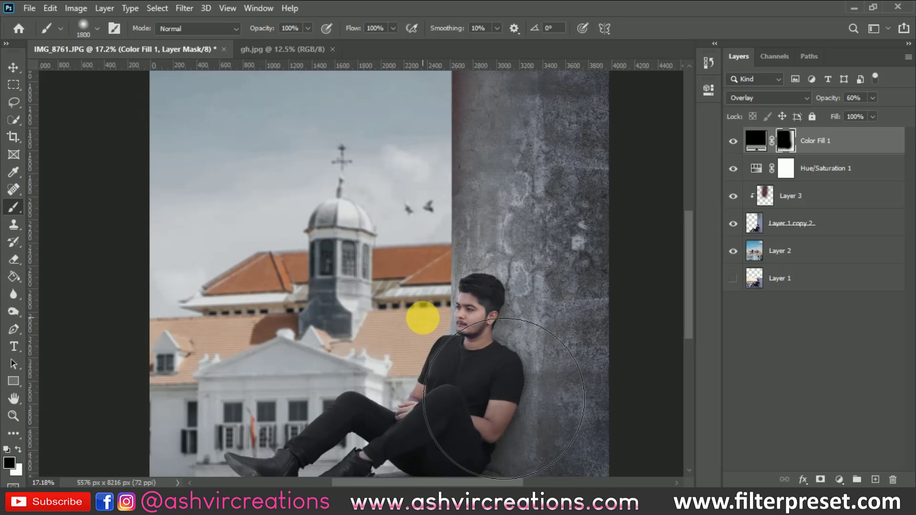
Compare the image with the black fill layer hidden and shown
{"action": "scroll", "coordinate": [423, 317], "scroll_direction": "down", "scroll_amount": 1}
{"action": "left_click", "coordinate": [734, 142]}
{"action": "left_click", "coordinate": [734, 141]}
{"action": "left_click", "coordinate": [735, 142]}
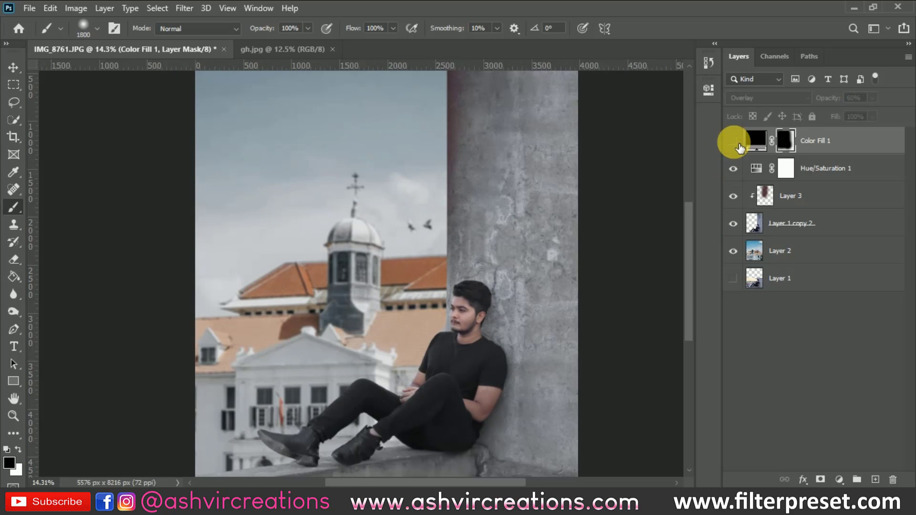
{"action": "left_click", "coordinate": [733, 142]}
{"action": "left_click", "coordinate": [734, 141]}
{"action": "left_click", "coordinate": [733, 141]}
{"action": "scroll", "coordinate": [451, 353], "scroll_direction": "down", "scroll_amount": 3}
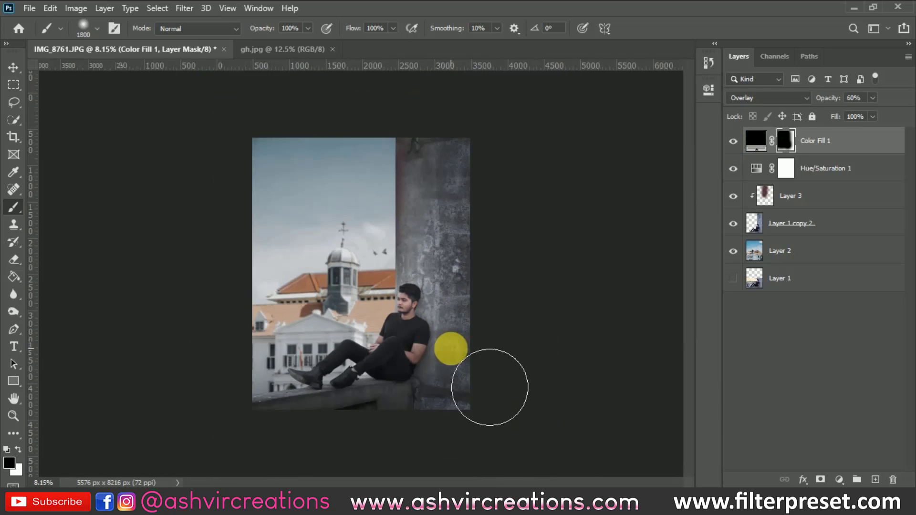
{"action": "key", "text": "v"}
{"action": "scroll", "coordinate": [410, 296], "scroll_direction": "up", "scroll_amount": 3}
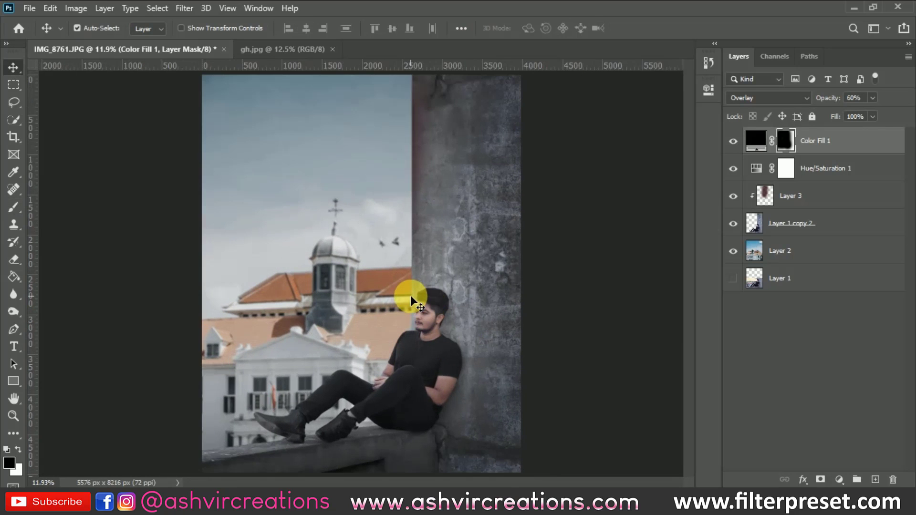
{"action": "scroll", "coordinate": [410, 296], "scroll_direction": "down", "scroll_amount": 2}
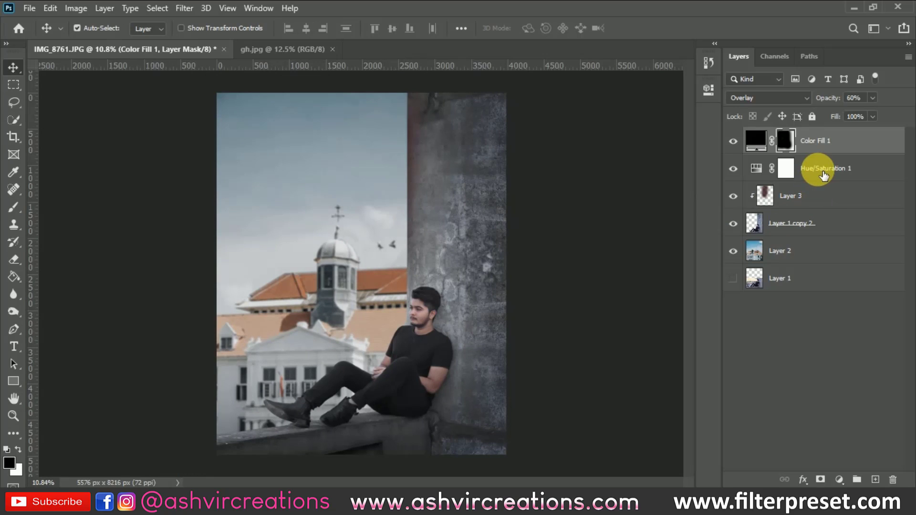
Move the black fill layer below the Hue/Saturation 1 adjustment layer
{"action": "left_click_drag", "start_coordinate": [816, 152], "coordinate": [811, 184]}
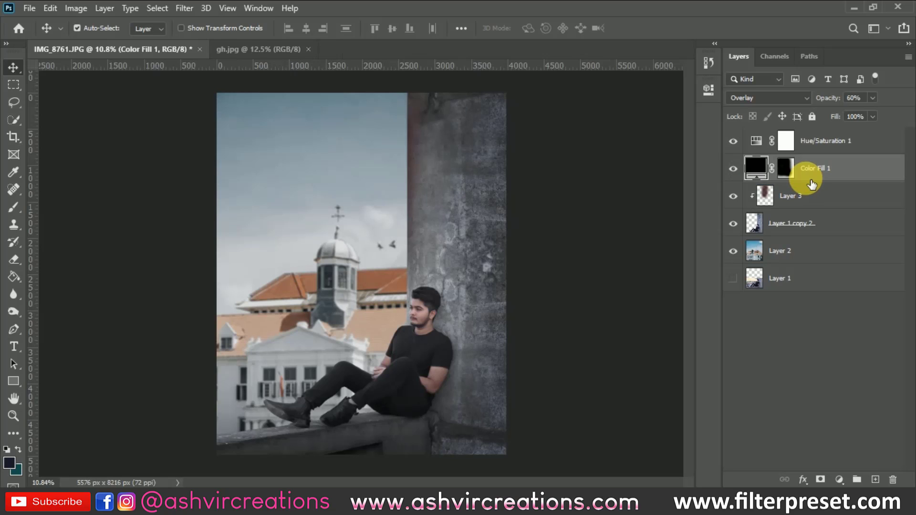
{"action": "scroll", "coordinate": [508, 271], "scroll_direction": "up", "scroll_amount": 2}
{"action": "left_click_drag", "start_coordinate": [508, 271], "coordinate": [475, 204]}
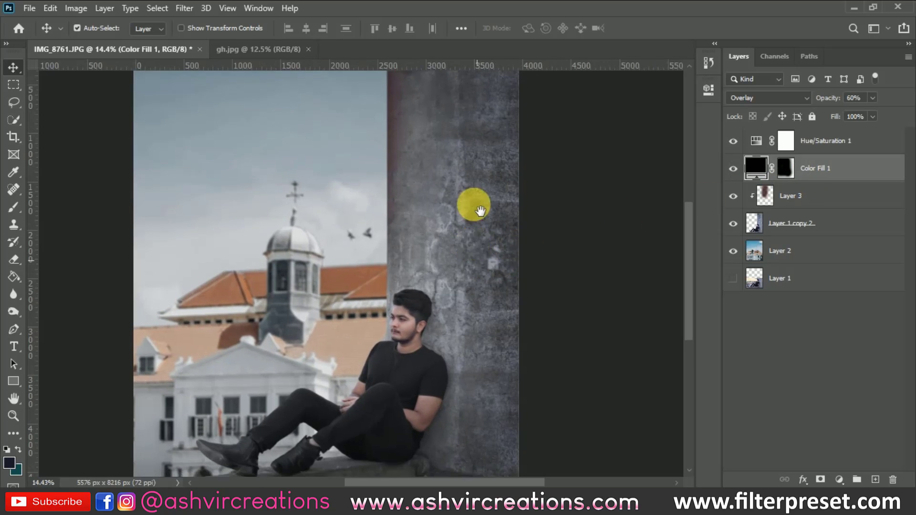
Merge Layer 3 with Layer 1 copy 2, the layer holding the man and wall
{"action": "left_click", "coordinate": [812, 199]}
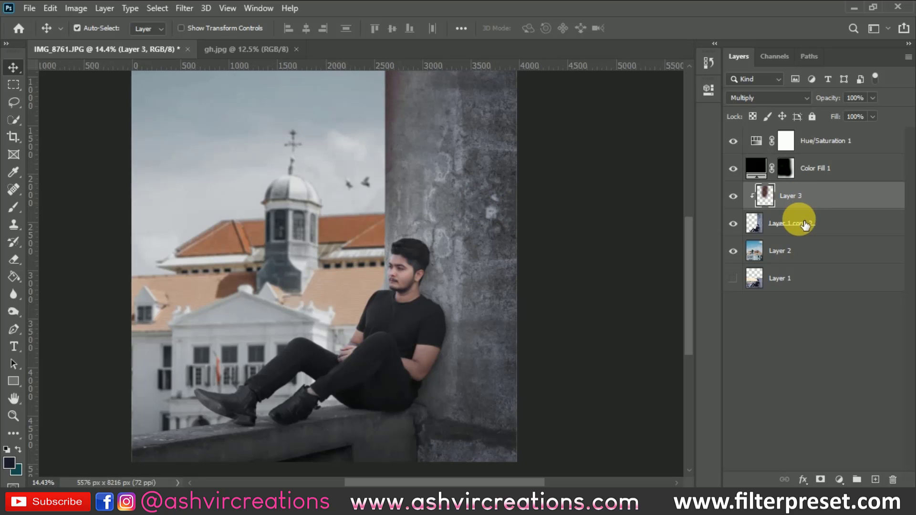
{"action": "left_click", "coordinate": [797, 222], "text": "shift"}
{"action": "right_click", "coordinate": [797, 222]}
{"action": "left_click", "coordinate": [668, 395]}
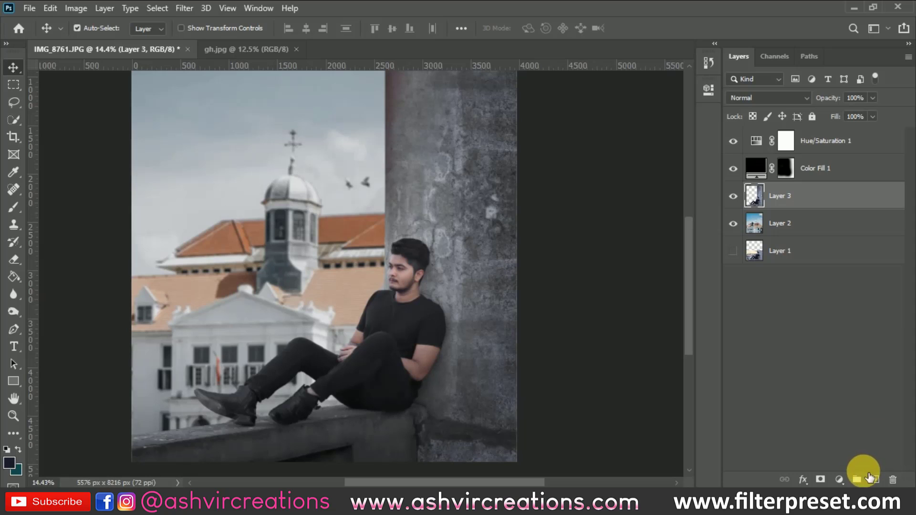
Add a new empty layer above the merged man-and-wall layer and choose the Soft Round brush
{"action": "left_click", "coordinate": [875, 479]}
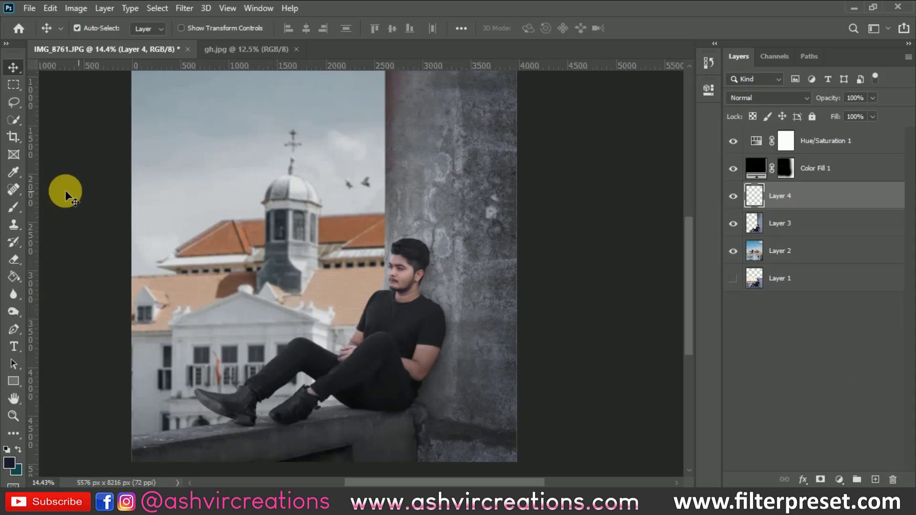
{"action": "left_click", "coordinate": [14, 206]}
{"action": "right_click", "coordinate": [365, 208]}
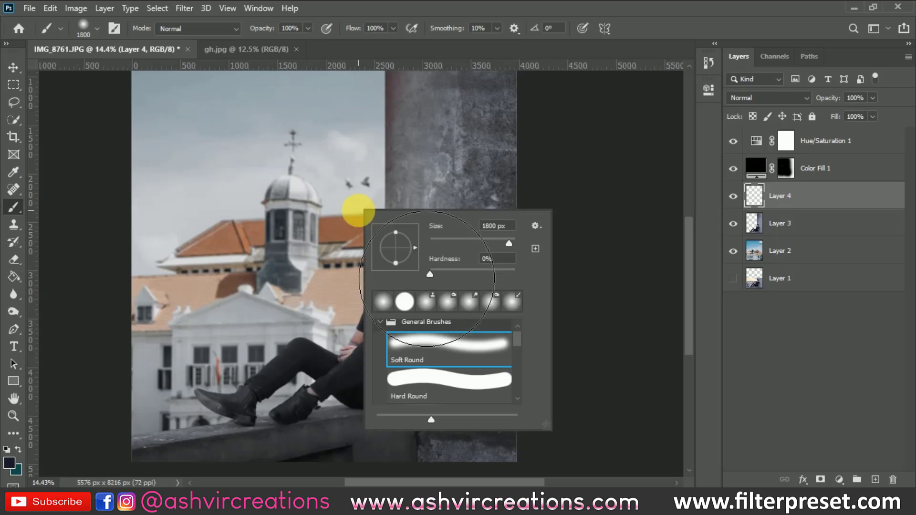
{"action": "double_click", "coordinate": [415, 348]}
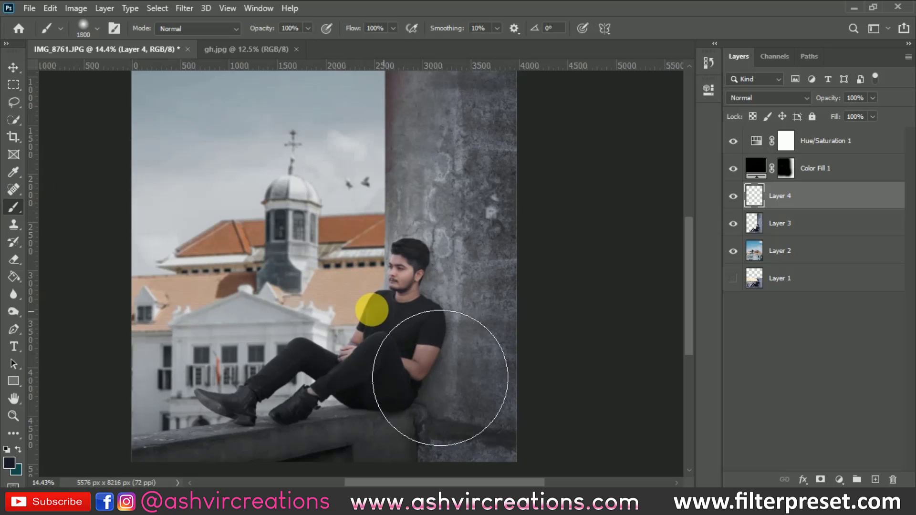
Set the foreground colour to white (#ffffff)
{"action": "left_click", "coordinate": [11, 463]}
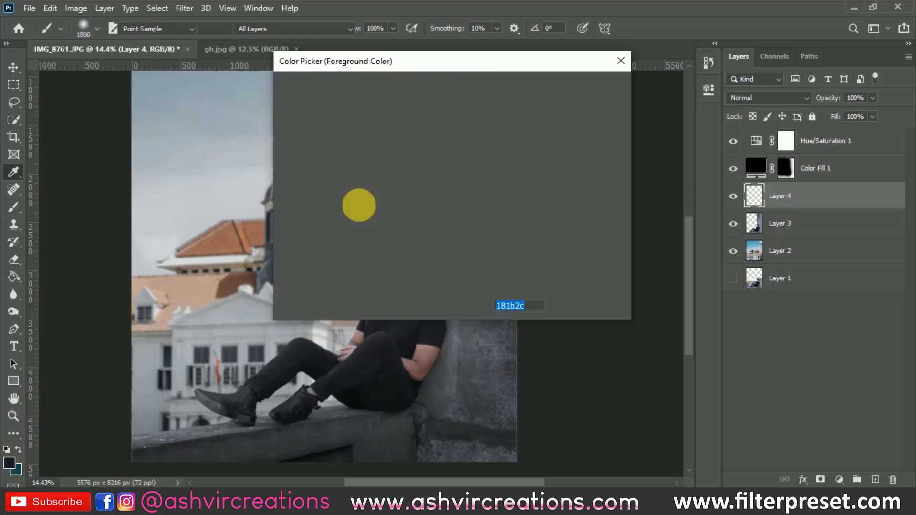
{"action": "left_click_drag", "start_coordinate": [327, 150], "coordinate": [268, 70]}
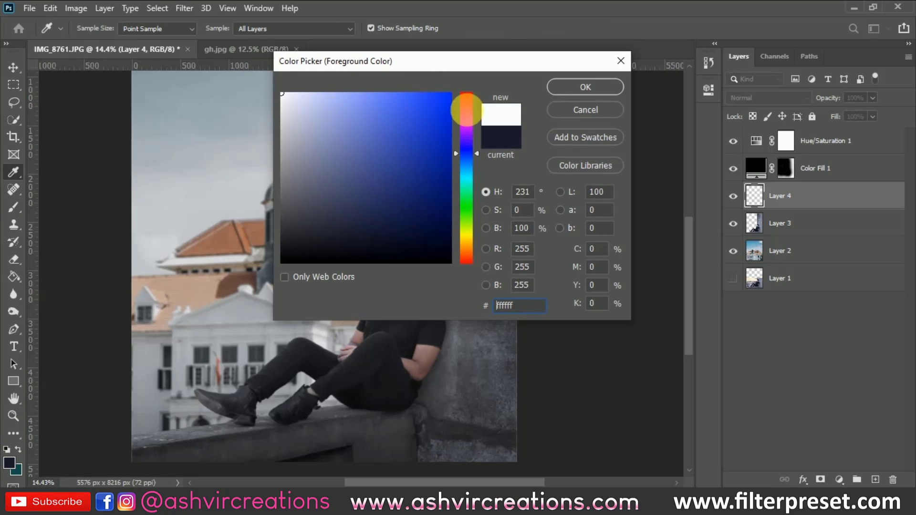
{"action": "left_click", "coordinate": [560, 86]}
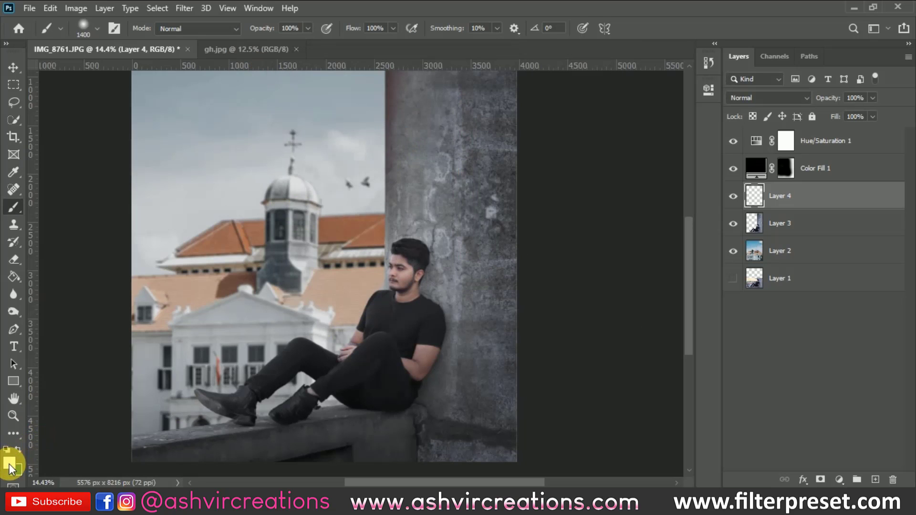
Set the foreground colour to a light orange with a hue of 32°
{"action": "left_click", "coordinate": [9, 462]}
{"action": "left_click", "coordinate": [468, 248]}
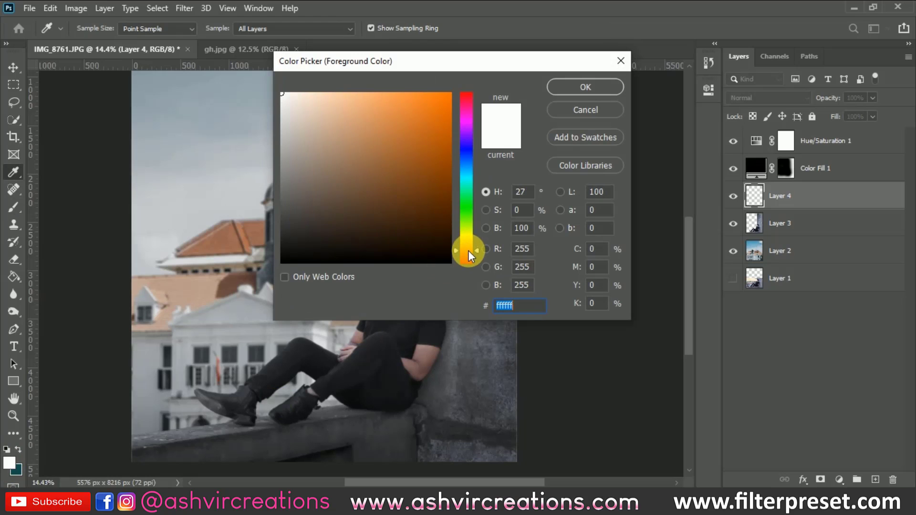
{"action": "left_click_drag", "start_coordinate": [467, 250], "coordinate": [468, 247]}
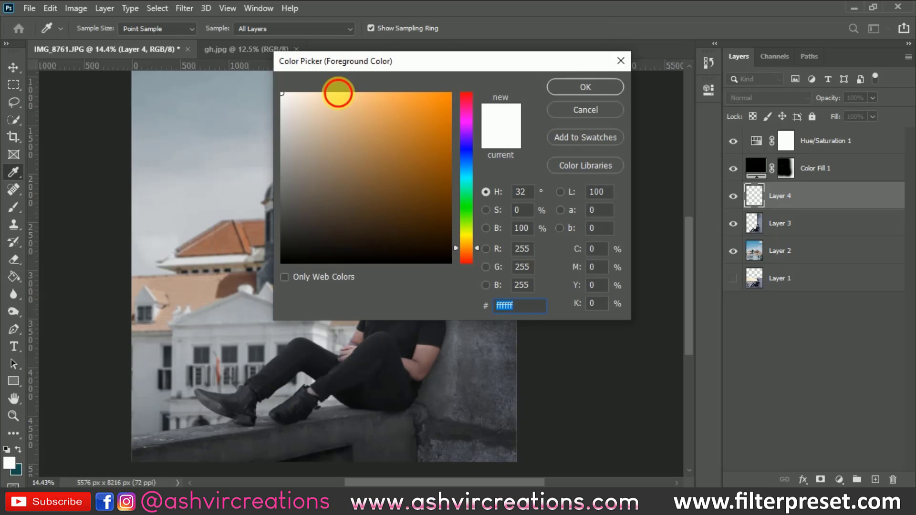
{"action": "left_click", "coordinate": [344, 98]}
{"action": "left_click", "coordinate": [556, 86]}
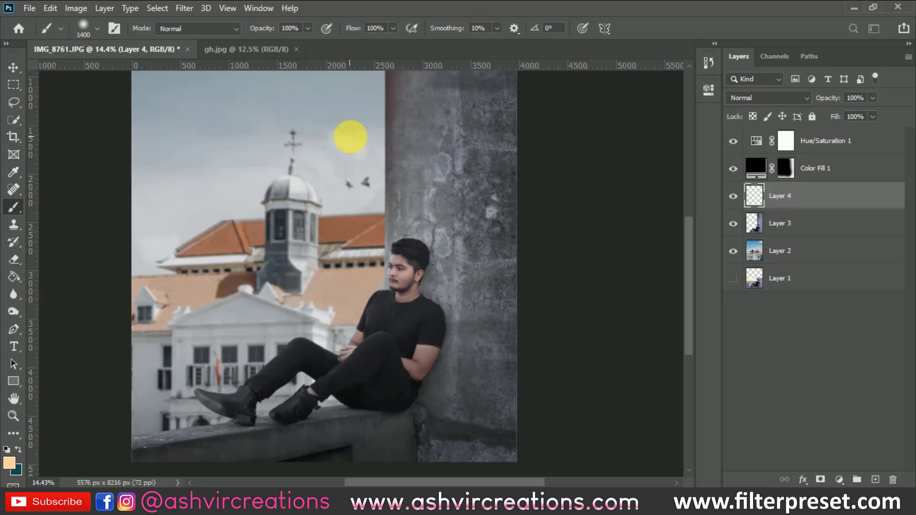
Reduce the brush to 700 px and paint a soft light-orange glow along the wall's edge near the man's head
{"action": "scroll", "coordinate": [350, 136], "scroll_direction": "up", "scroll_amount": 2}
{"action": "key", "text": "bracketleft"}
{"action": "key", "text": "bracketleft"}
{"action": "key", "text": "bracketleft"}
{"action": "key", "text": "bracketleft"}
{"action": "key", "text": "bracketleft"}
{"action": "key", "text": "bracketleft"}
{"action": "key", "text": "bracketleft"}
{"action": "mouse_move", "coordinate": [396, 273]}
{"action": "left_mouse_down"}
{"action": "mouse_move", "coordinate": [382, 267]}
{"action": "mouse_move", "coordinate": [381, 284]}
{"action": "left_mouse_up"}
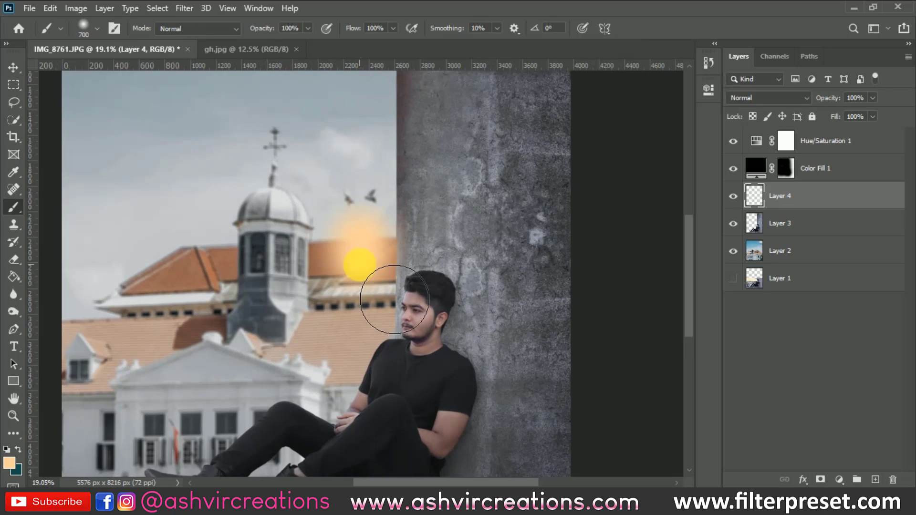
Clip the glow layer to the man-and-wall layer and set its blend mode to Screen
{"action": "right_click", "coordinate": [811, 202]}
{"action": "left_click", "coordinate": [695, 252]}
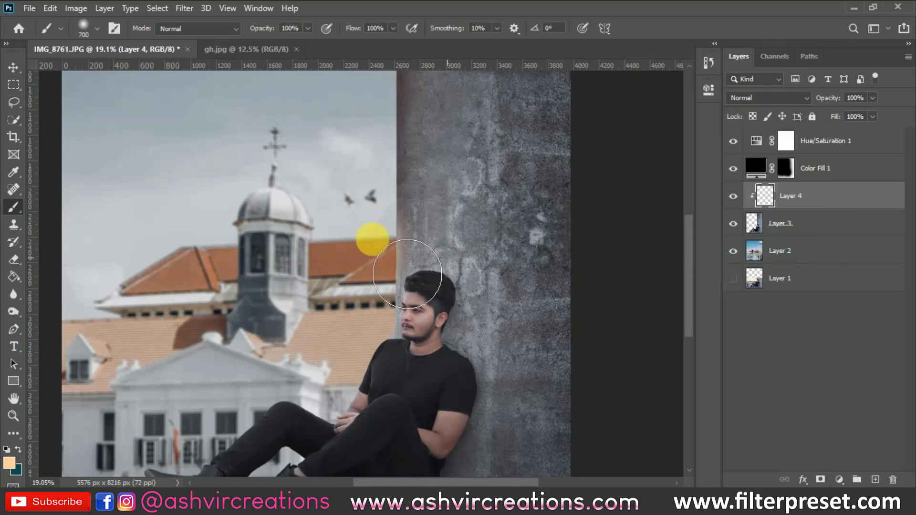
{"action": "left_click", "coordinate": [746, 98]}
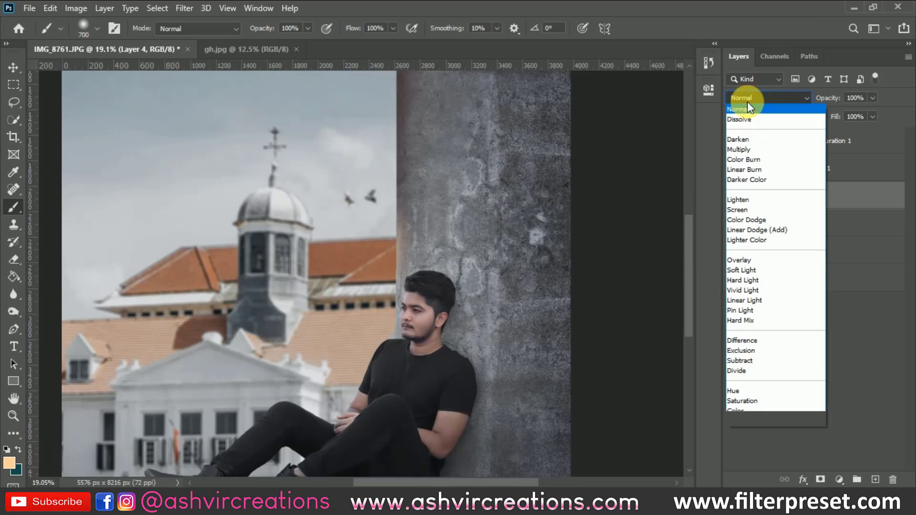
{"action": "left_click", "coordinate": [740, 209]}
Paint soft light-orange glow along the wall's edge above the man's head and beside his face, using a brush up to 1000 px
{"action": "left_click_drag", "start_coordinate": [402, 249], "coordinate": [396, 244]}
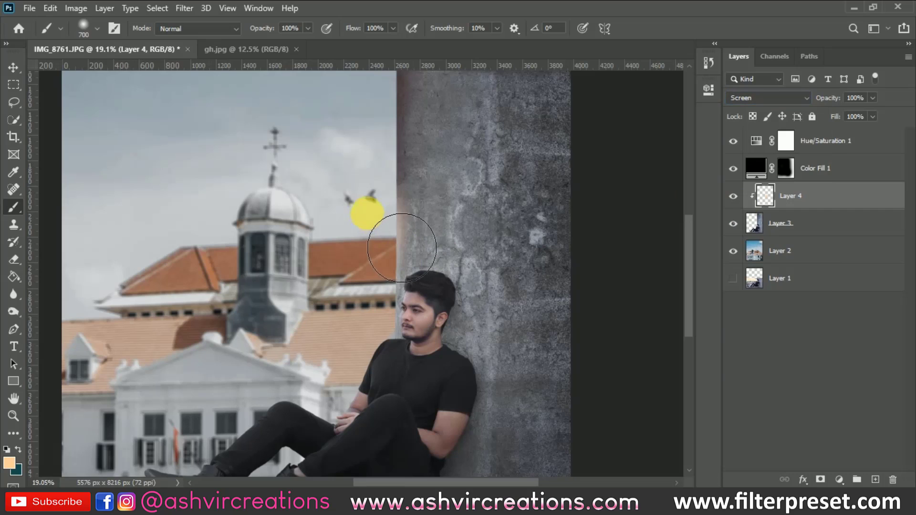
{"action": "key", "text": "bracketright"}
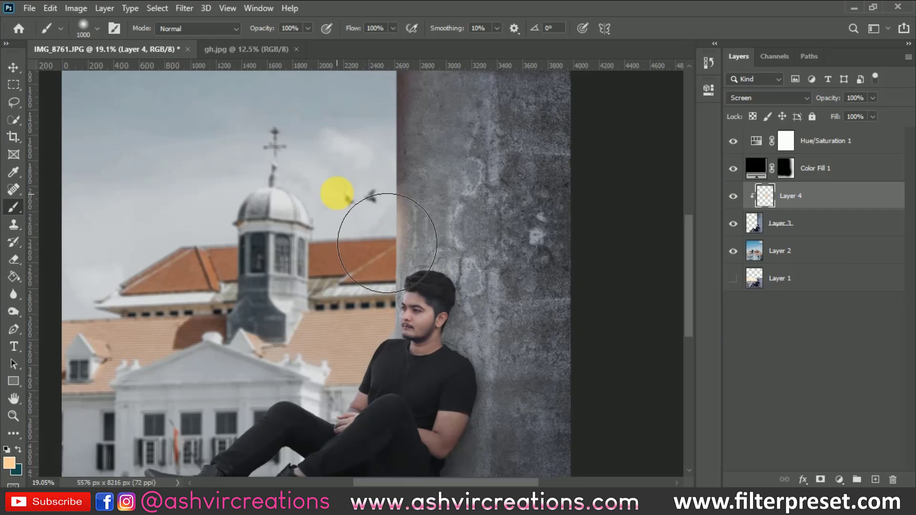
{"action": "left_click", "coordinate": [381, 316]}
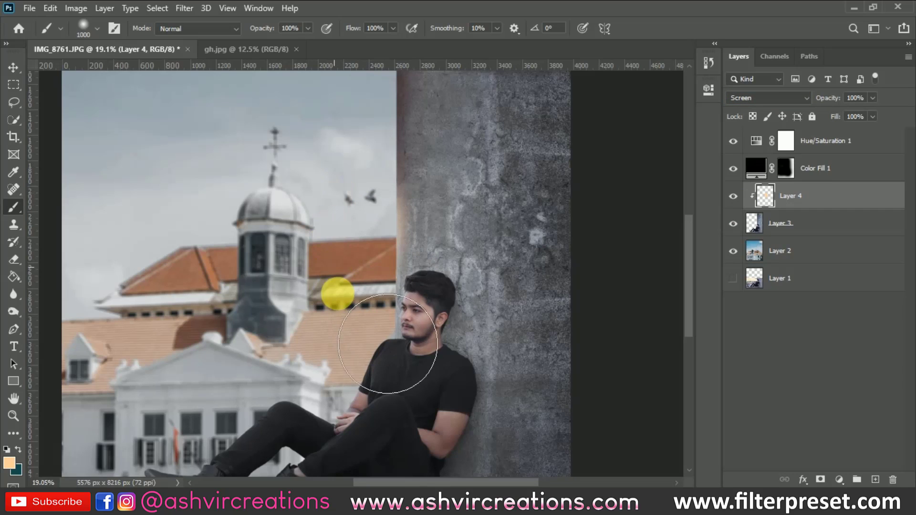
{"action": "key", "text": "bracketleft"}
{"action": "key", "text": "bracketleft"}
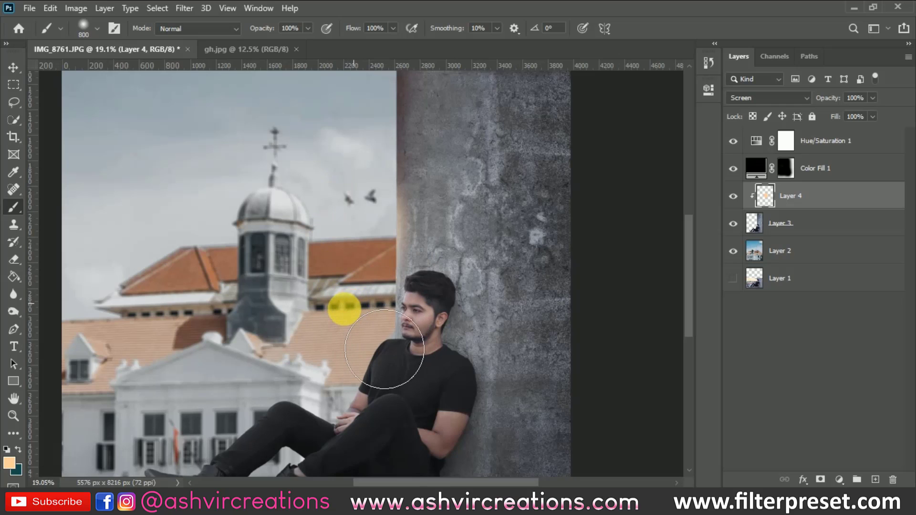
Reduce the brush to 250 px and paint light-orange glow along the man's shoulder and upper arm facing the sky
{"action": "scroll", "coordinate": [344, 310], "scroll_direction": "up", "scroll_amount": 3}
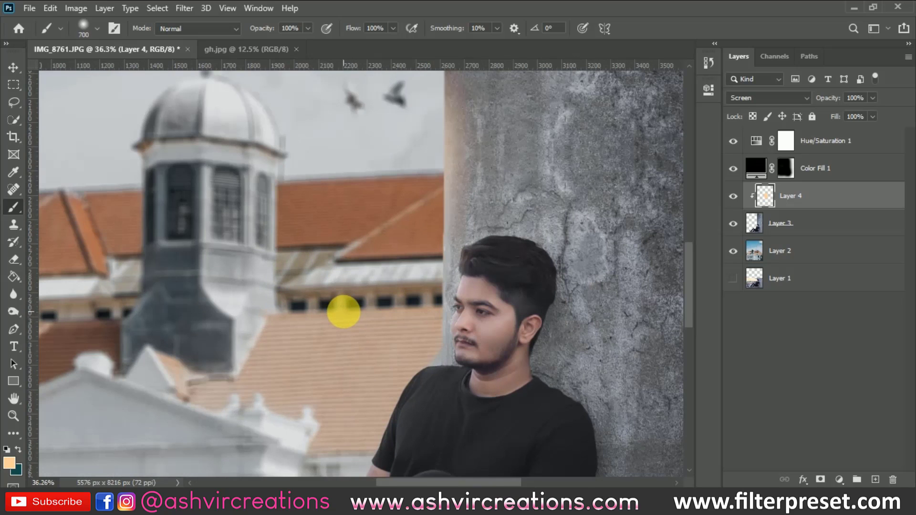
{"action": "key", "text": "bracketleft"}
{"action": "key", "text": "bracketleft"}
{"action": "key", "text": "bracketleft"}
{"action": "key", "text": "bracketleft"}
{"action": "key", "text": "bracketleft"}
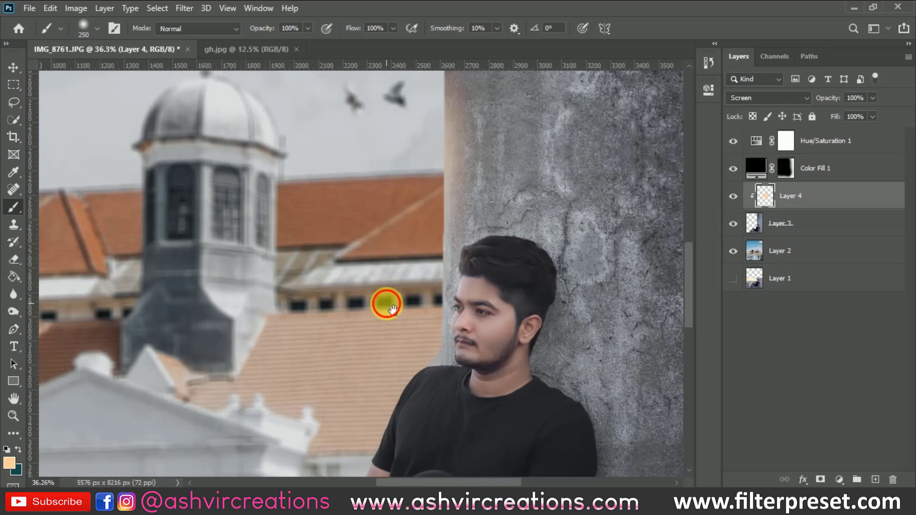
{"action": "left_click_drag", "start_coordinate": [383, 302], "coordinate": [372, 190]}
{"action": "mouse_move", "coordinate": [427, 257]}
{"action": "left_mouse_down"}
{"action": "mouse_move", "coordinate": [413, 255]}
{"action": "mouse_move", "coordinate": [384, 290]}
{"action": "mouse_move", "coordinate": [390, 281]}
{"action": "left_mouse_up"}
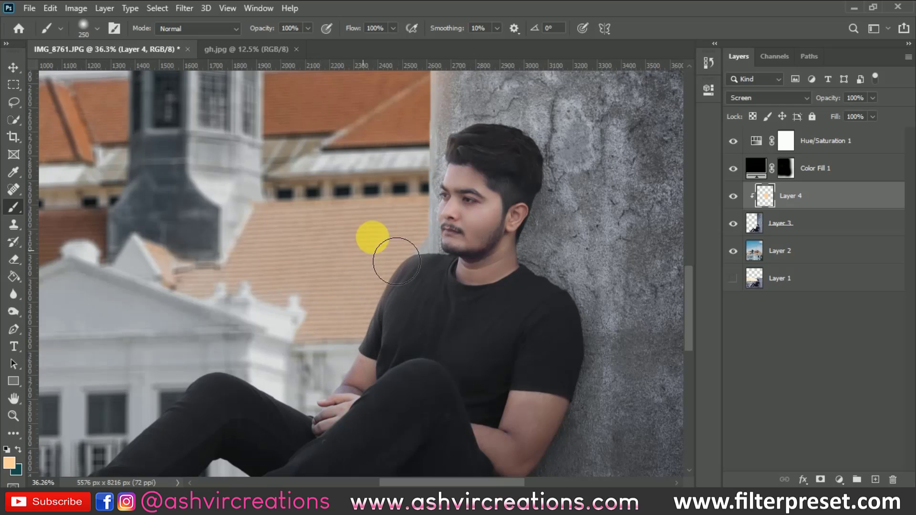
{"action": "left_click_drag", "start_coordinate": [388, 256], "coordinate": [437, 139]}
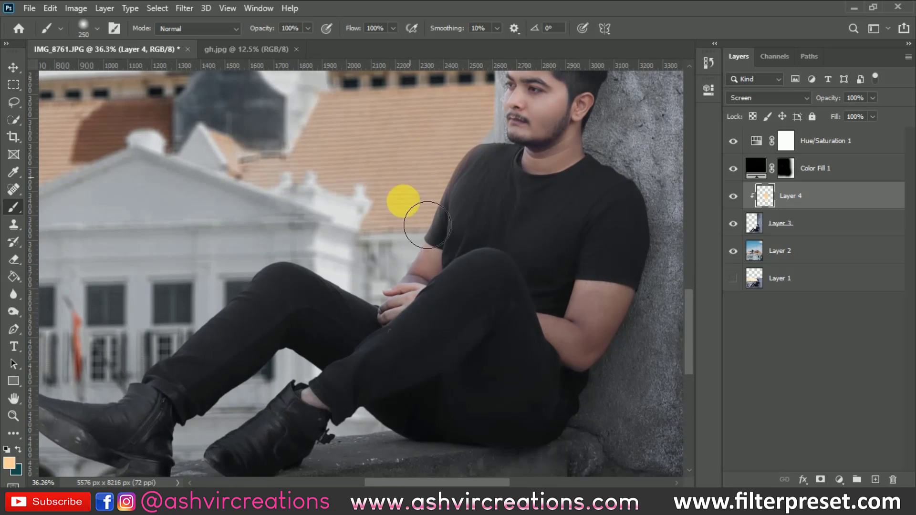
Set the glow layer's blend mode to Screen and paint light-orange glow over the man's forearm near his hands
{"action": "left_click", "coordinate": [749, 102]}
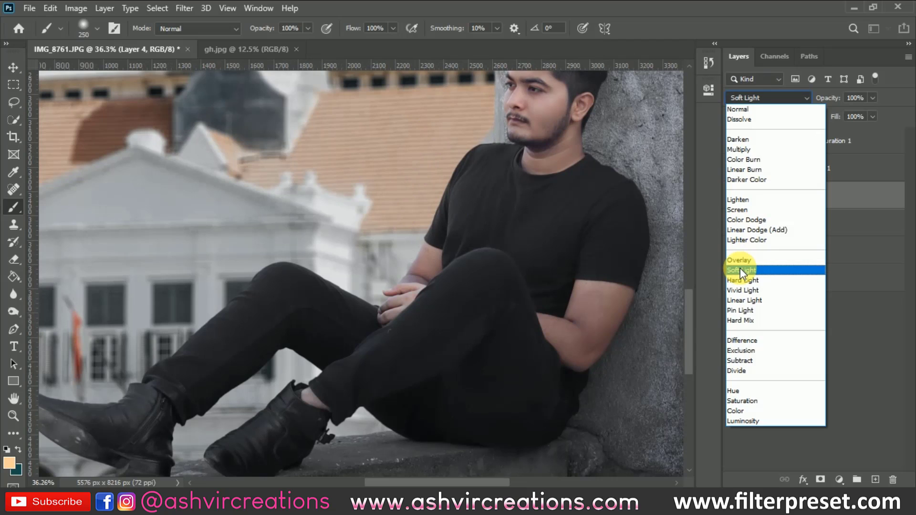
{"action": "left_click", "coordinate": [744, 209]}
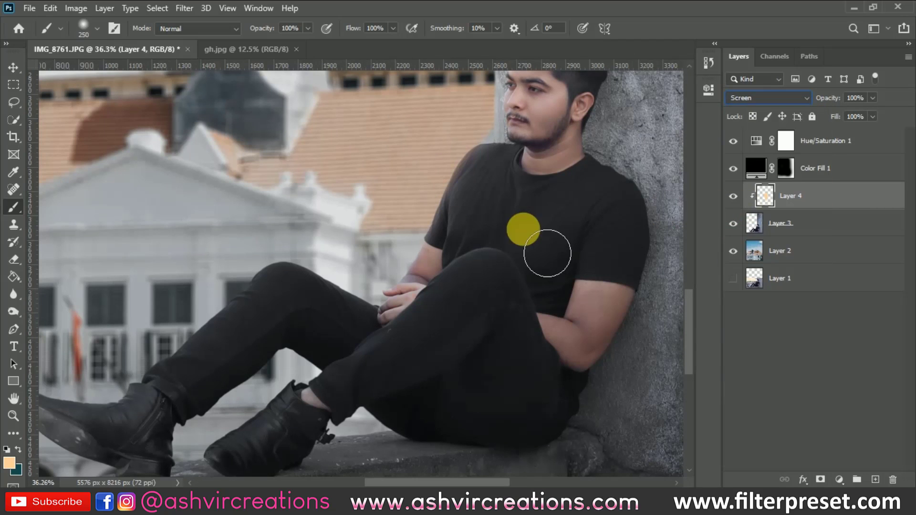
{"action": "left_click_drag", "start_coordinate": [406, 279], "coordinate": [388, 280]}
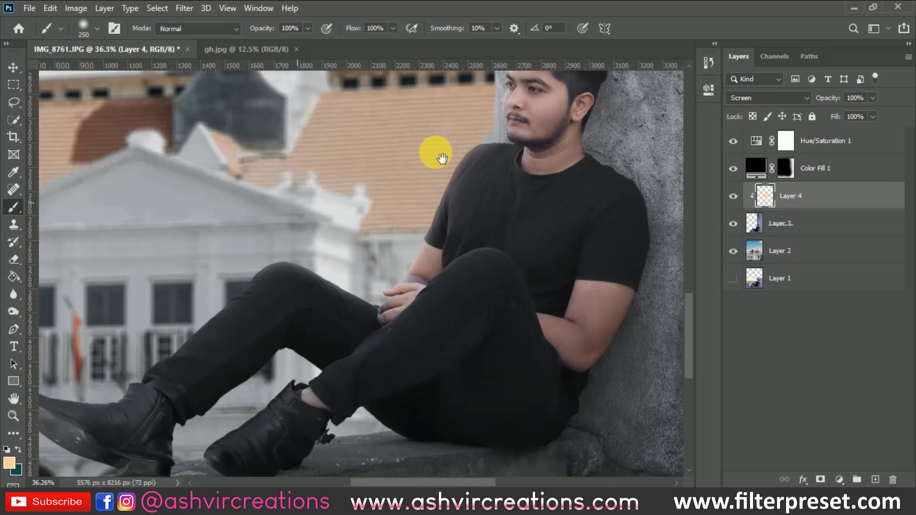
{"action": "left_click_drag", "start_coordinate": [443, 159], "coordinate": [466, 149]}
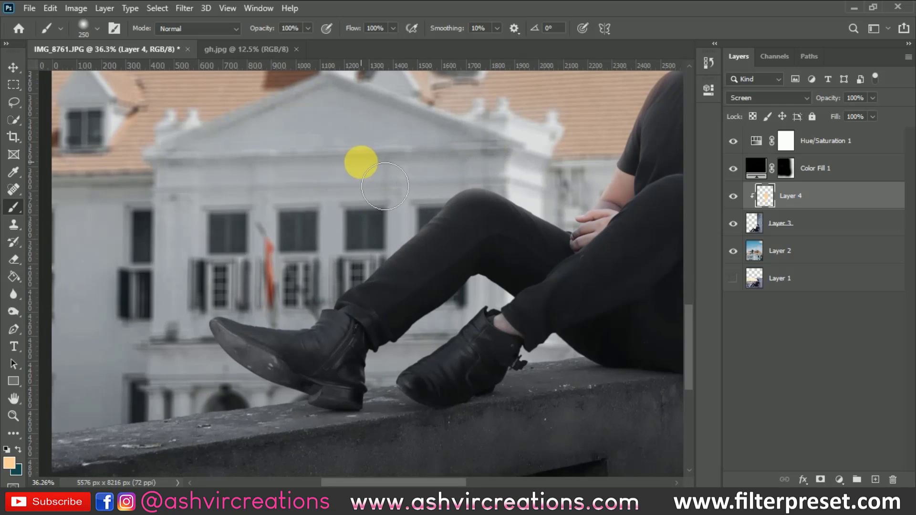
{"action": "scroll", "coordinate": [295, 275], "scroll_direction": "down", "scroll_amount": 3}
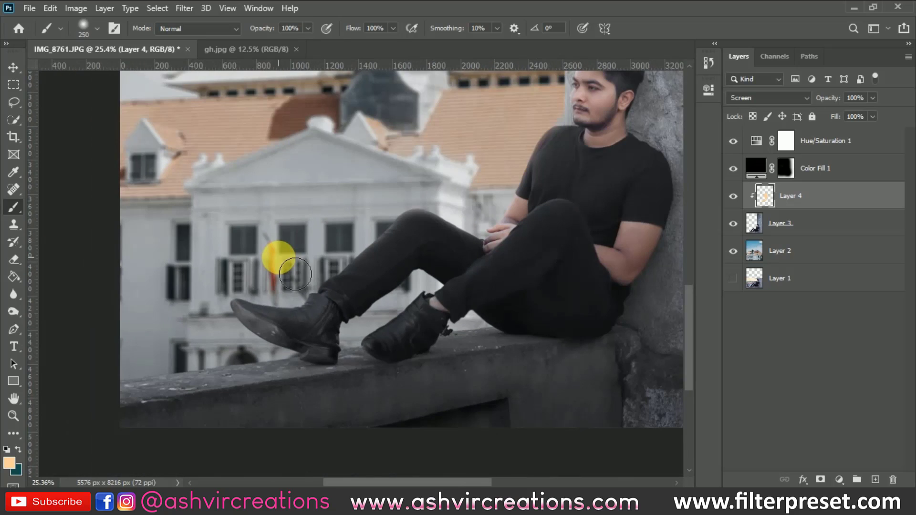
{"action": "scroll", "coordinate": [272, 256], "scroll_direction": "down", "scroll_amount": 2}
{"action": "key", "text": "v"}
{"action": "scroll", "coordinate": [276, 255], "scroll_direction": "down", "scroll_amount": 3}
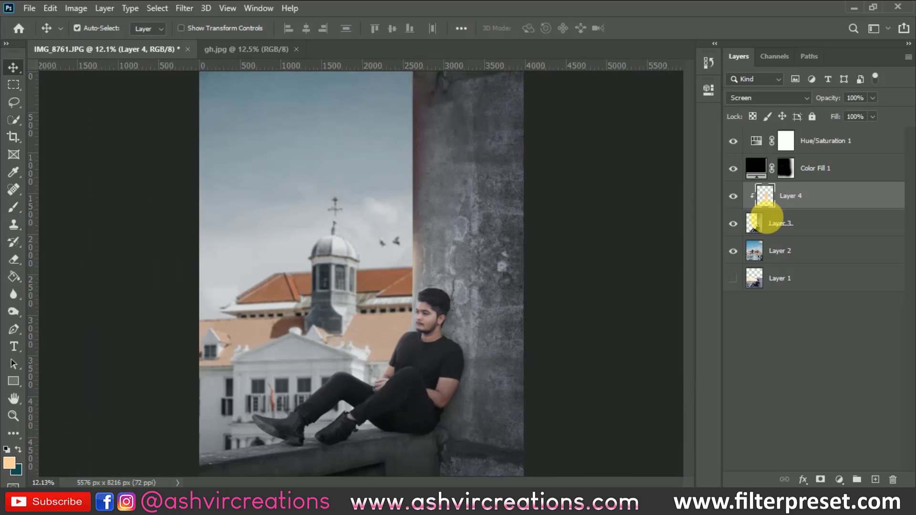
Apply Levels to the man-and-wall layer with input black 7, midtone 1.05 and white 238
{"action": "left_click", "coordinate": [791, 226]}
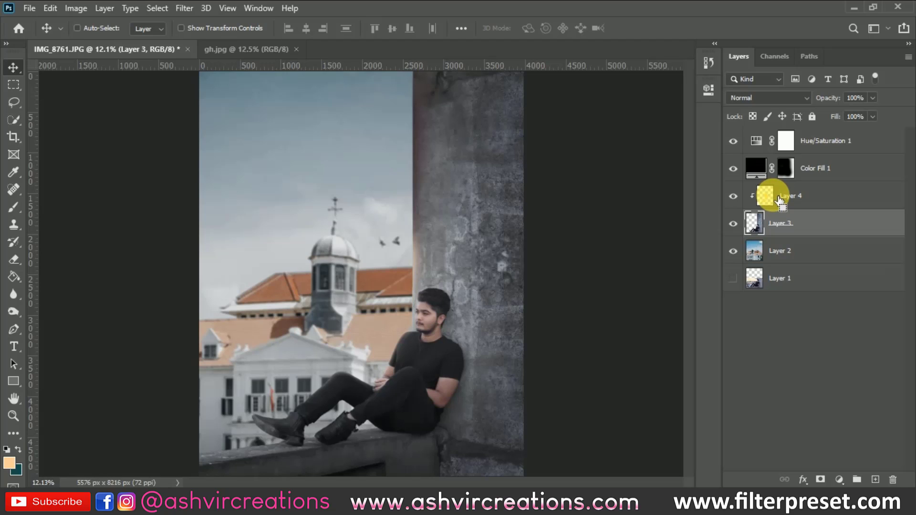
{"action": "left_click_drag", "start_coordinate": [778, 201], "coordinate": [789, 225]}
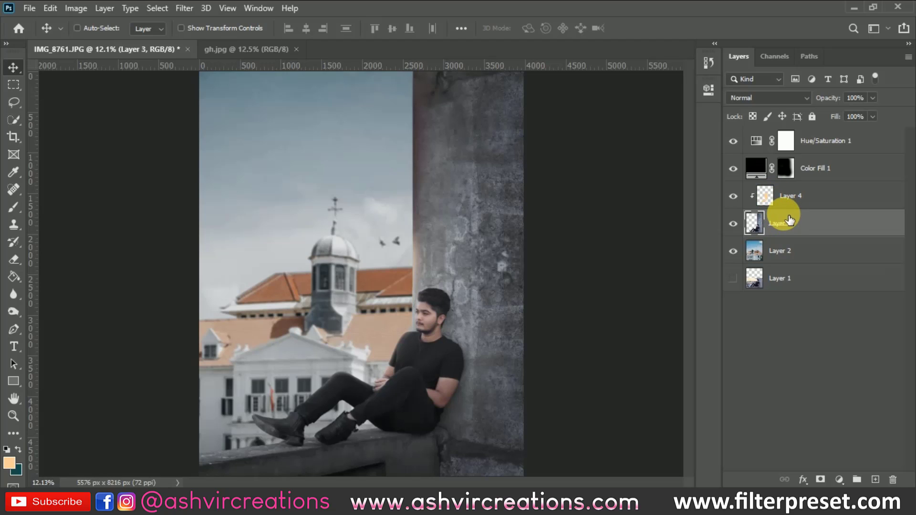
{"action": "key", "text": "ctrl+l"}
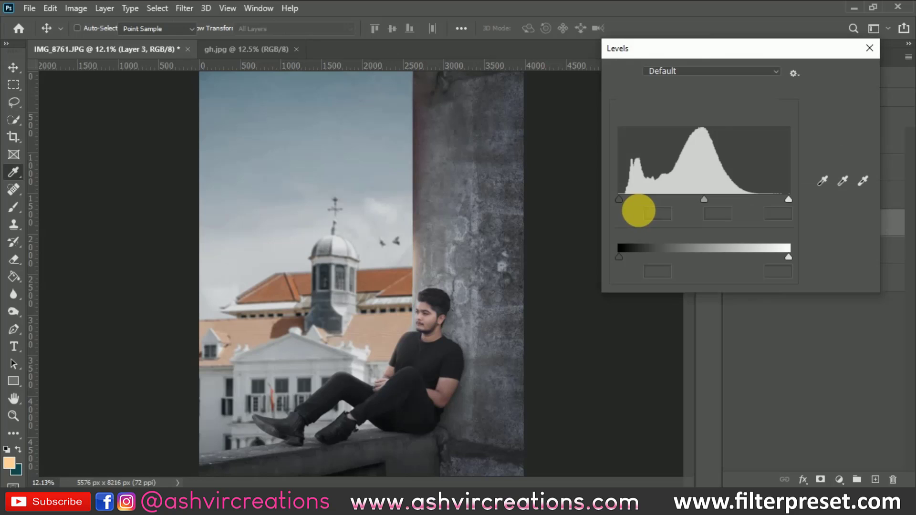
{"action": "left_click_drag", "start_coordinate": [622, 197], "coordinate": [624, 197]}
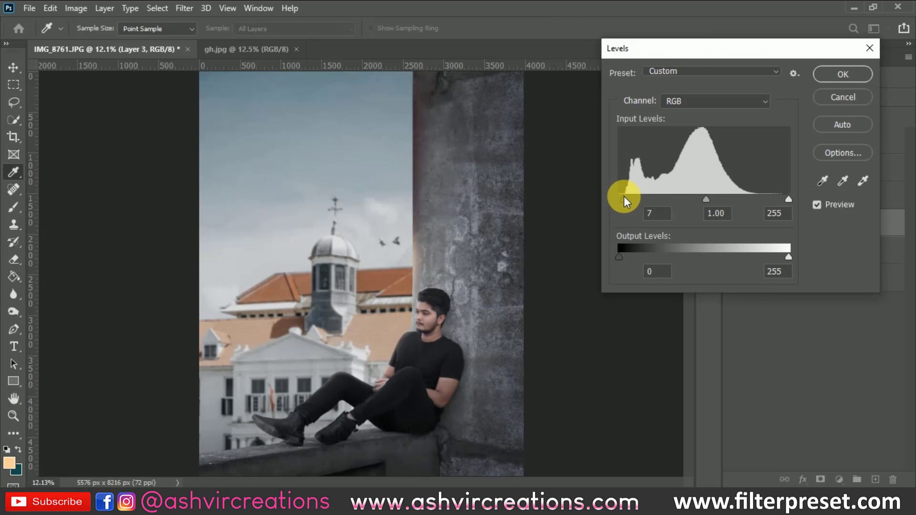
{"action": "left_click_drag", "start_coordinate": [788, 194], "coordinate": [777, 196]}
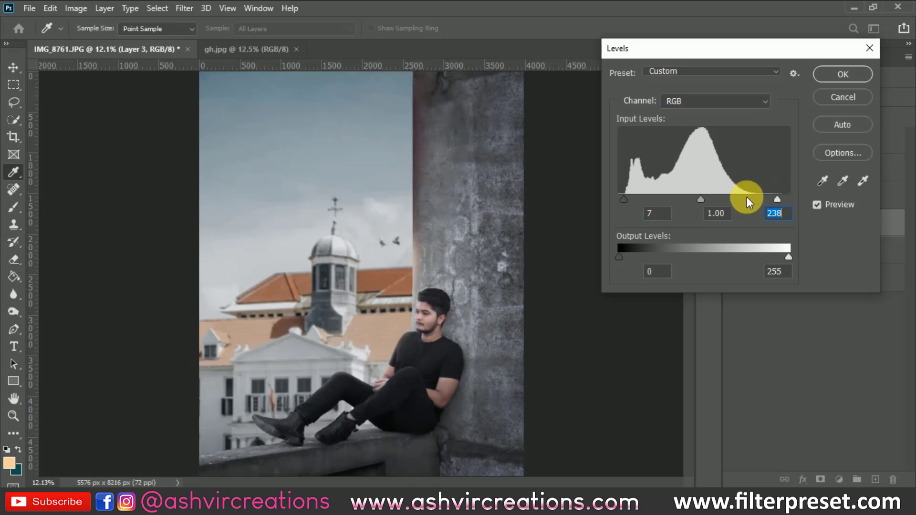
{"action": "left_click", "coordinate": [698, 198]}
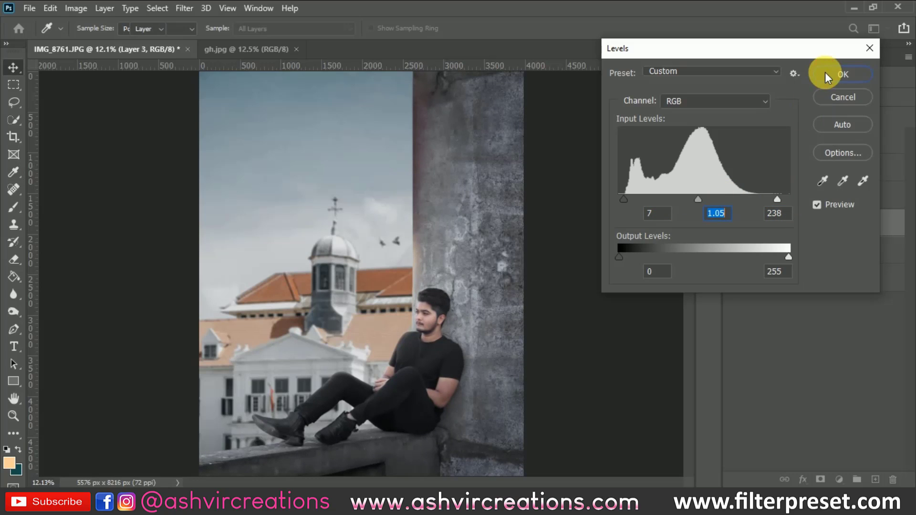
{"action": "left_click", "coordinate": [825, 74]}
Try to merge the clipped glow layer with the man-and-wall layer
{"action": "scroll", "coordinate": [428, 330], "scroll_direction": "down", "scroll_amount": 2}
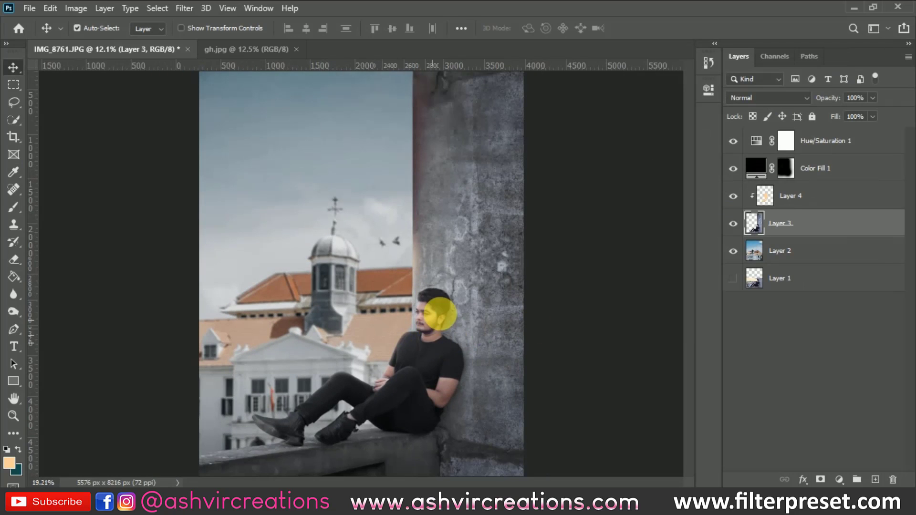
{"action": "scroll", "coordinate": [439, 303], "scroll_direction": "up", "scroll_amount": 2}
{"action": "left_click_drag", "start_coordinate": [440, 302], "coordinate": [388, 296]}
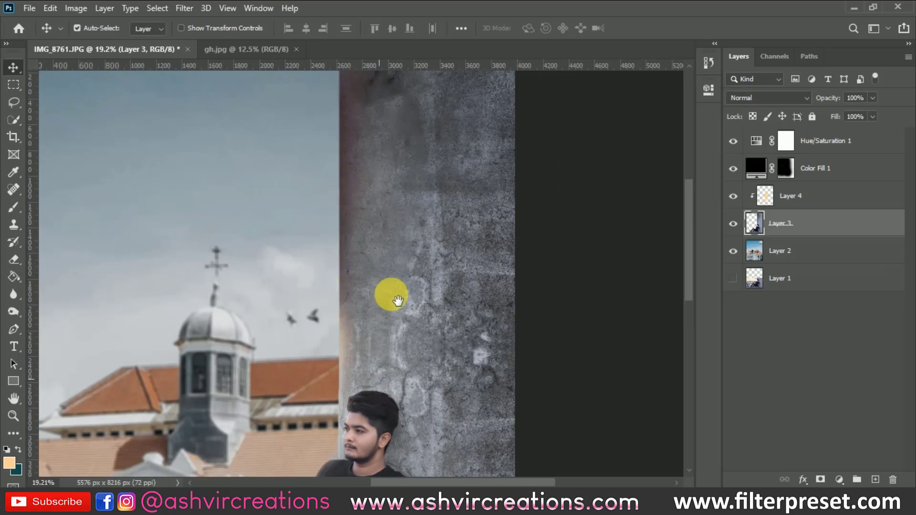
{"action": "scroll", "coordinate": [388, 296], "scroll_direction": "up", "scroll_amount": 3}
{"action": "scroll", "coordinate": [357, 231], "scroll_direction": "up", "scroll_amount": 1}
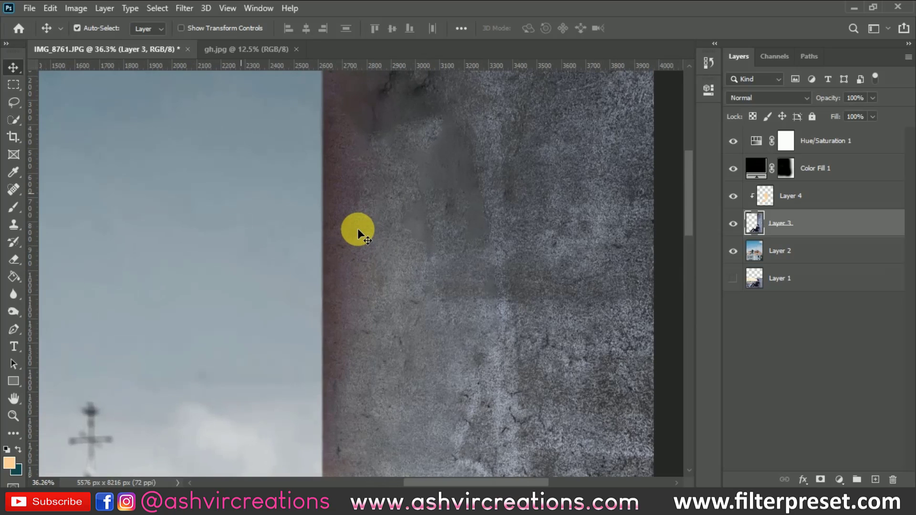
{"action": "scroll", "coordinate": [357, 228], "scroll_direction": "down", "scroll_amount": 4}
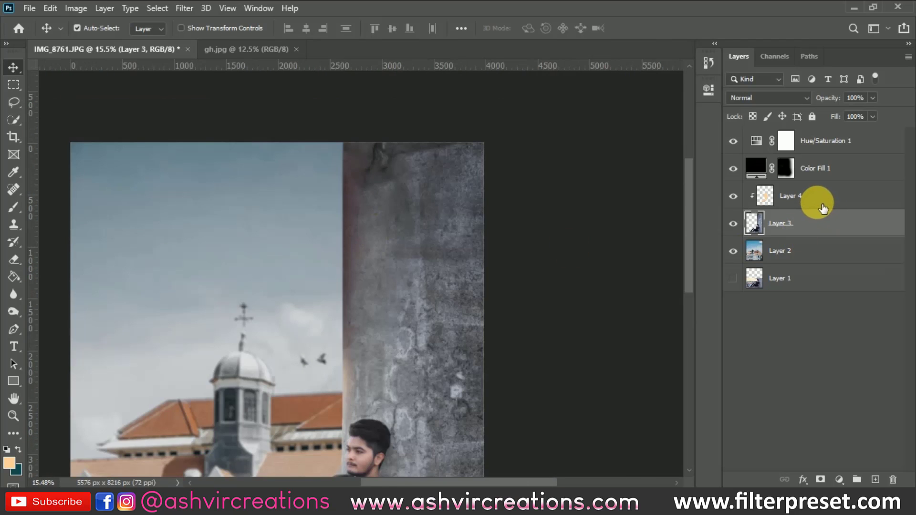
{"action": "left_click", "coordinate": [818, 200], "text": "shift"}
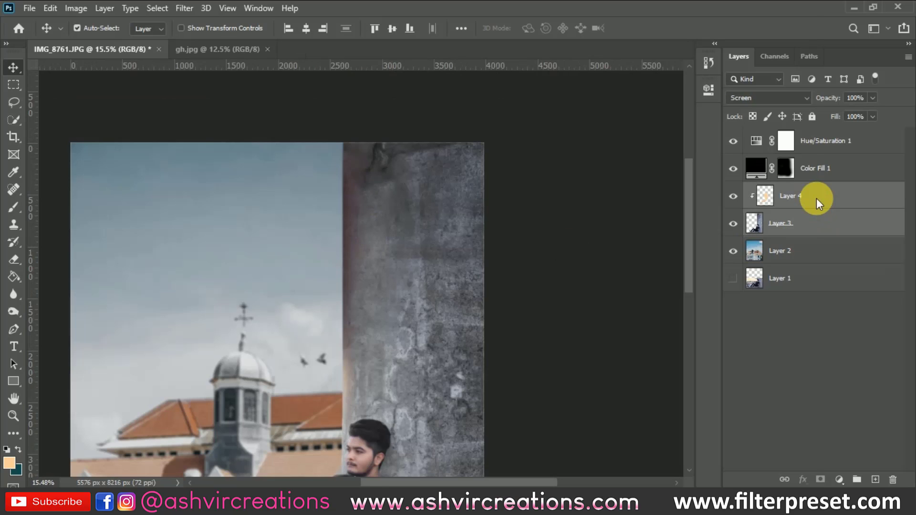
{"action": "right_click", "coordinate": [817, 198]}
{"action": "left_click", "coordinate": [650, 396]}
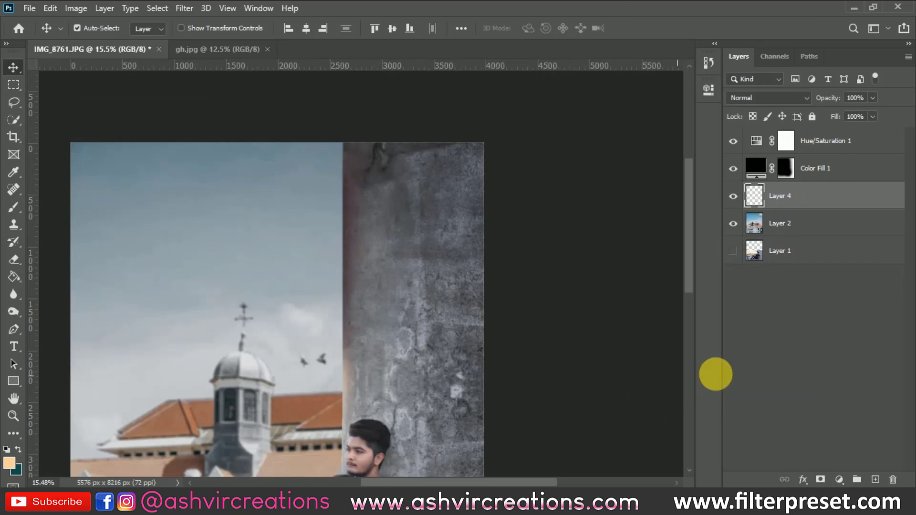
{"action": "key", "text": "ctrl+z"}
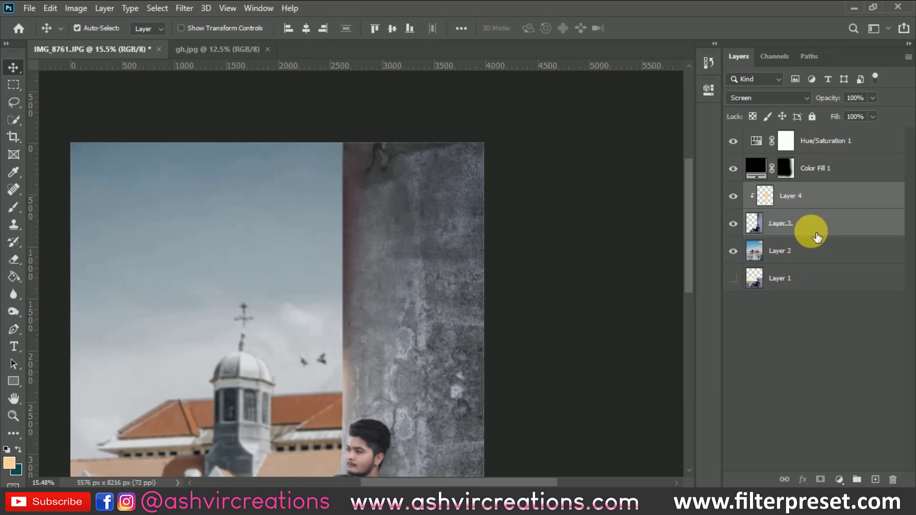
Add a new clipped layer directly above the man-and-wall layer for more brushwork
{"action": "left_click", "coordinate": [817, 234]}
{"action": "key", "text": "b"}
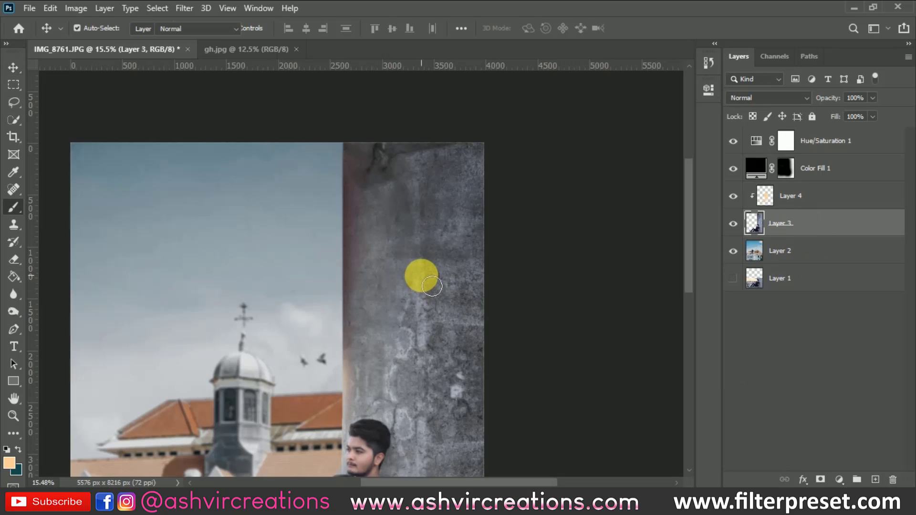
{"action": "left_click", "coordinate": [875, 479]}
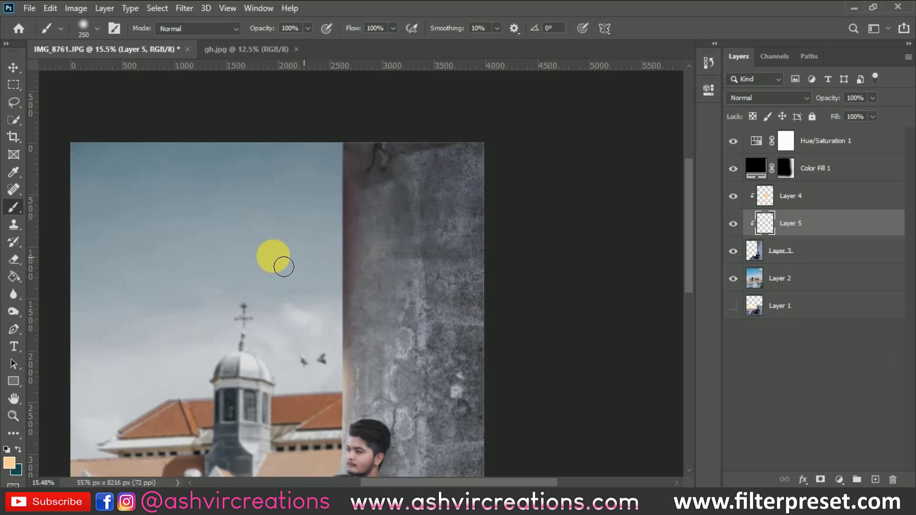
Enlarge the soft round brush to 1000 px and paint light-orange glow up the wall's edge above the man's head
{"action": "right_click", "coordinate": [334, 274]}
{"action": "left_click_drag", "start_coordinate": [348, 285], "coordinate": [386, 285]}
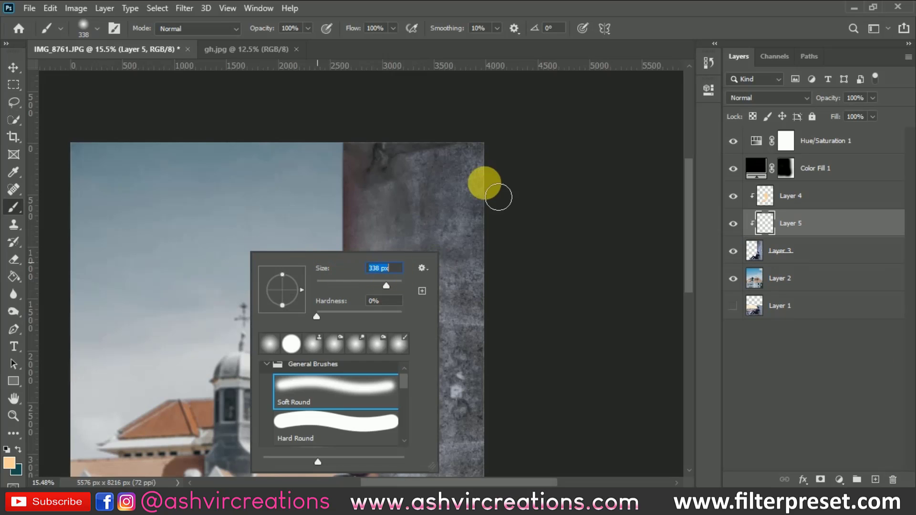
{"action": "left_click", "coordinate": [671, 45]}
{"action": "scroll", "coordinate": [341, 289], "scroll_direction": "down", "scroll_amount": 1}
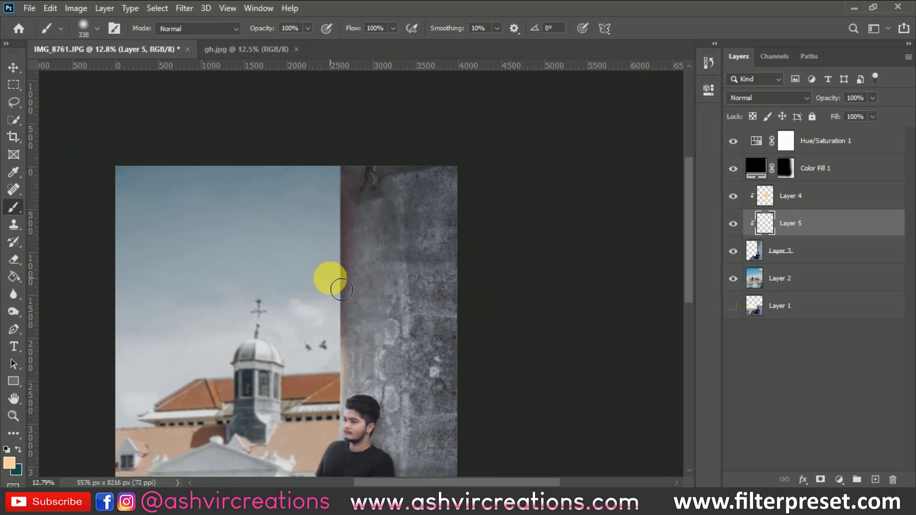
{"action": "key", "text": "bracketright"}
{"action": "key", "text": "bracketright"}
{"action": "key", "text": "bracketright"}
{"action": "key", "text": "bracketright"}
{"action": "key", "text": "bracketright"}
{"action": "key", "text": "bracketright"}
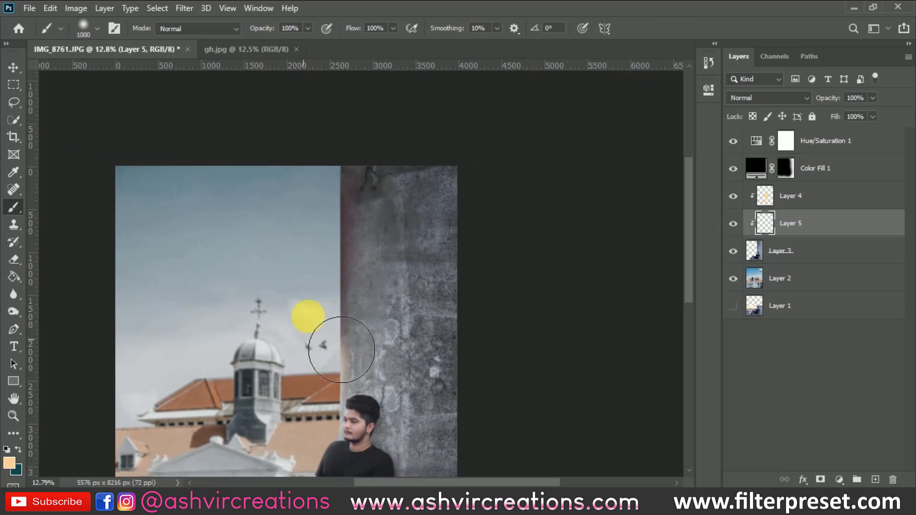
{"action": "mouse_move", "coordinate": [334, 375]}
{"action": "left_mouse_down"}
{"action": "mouse_move", "coordinate": [316, 321]}
{"action": "mouse_move", "coordinate": [318, 243]}
{"action": "mouse_move", "coordinate": [327, 255]}
{"action": "mouse_move", "coordinate": [316, 229]}
{"action": "left_mouse_up"}
Enlarge the brush to 1300 px and set the new glow layer's blend mode to Screen
{"action": "key", "text": "bracketright"}
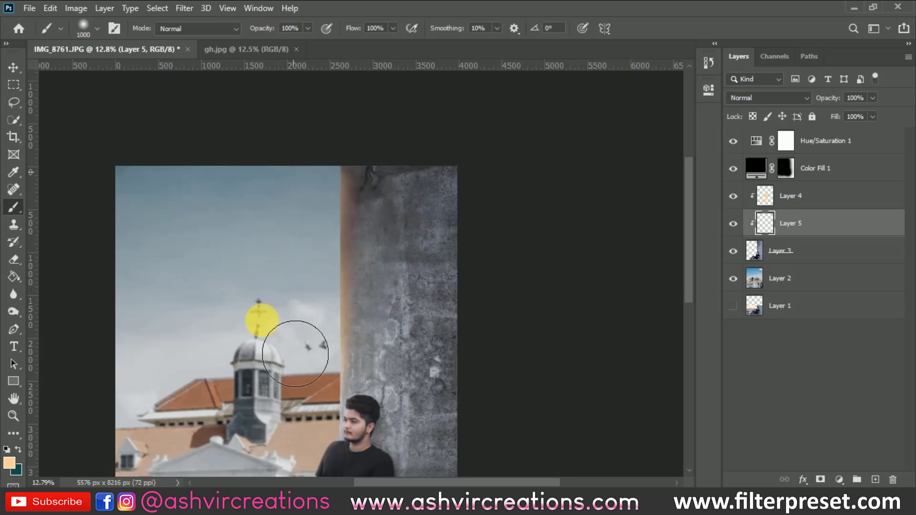
{"action": "key", "text": "bracketright"}
{"action": "key", "text": "bracketright"}
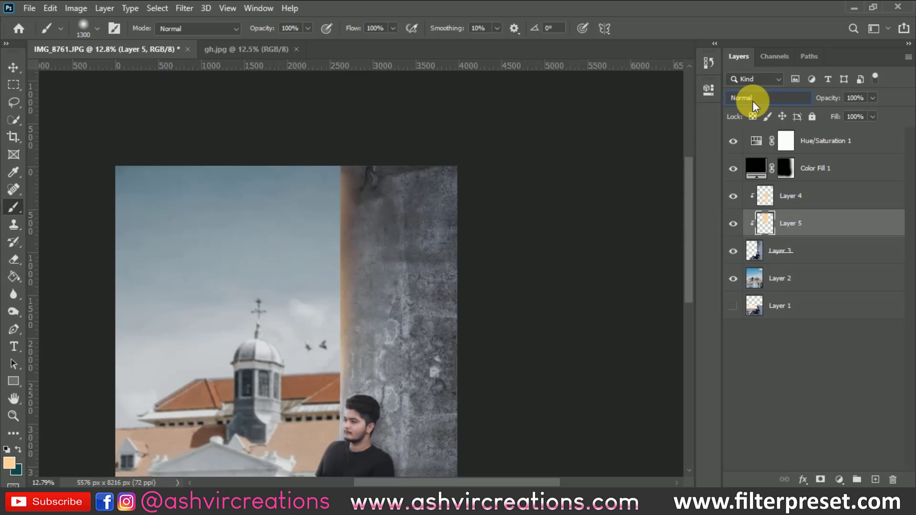
{"action": "left_click", "coordinate": [751, 99]}
{"action": "left_click", "coordinate": [740, 209]}
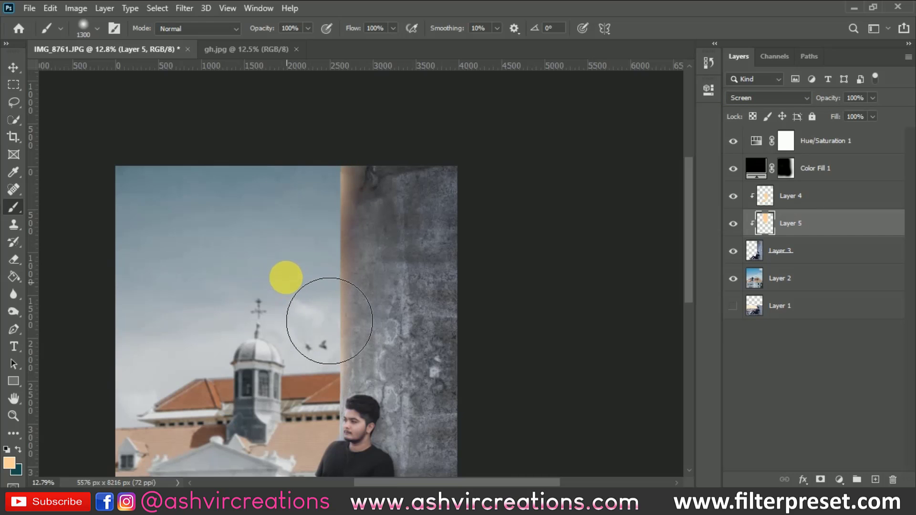
Apply Hue/Saturation to the upper wall glow layer with saturation -31 and lightness +14
{"action": "left_click", "coordinate": [317, 345]}
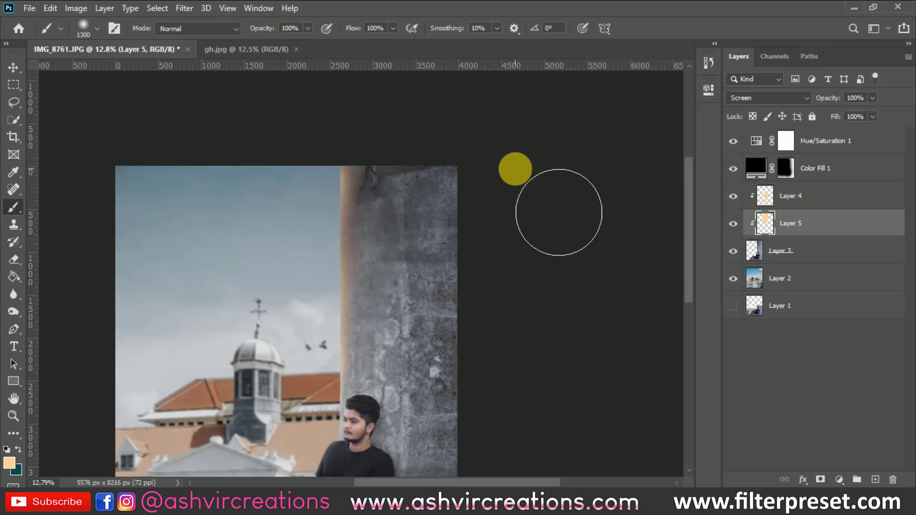
{"action": "key", "text": "v"}
{"action": "key", "text": "ctrl+u"}
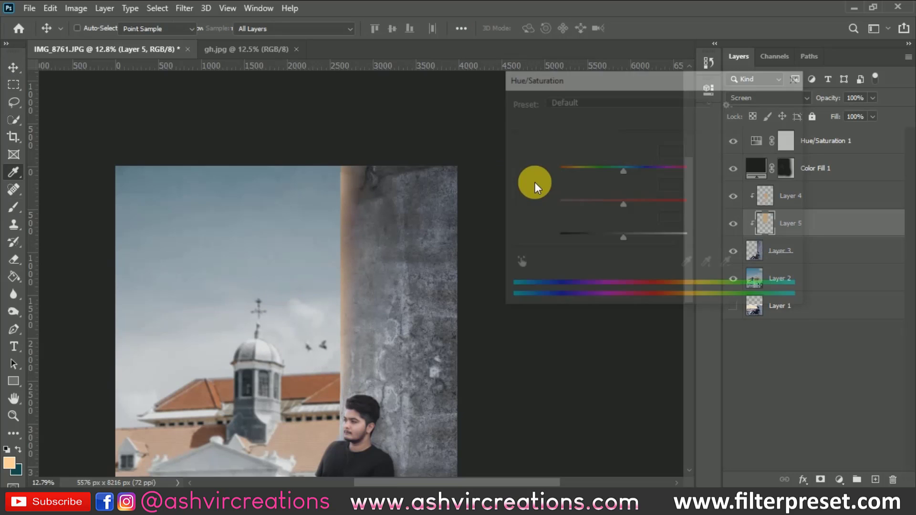
{"action": "left_click_drag", "start_coordinate": [621, 204], "coordinate": [596, 205]}
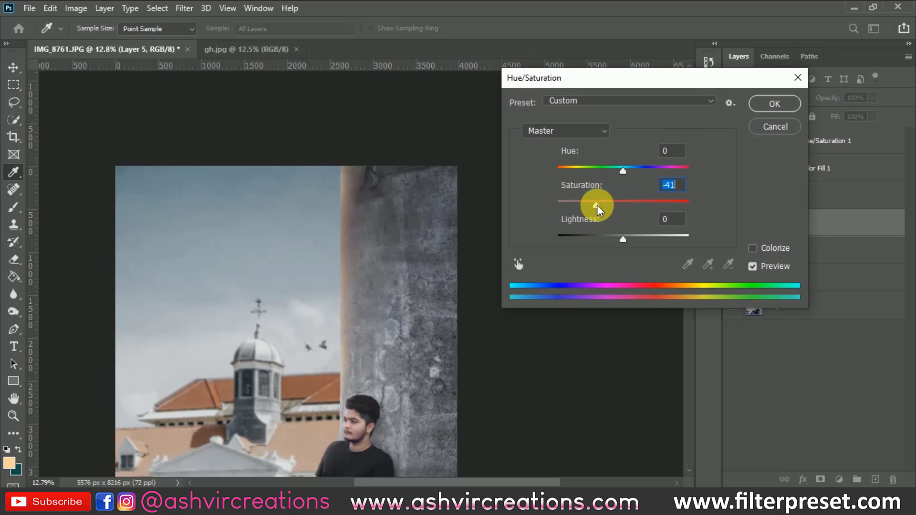
{"action": "left_click", "coordinate": [634, 238]}
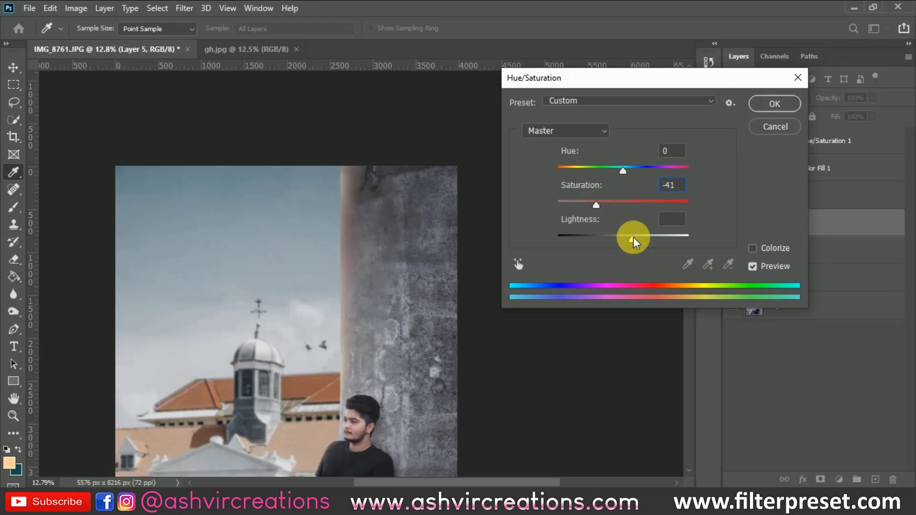
{"action": "left_click", "coordinate": [603, 203]}
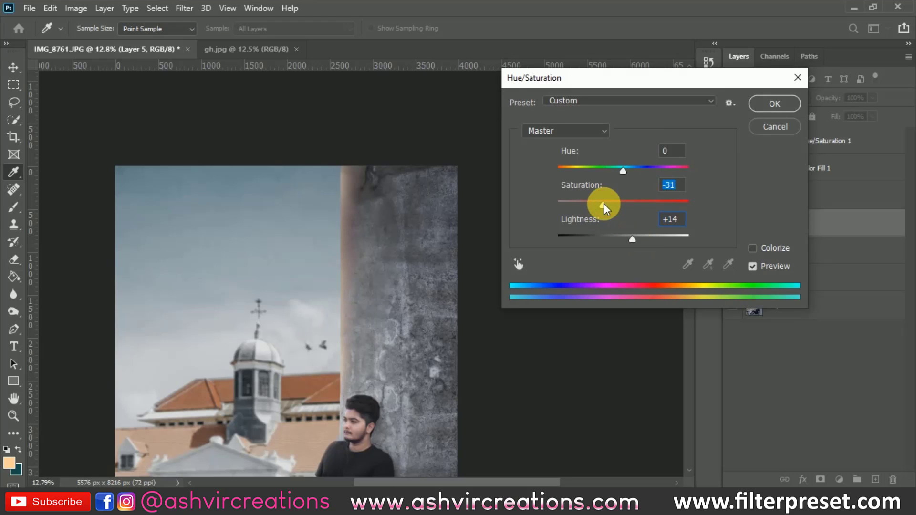
{"action": "left_click", "coordinate": [753, 266]}
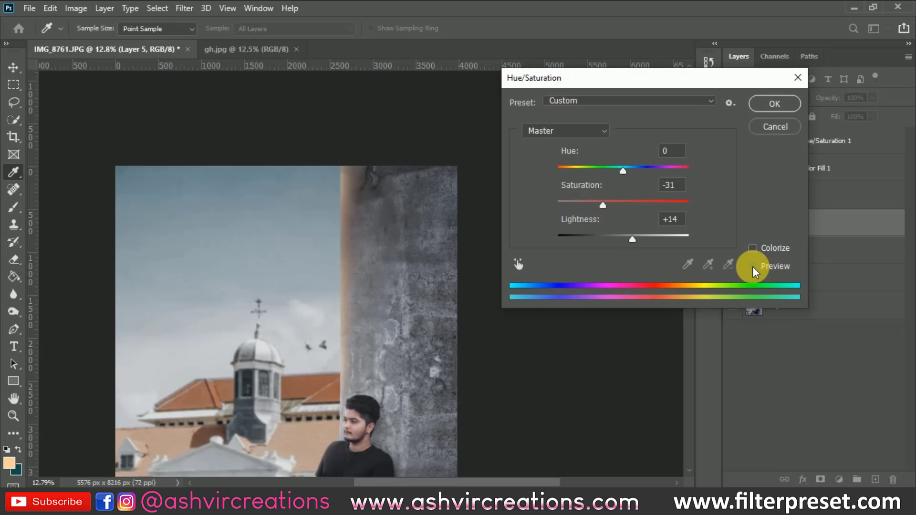
{"action": "left_click", "coordinate": [777, 104]}
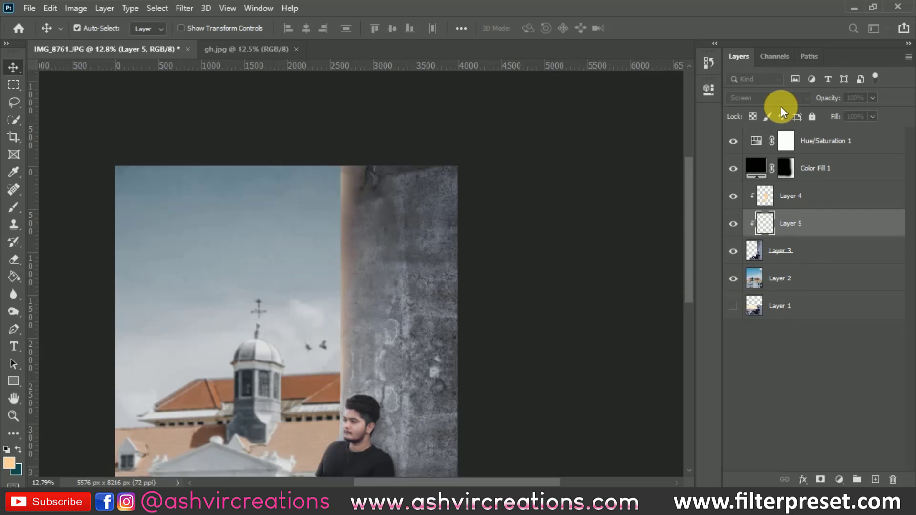
Apply Hue/Saturation to the man-and-wall layer with hue +4 and saturation +15
{"action": "key", "text": "ctrl+0"}
{"action": "key", "text": "ctrl+minus"}
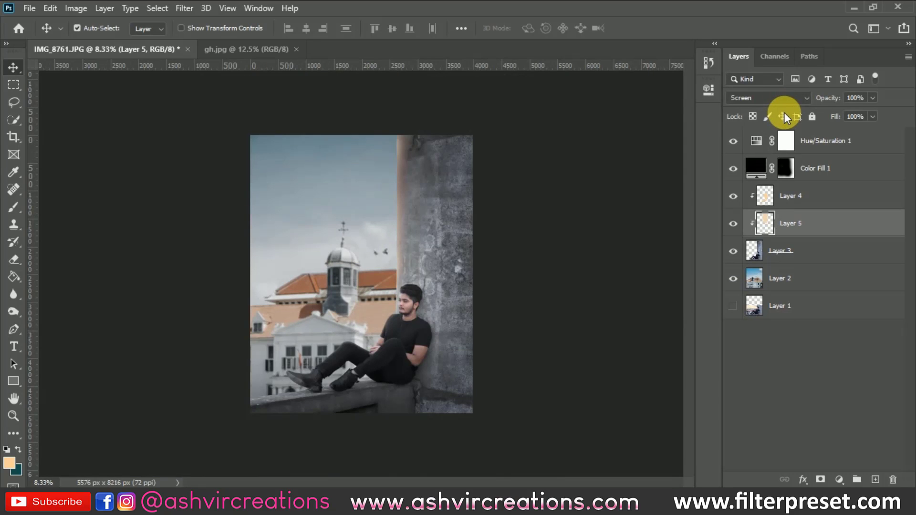
{"action": "key", "text": "ctrl+0"}
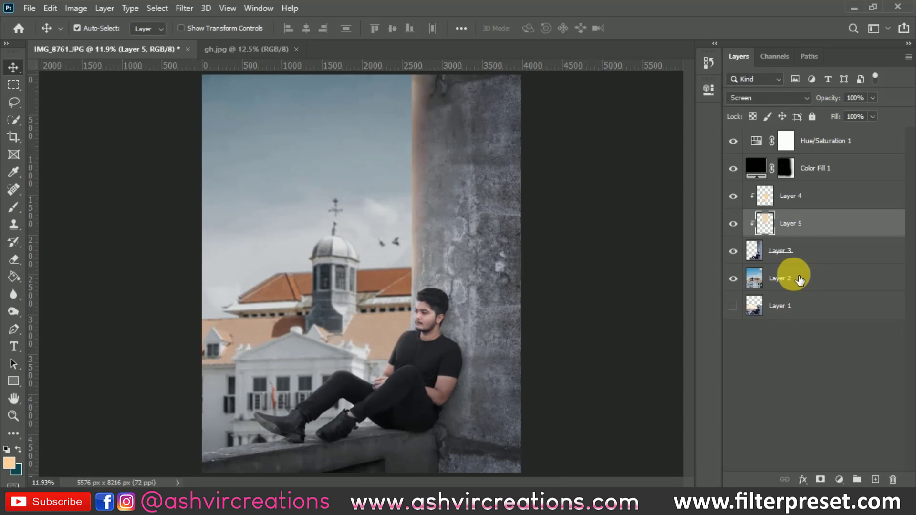
{"action": "left_click", "coordinate": [801, 278]}
{"action": "left_click", "coordinate": [800, 252]}
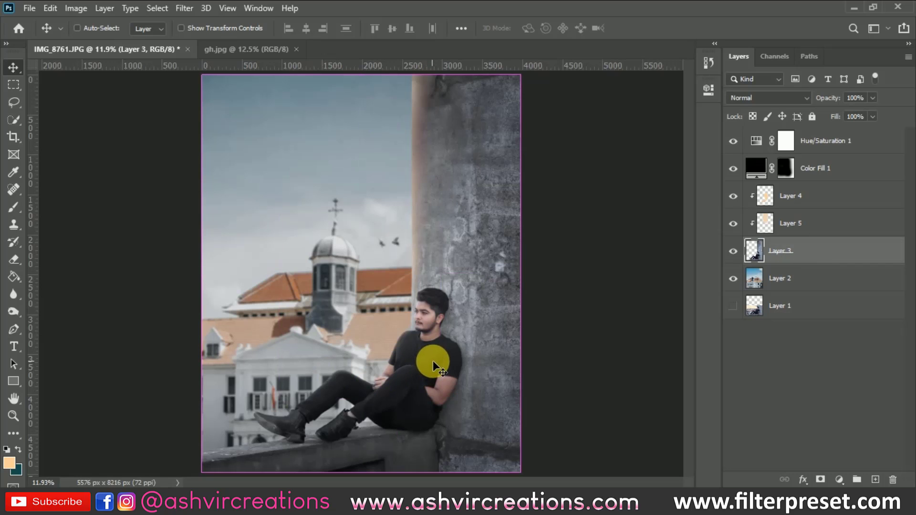
{"action": "key", "text": "i"}
{"action": "key", "text": "ctrl+u"}
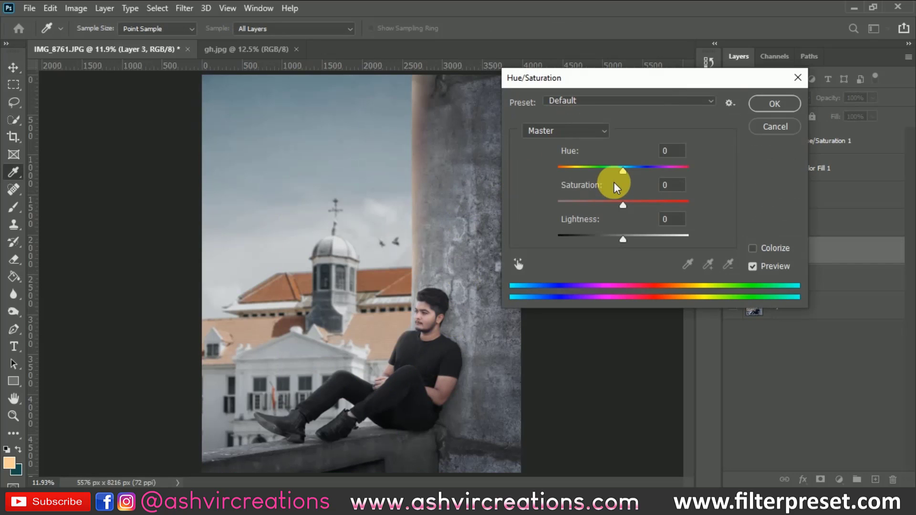
{"action": "left_click", "coordinate": [626, 171]}
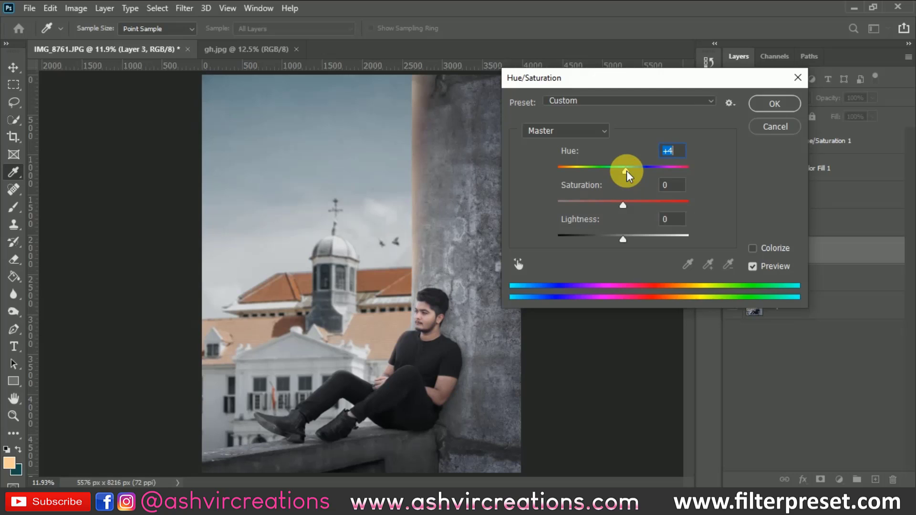
{"action": "left_click", "coordinate": [634, 201]}
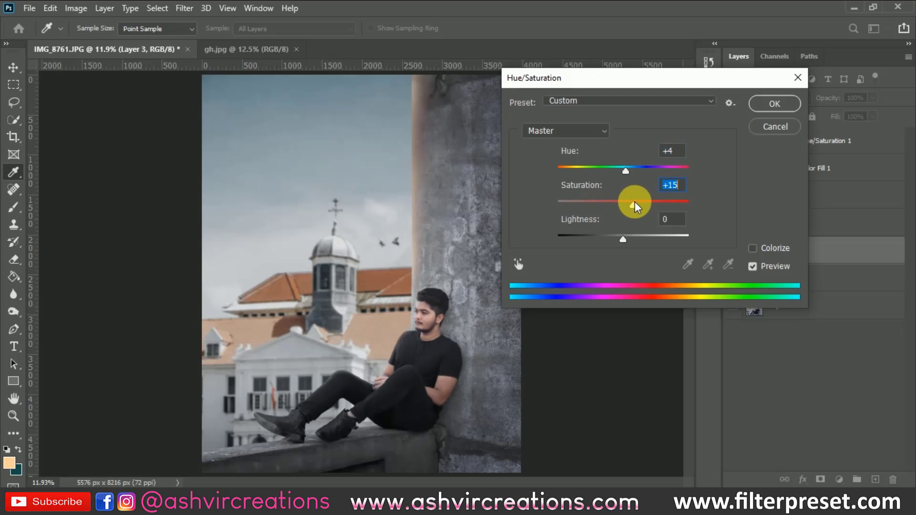
{"action": "left_click", "coordinate": [755, 103]}
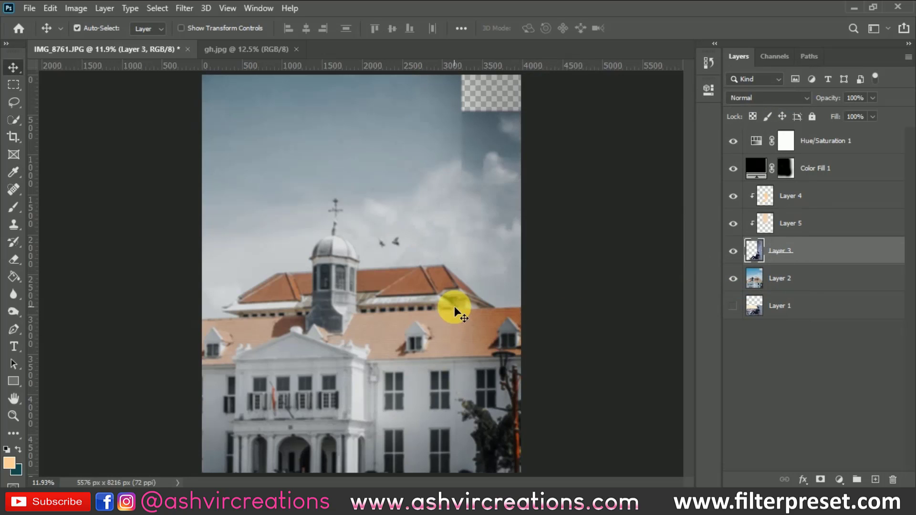
Examine the background without the man-and-wall layer, compare it with gh.jpg, and show that layer again
{"action": "scroll", "coordinate": [454, 306], "scroll_direction": "down", "scroll_amount": 2}
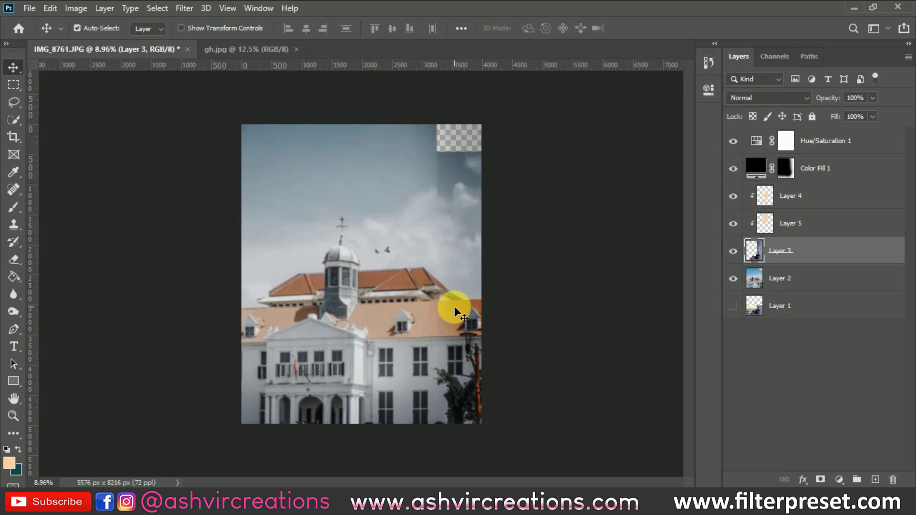
{"action": "left_click", "coordinate": [14, 85]}
{"action": "left_click", "coordinate": [13, 68]}
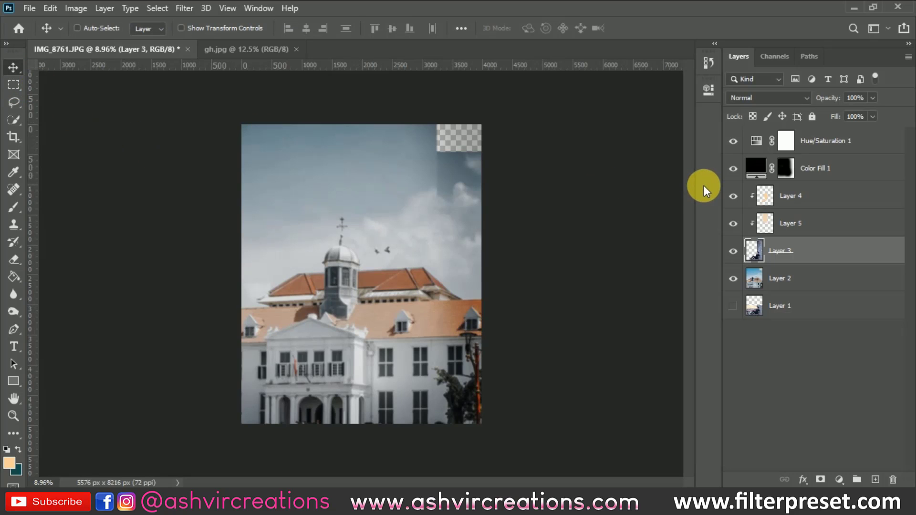
{"action": "key", "text": "ctrl+Tab"}
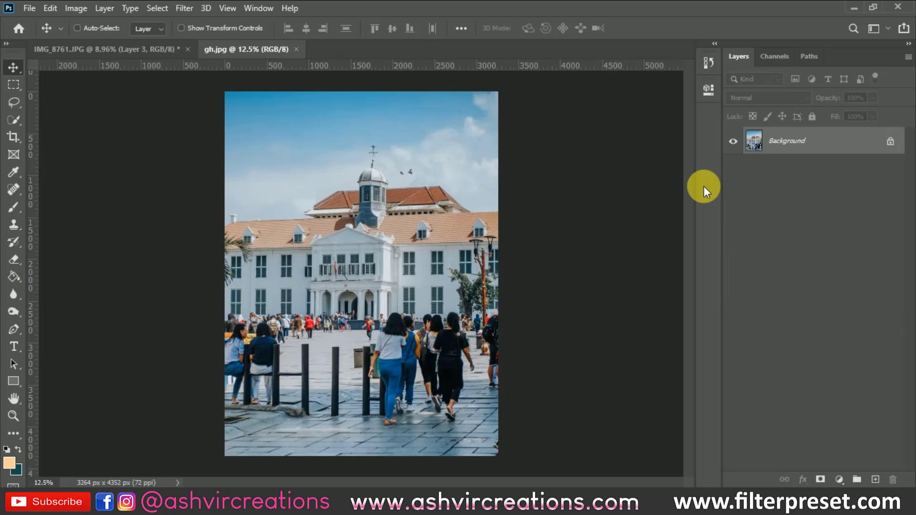
{"action": "key", "text": "ctrl+Tab"}
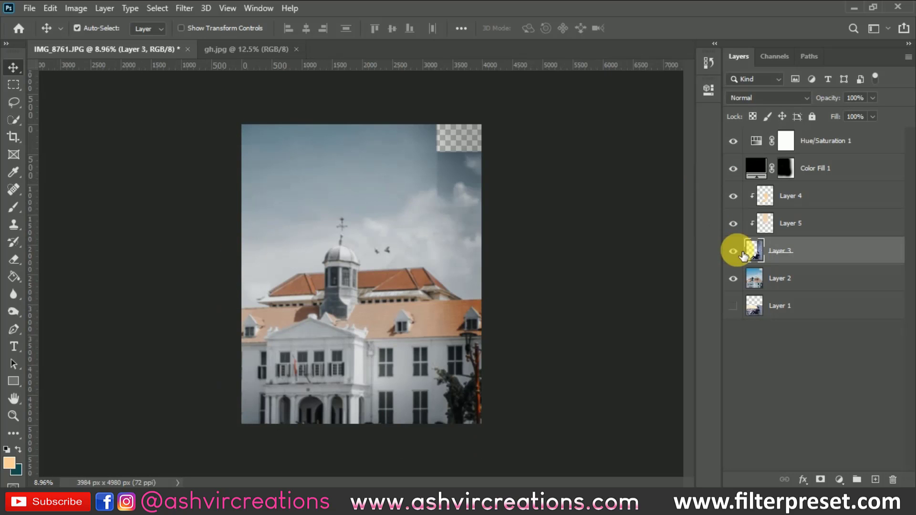
{"action": "left_click", "coordinate": [733, 250]}
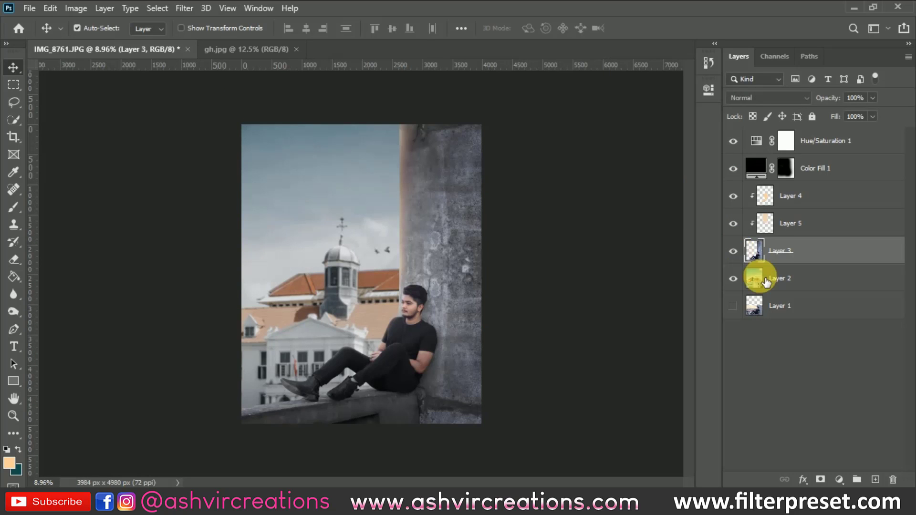
Add a new empty layer directly above the building-and-sky layer, beneath the man and wall
{"action": "left_click", "coordinate": [785, 280]}
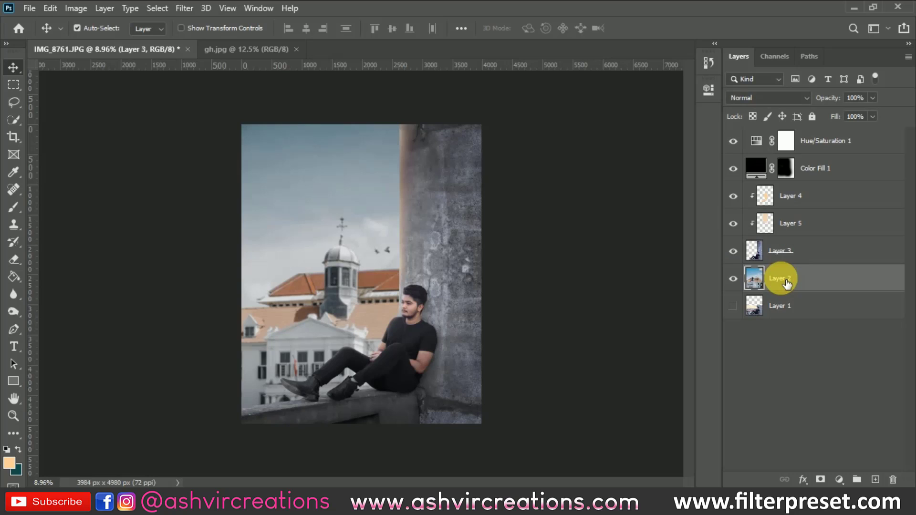
{"action": "left_click", "coordinate": [821, 149], "text": "shift"}
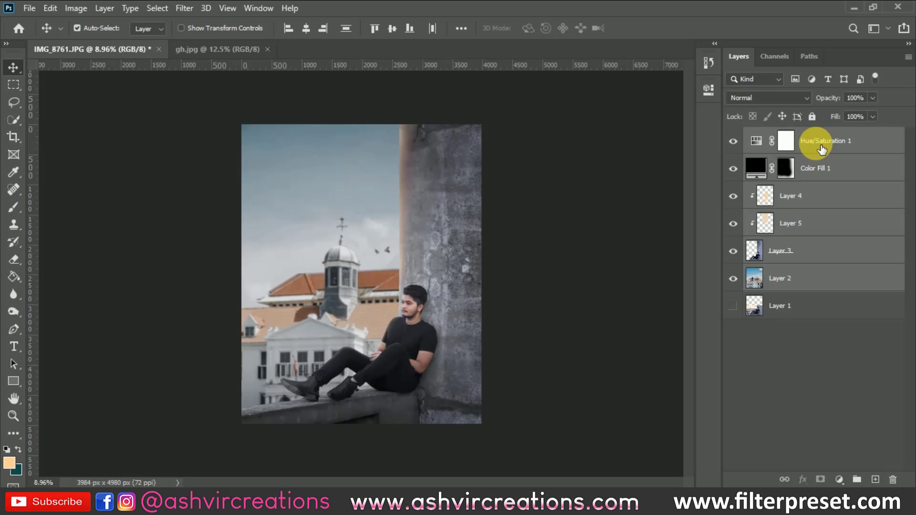
{"action": "left_click", "coordinate": [817, 247]}
{"action": "left_click", "coordinate": [821, 278]}
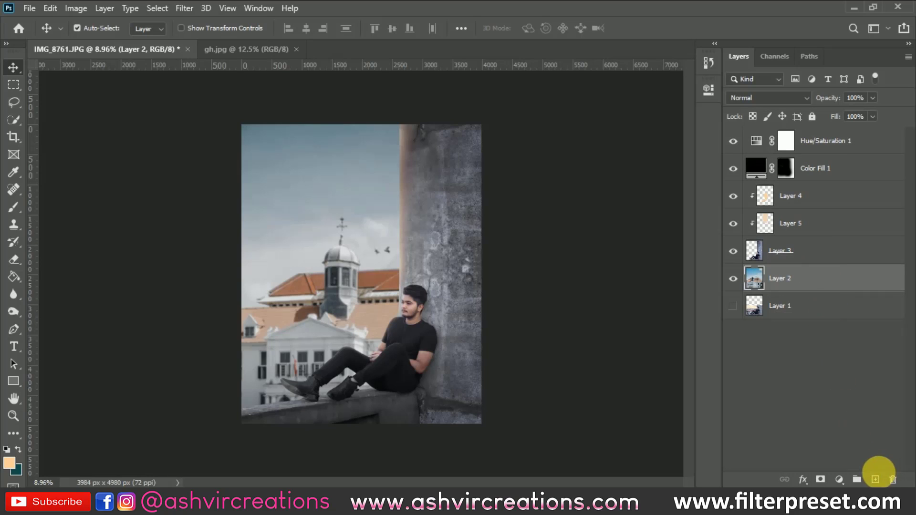
{"action": "left_click", "coordinate": [876, 479]}
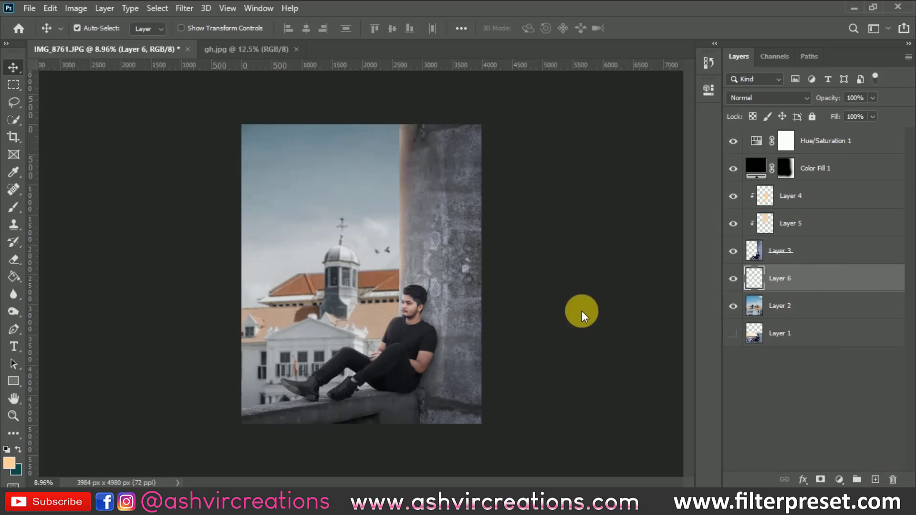
Paint one soft 1300 px light-orange spot in the sky beside the tower and set its layer to Screen blending
{"action": "left_click", "coordinate": [13, 208]}
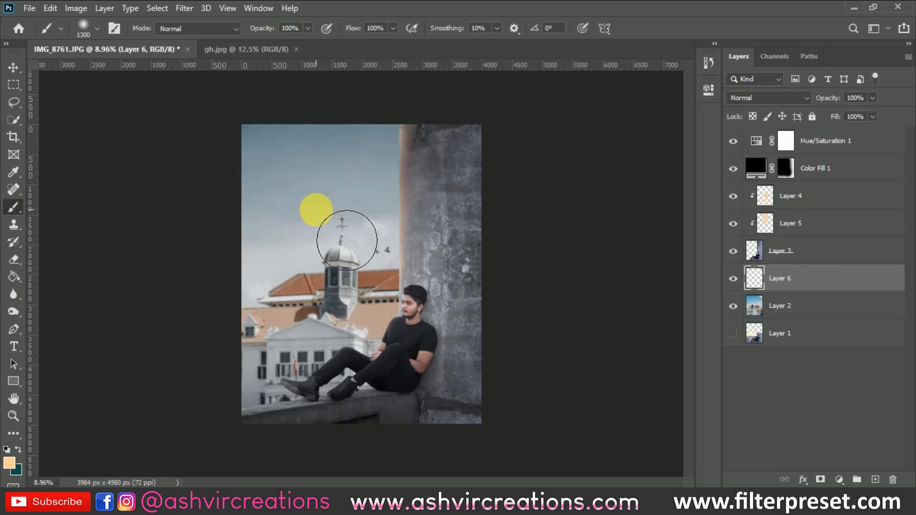
{"action": "left_click", "coordinate": [316, 210]}
{"action": "left_click", "coordinate": [745, 98]}
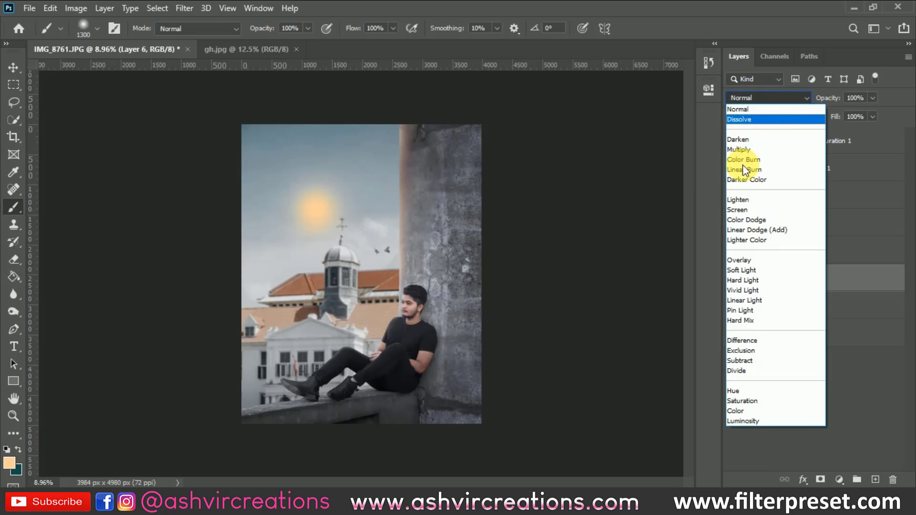
{"action": "left_click", "coordinate": [739, 210]}
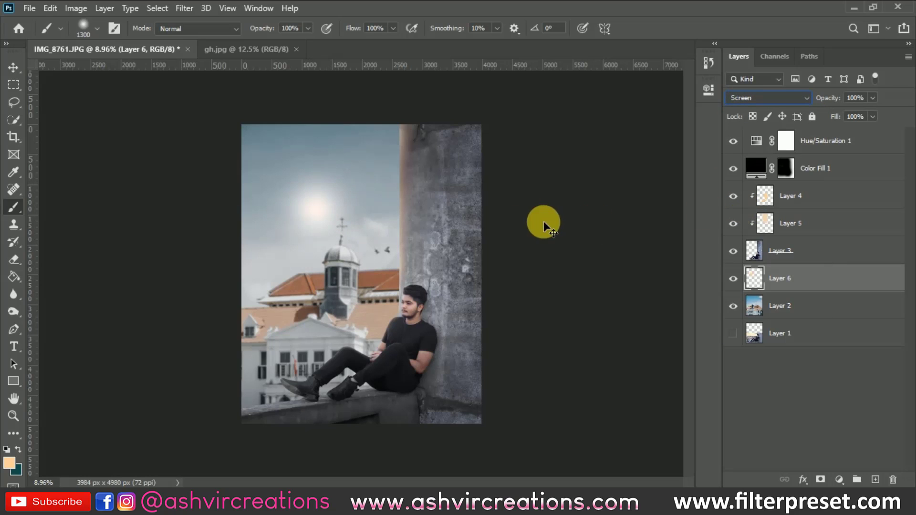
Scale the orange glow to about 223% and place it behind the man's head at the wall's edge
{"action": "key", "text": "ctrl+t"}
{"action": "left_click_drag", "start_coordinate": [379, 272], "coordinate": [434, 323]}
{"action": "left_click_drag", "start_coordinate": [364, 229], "coordinate": [470, 248]}
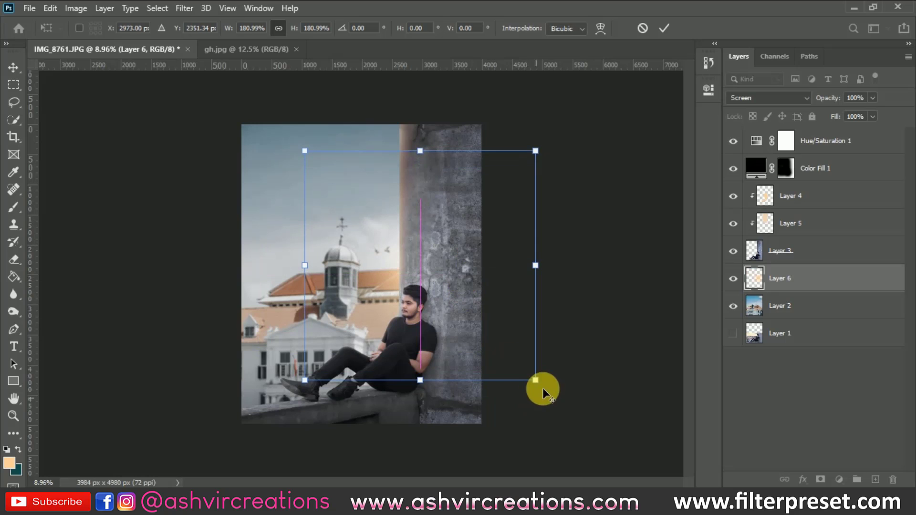
{"action": "left_click_drag", "start_coordinate": [537, 388], "coordinate": [558, 413]}
{"action": "mouse_move", "coordinate": [472, 278]}
{"action": "left_mouse_down"}
{"action": "mouse_move", "coordinate": [486, 310]}
{"action": "mouse_move", "coordinate": [482, 290]}
{"action": "mouse_move", "coordinate": [417, 291]}
{"action": "mouse_move", "coordinate": [404, 301]}
{"action": "mouse_move", "coordinate": [416, 294]}
{"action": "left_mouse_up"}
{"action": "scroll", "coordinate": [394, 299], "scroll_direction": "up", "scroll_amount": 1}
{"action": "key", "text": "b"}
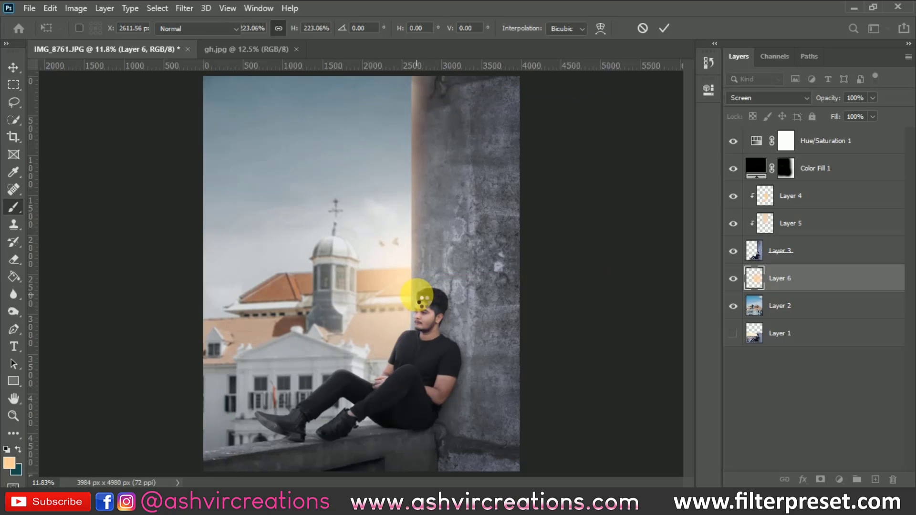
{"action": "scroll", "coordinate": [416, 294], "scroll_direction": "up", "scroll_amount": 1}
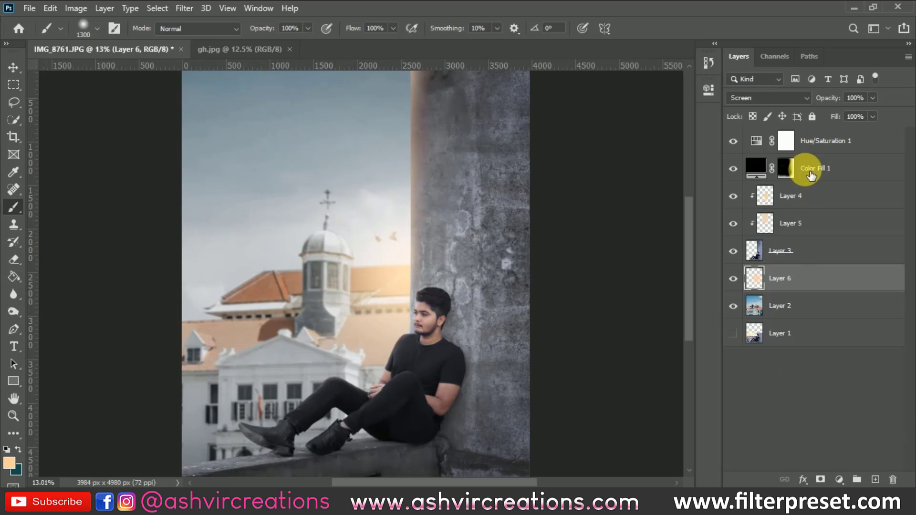
Add a new layer above the orange glow and paint a soft 1300 px white spot over the tower dome
{"action": "left_click", "coordinate": [877, 479]}
{"action": "left_click", "coordinate": [880, 480]}
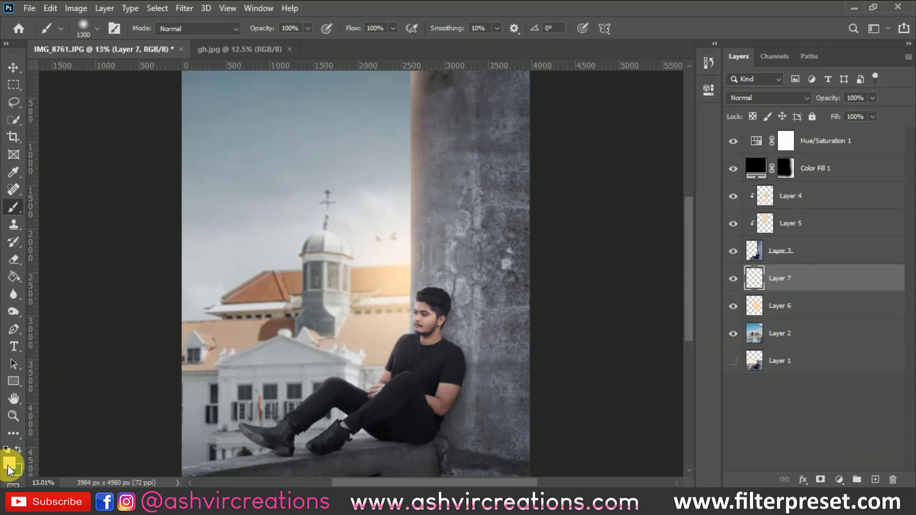
{"action": "left_click", "coordinate": [10, 465]}
{"action": "left_click", "coordinate": [281, 93]}
{"action": "left_click", "coordinate": [585, 86]}
{"action": "key", "text": "b"}
{"action": "left_click", "coordinate": [313, 243]}
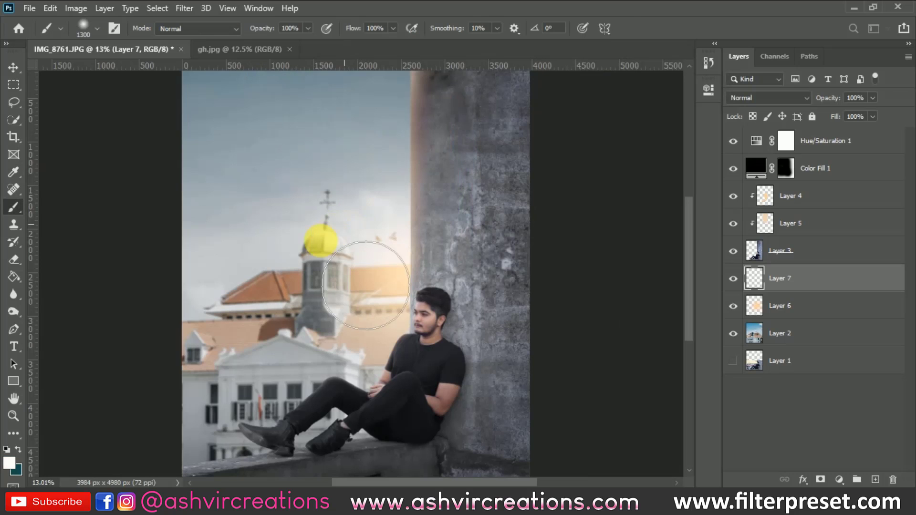
Scale the white glow to about 176% and place it behind the man beside the wall's edge
{"action": "key", "text": "v"}
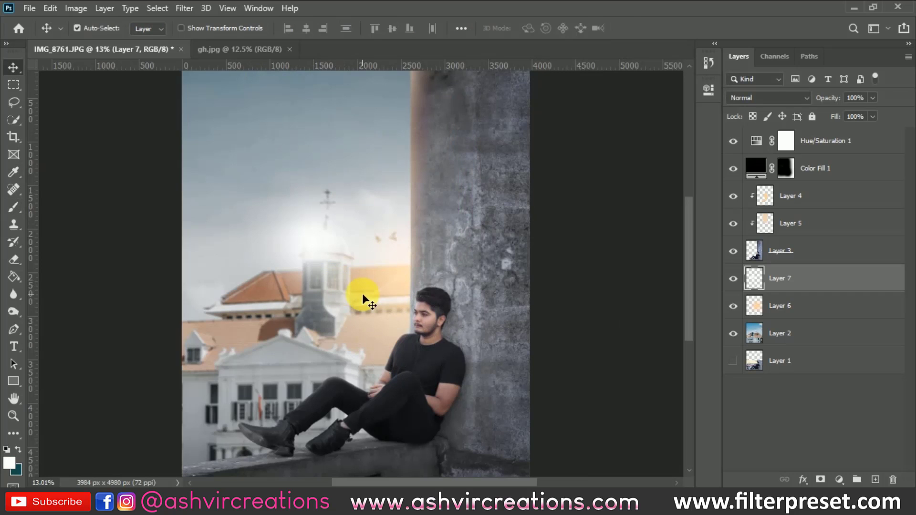
{"action": "key", "text": "ctrl+t"}
{"action": "left_click_drag", "start_coordinate": [404, 330], "coordinate": [458, 387]}
{"action": "left_click_drag", "start_coordinate": [454, 344], "coordinate": [489, 362]}
{"action": "left_click_drag", "start_coordinate": [577, 467], "coordinate": [611, 487]}
{"action": "left_click_drag", "start_coordinate": [499, 327], "coordinate": [484, 254]}
{"action": "key", "text": "Return"}
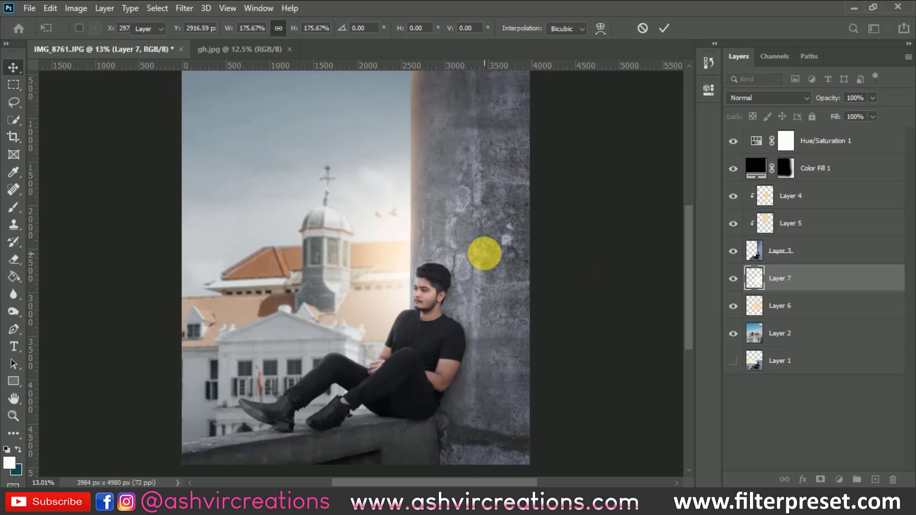
{"action": "scroll", "coordinate": [483, 249], "scroll_direction": "down", "scroll_amount": 3}
{"action": "scroll", "coordinate": [347, 361], "scroll_direction": "up", "scroll_amount": 3}
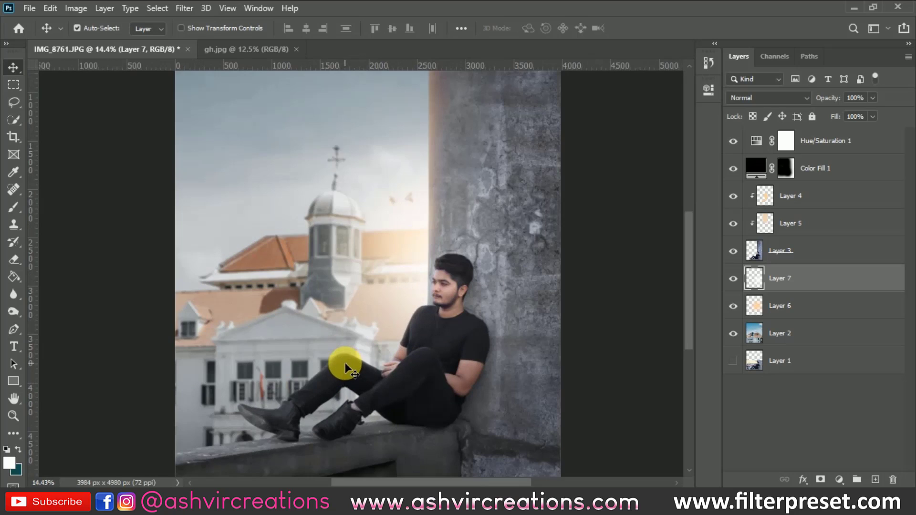
{"action": "left_click_drag", "start_coordinate": [347, 338], "coordinate": [381, 265]}
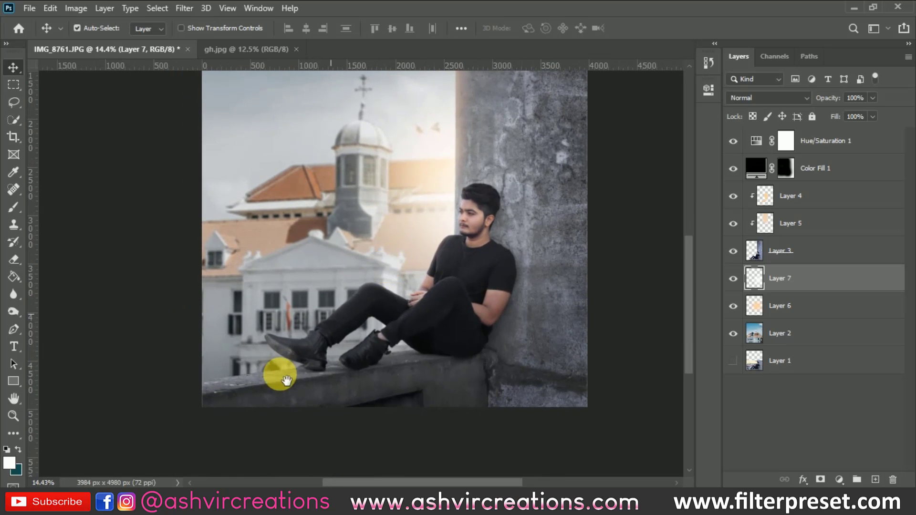
Examine the whole composite and the area around the man up close, and check the effect of the wall's edge-light layers
{"action": "key", "text": "ctrl+0"}
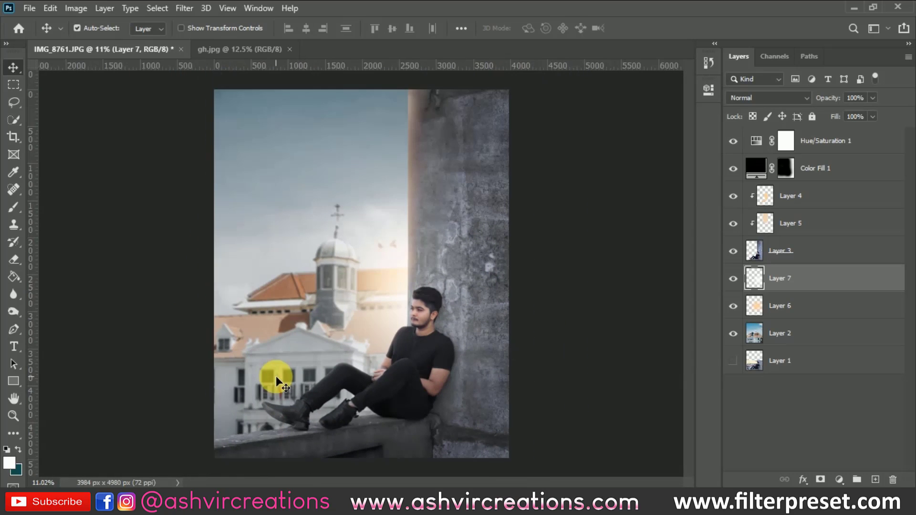
{"action": "scroll", "coordinate": [398, 343], "scroll_direction": "up", "scroll_amount": 5}
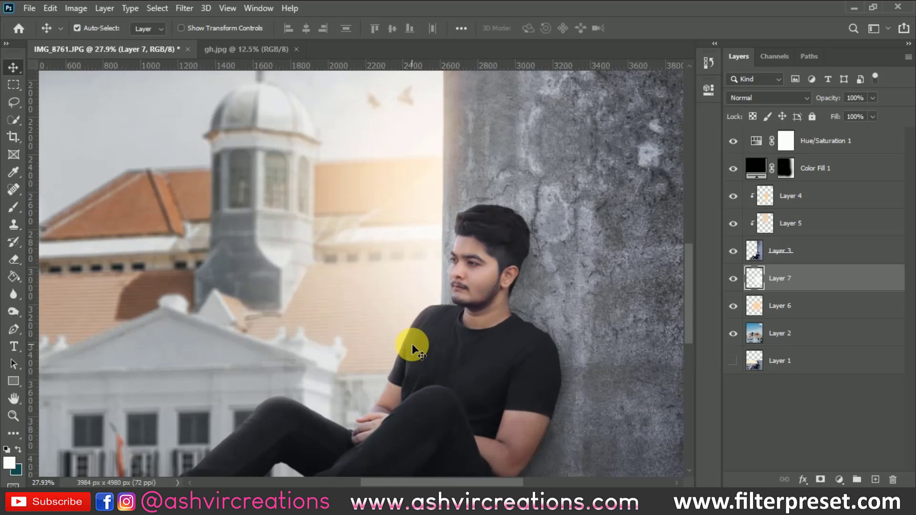
{"action": "scroll", "coordinate": [411, 343], "scroll_direction": "up", "scroll_amount": 1}
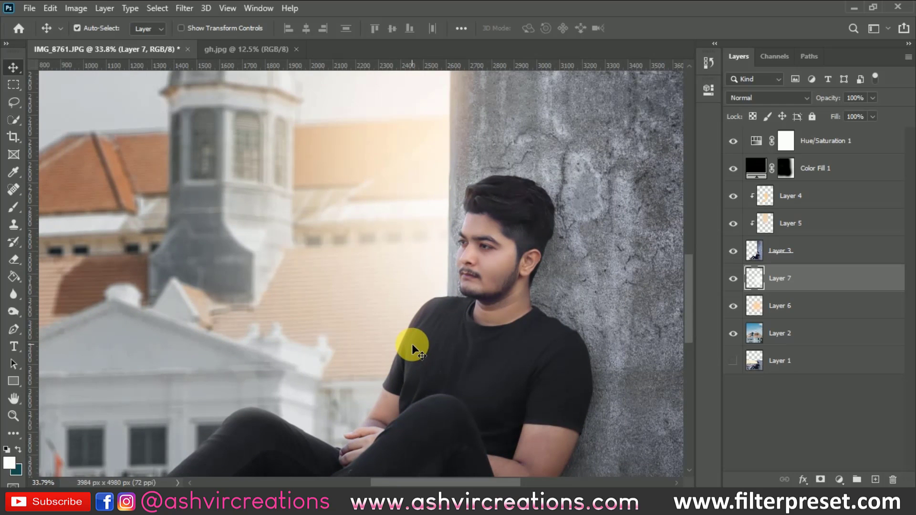
{"action": "key", "text": "ctrl+minus"}
{"action": "key", "text": "ctrl+minus"}
{"action": "key", "text": "ctrl+minus"}
{"action": "key", "text": "ctrl+minus"}
{"action": "key", "text": "ctrl+minus"}
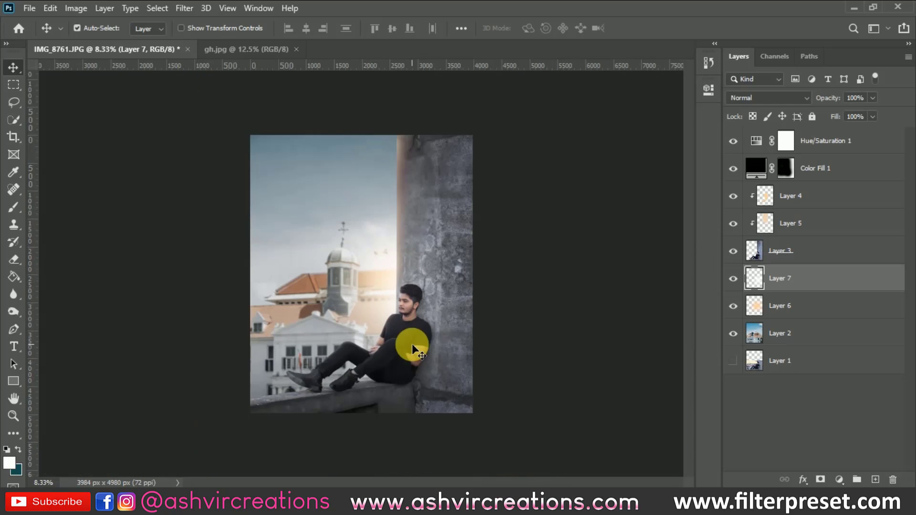
{"action": "scroll", "coordinate": [427, 257], "scroll_direction": "up", "scroll_amount": 2}
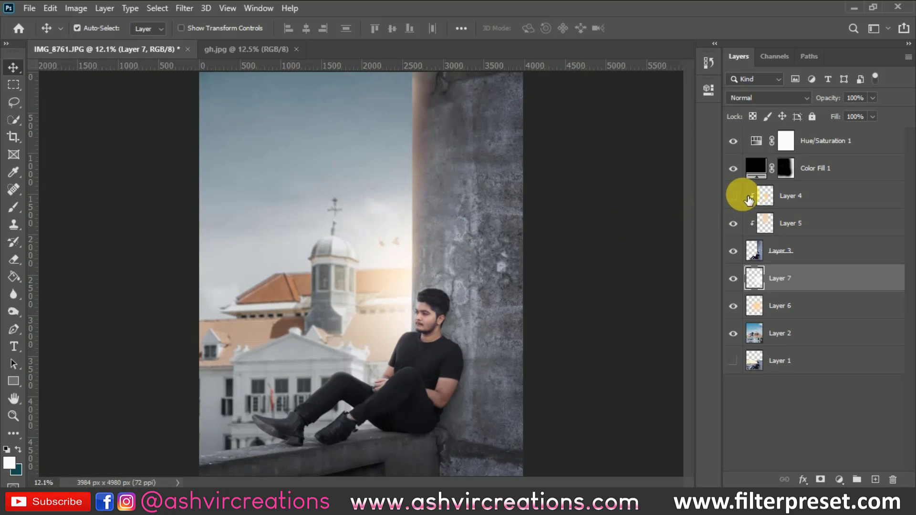
{"action": "left_click", "coordinate": [733, 224]}
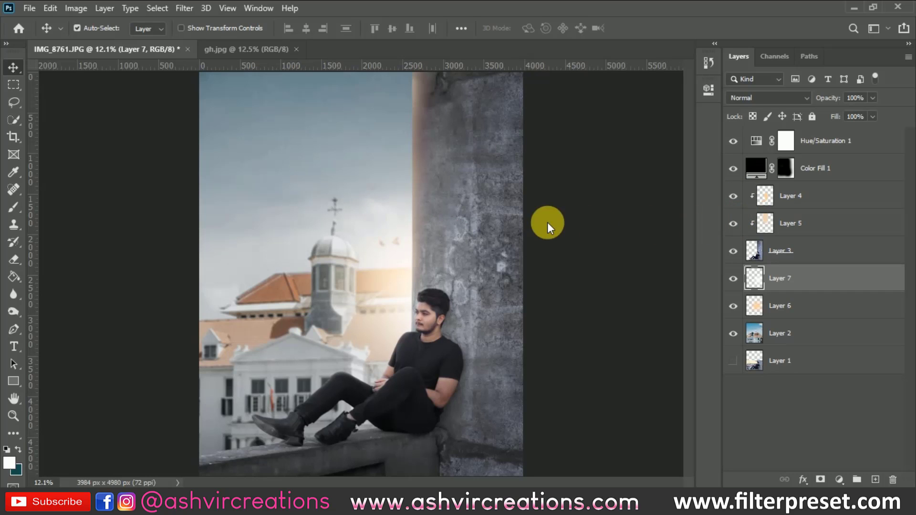
{"action": "key", "text": "ctrl+minus"}
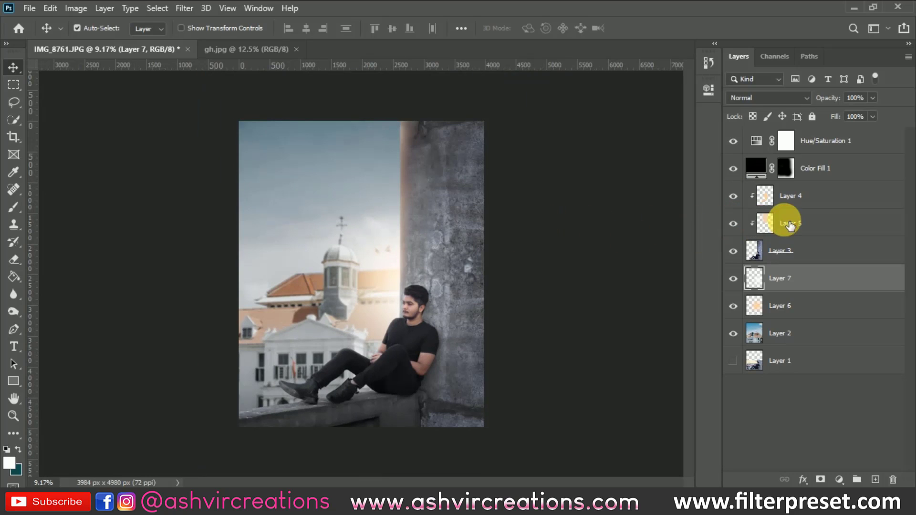
Paint a soft 1300 px white spot on Layer 5 at the wall's edge just above the man's head
{"action": "left_click", "coordinate": [785, 223]}
{"action": "key", "text": "b"}
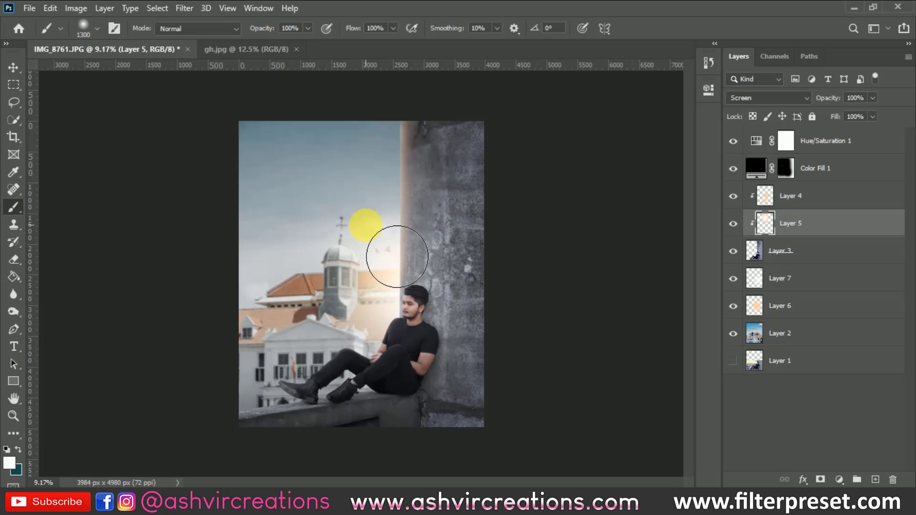
{"action": "left_click", "coordinate": [398, 257]}
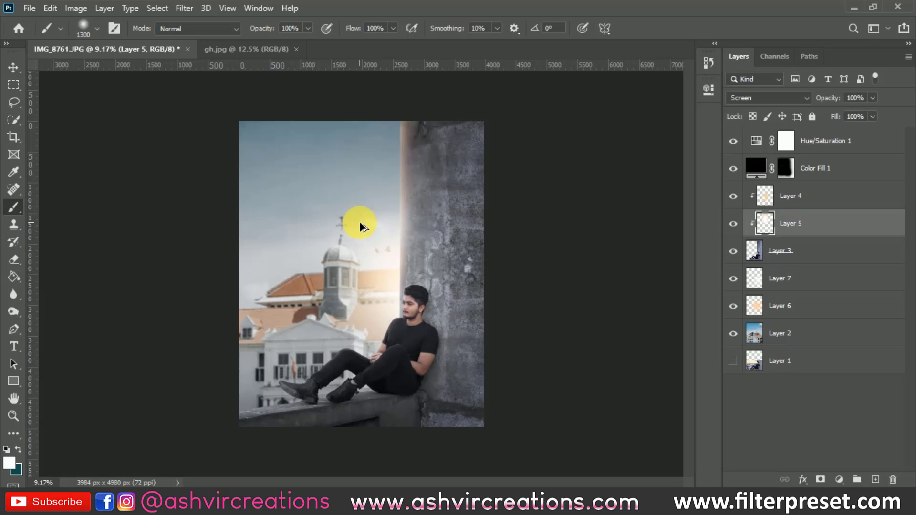
{"action": "scroll", "coordinate": [358, 275], "scroll_direction": "up", "scroll_amount": 2}
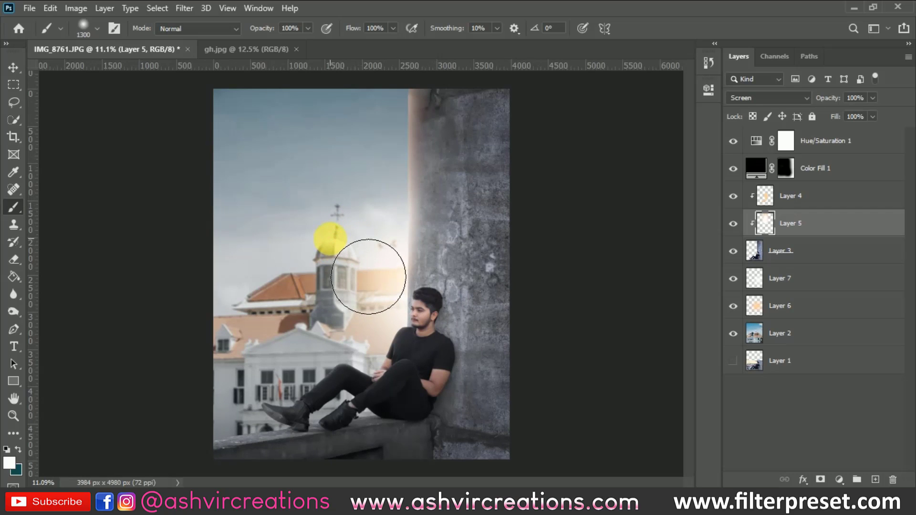
{"action": "scroll", "coordinate": [368, 276], "scroll_direction": "down", "scroll_amount": 1}
{"action": "scroll", "coordinate": [368, 277], "scroll_direction": "up", "scroll_amount": 1}
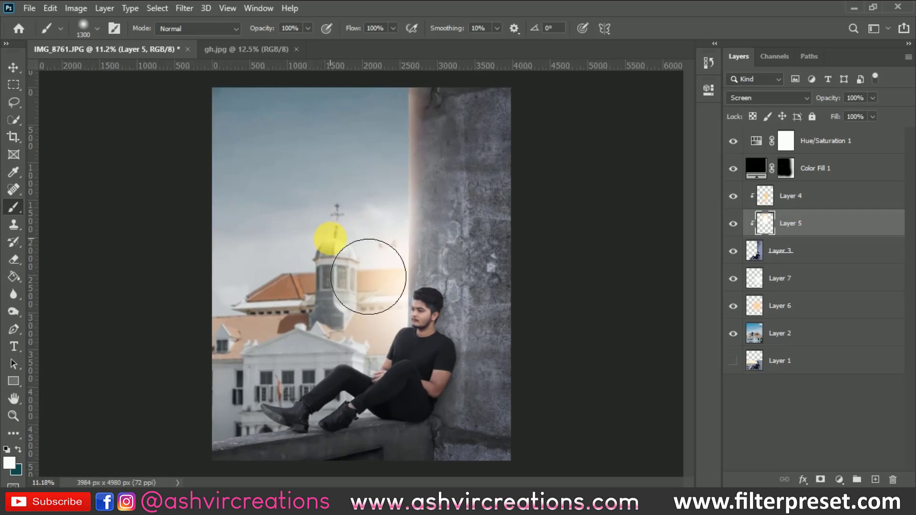
Merge all layers from Layer 2 up to Hue/Saturation 1 into a single layer
{"action": "key", "text": "v"}
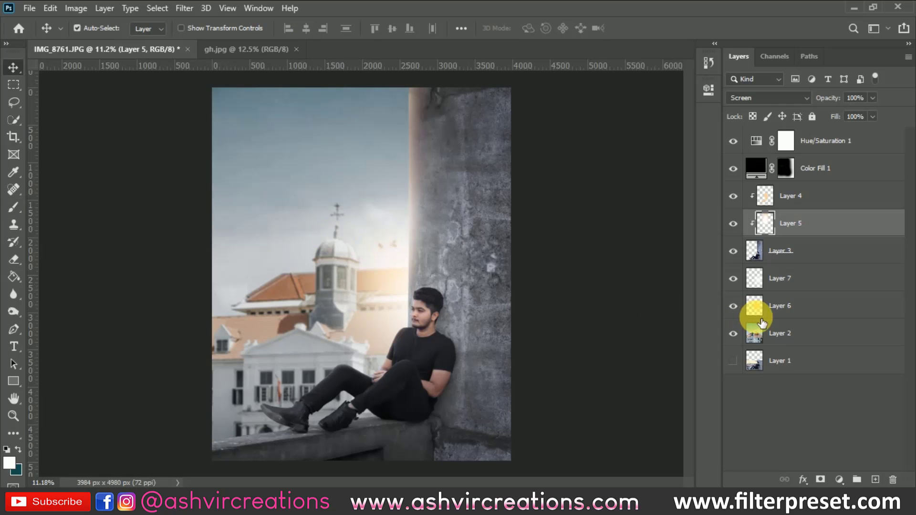
{"action": "left_click", "coordinate": [782, 336]}
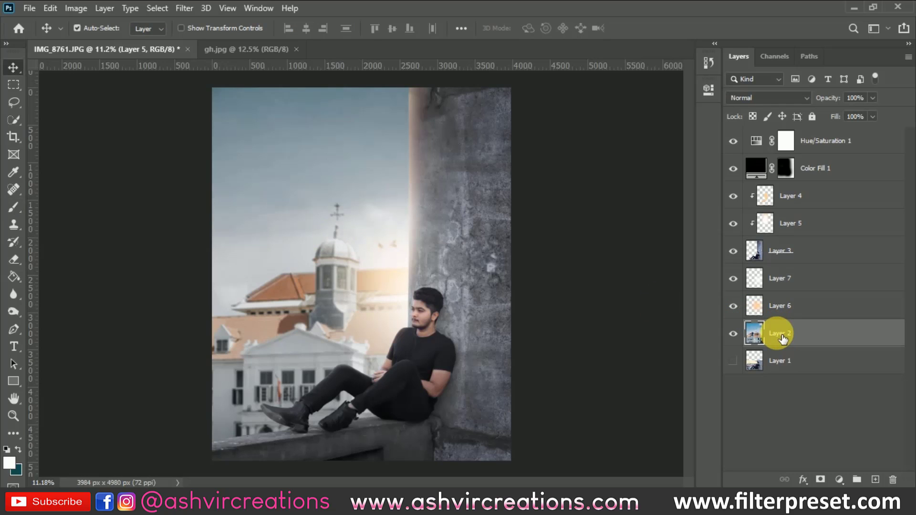
{"action": "left_click", "coordinate": [835, 145], "text": "shift"}
{"action": "right_click", "coordinate": [832, 142]}
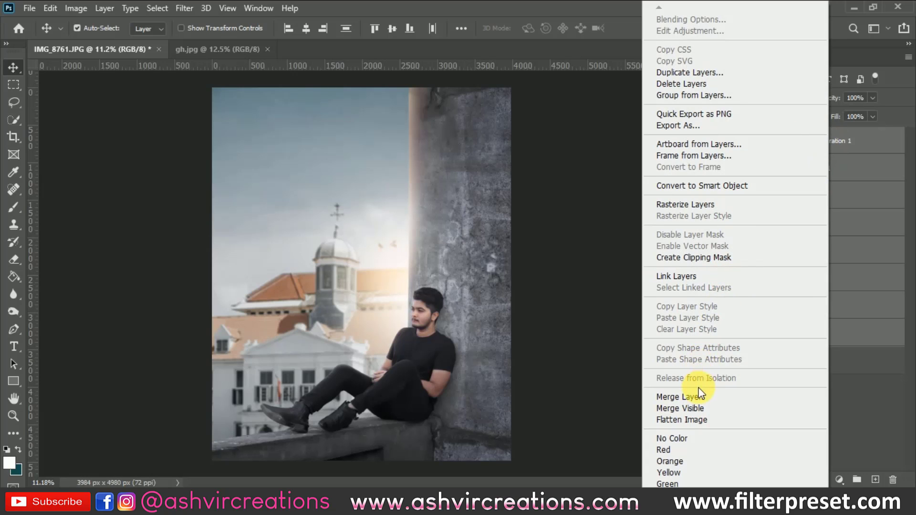
{"action": "left_click", "coordinate": [689, 397]}
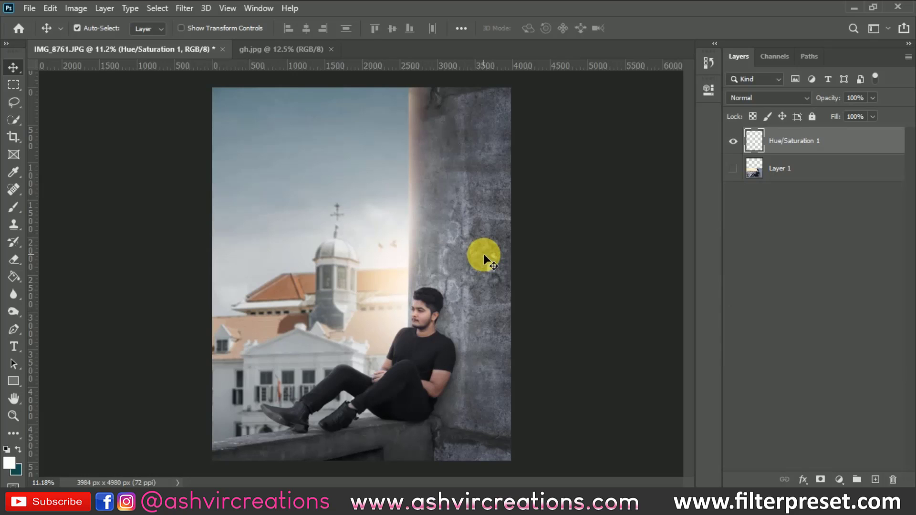
Crop the image to its current 4:5 frame, deleting the pixels that extend beyond the canvas
{"action": "key", "text": "c"}
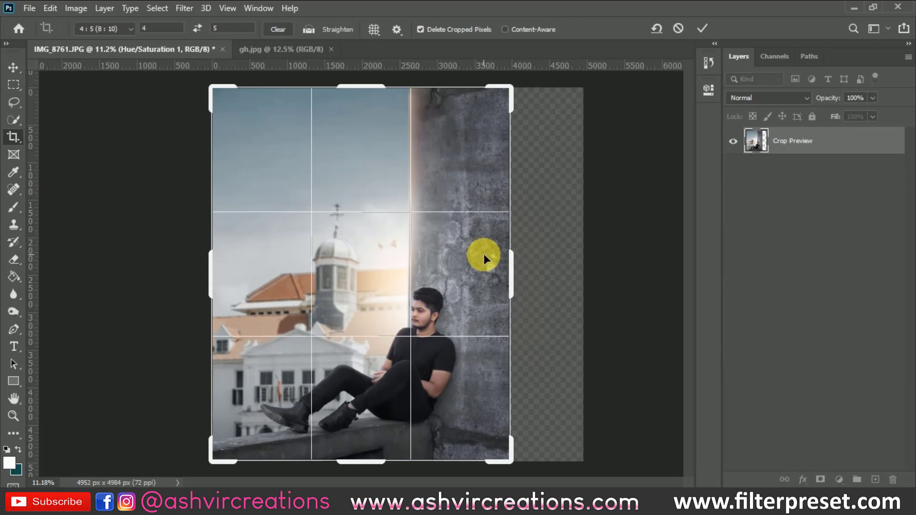
{"action": "double_click", "coordinate": [483, 254]}
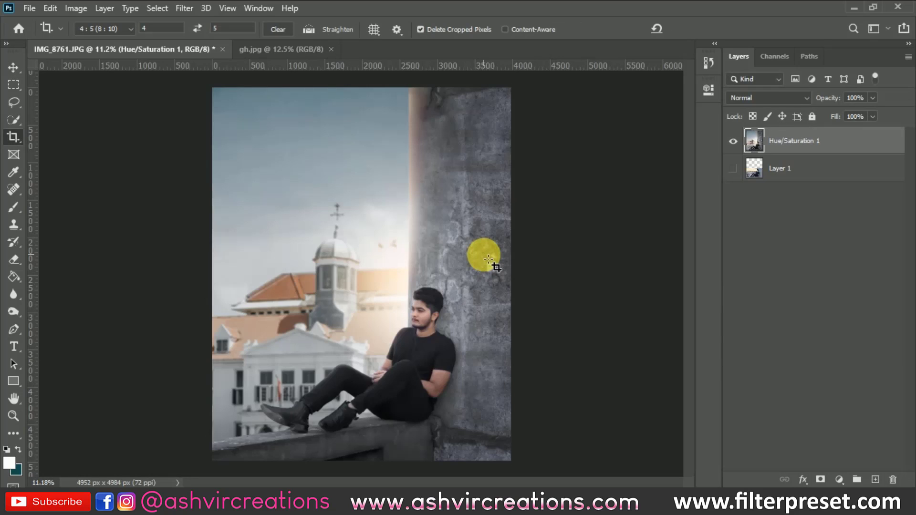
{"action": "key", "text": "v"}
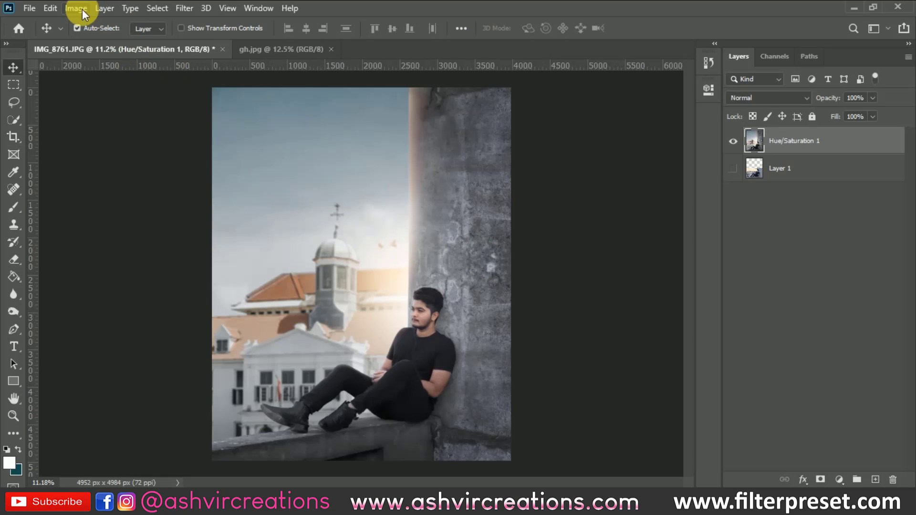
Resize the image to 40 inches wide, keeping the proportions and the 72 pixels/inch resolution
{"action": "left_click", "coordinate": [76, 8]}
{"action": "left_click", "coordinate": [108, 109]}
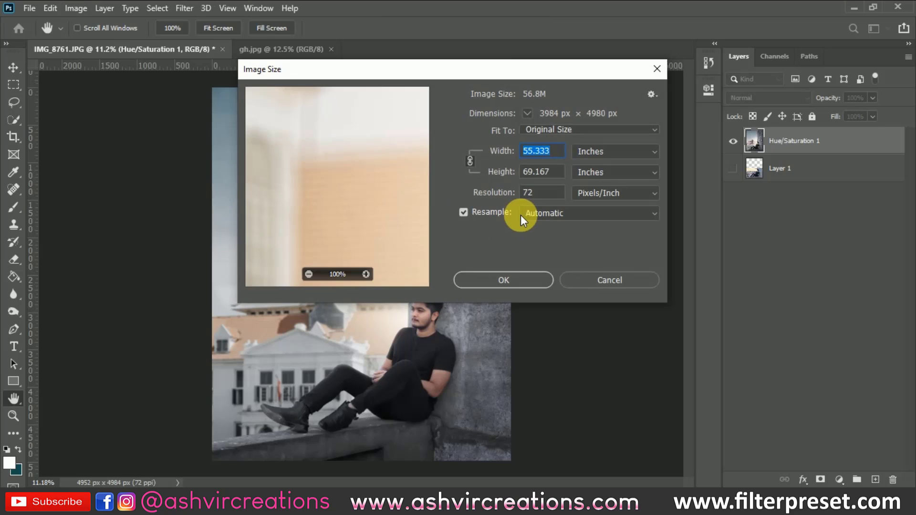
{"action": "type", "text": "40"}
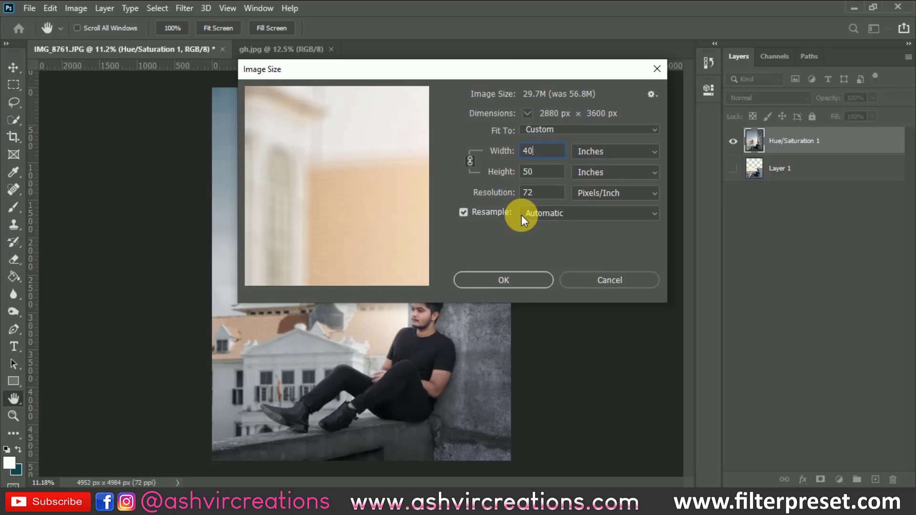
{"action": "left_click", "coordinate": [517, 278]}
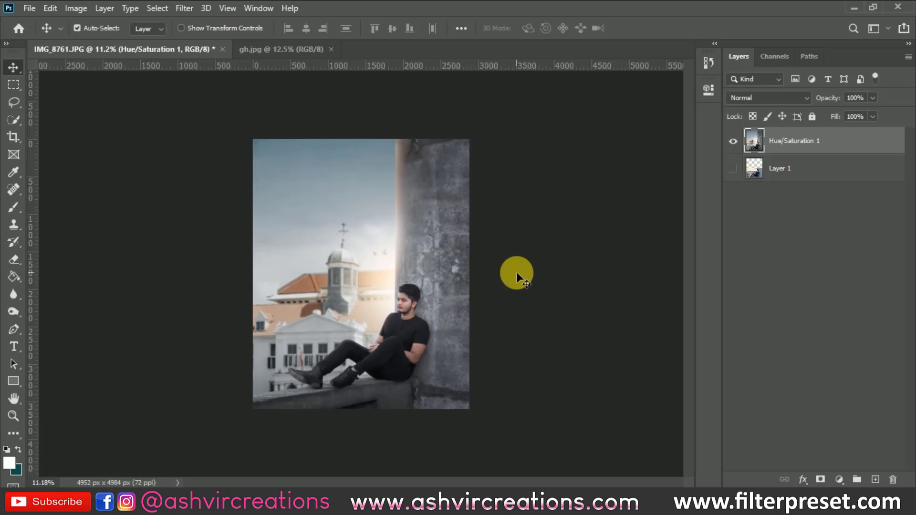
{"action": "scroll", "coordinate": [516, 276], "scroll_direction": "up", "scroll_amount": 3}
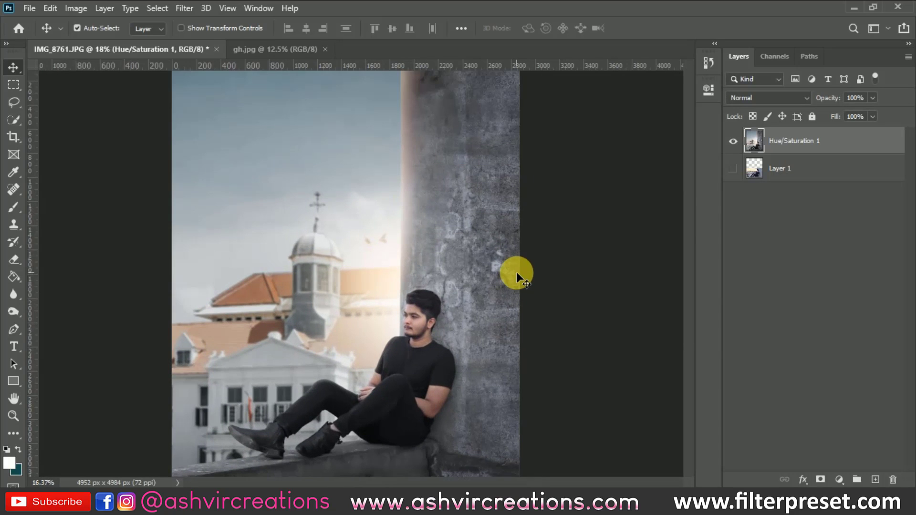
Crop the image to the 4:5 (8:10) ratio
{"action": "key", "text": "c"}
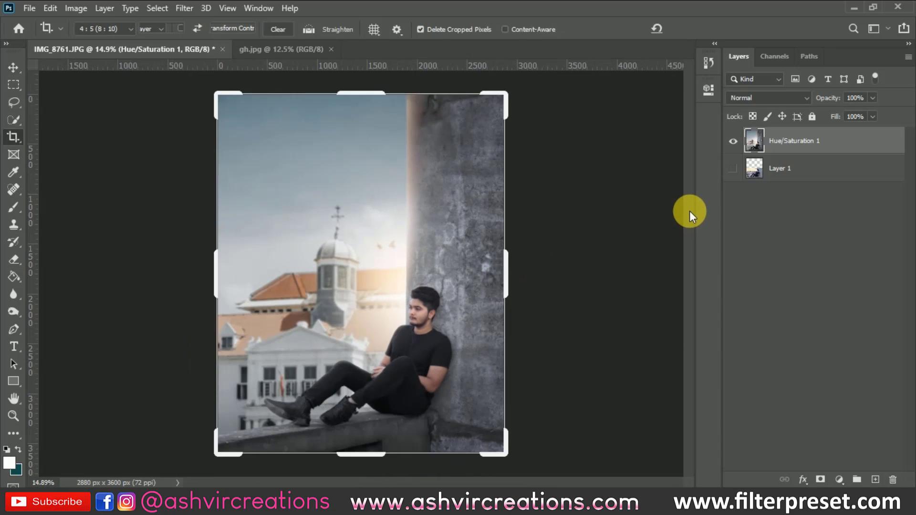
{"action": "key", "text": "v"}
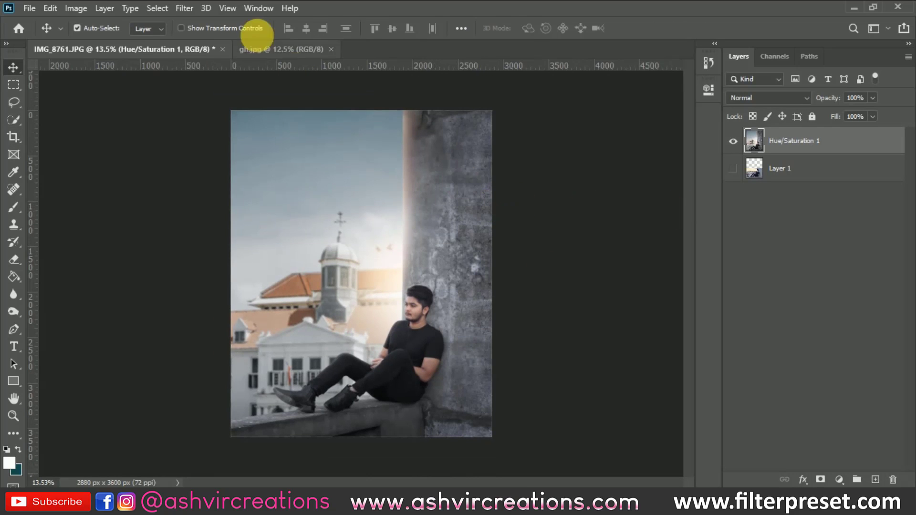
In the Camera Raw filter, set Contrast to +25, Highlights to +18, Shadows to -14, Whites to -12 and Blacks to -8
{"action": "left_click", "coordinate": [186, 9]}
{"action": "left_click", "coordinate": [202, 87]}
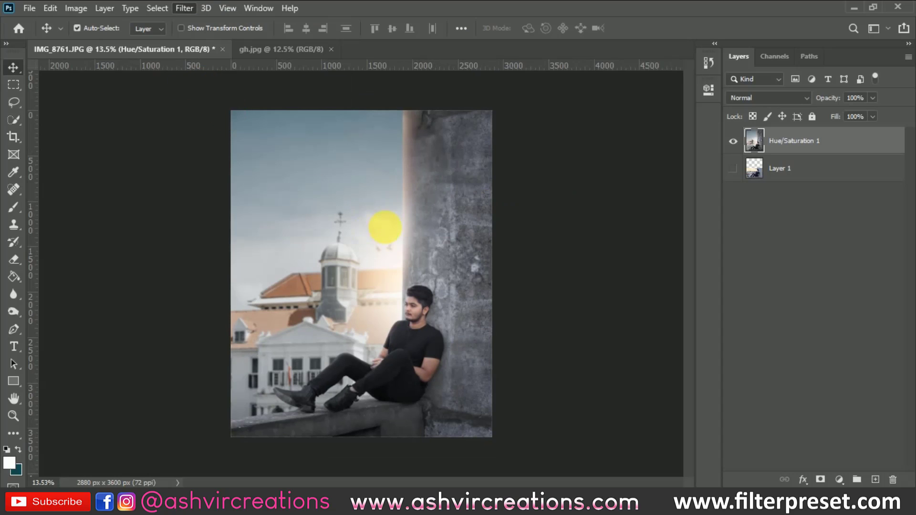
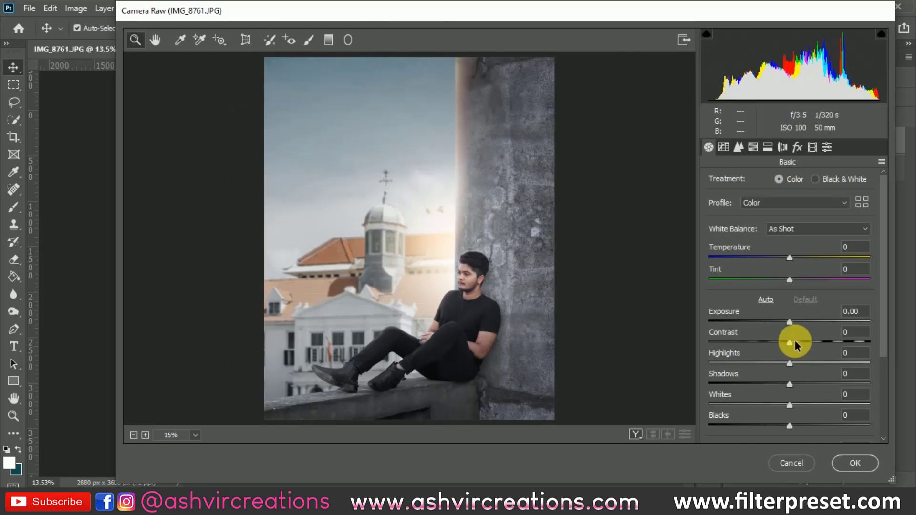
{"action": "left_click_drag", "start_coordinate": [794, 342], "coordinate": [804, 365]}
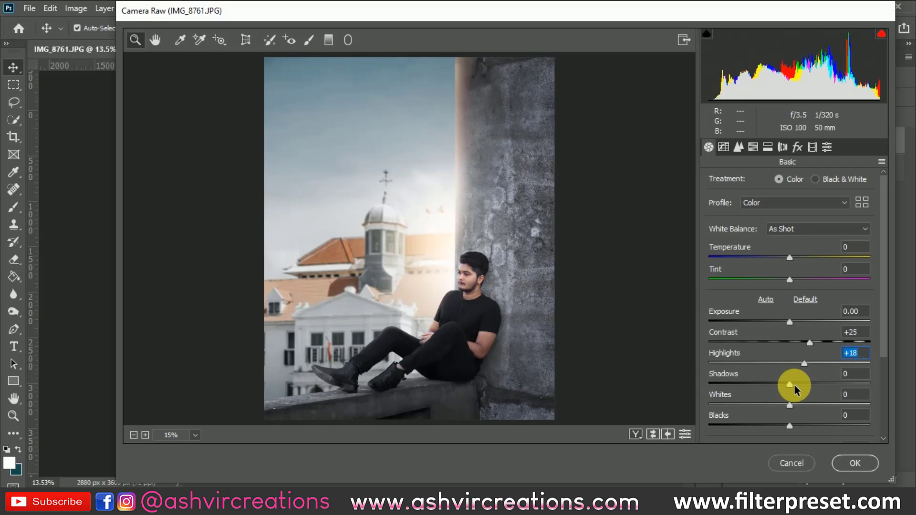
{"action": "mouse_move", "coordinate": [794, 384]}
{"action": "left_mouse_down"}
{"action": "mouse_move", "coordinate": [811, 384]}
{"action": "mouse_move", "coordinate": [765, 386]}
{"action": "mouse_move", "coordinate": [780, 386]}
{"action": "left_mouse_up"}
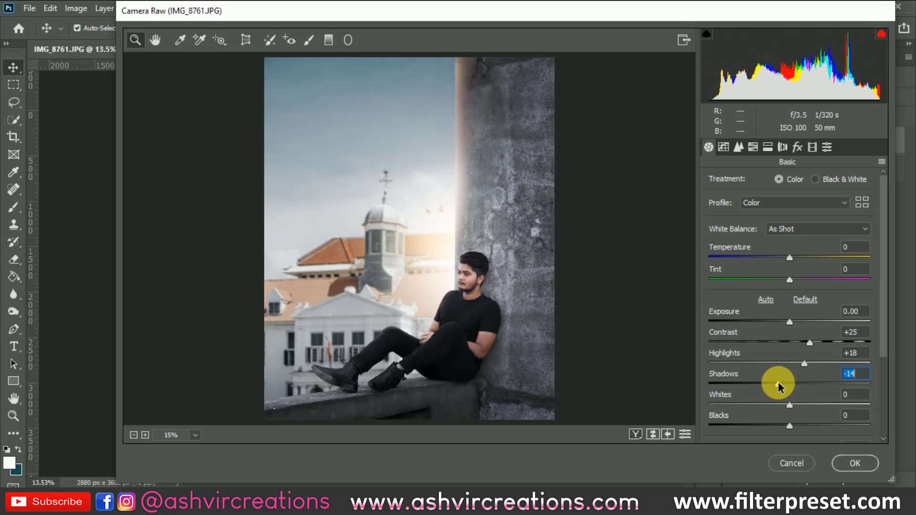
{"action": "left_click_drag", "start_coordinate": [787, 405], "coordinate": [780, 406]}
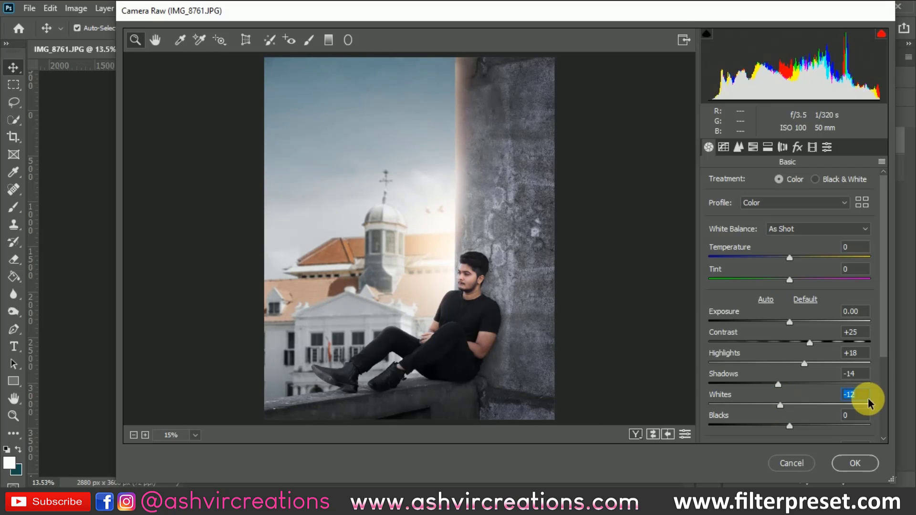
{"action": "scroll", "coordinate": [881, 384], "scroll_direction": "down", "scroll_amount": 3}
{"action": "left_click_drag", "start_coordinate": [795, 367], "coordinate": [783, 373]}
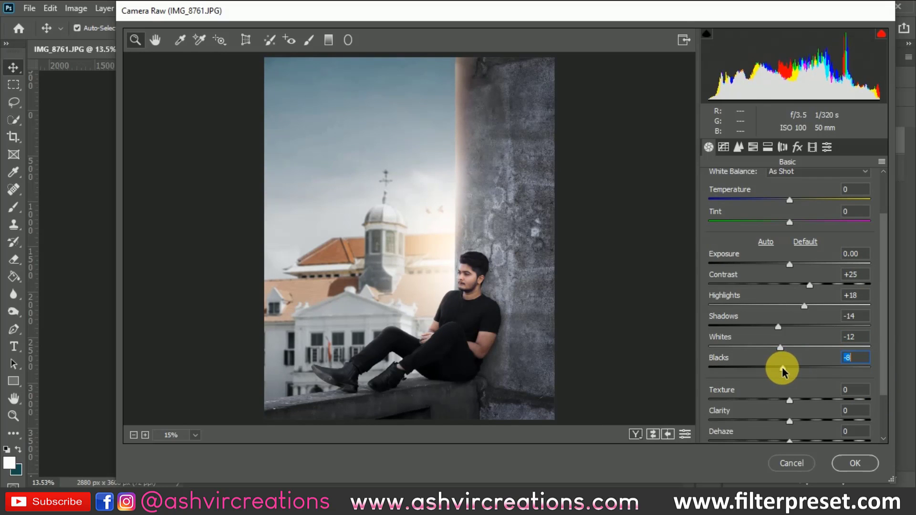
Set the post-crop vignetting amount to -19 and the split-toning shadows to hue 209 and saturation 14
{"action": "left_click", "coordinate": [797, 147]}
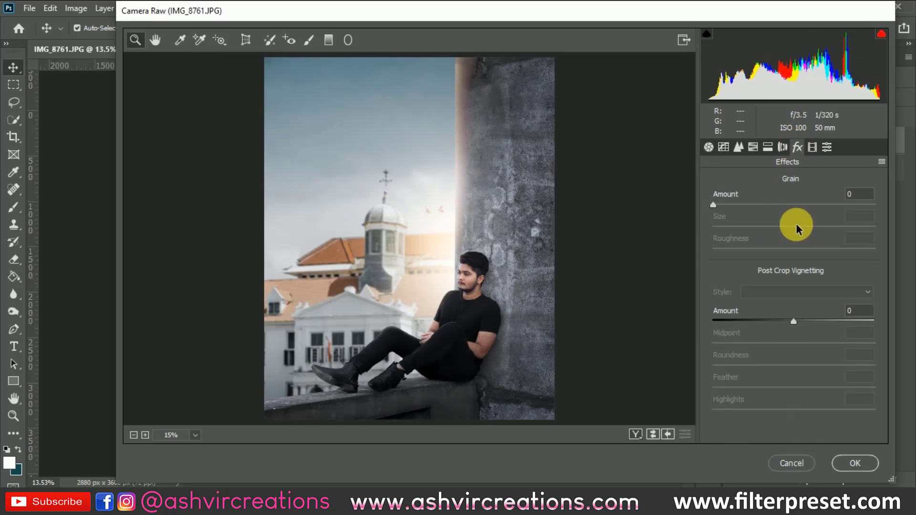
{"action": "mouse_move", "coordinate": [786, 322]}
{"action": "left_mouse_down"}
{"action": "mouse_move", "coordinate": [765, 325]}
{"action": "mouse_move", "coordinate": [786, 326]}
{"action": "mouse_move", "coordinate": [778, 322]}
{"action": "left_mouse_up"}
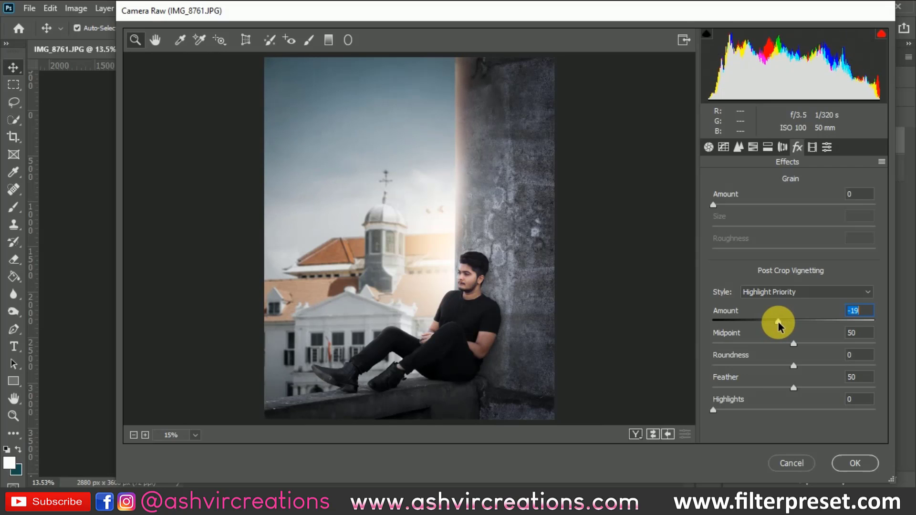
{"action": "left_click", "coordinate": [767, 147]}
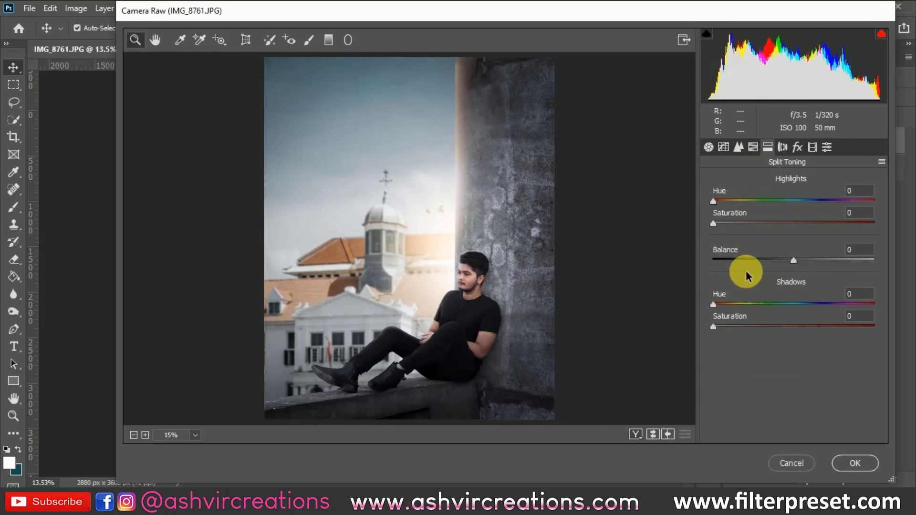
{"action": "left_click", "coordinate": [860, 300]}
{"action": "type", "text": "209"}
{"action": "left_click_drag", "start_coordinate": [714, 327], "coordinate": [730, 326]}
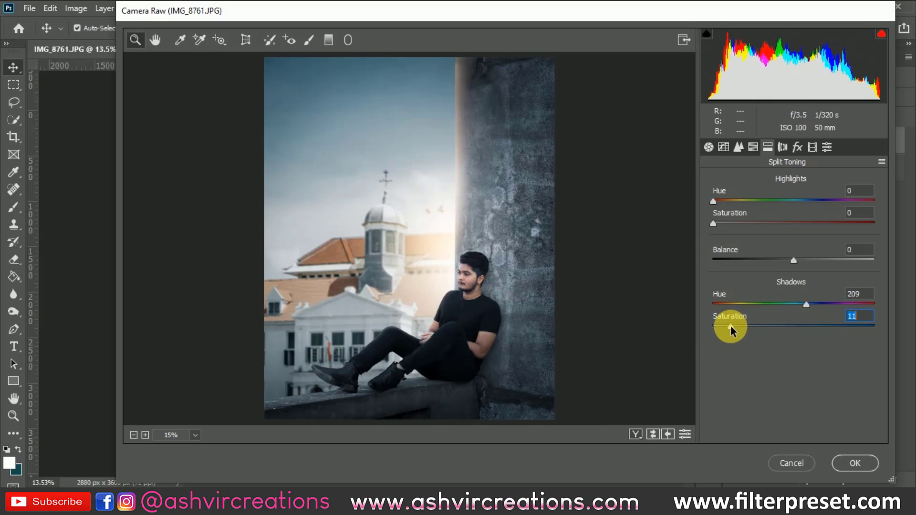
{"action": "left_click_drag", "start_coordinate": [731, 326], "coordinate": [735, 328]}
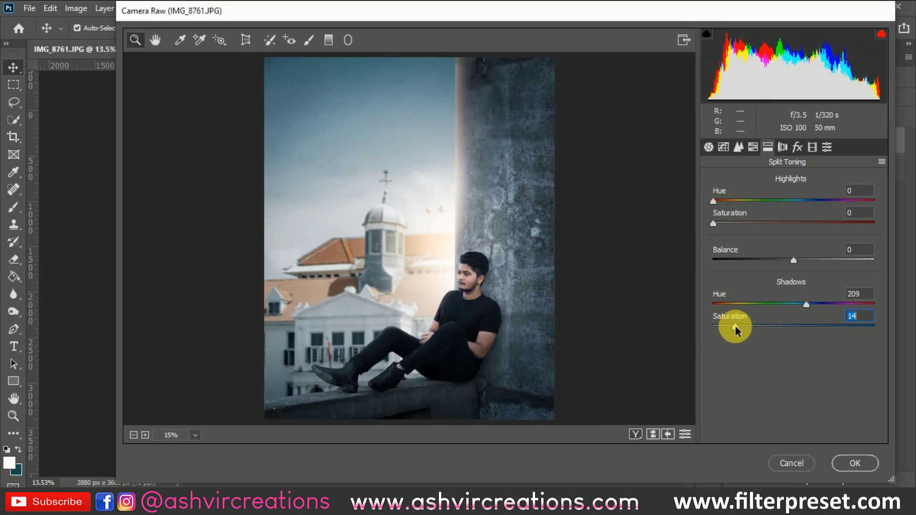
In the Camera Raw calibration, set the Blue Primary hue to -10 and its saturation to +31
{"action": "left_click", "coordinate": [453, 333]}
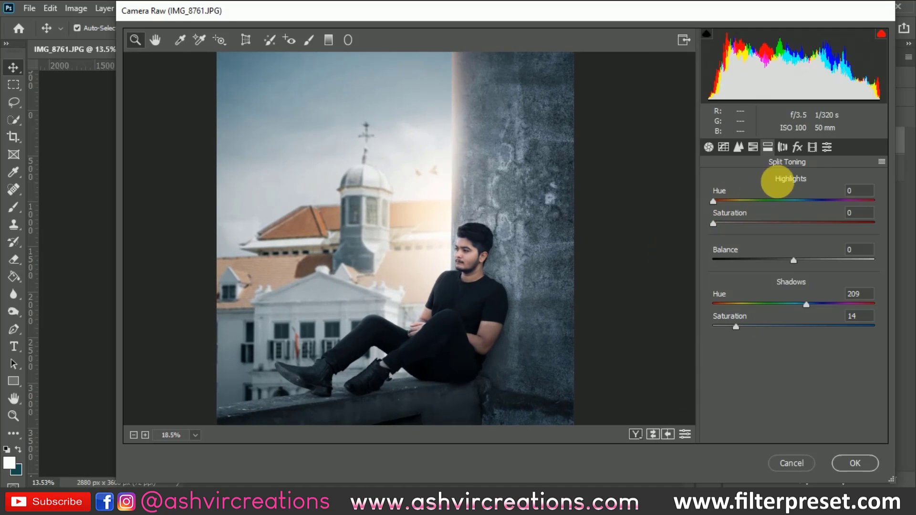
{"action": "left_click", "coordinate": [812, 148]}
{"action": "left_click_drag", "start_coordinate": [793, 399], "coordinate": [817, 422]}
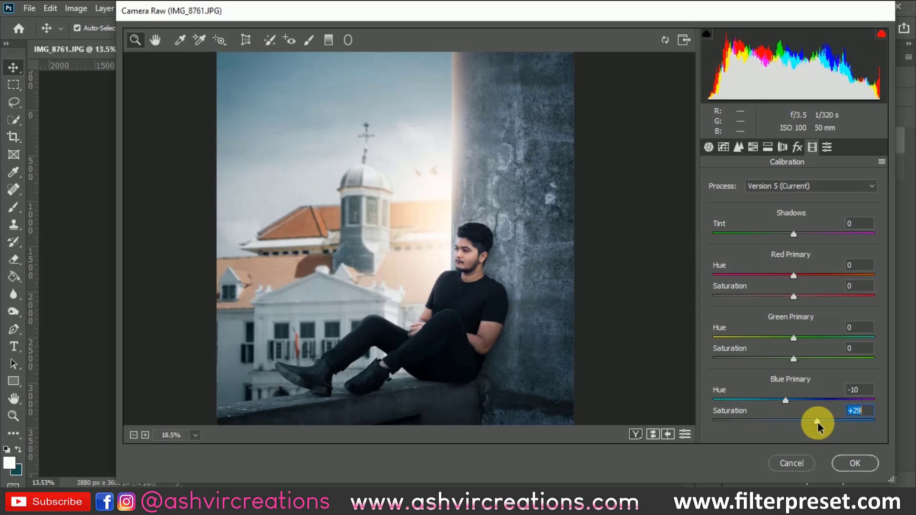
{"action": "left_click_drag", "start_coordinate": [817, 422], "coordinate": [818, 422]}
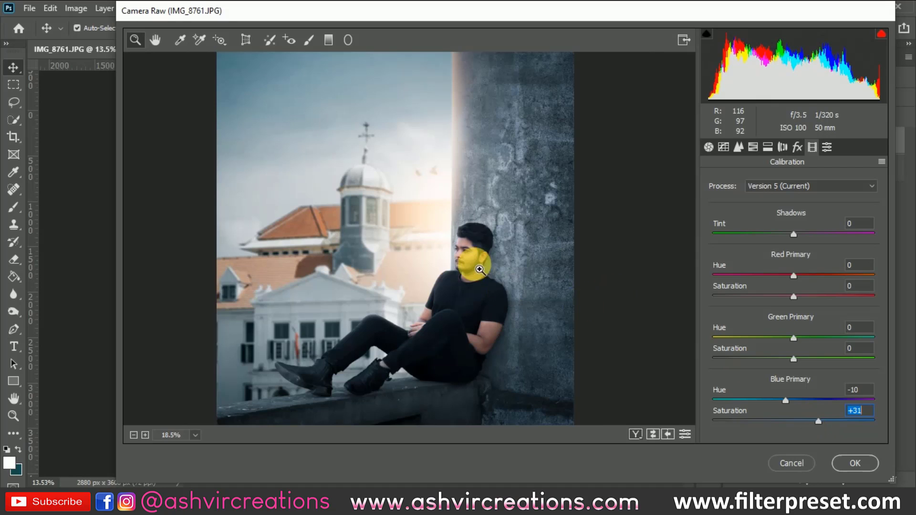
Set the Red Primary hue to +21 and its saturation to +9, then apply the Camera Raw filter
{"action": "left_click", "coordinate": [479, 268]}
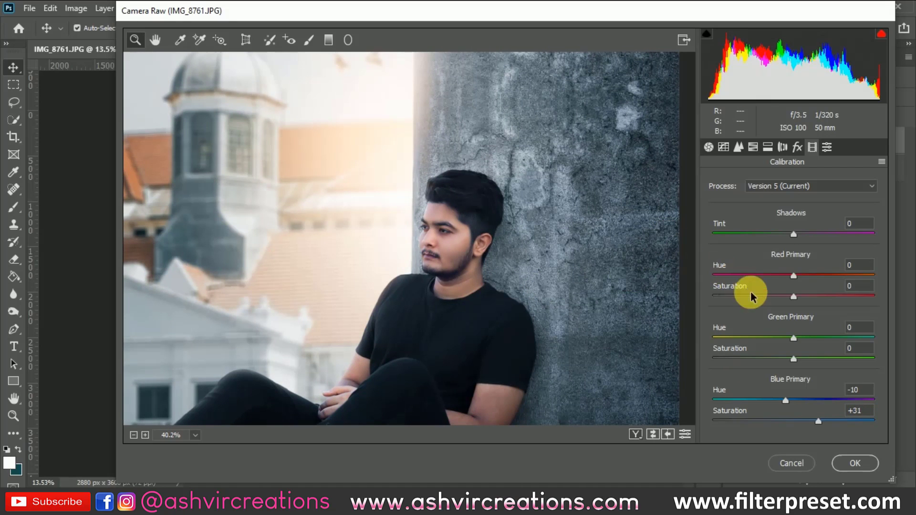
{"action": "left_click_drag", "start_coordinate": [794, 276], "coordinate": [813, 277]}
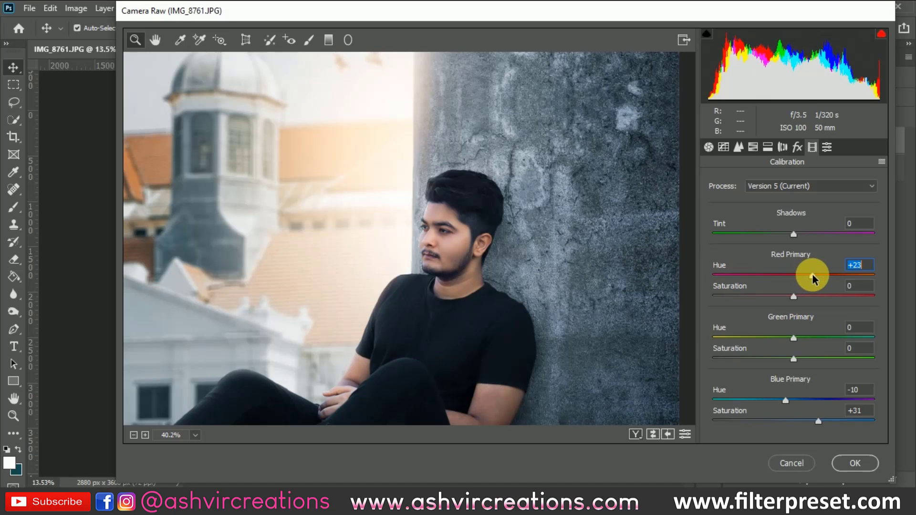
{"action": "left_click", "coordinate": [467, 265]}
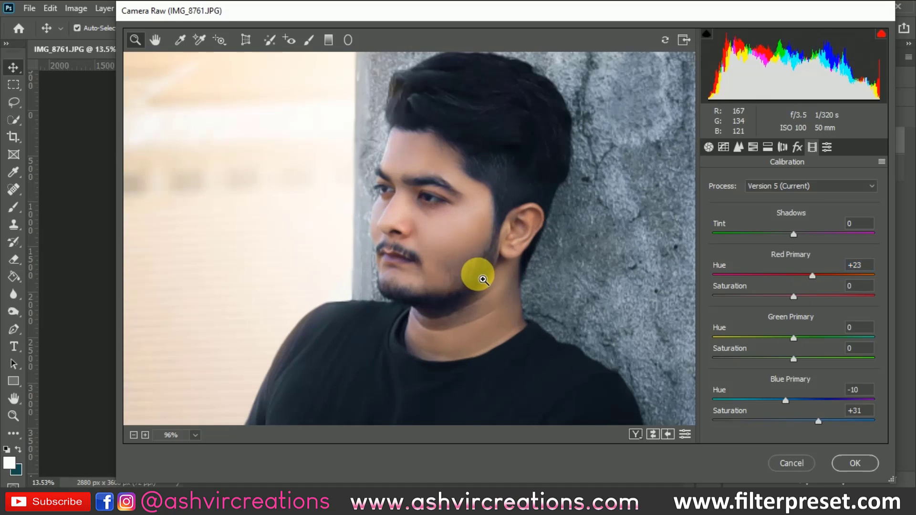
{"action": "left_click_drag", "start_coordinate": [814, 280], "coordinate": [795, 296]}
{"action": "left_click", "coordinate": [560, 307], "text": "alt"}
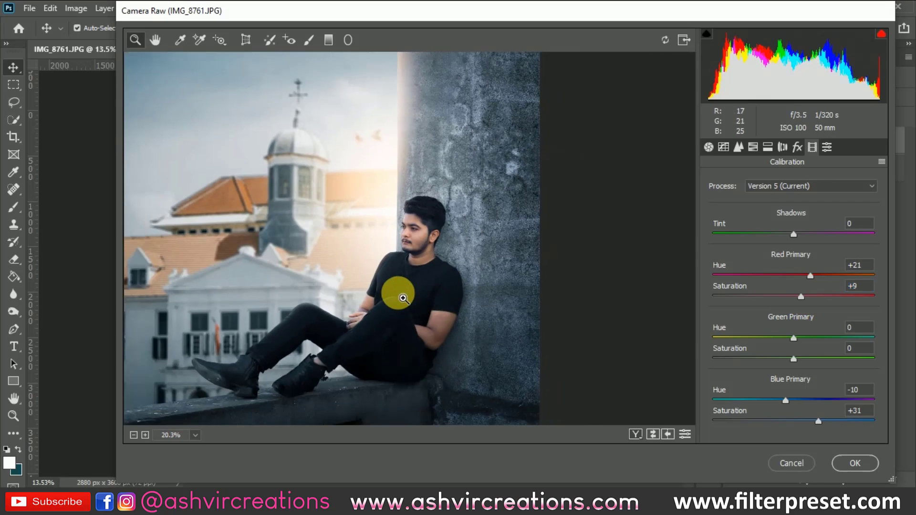
{"action": "left_click", "coordinate": [403, 298], "text": "alt"}
{"action": "left_click", "coordinate": [348, 184]}
{"action": "left_click", "coordinate": [357, 194], "text": "alt"}
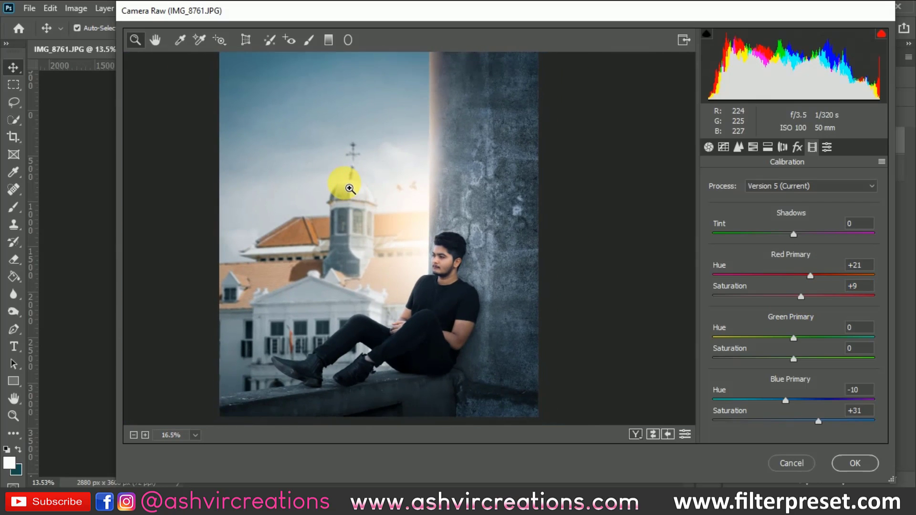
{"action": "left_click", "coordinate": [349, 187], "text": "alt"}
{"action": "left_click", "coordinate": [345, 189]}
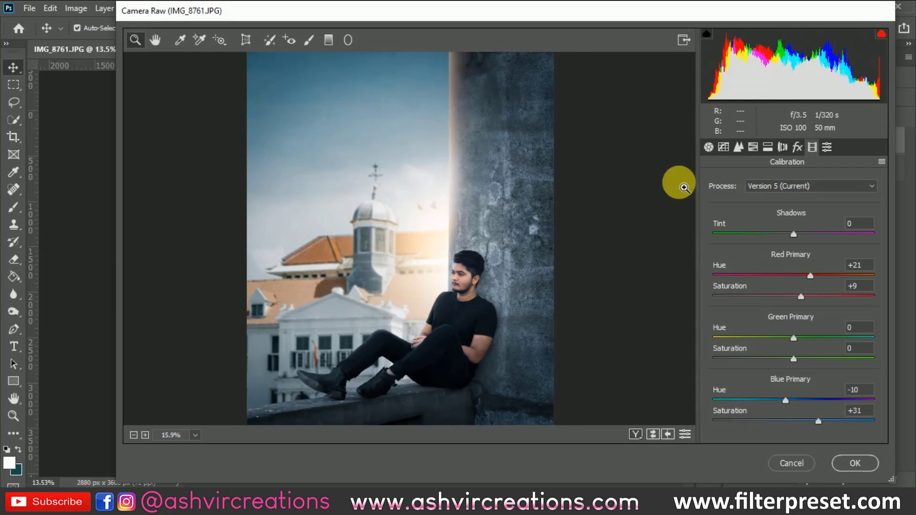
{"action": "left_click", "coordinate": [865, 464]}
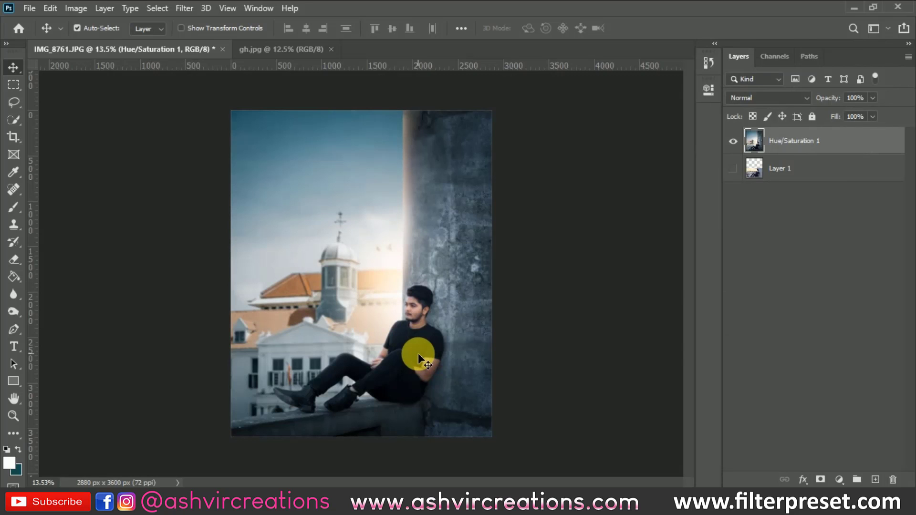
Add a new layer above Hue/Saturation 1 and make a rectangular selection around the man's head and upper body
{"action": "scroll", "coordinate": [418, 353], "scroll_direction": "up", "scroll_amount": 3}
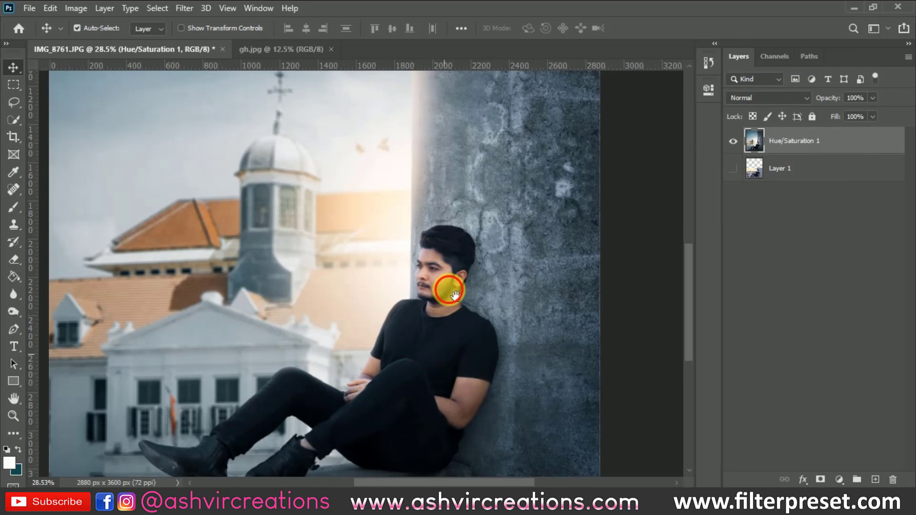
{"action": "left_click_drag", "start_coordinate": [449, 290], "coordinate": [470, 270]}
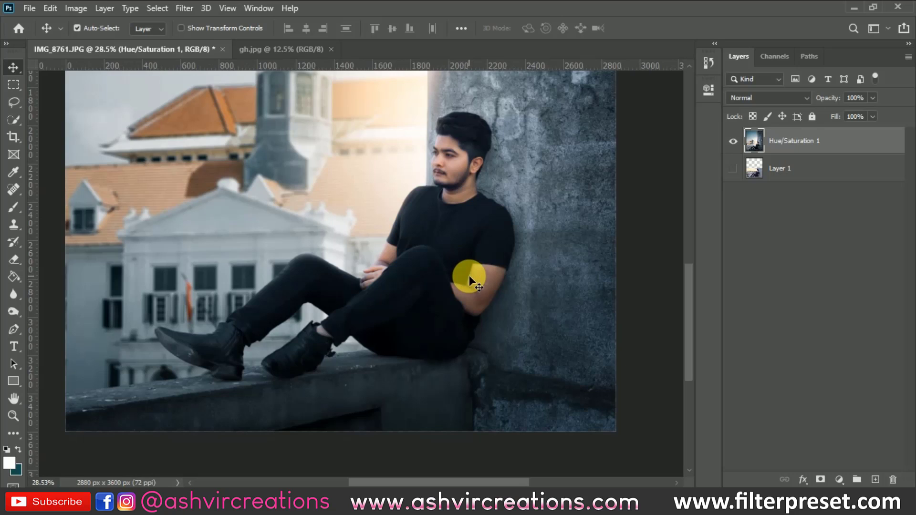
{"action": "scroll", "coordinate": [471, 276], "scroll_direction": "up", "scroll_amount": 2}
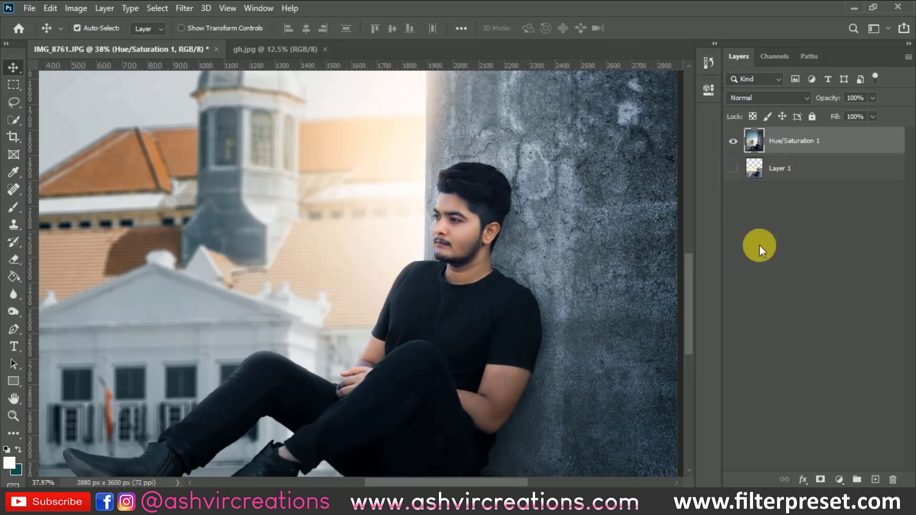
{"action": "right_click", "coordinate": [786, 143]}
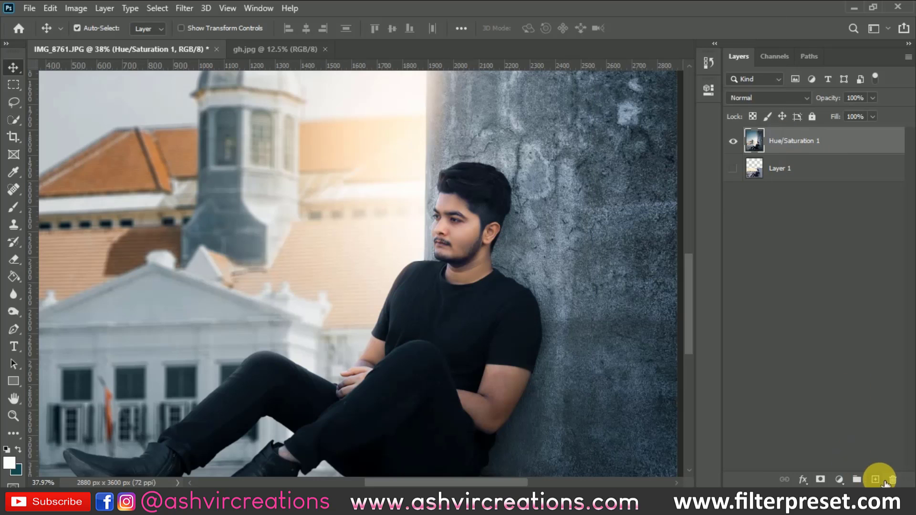
{"action": "left_click", "coordinate": [874, 480]}
{"action": "left_click", "coordinate": [13, 85]}
{"action": "left_click_drag", "start_coordinate": [399, 151], "coordinate": [542, 333]}
{"action": "left_click", "coordinate": [467, 220]}
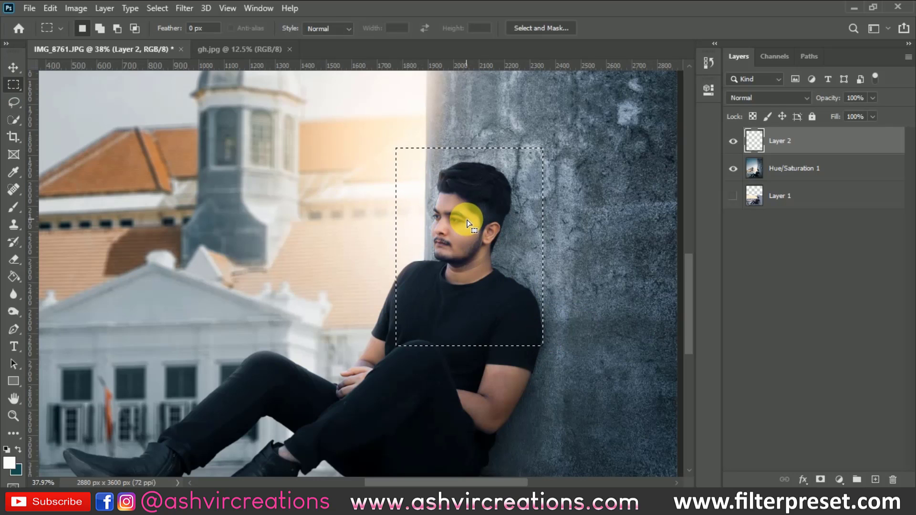
Fill the rectangular selection on the new layer with 50% Gray
{"action": "right_click", "coordinate": [468, 223]}
{"action": "left_click", "coordinate": [514, 378]}
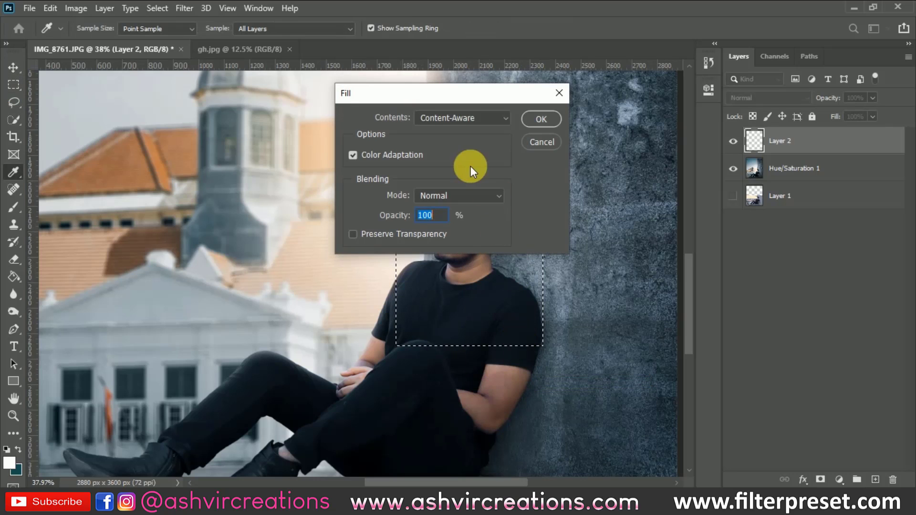
{"action": "left_click", "coordinate": [461, 119]}
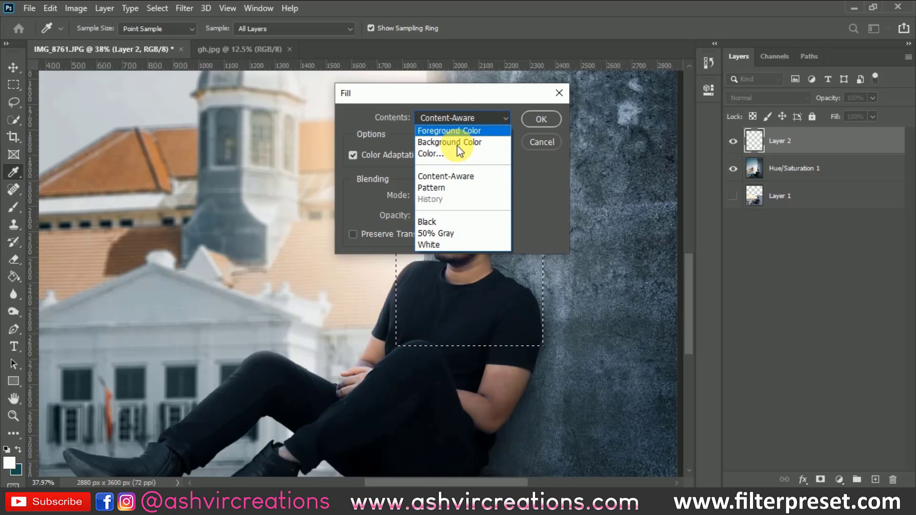
{"action": "left_click", "coordinate": [453, 233]}
{"action": "left_click", "coordinate": [531, 115]}
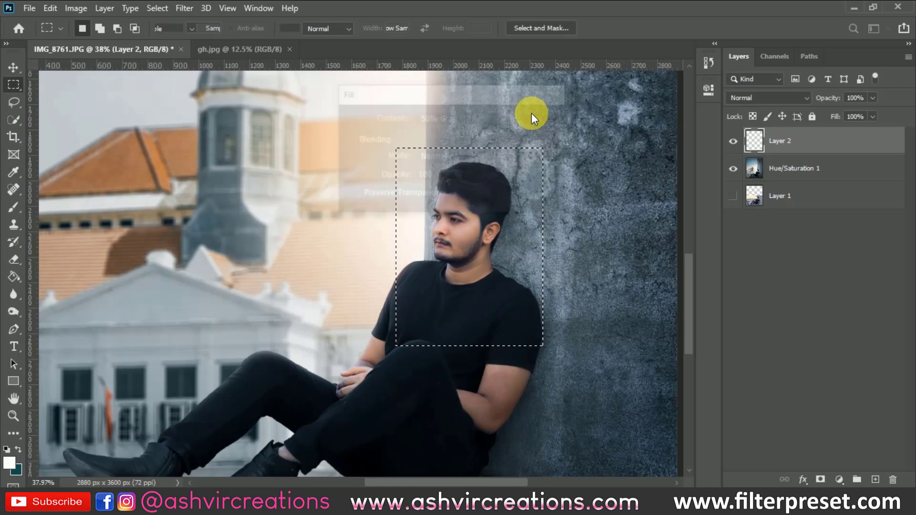
Set the gray-filled layer's blend mode to Overlay and remove the selection
{"action": "left_click", "coordinate": [742, 100]}
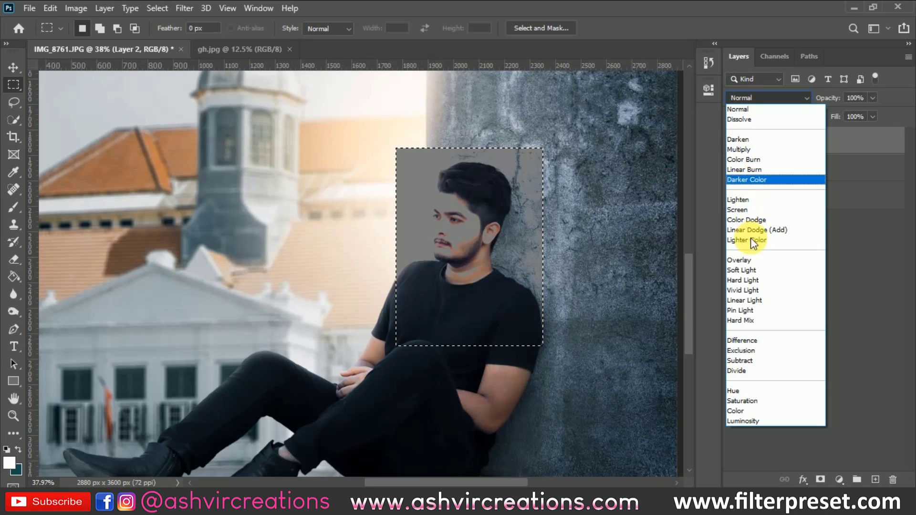
{"action": "left_click", "coordinate": [746, 260]}
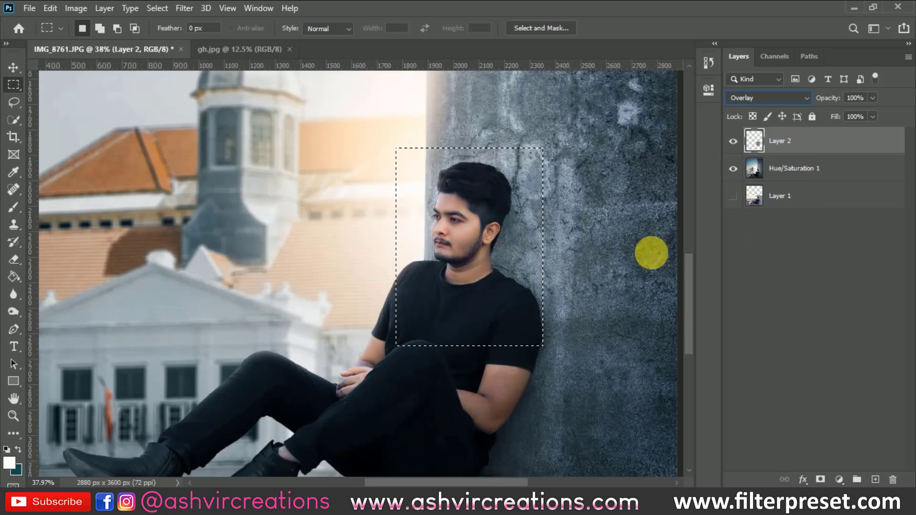
{"action": "left_click", "coordinate": [494, 264]}
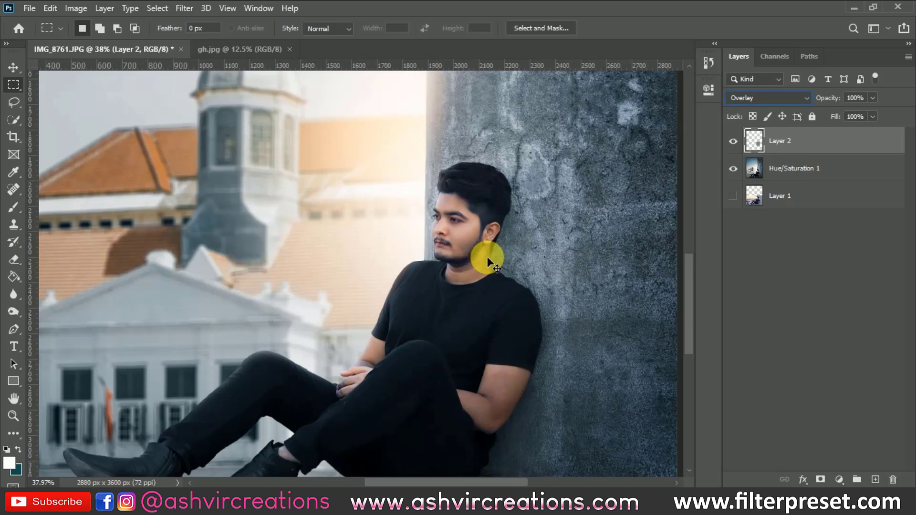
{"action": "key", "text": "ctrl+plus"}
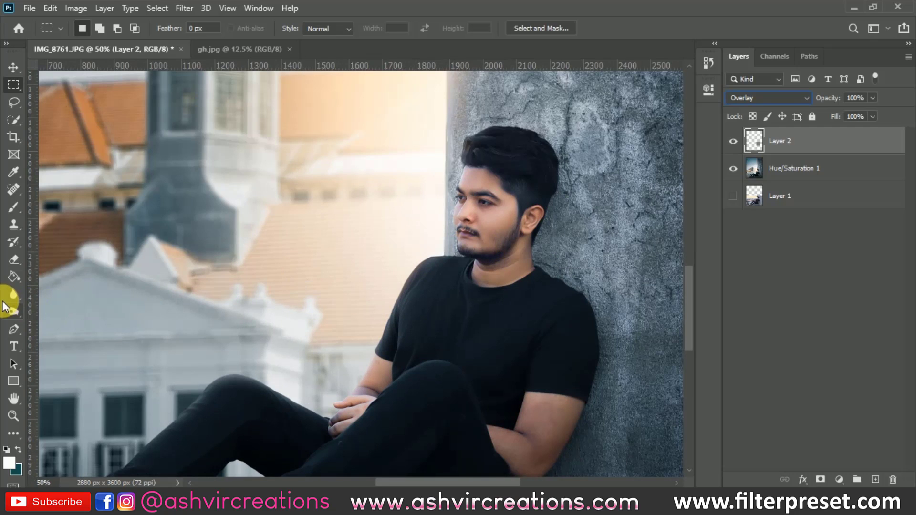
Dodge the man's cheek below the eye on Layer 2 with the range at Midtones and 18% exposure
{"action": "left_click", "coordinate": [11, 314]}
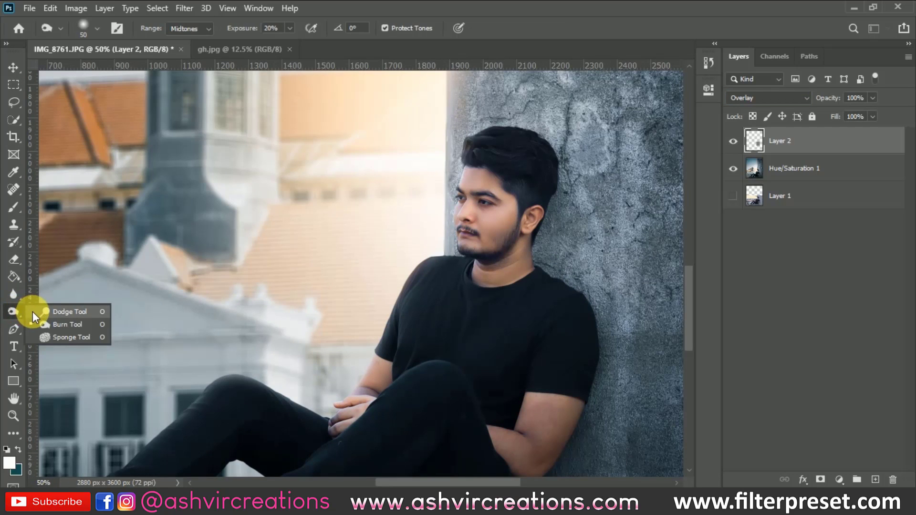
{"action": "left_click", "coordinate": [44, 313]}
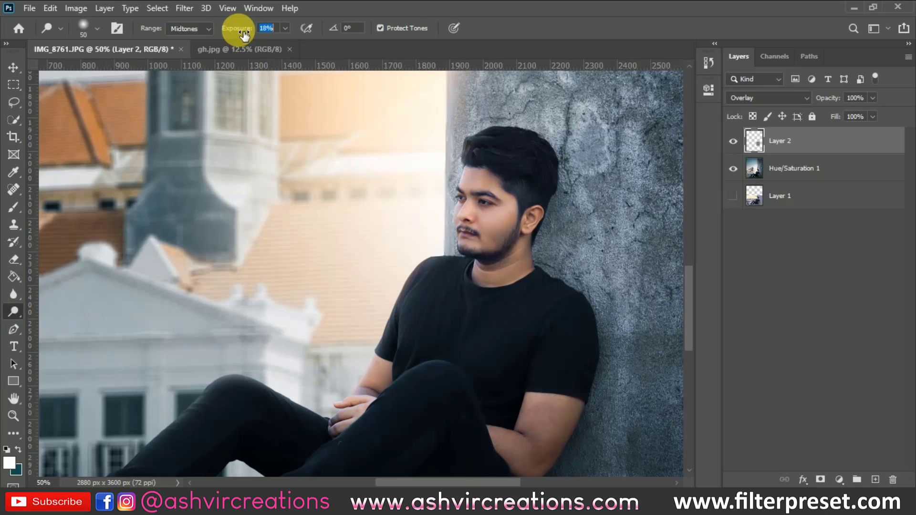
{"action": "key", "text": "ctrl+plus"}
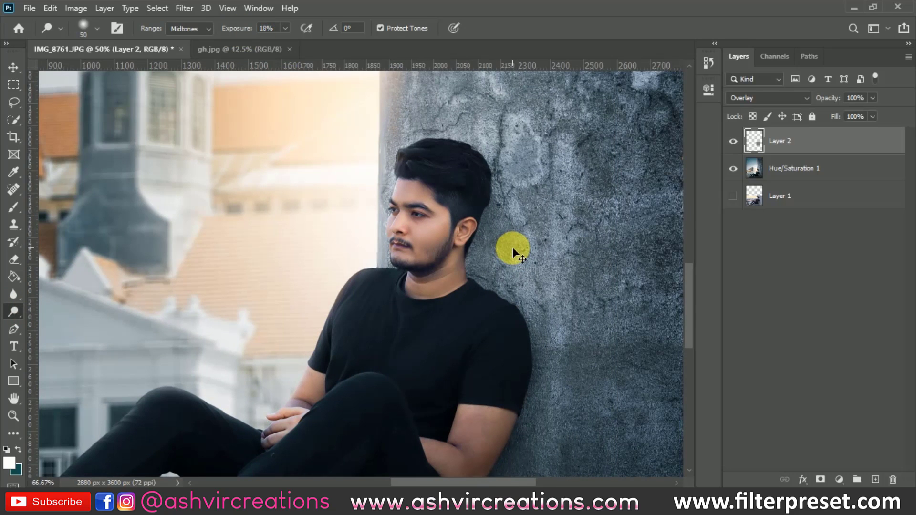
{"action": "key", "text": "ctrl+plus"}
{"action": "key", "text": "ctrl+plus"}
{"action": "left_click_drag", "start_coordinate": [501, 239], "coordinate": [380, 361]}
{"action": "key", "text": "ctrl+r"}
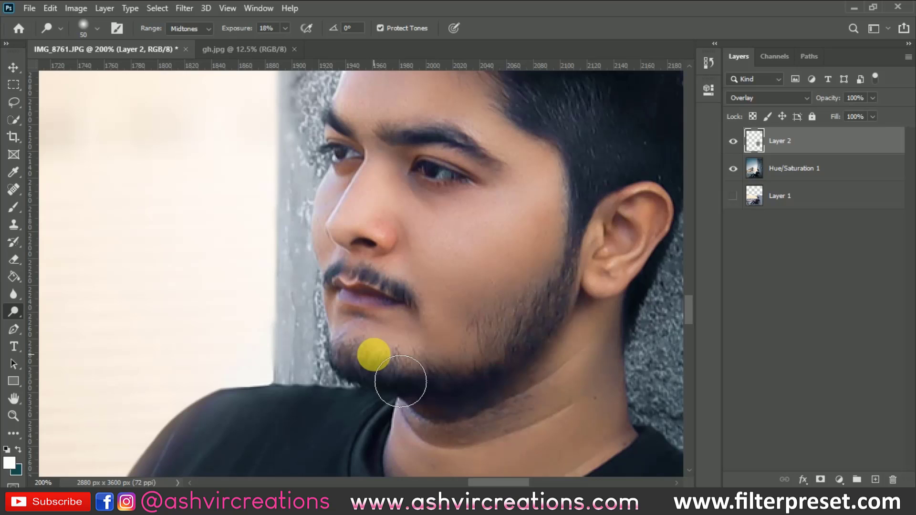
{"action": "scroll", "coordinate": [463, 328], "scroll_direction": "up", "scroll_amount": 2}
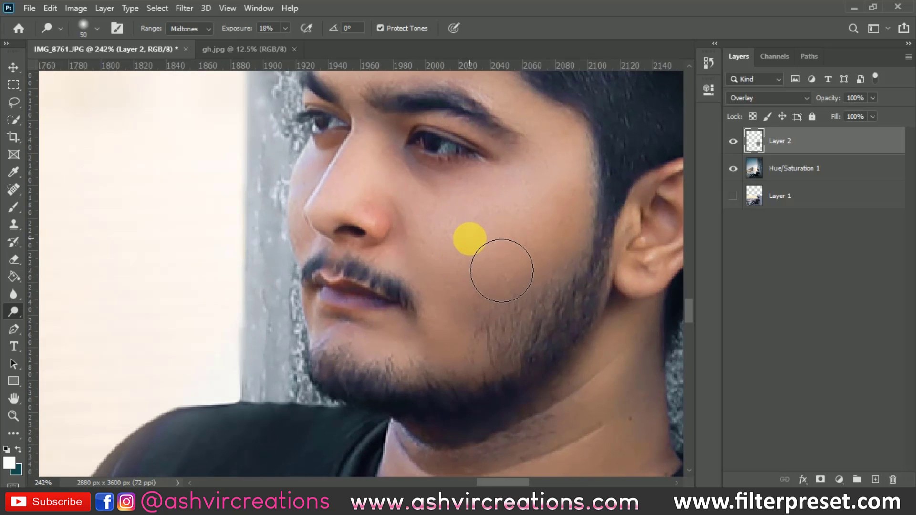
{"action": "mouse_move", "coordinate": [501, 270]}
{"action": "left_mouse_down"}
{"action": "mouse_move", "coordinate": [547, 221]}
{"action": "mouse_move", "coordinate": [588, 213]}
{"action": "mouse_move", "coordinate": [574, 208]}
{"action": "mouse_move", "coordinate": [571, 170]}
{"action": "mouse_move", "coordinate": [585, 183]}
{"action": "mouse_move", "coordinate": [450, 219]}
{"action": "mouse_move", "coordinate": [554, 207]}
{"action": "mouse_move", "coordinate": [471, 239]}
{"action": "mouse_move", "coordinate": [443, 238]}
{"action": "mouse_move", "coordinate": [428, 304]}
{"action": "mouse_move", "coordinate": [443, 267]}
{"action": "mouse_move", "coordinate": [518, 208]}
{"action": "mouse_move", "coordinate": [569, 210]}
{"action": "mouse_move", "coordinate": [594, 190]}
{"action": "mouse_move", "coordinate": [442, 246]}
{"action": "mouse_move", "coordinate": [425, 296]}
{"action": "mouse_move", "coordinate": [557, 229]}
{"action": "mouse_move", "coordinate": [591, 229]}
{"action": "left_mouse_up"}
Brighten the upper cheek towards the temple using the Dodge tool with a 30 px brush
{"action": "key", "text": "bracketleft"}
{"action": "key", "text": "bracketleft"}
{"action": "scroll", "coordinate": [577, 214], "scroll_direction": "down", "scroll_amount": 2}
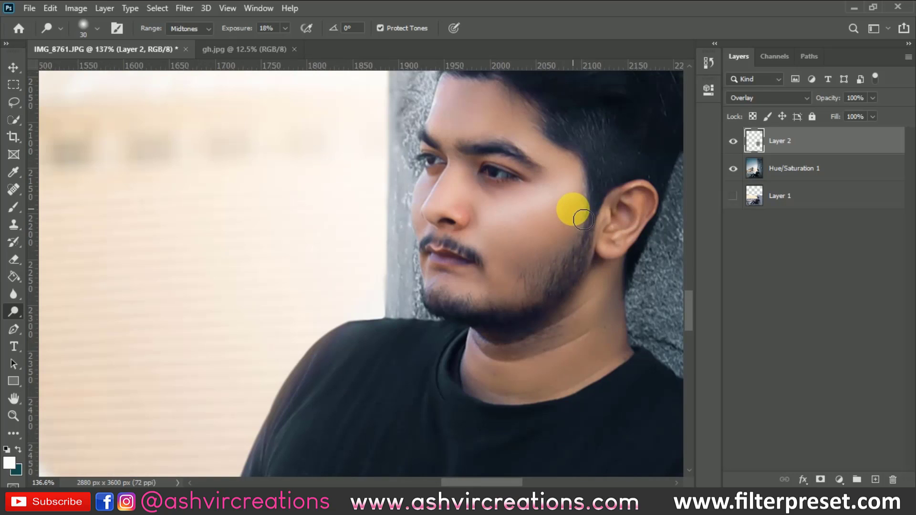
{"action": "scroll", "coordinate": [583, 220], "scroll_direction": "up", "scroll_amount": 2}
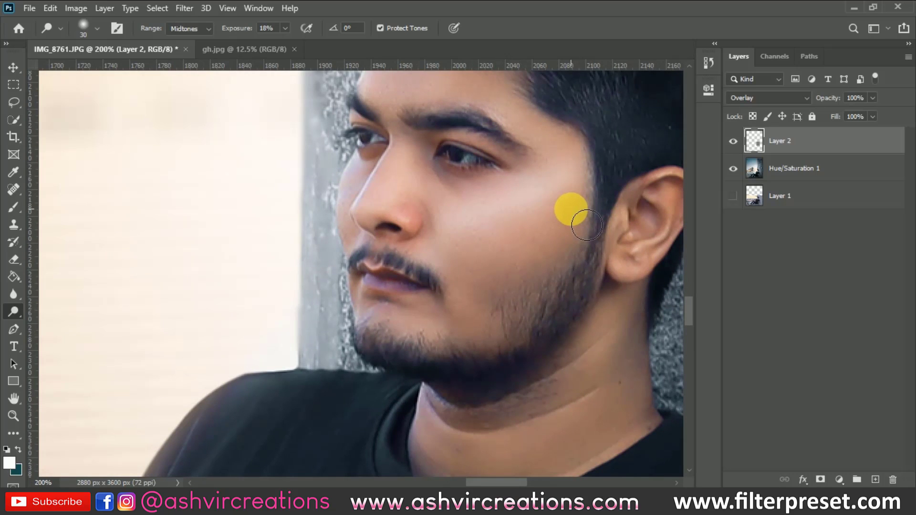
{"action": "mouse_move", "coordinate": [586, 224]}
{"action": "left_mouse_down"}
{"action": "mouse_move", "coordinate": [547, 231]}
{"action": "mouse_move", "coordinate": [466, 290]}
{"action": "mouse_move", "coordinate": [476, 239]}
{"action": "mouse_move", "coordinate": [472, 250]}
{"action": "mouse_move", "coordinate": [497, 246]}
{"action": "mouse_move", "coordinate": [492, 272]}
{"action": "mouse_move", "coordinate": [466, 214]}
{"action": "mouse_move", "coordinate": [503, 201]}
{"action": "mouse_move", "coordinate": [457, 202]}
{"action": "mouse_move", "coordinate": [465, 217]}
{"action": "mouse_move", "coordinate": [533, 190]}
{"action": "mouse_move", "coordinate": [601, 188]}
{"action": "left_mouse_up"}
Dodge the highlights from beside the mouth up the nose to the brow, reducing the brush to 20 px
{"action": "scroll", "coordinate": [584, 181], "scroll_direction": "down", "scroll_amount": 5}
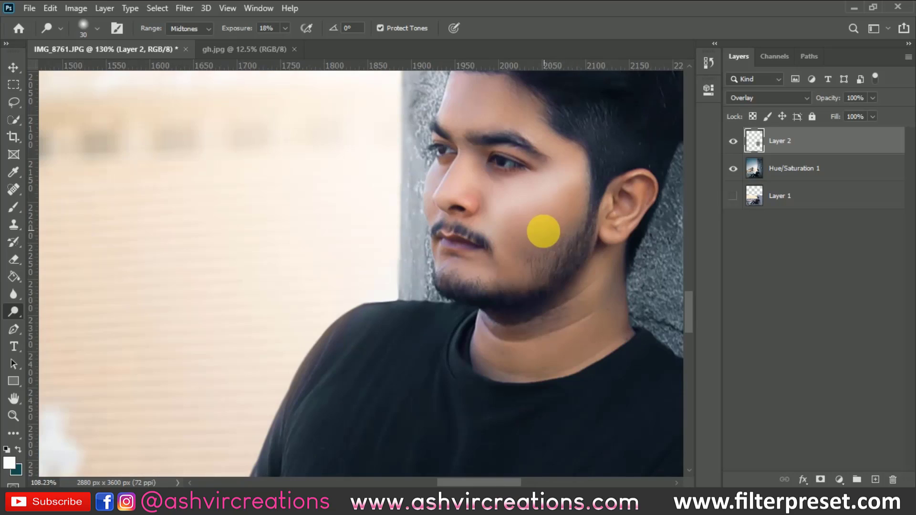
{"action": "scroll", "coordinate": [559, 231], "scroll_direction": "up", "scroll_amount": 4}
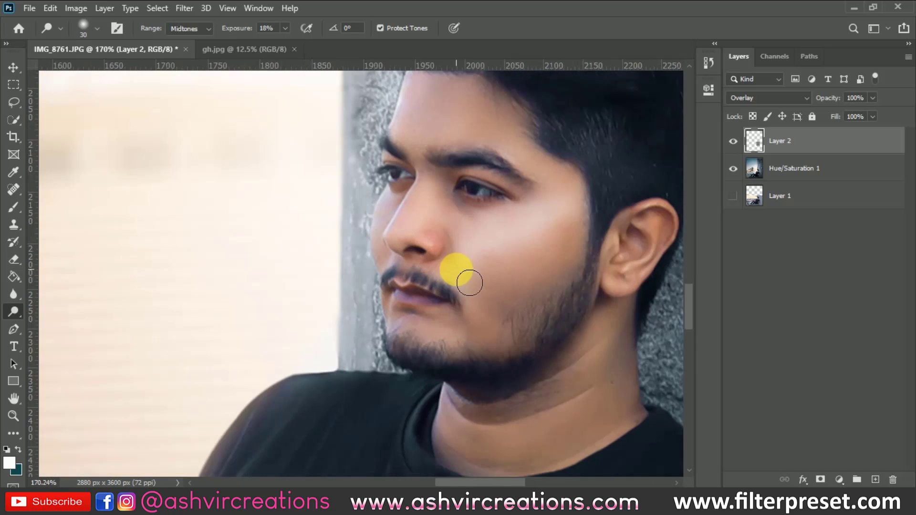
{"action": "mouse_move", "coordinate": [470, 282]}
{"action": "left_mouse_down"}
{"action": "mouse_move", "coordinate": [493, 268]}
{"action": "mouse_move", "coordinate": [483, 330]}
{"action": "mouse_move", "coordinate": [514, 312]}
{"action": "mouse_move", "coordinate": [543, 267]}
{"action": "mouse_move", "coordinate": [511, 278]}
{"action": "mouse_move", "coordinate": [392, 245]}
{"action": "mouse_move", "coordinate": [413, 253]}
{"action": "mouse_move", "coordinate": [377, 269]}
{"action": "mouse_move", "coordinate": [415, 258]}
{"action": "mouse_move", "coordinate": [411, 214]}
{"action": "mouse_move", "coordinate": [388, 179]}
{"action": "left_mouse_up"}
{"action": "scroll", "coordinate": [511, 278], "scroll_direction": "up", "scroll_amount": 1}
{"action": "key", "text": "bracketleft"}
{"action": "scroll", "coordinate": [415, 258], "scroll_direction": "down", "scroll_amount": 1}
Lighten the man's forehead using the Dodge tool with a 40 px brush
{"action": "key", "text": "bracketright"}
{"action": "key", "text": "bracketright"}
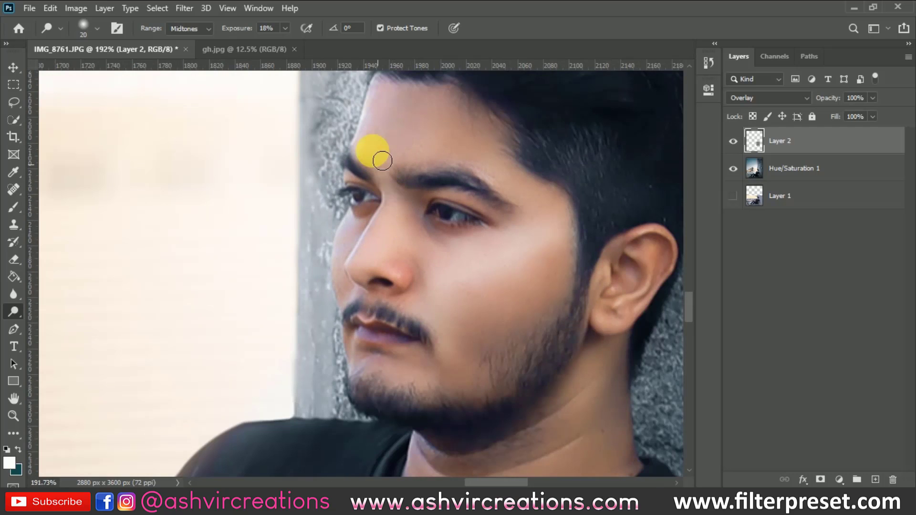
{"action": "key", "text": "bracketright"}
{"action": "left_click_drag", "start_coordinate": [391, 143], "coordinate": [400, 147]}
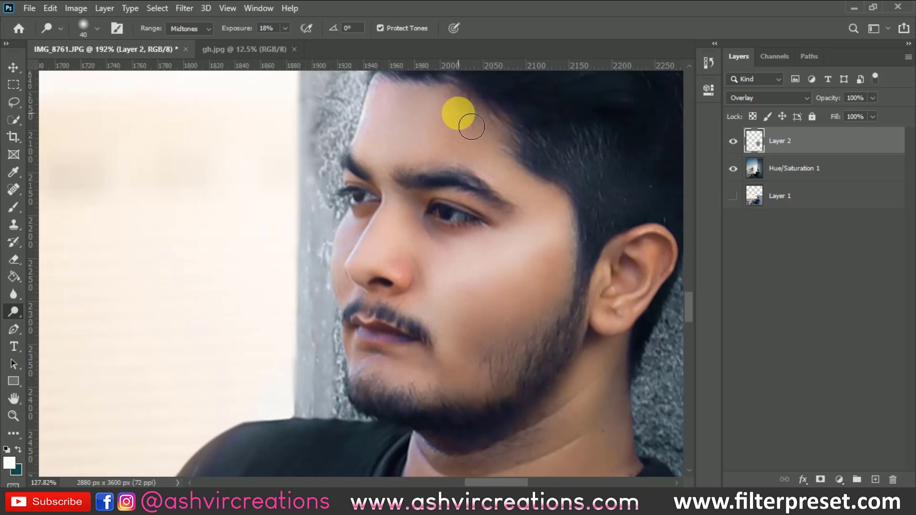
{"action": "scroll", "coordinate": [456, 115], "scroll_direction": "down", "scroll_amount": 4}
{"action": "scroll", "coordinate": [430, 104], "scroll_direction": "up", "scroll_amount": 3}
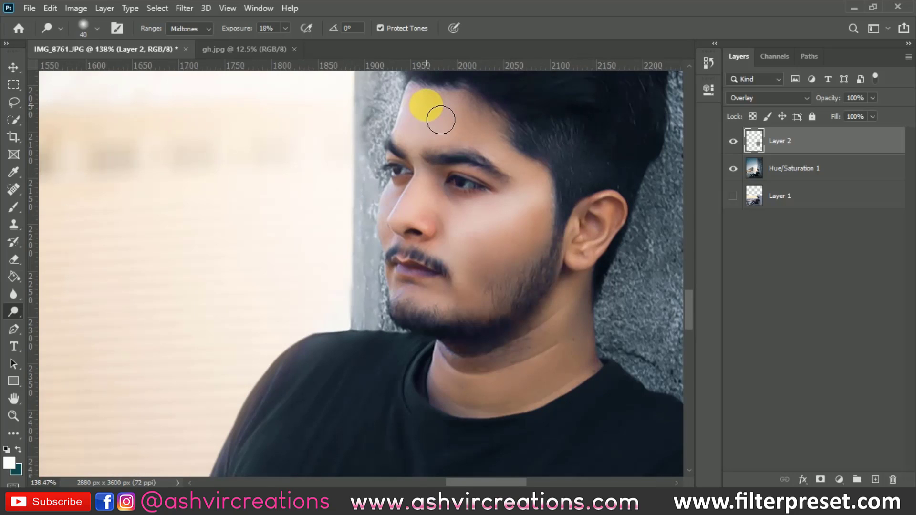
{"action": "scroll", "coordinate": [496, 143], "scroll_direction": "down", "scroll_amount": 1}
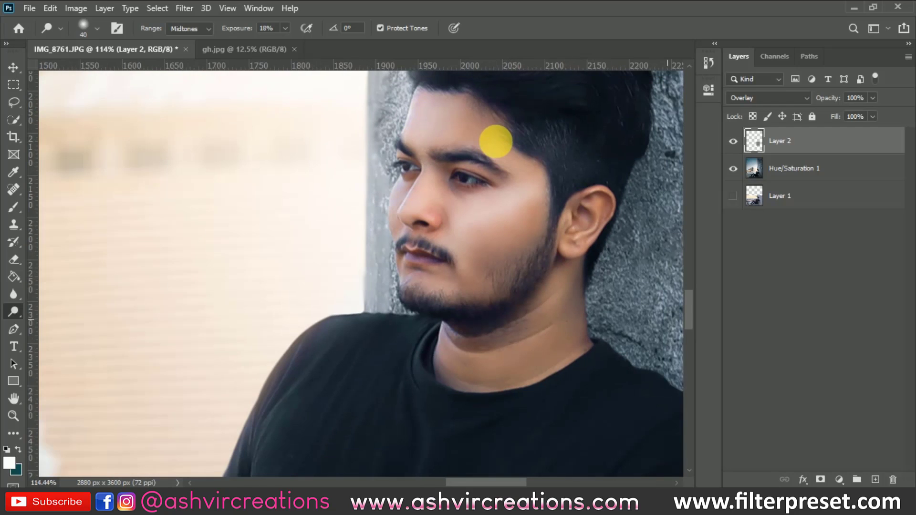
{"action": "scroll", "coordinate": [500, 165], "scroll_direction": "up", "scroll_amount": 1}
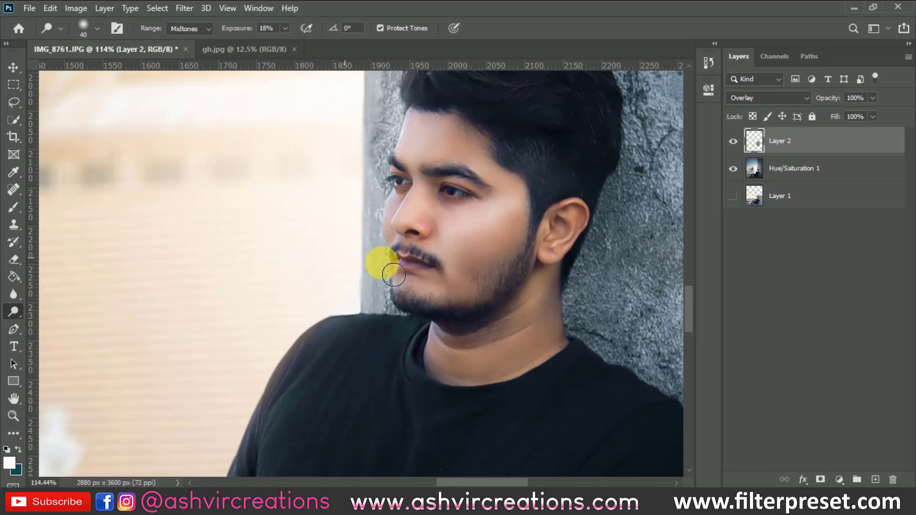
{"action": "scroll", "coordinate": [444, 263], "scroll_direction": "up", "scroll_amount": 1}
Smooth the skin beside the mouth on the Hue/Saturation 1 layer using the Mixer Brush at 25 px
{"action": "left_click", "coordinate": [777, 171]}
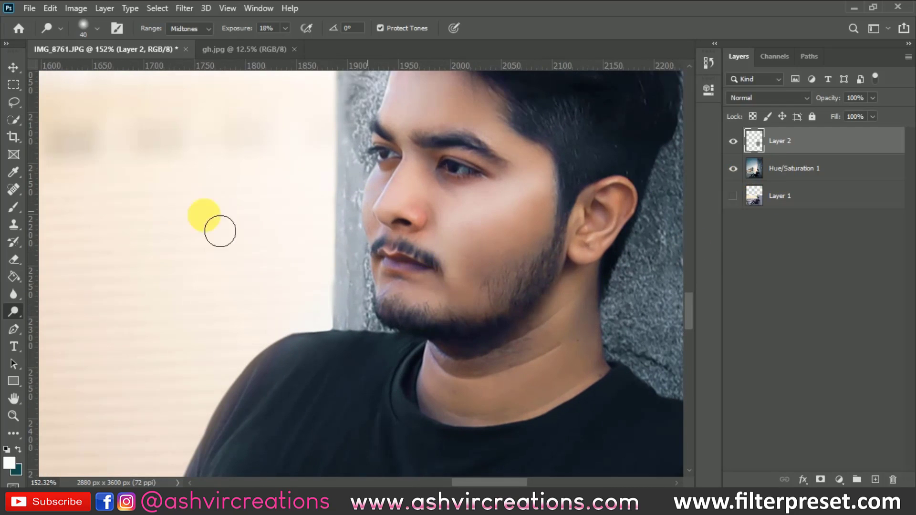
{"action": "mouse_move", "coordinate": [12, 205]}
{"action": "left_mouse_down"}
{"action": "mouse_move", "coordinate": [43, 213]}
{"action": "mouse_move", "coordinate": [25, 210]}
{"action": "mouse_move", "coordinate": [43, 232]}
{"action": "left_mouse_up"}
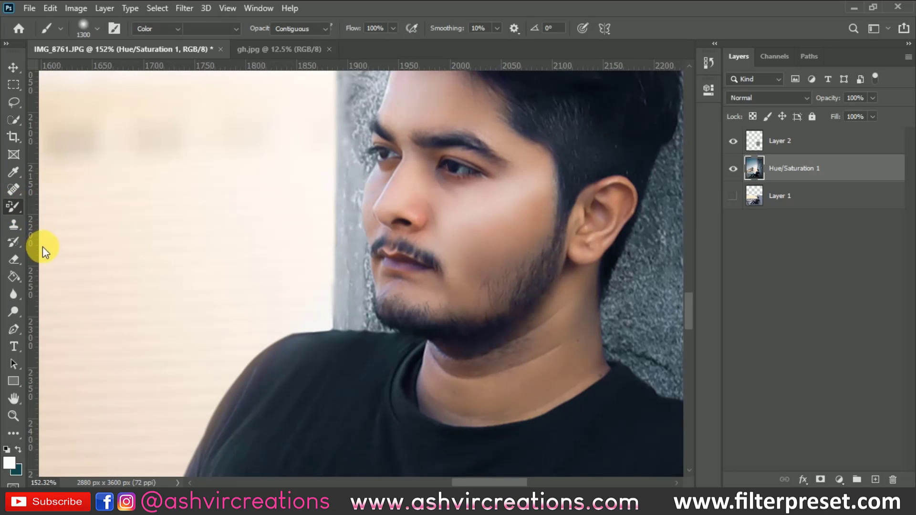
{"action": "left_click", "coordinate": [15, 204]}
{"action": "left_click", "coordinate": [48, 245]}
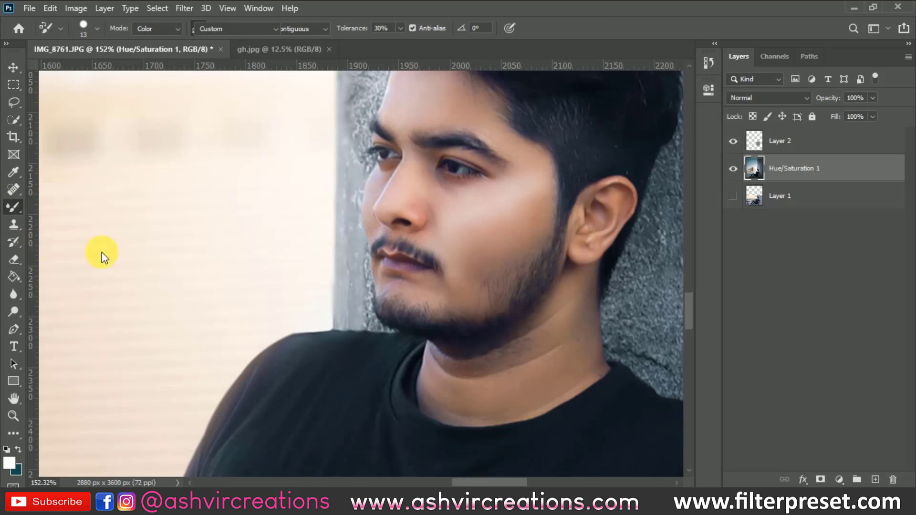
{"action": "scroll", "coordinate": [528, 307], "scroll_direction": "up", "scroll_amount": 2, "text": "alt"}
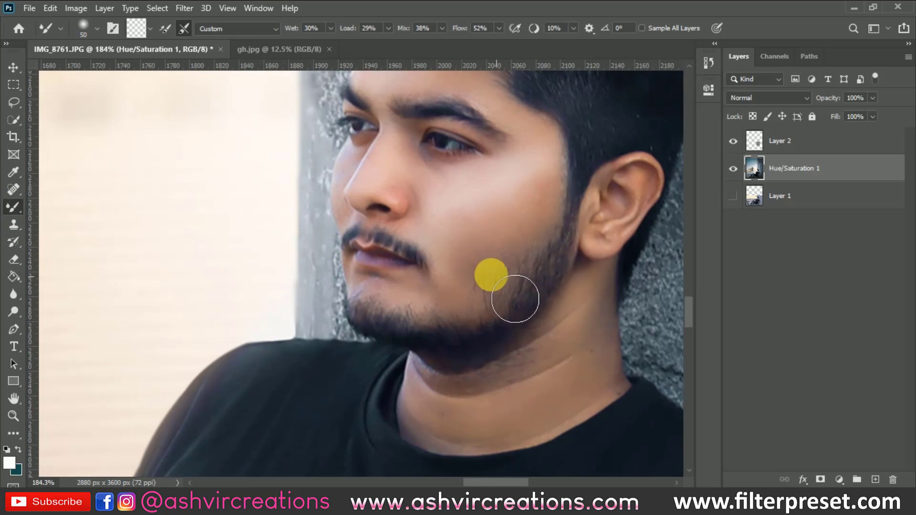
{"action": "scroll", "coordinate": [515, 297], "scroll_direction": "up", "scroll_amount": 3, "text": "alt"}
{"action": "key", "text": "bracketleft"}
{"action": "mouse_move", "coordinate": [438, 279]}
{"action": "left_mouse_down"}
{"action": "mouse_move", "coordinate": [394, 283]}
{"action": "mouse_move", "coordinate": [463, 281]}
{"action": "mouse_move", "coordinate": [447, 284]}
{"action": "mouse_move", "coordinate": [446, 273]}
{"action": "mouse_move", "coordinate": [390, 291]}
{"action": "mouse_move", "coordinate": [433, 280]}
{"action": "left_mouse_up"}
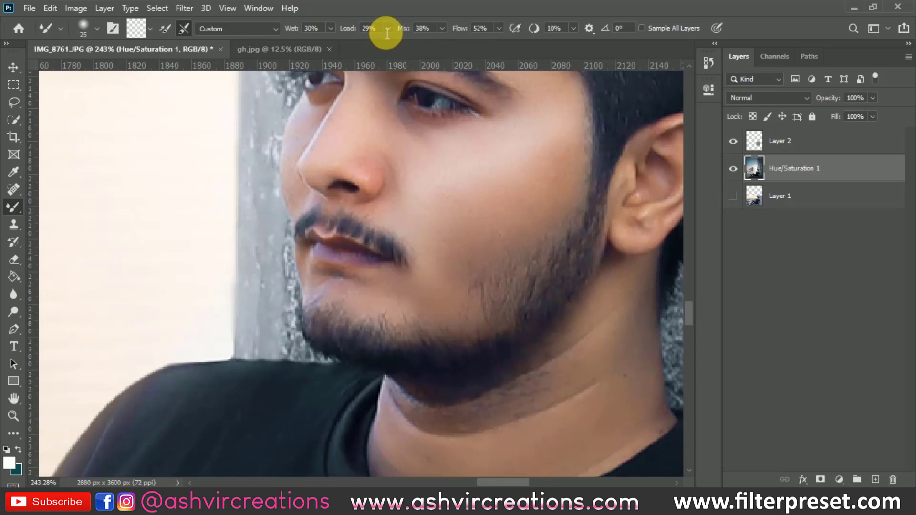
{"action": "left_click", "coordinate": [184, 29]}
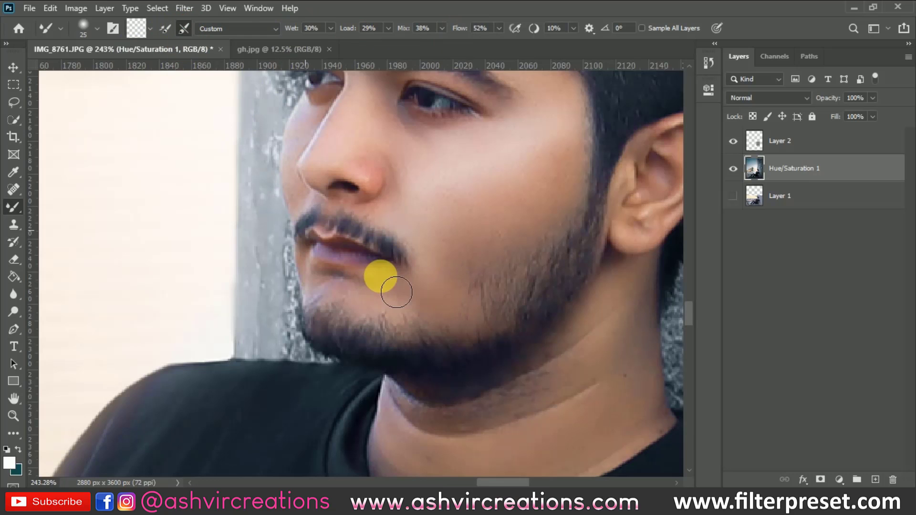
Burn the shadow along the lower cheek and beard line on Layer 2, adjusting the Burn tool's exposure
{"action": "scroll", "coordinate": [470, 298], "scroll_direction": "down", "scroll_amount": 2}
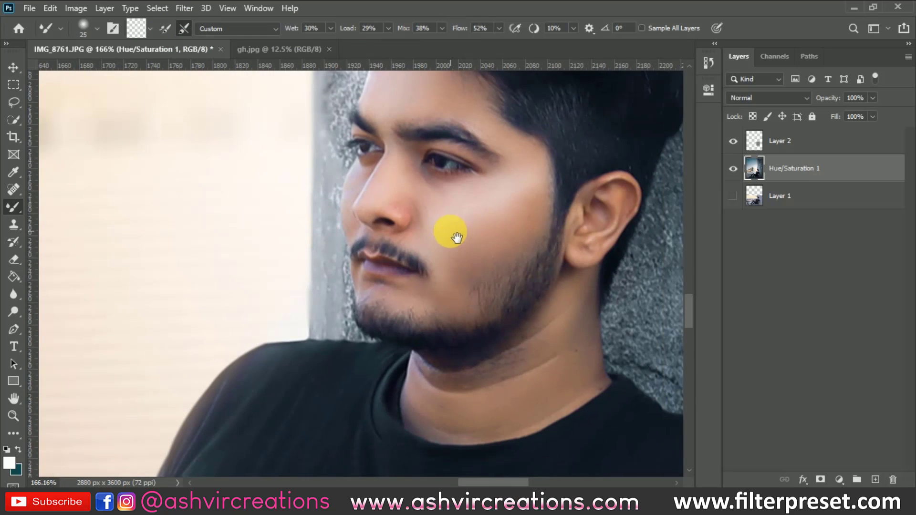
{"action": "scroll", "coordinate": [450, 236], "scroll_direction": "up", "scroll_amount": 2}
{"action": "scroll", "coordinate": [432, 266], "scroll_direction": "up", "scroll_amount": 1}
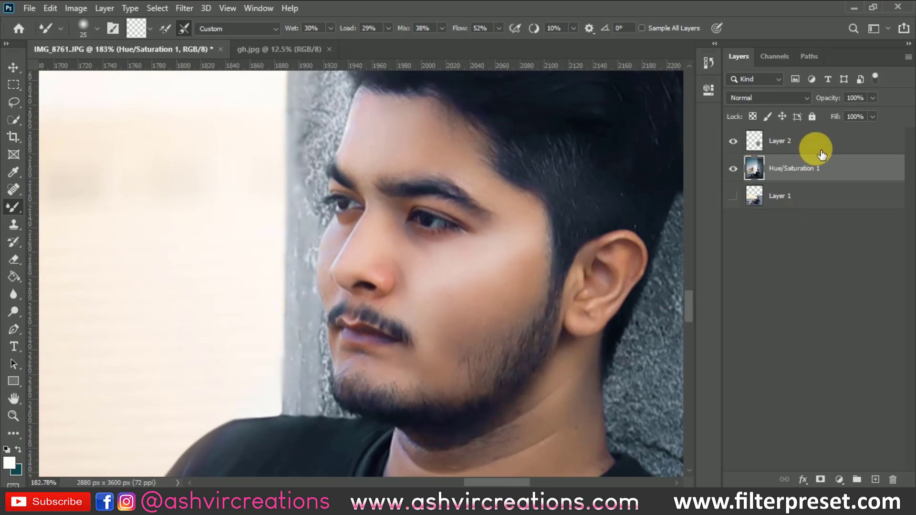
{"action": "left_click", "coordinate": [816, 151]}
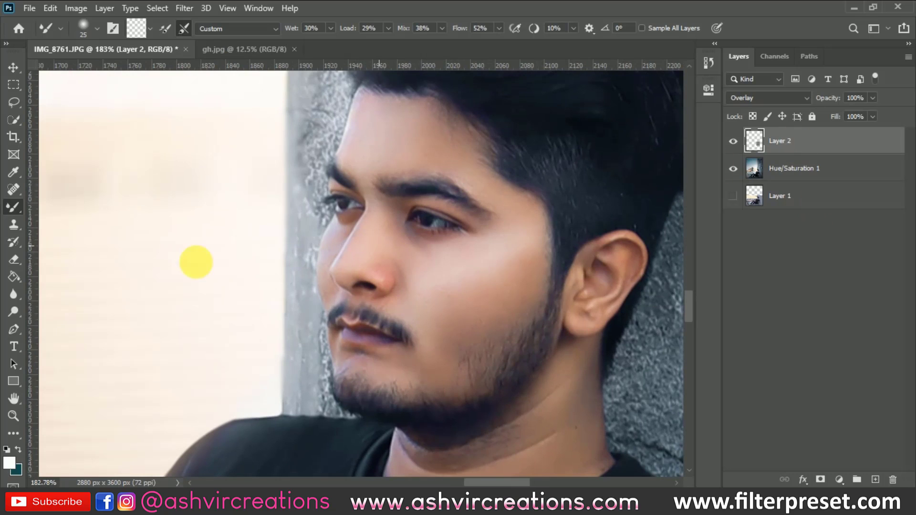
{"action": "left_click", "coordinate": [15, 311]}
{"action": "left_click", "coordinate": [50, 319]}
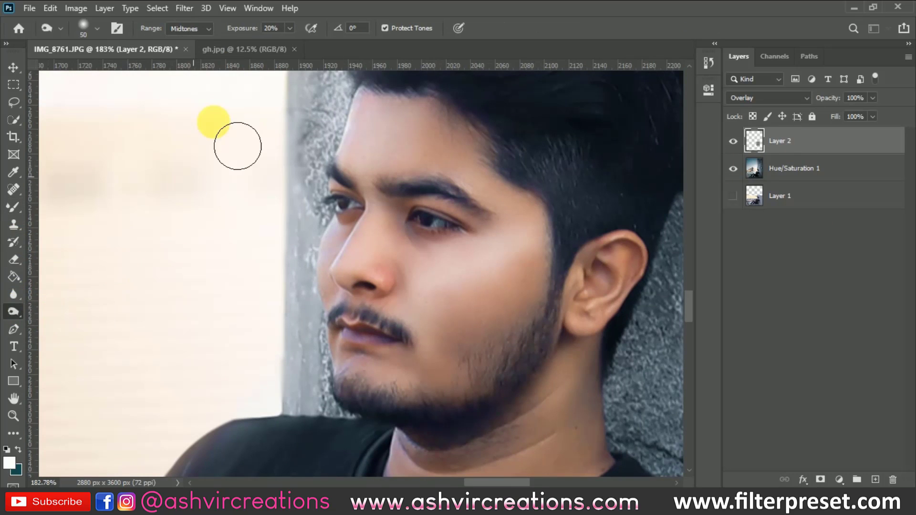
{"action": "left_click_drag", "start_coordinate": [245, 29], "coordinate": [241, 28]}
{"action": "mouse_move", "coordinate": [542, 325]}
{"action": "left_mouse_down"}
{"action": "mouse_move", "coordinate": [469, 340]}
{"action": "mouse_move", "coordinate": [577, 301]}
{"action": "mouse_move", "coordinate": [518, 350]}
{"action": "mouse_move", "coordinate": [472, 374]}
{"action": "mouse_move", "coordinate": [450, 428]}
{"action": "mouse_move", "coordinate": [552, 351]}
{"action": "mouse_move", "coordinate": [448, 393]}
{"action": "mouse_move", "coordinate": [489, 371]}
{"action": "mouse_move", "coordinate": [482, 356]}
{"action": "mouse_move", "coordinate": [456, 410]}
{"action": "mouse_move", "coordinate": [537, 398]}
{"action": "mouse_move", "coordinate": [615, 343]}
{"action": "mouse_move", "coordinate": [564, 351]}
{"action": "mouse_move", "coordinate": [510, 270]}
{"action": "mouse_move", "coordinate": [418, 204]}
{"action": "mouse_move", "coordinate": [422, 255]}
{"action": "mouse_move", "coordinate": [376, 257]}
{"action": "mouse_move", "coordinate": [403, 284]}
{"action": "mouse_move", "coordinate": [372, 266]}
{"action": "mouse_move", "coordinate": [404, 285]}
{"action": "mouse_move", "coordinate": [399, 279]}
{"action": "mouse_move", "coordinate": [408, 306]}
{"action": "mouse_move", "coordinate": [401, 282]}
{"action": "mouse_move", "coordinate": [394, 305]}
{"action": "mouse_move", "coordinate": [393, 277]}
{"action": "mouse_move", "coordinate": [362, 315]}
{"action": "mouse_move", "coordinate": [396, 268]}
{"action": "mouse_move", "coordinate": [376, 314]}
{"action": "mouse_move", "coordinate": [400, 272]}
{"action": "mouse_move", "coordinate": [380, 310]}
{"action": "mouse_move", "coordinate": [396, 308]}
{"action": "mouse_move", "coordinate": [393, 282]}
{"action": "mouse_move", "coordinate": [411, 288]}
{"action": "left_mouse_up"}
Darken the side of the nose near the inner eye corner with a 25 px Burn brush at 36% exposure
{"action": "scroll", "coordinate": [376, 257], "scroll_direction": "up", "scroll_amount": 1}
{"action": "scroll", "coordinate": [400, 269], "scroll_direction": "up", "scroll_amount": 2}
{"action": "left_click_drag", "start_coordinate": [242, 29], "coordinate": [255, 29]}
{"action": "mouse_move", "coordinate": [352, 285]}
{"action": "left_mouse_down"}
{"action": "mouse_move", "coordinate": [370, 303]}
{"action": "mouse_move", "coordinate": [388, 288]}
{"action": "mouse_move", "coordinate": [358, 327]}
{"action": "mouse_move", "coordinate": [397, 267]}
{"action": "mouse_move", "coordinate": [382, 340]}
{"action": "mouse_move", "coordinate": [427, 286]}
{"action": "mouse_move", "coordinate": [403, 296]}
{"action": "mouse_move", "coordinate": [393, 334]}
{"action": "mouse_move", "coordinate": [390, 293]}
{"action": "mouse_move", "coordinate": [348, 328]}
{"action": "mouse_move", "coordinate": [442, 287]}
{"action": "mouse_move", "coordinate": [417, 292]}
{"action": "mouse_move", "coordinate": [404, 276]}
{"action": "left_mouse_up"}
Toggle Layer 2's visibility to compare the face retouch, and lower the layer's opacity to 80%
{"action": "left_click", "coordinate": [745, 149]}
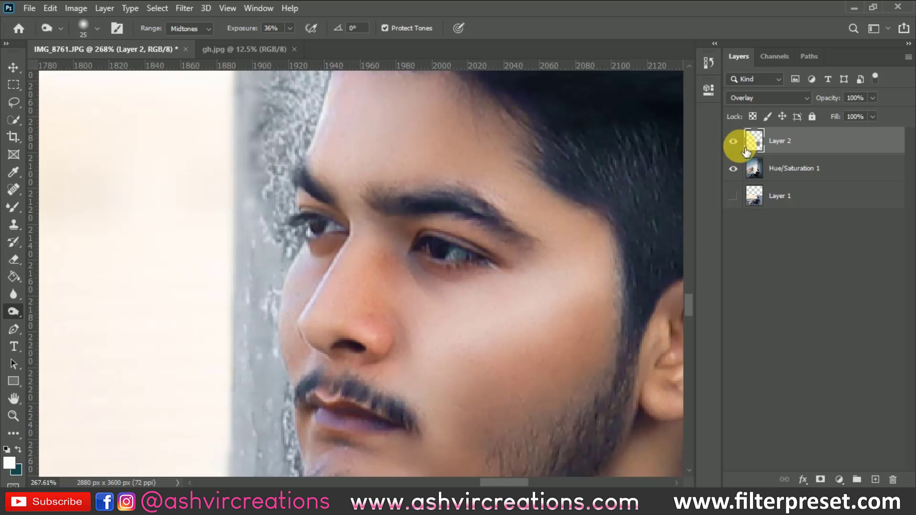
{"action": "left_click", "coordinate": [742, 144]}
{"action": "left_click", "coordinate": [743, 142]}
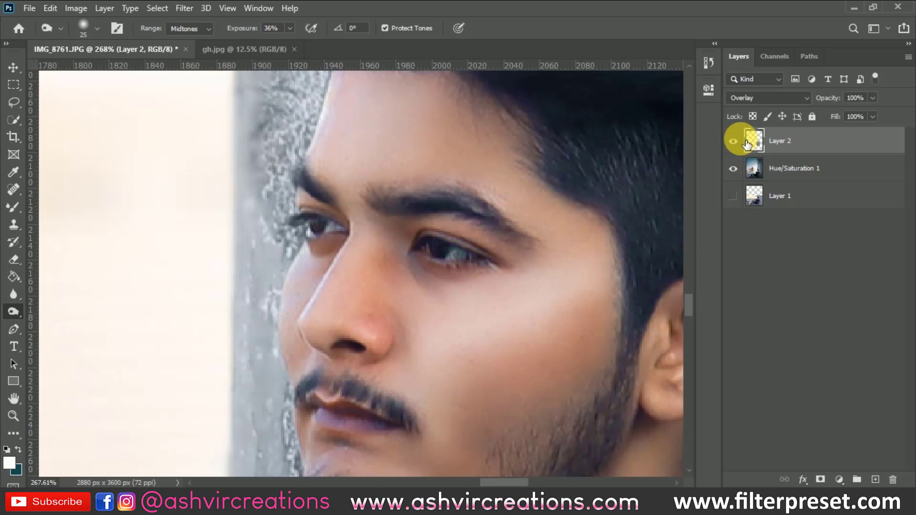
{"action": "scroll", "coordinate": [560, 201], "scroll_direction": "down", "scroll_amount": 2}
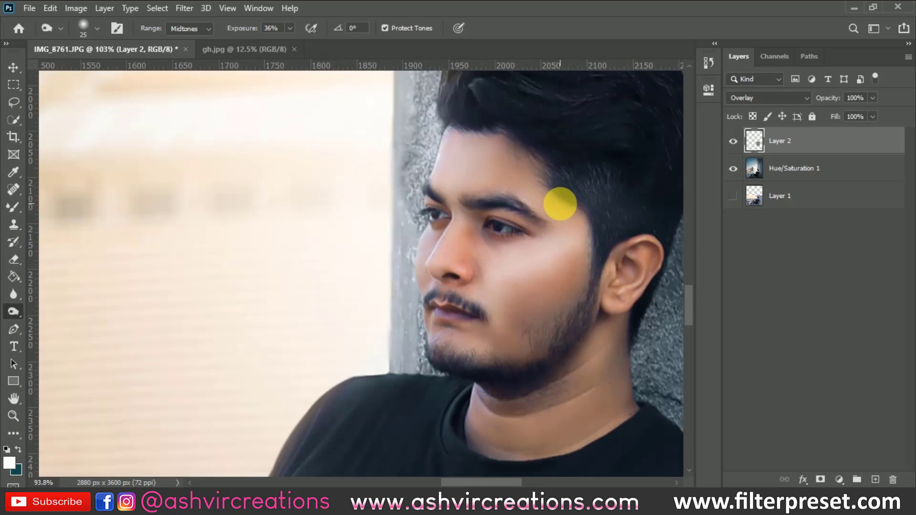
{"action": "scroll", "coordinate": [560, 204], "scroll_direction": "down", "scroll_amount": 1}
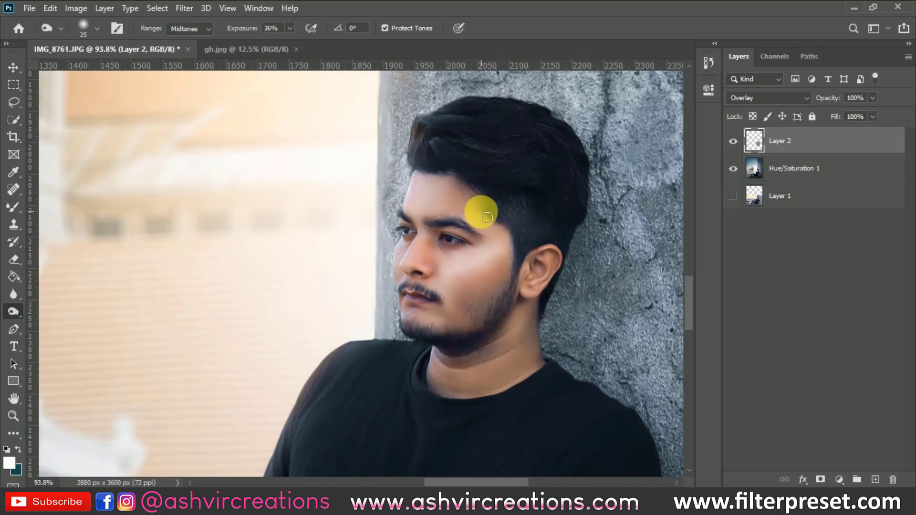
{"action": "scroll", "coordinate": [481, 210], "scroll_direction": "down", "scroll_amount": 2}
{"action": "scroll", "coordinate": [480, 207], "scroll_direction": "up", "scroll_amount": 2}
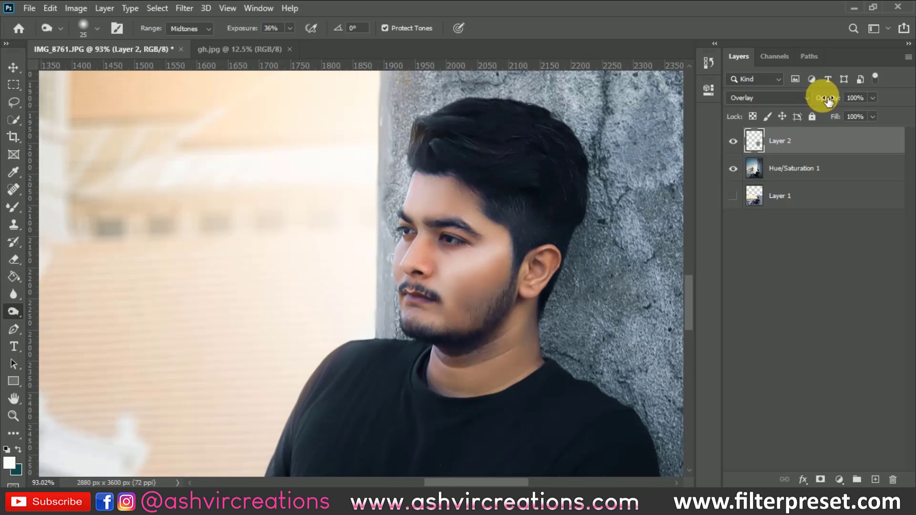
{"action": "left_click_drag", "start_coordinate": [830, 100], "coordinate": [815, 102]}
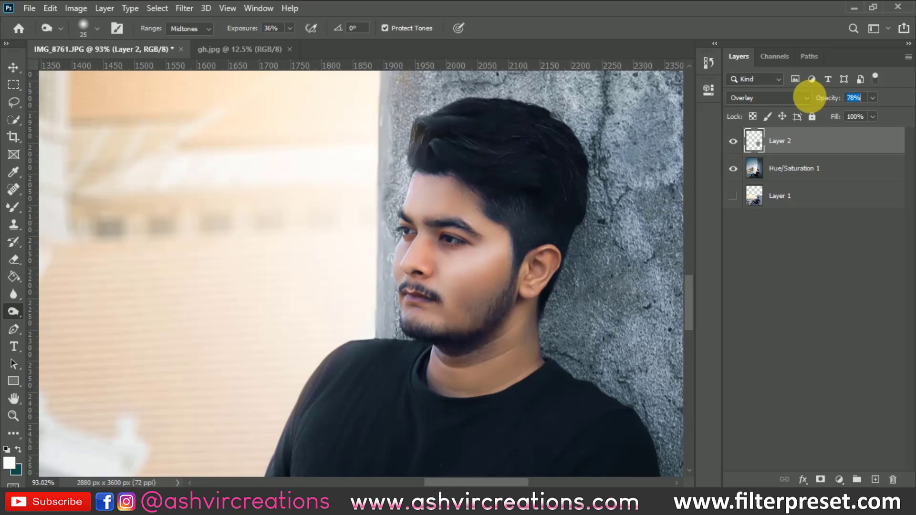
Set up the Eraser with a 40 px brush at 40% opacity for softening the face retouch on Layer 2
{"action": "scroll", "coordinate": [541, 219], "scroll_direction": "up", "scroll_amount": 4}
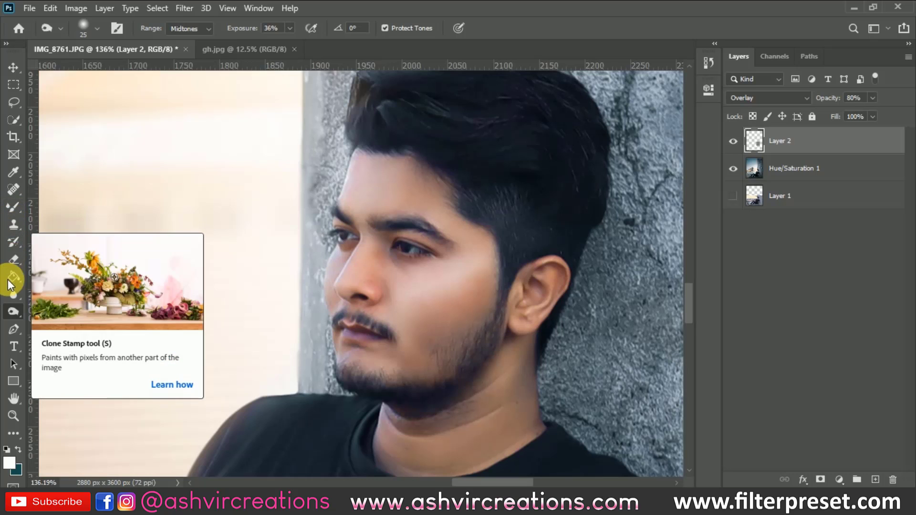
{"action": "left_click", "coordinate": [15, 260]}
{"action": "scroll", "coordinate": [354, 225], "scroll_direction": "up", "scroll_amount": 3}
{"action": "key", "text": "bracketleft"}
{"action": "key", "text": "bracketleft"}
{"action": "key", "text": "bracketleft"}
{"action": "key", "text": "bracketleft"}
{"action": "key", "text": "bracketleft"}
{"action": "key", "text": "bracketleft"}
{"action": "key", "text": "bracketleft"}
{"action": "key", "text": "bracketleft"}
{"action": "key", "text": "bracketleft"}
{"action": "key", "text": "bracketleft"}
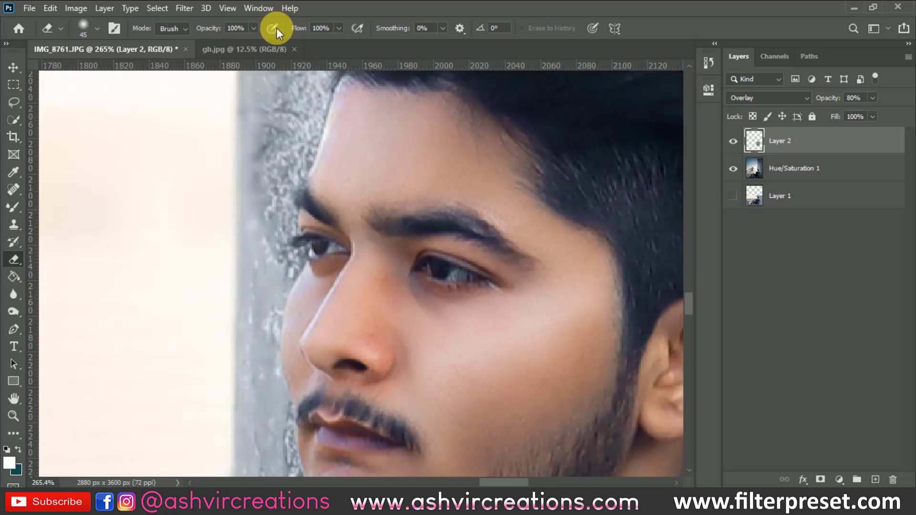
{"action": "left_click_drag", "start_coordinate": [214, 28], "coordinate": [181, 28]}
{"action": "key", "text": "bracketleft"}
{"action": "key", "text": "bracketleft"}
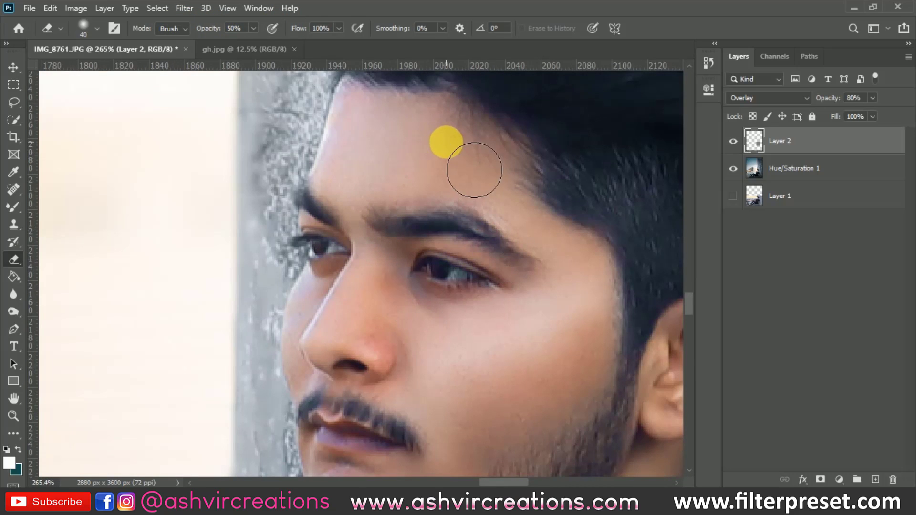
{"action": "left_click_drag", "start_coordinate": [213, 29], "coordinate": [206, 28]}
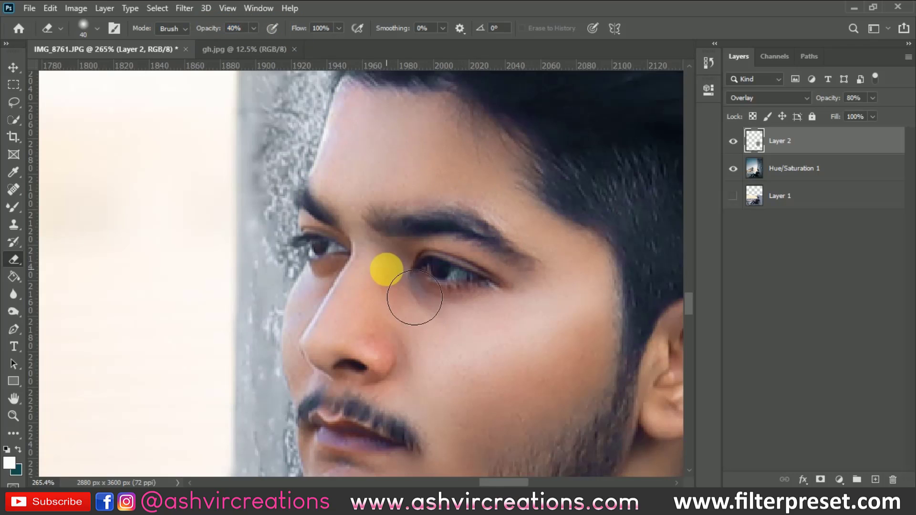
Merge Layer 2 and Hue/Saturation 1 into a single layer above Layer 1
{"action": "key", "text": "h"}
{"action": "left_click", "coordinate": [539, 216]}
{"action": "key", "text": "ctrl+0"}
{"action": "key", "text": "v"}
{"action": "left_click", "coordinate": [804, 173]}
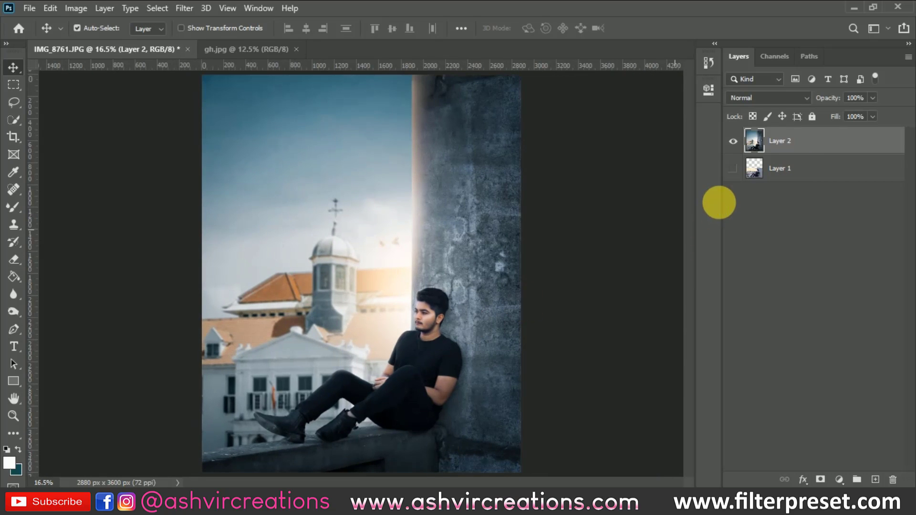
Duplicate Layer 2 and set the copy's blend mode to Screen
{"action": "key", "text": "ctrl+j"}
{"action": "left_click", "coordinate": [753, 98]}
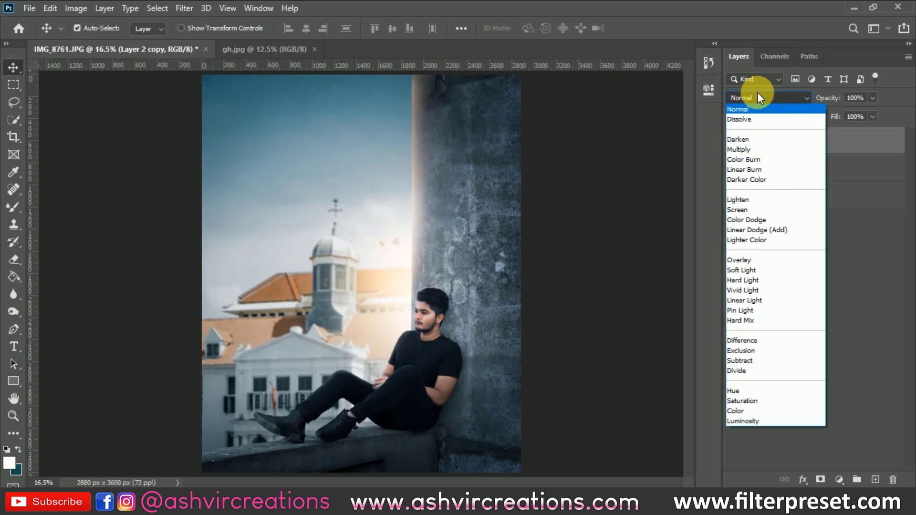
{"action": "left_click", "coordinate": [743, 209]}
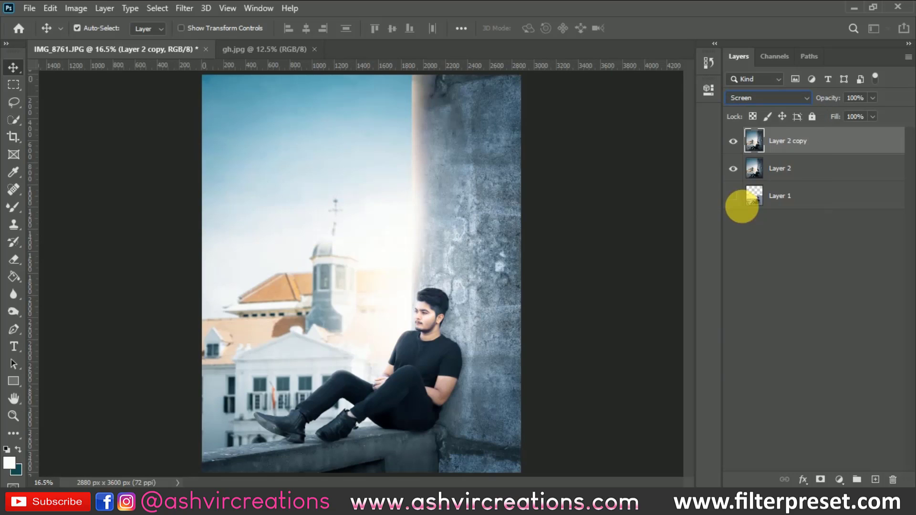
Restrict the Screen copy to bright areas with Blend If, splitting the Underlying Layer's black slider to 140 / 196
{"action": "right_click", "coordinate": [838, 143]}
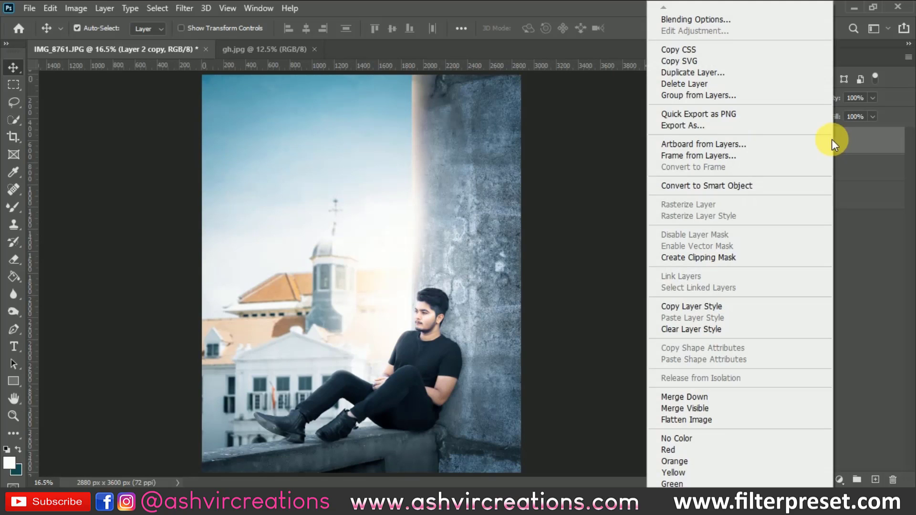
{"action": "left_click", "coordinate": [721, 19]}
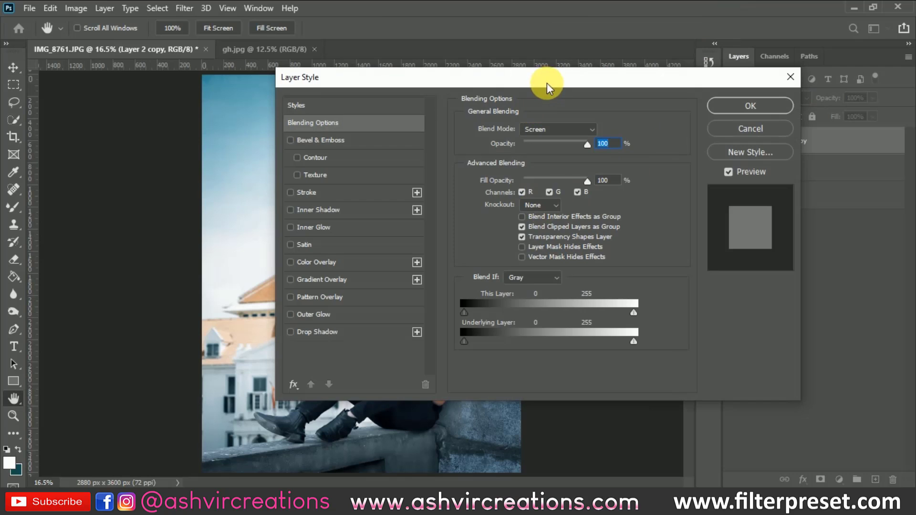
{"action": "left_click_drag", "start_coordinate": [547, 83], "coordinate": [725, 20]}
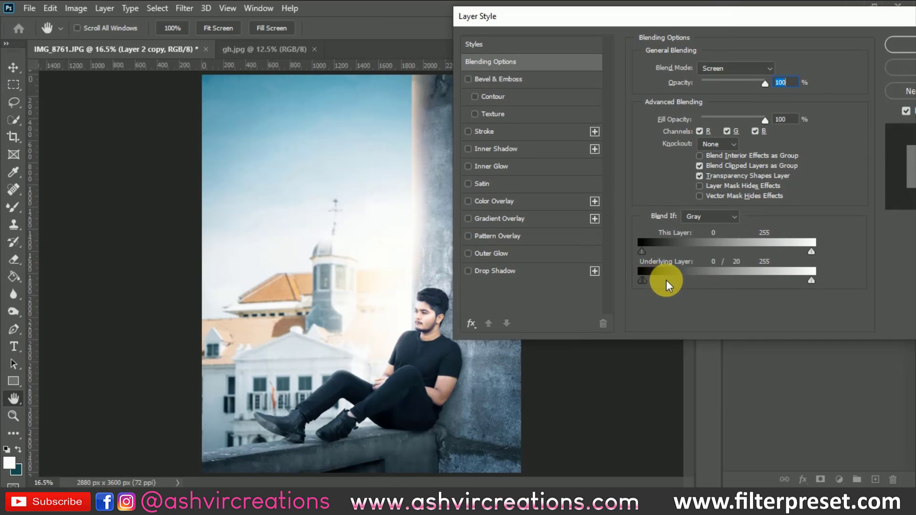
{"action": "left_click_drag", "start_coordinate": [706, 284], "coordinate": [730, 282]}
{"action": "left_click_drag", "start_coordinate": [641, 280], "coordinate": [771, 280]}
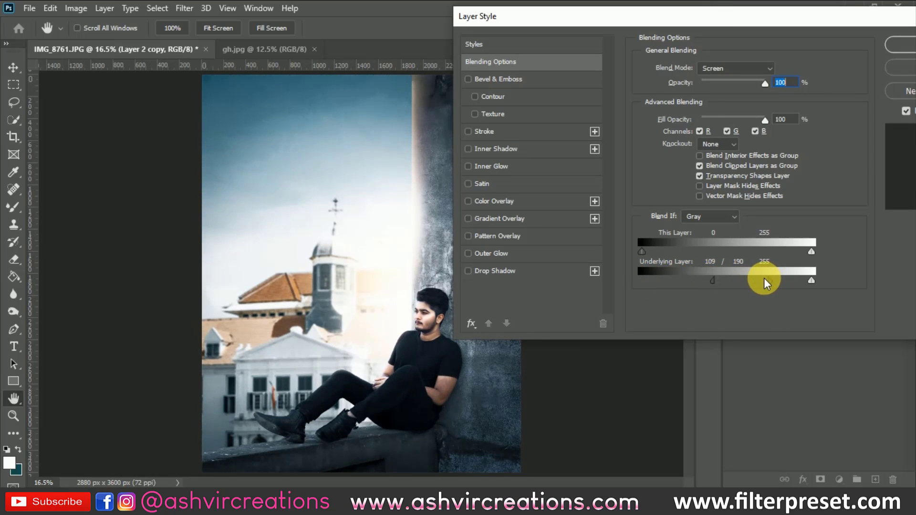
{"action": "scroll", "coordinate": [358, 274], "scroll_direction": "up", "scroll_amount": 1}
{"action": "left_click_drag", "start_coordinate": [358, 274], "coordinate": [228, 181]}
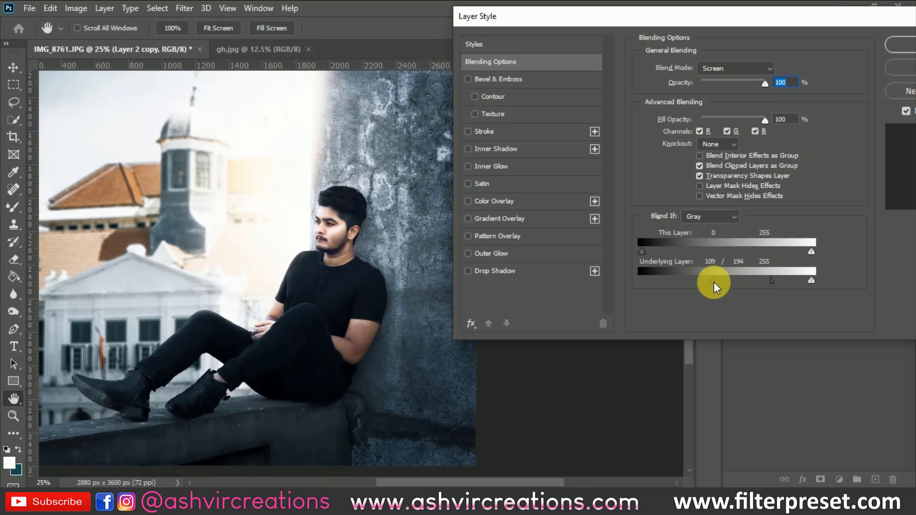
{"action": "left_click_drag", "start_coordinate": [734, 280], "coordinate": [729, 280]}
{"action": "left_click_drag", "start_coordinate": [770, 280], "coordinate": [734, 281]}
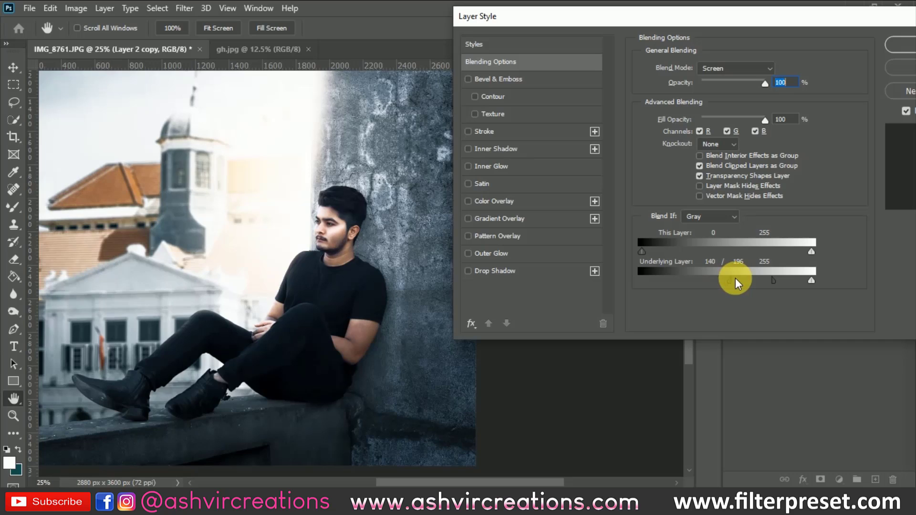
{"action": "left_click", "coordinate": [892, 46]}
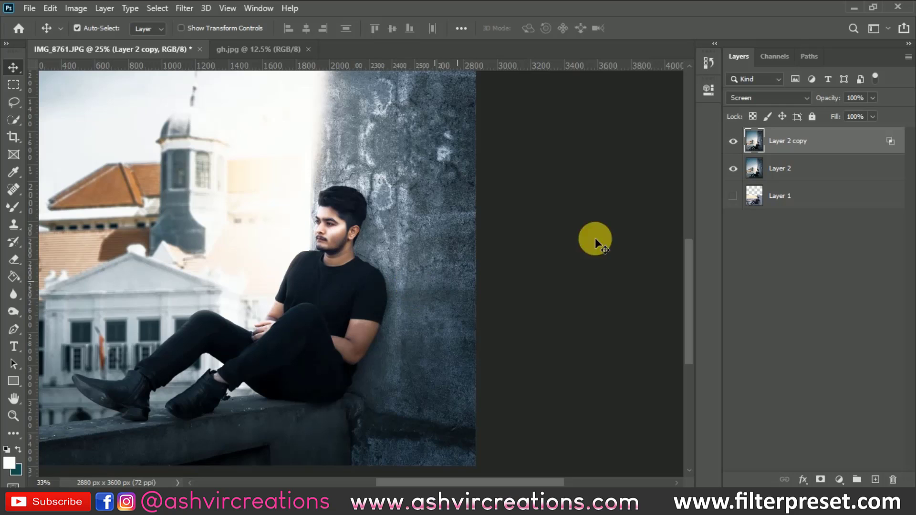
Toggle the Screen copy's visibility to compare the brightening on the man and wall
{"action": "scroll", "coordinate": [594, 238], "scroll_direction": "up", "scroll_amount": 1}
{"action": "left_click", "coordinate": [733, 141]}
{"action": "left_click", "coordinate": [740, 142]}
{"action": "left_click", "coordinate": [740, 141]}
{"action": "left_click", "coordinate": [741, 141]}
Rename the Screen-mode Layer 2 copy as DODG
{"action": "left_click", "coordinate": [783, 170]}
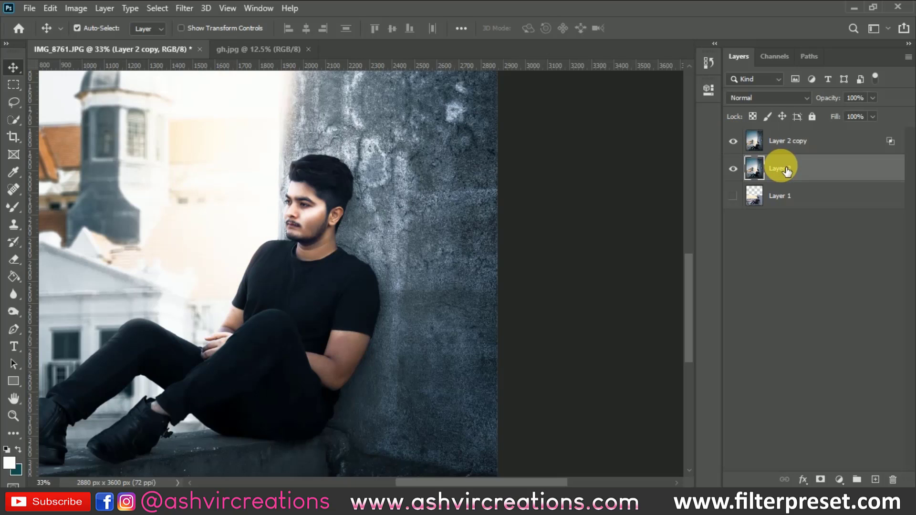
{"action": "double_click", "coordinate": [785, 141]}
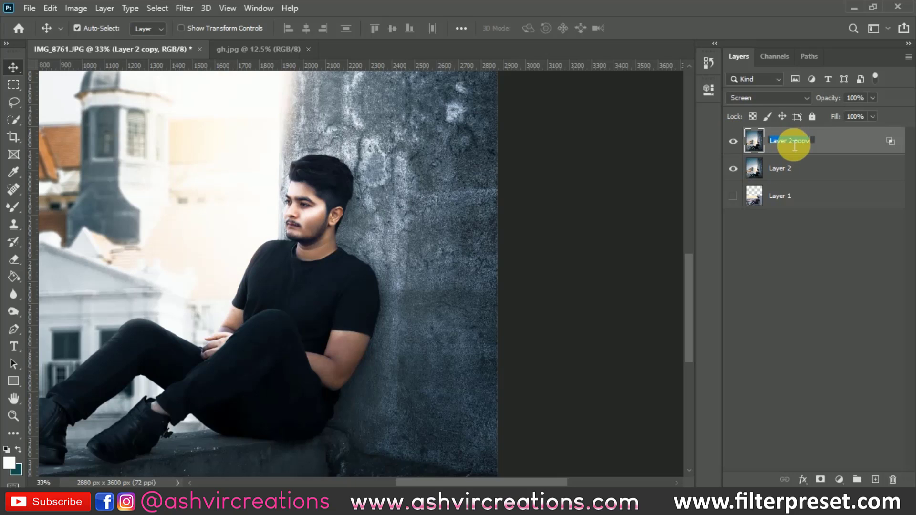
{"action": "type", "text": "DODG"}
{"action": "key", "text": "Return"}
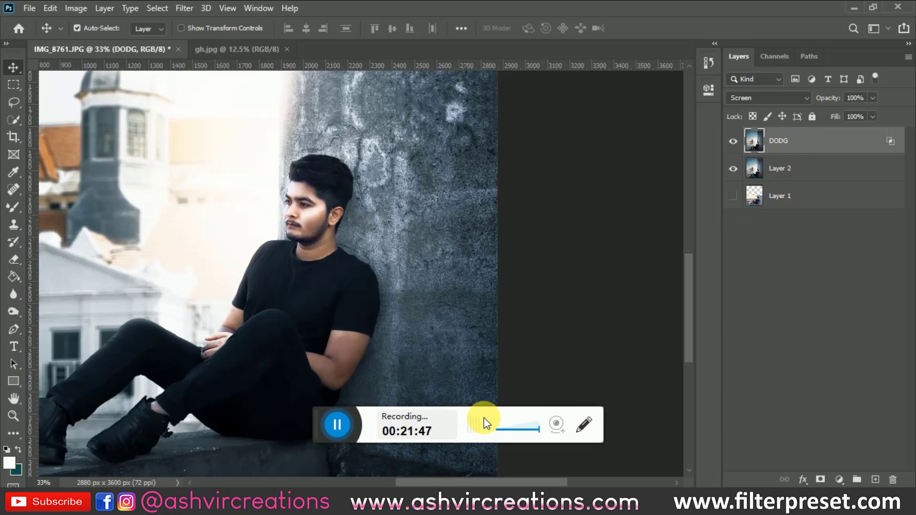
Duplicate Layer 2 again and move the new copy above the DODG layer
{"action": "left_click", "coordinate": [816, 173]}
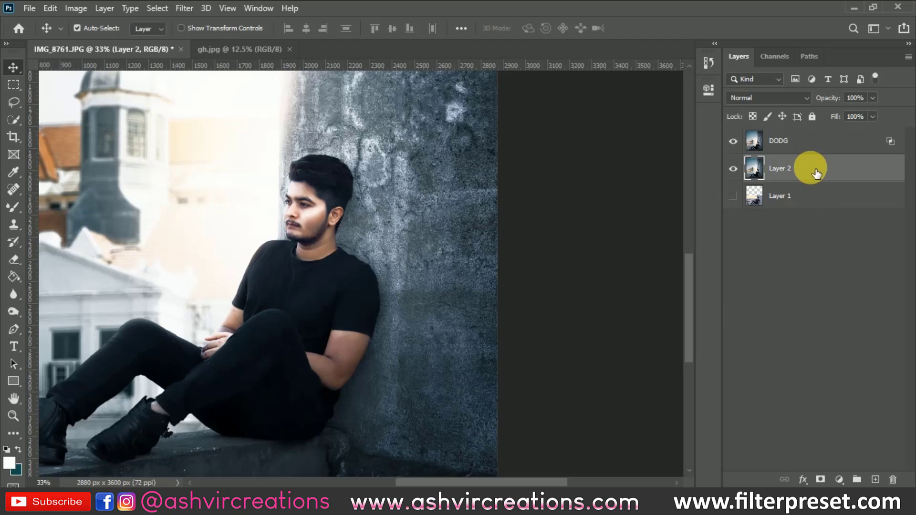
{"action": "key", "text": "ctrl+j"}
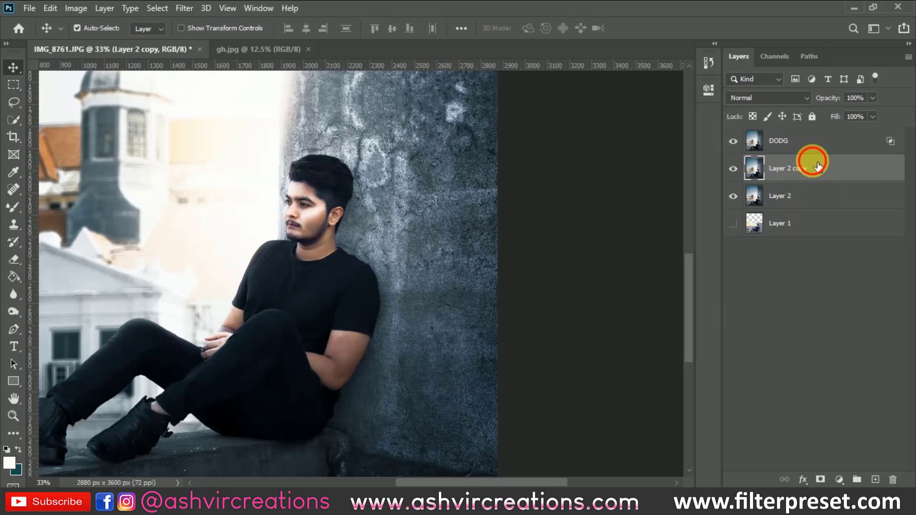
{"action": "key", "text": "ctrl+bracketright"}
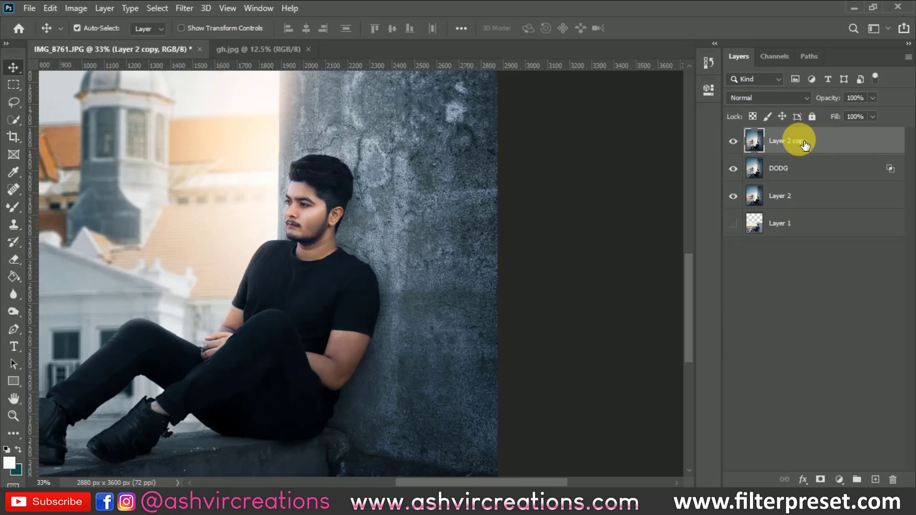
Rename the new top copy as BURN and set its blend mode to Multiply
{"action": "double_click", "coordinate": [803, 142]}
{"action": "type", "text": "BURN"}
{"action": "key", "text": "Return"}
{"action": "left_click", "coordinate": [759, 99]}
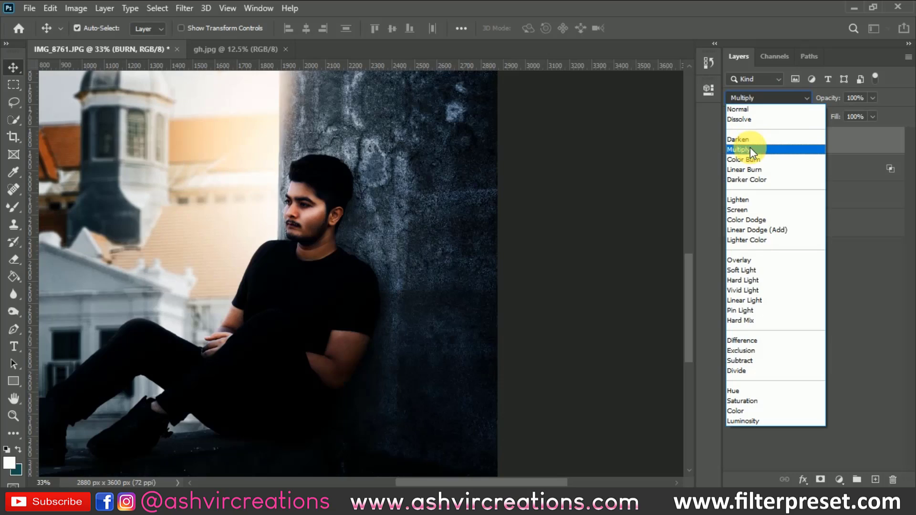
{"action": "left_click", "coordinate": [750, 146]}
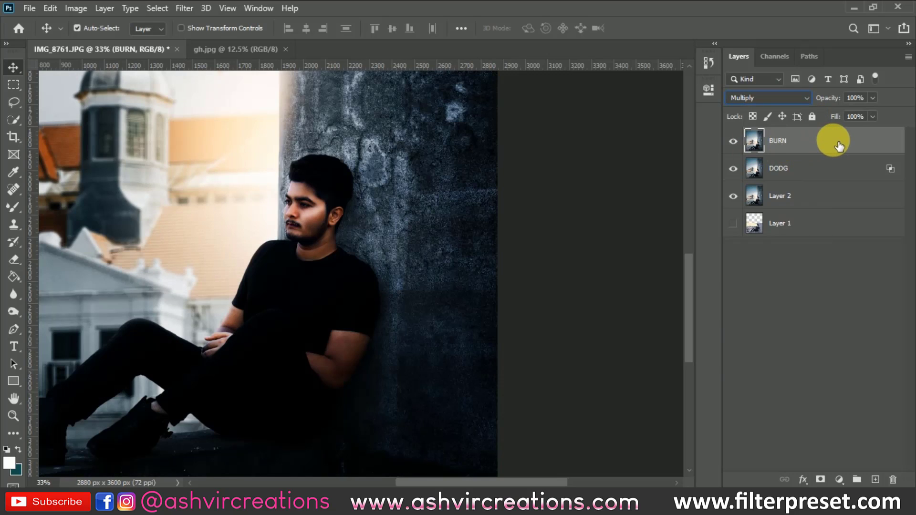
Limit the BURN layer with Blend If by splitting the Underlying Layer's white slider to 66 / 255
{"action": "double_click", "coordinate": [867, 142]}
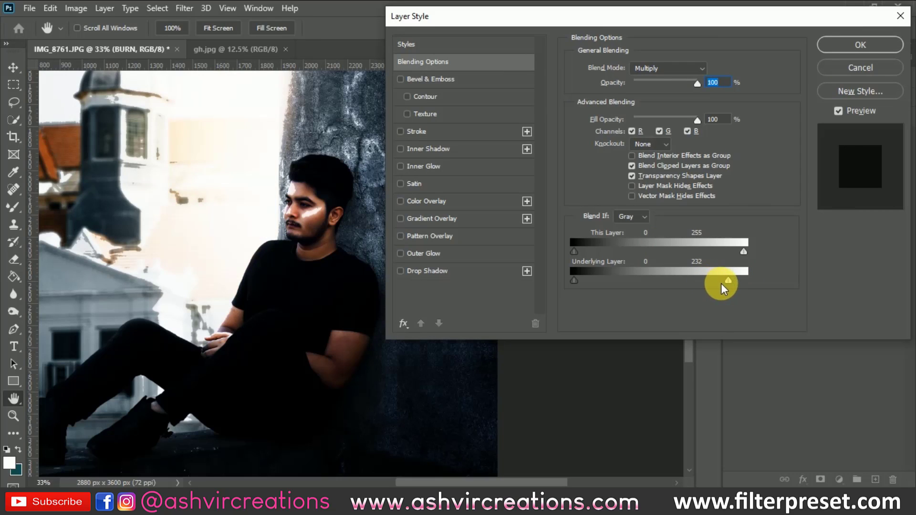
{"action": "left_click_drag", "start_coordinate": [724, 279], "coordinate": [648, 281]}
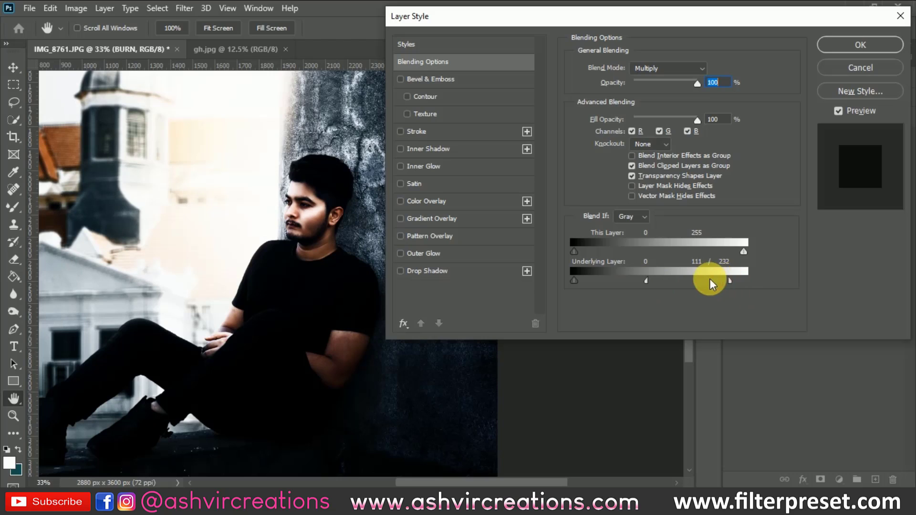
{"action": "left_click_drag", "start_coordinate": [694, 281], "coordinate": [749, 279]}
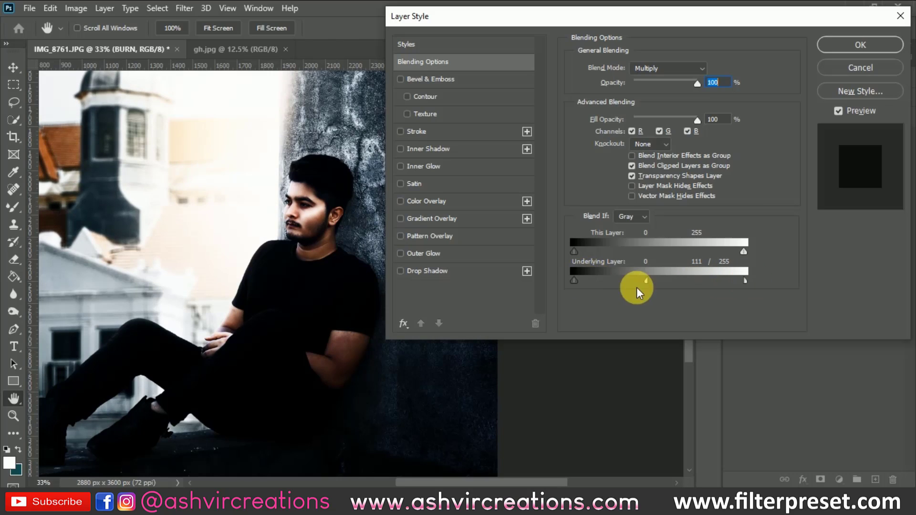
{"action": "left_click_drag", "start_coordinate": [643, 284], "coordinate": [617, 286]}
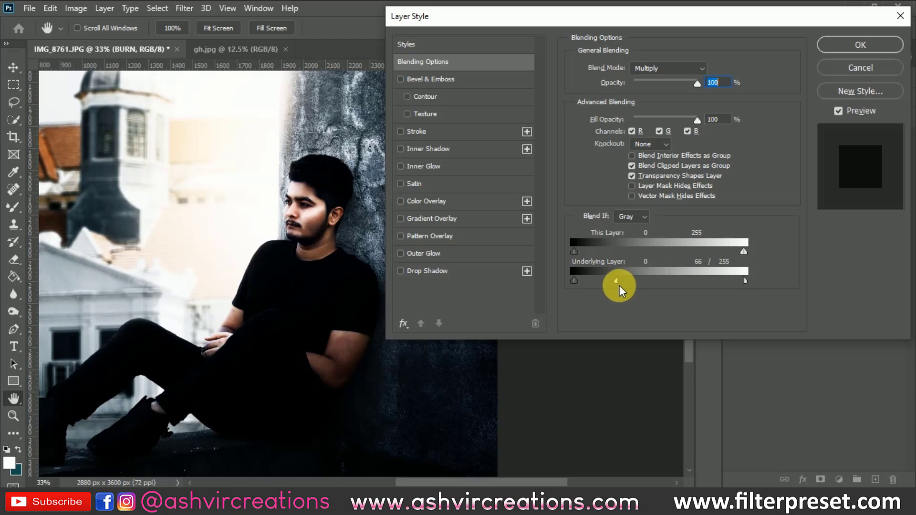
{"action": "left_click", "coordinate": [842, 47]}
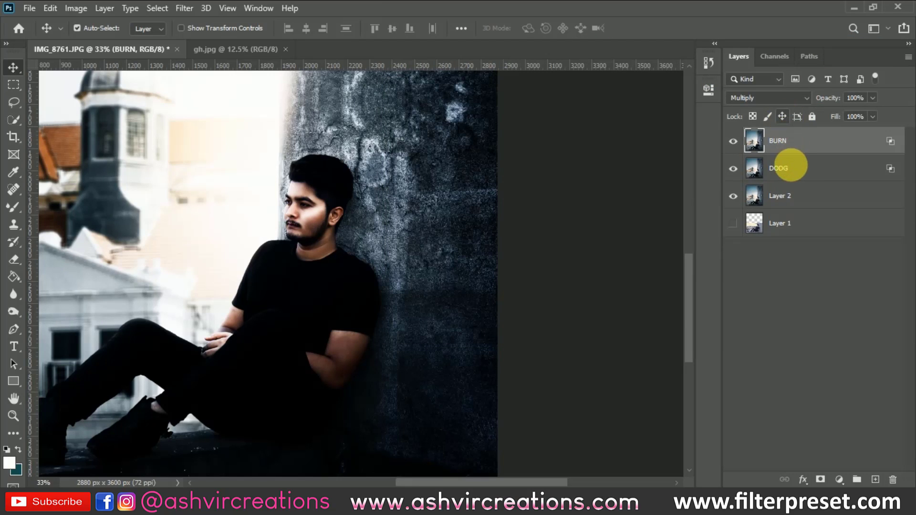
Group the BURN and DODG layers and add a white layer mask to the group
{"action": "left_click", "coordinate": [796, 170], "text": "shift"}
{"action": "key", "text": "ctrl+g"}
{"action": "left_click", "coordinate": [820, 480]}
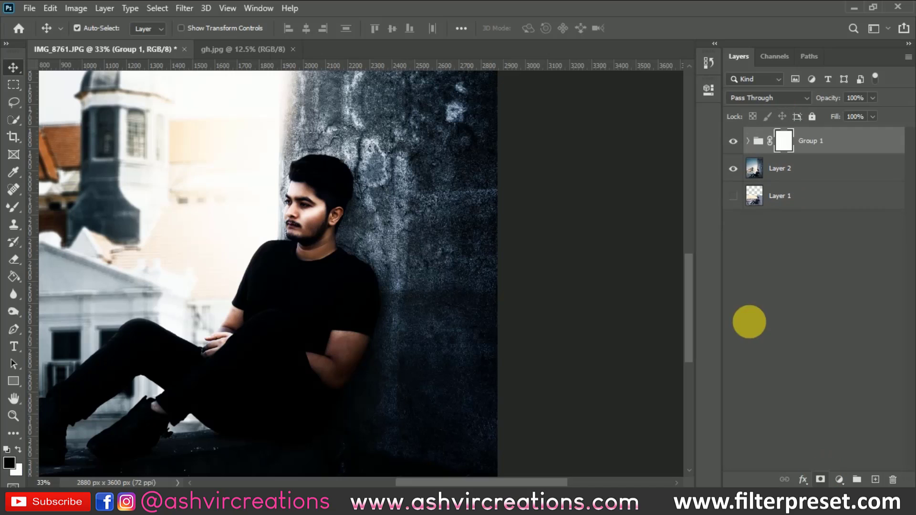
Use Apply Image on the Group 1 mask with Layer 2 as source layer, RGB channel and Multiply blending at 100%
{"action": "left_click", "coordinate": [85, 8]}
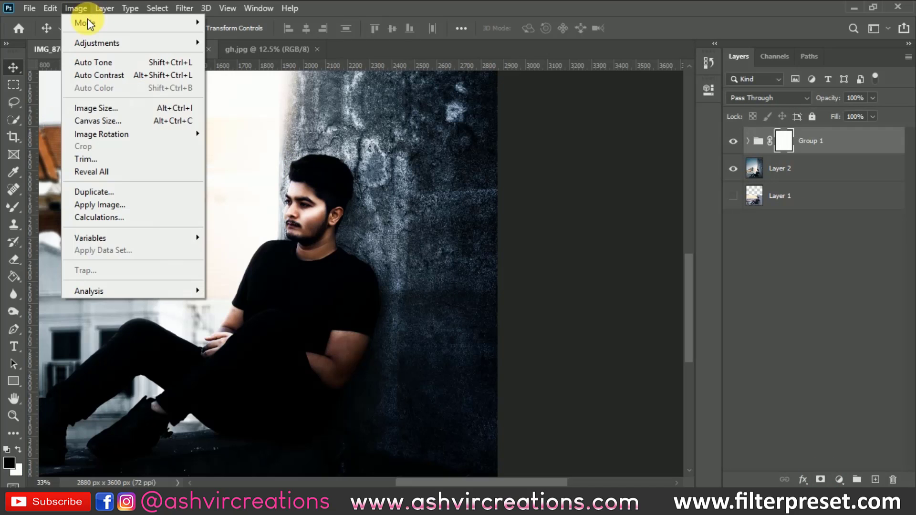
{"action": "left_click", "coordinate": [112, 205]}
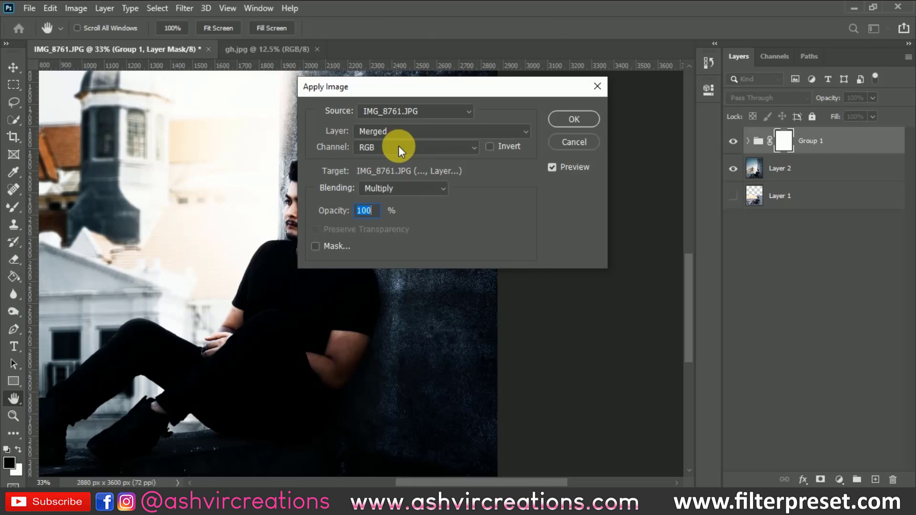
{"action": "left_click", "coordinate": [398, 129]}
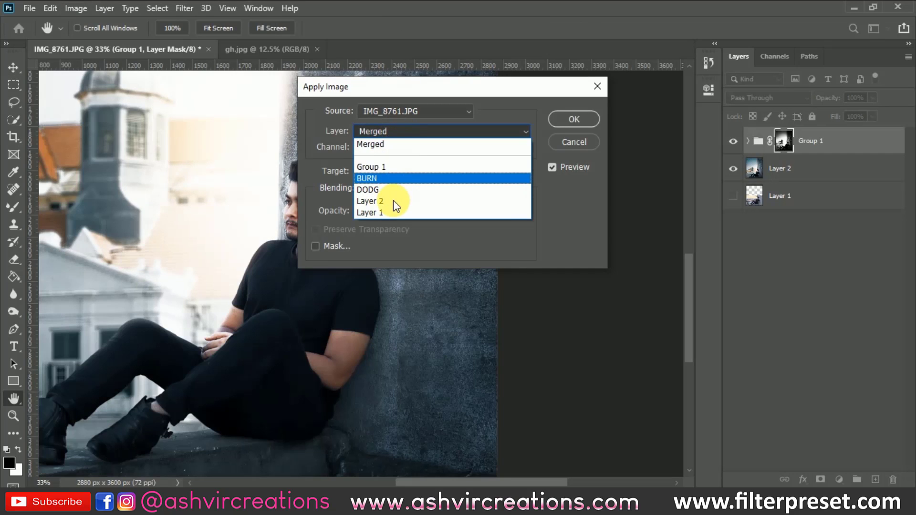
{"action": "left_click", "coordinate": [393, 200]}
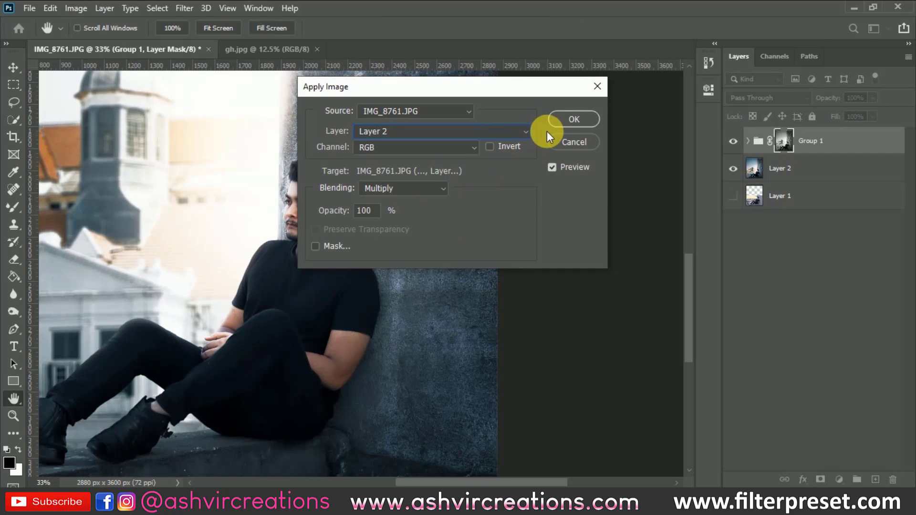
{"action": "left_click", "coordinate": [563, 120]}
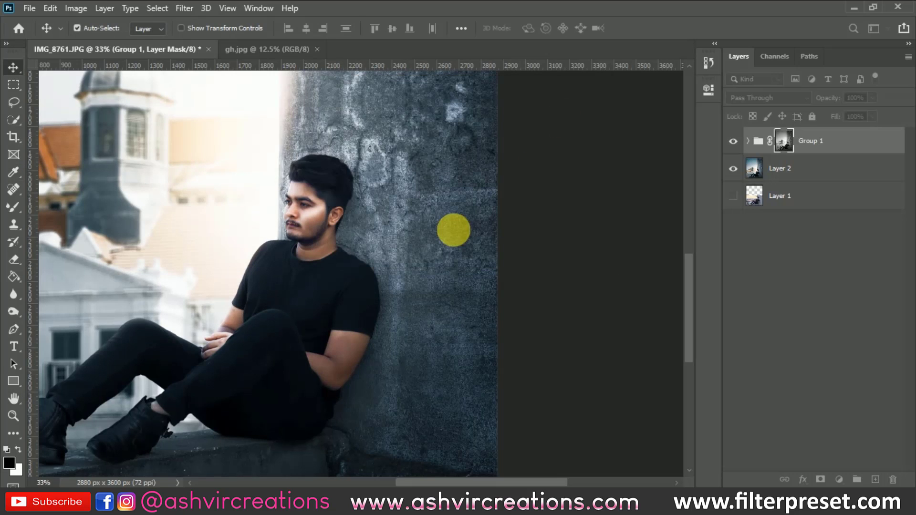
Toggle Group 1's visibility to compare the dodge and burn effect across the man and the wall
{"action": "scroll", "coordinate": [539, 222], "scroll_direction": "left", "scroll_amount": 3}
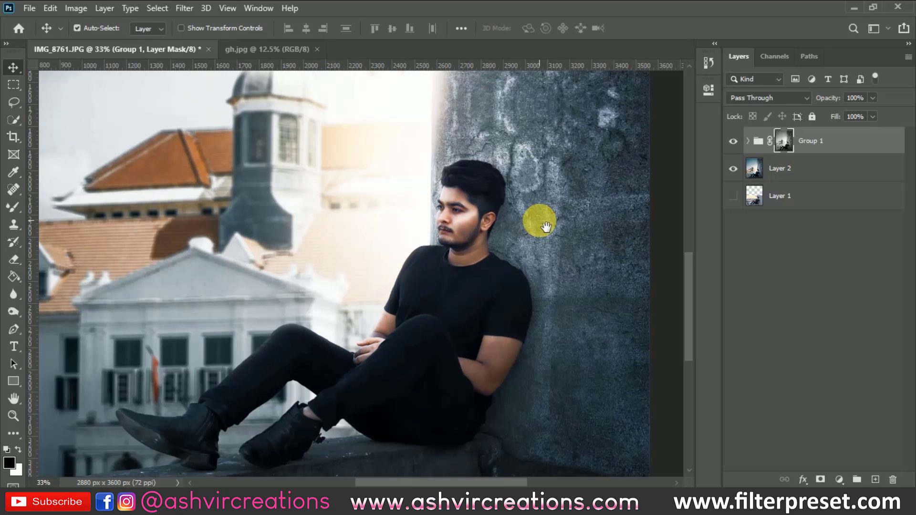
{"action": "left_click", "coordinate": [742, 143]}
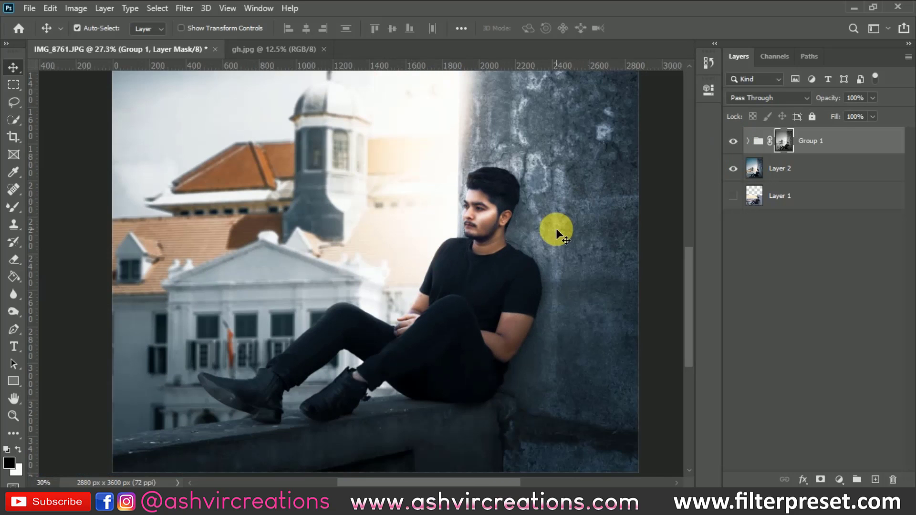
{"action": "left_click_drag", "start_coordinate": [556, 233], "coordinate": [444, 266]}
{"action": "left_click", "coordinate": [734, 142]}
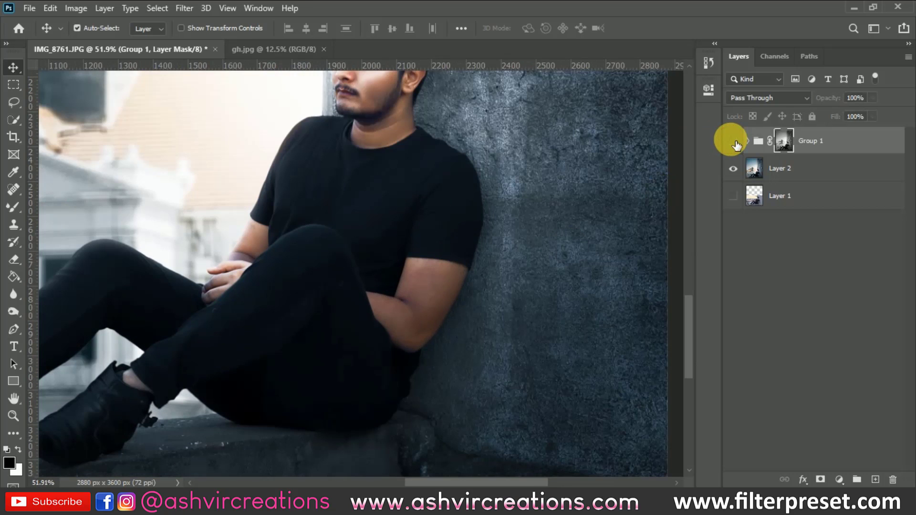
{"action": "left_click", "coordinate": [734, 141]}
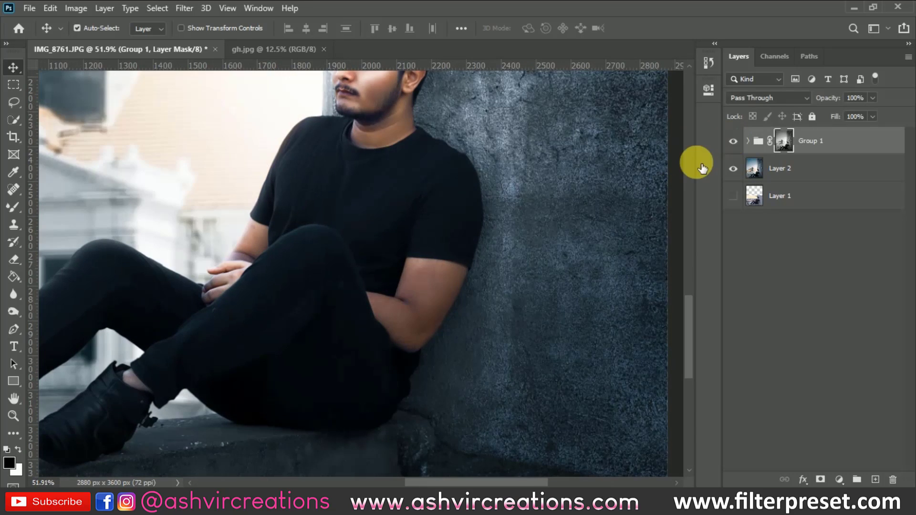
{"action": "scroll", "coordinate": [530, 232], "scroll_direction": "down", "scroll_amount": 3}
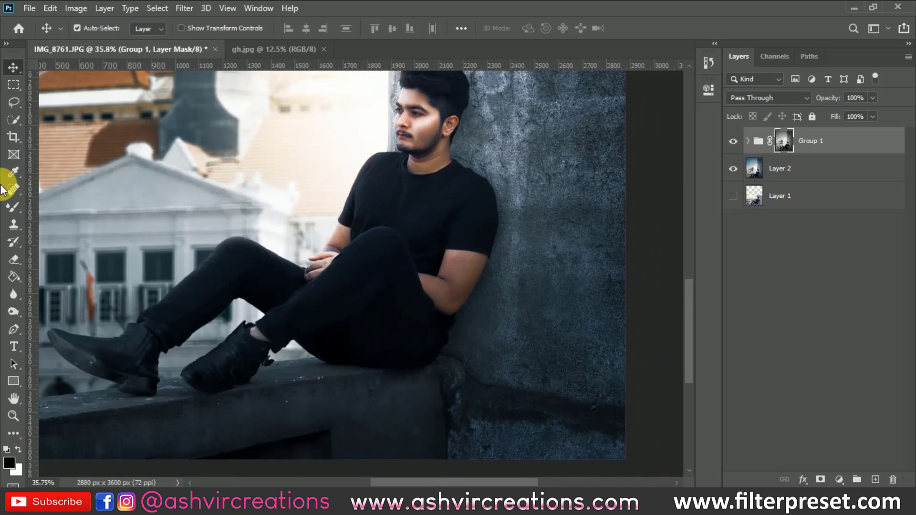
Paint black on the Group 1 mask over the man's bent arm with the Brush tool, using a soft brush of about 250–300 px
{"action": "right_click", "coordinate": [13, 208]}
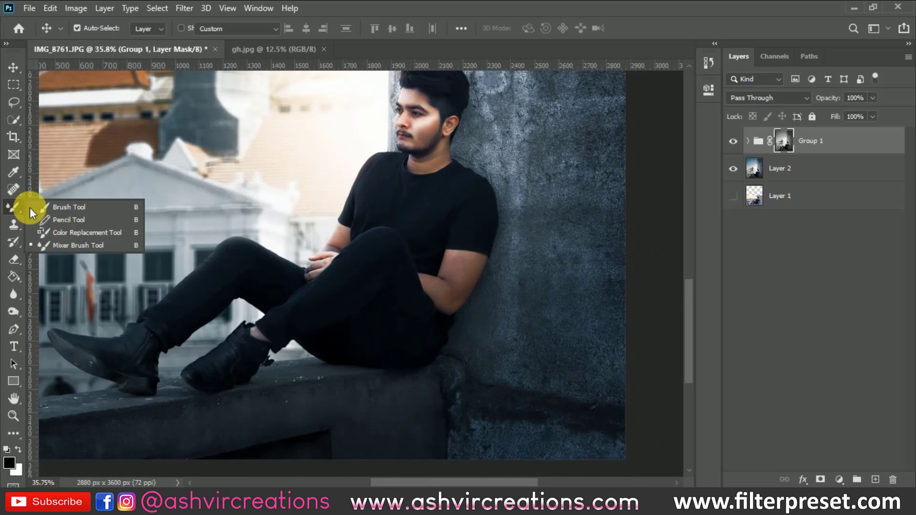
{"action": "left_click", "coordinate": [29, 206]}
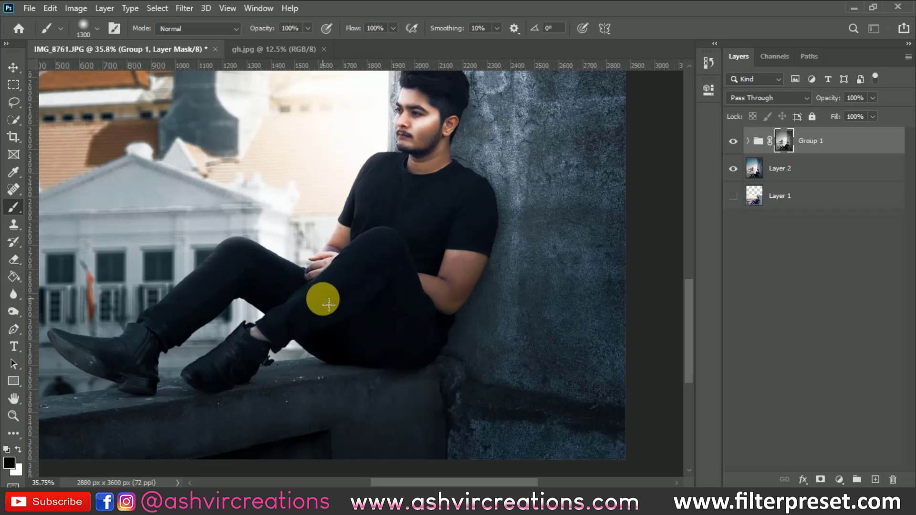
{"action": "key", "text": "bracketleft"}
{"action": "key", "text": "bracketleft"}
{"action": "key", "text": "bracketleft"}
{"action": "key", "text": "bracketleft"}
{"action": "key", "text": "bracketleft"}
{"action": "key", "text": "bracketleft"}
{"action": "key", "text": "bracketleft"}
{"action": "key", "text": "bracketleft"}
{"action": "key", "text": "bracketleft"}
{"action": "key", "text": "bracketleft"}
{"action": "key", "text": "bracketleft"}
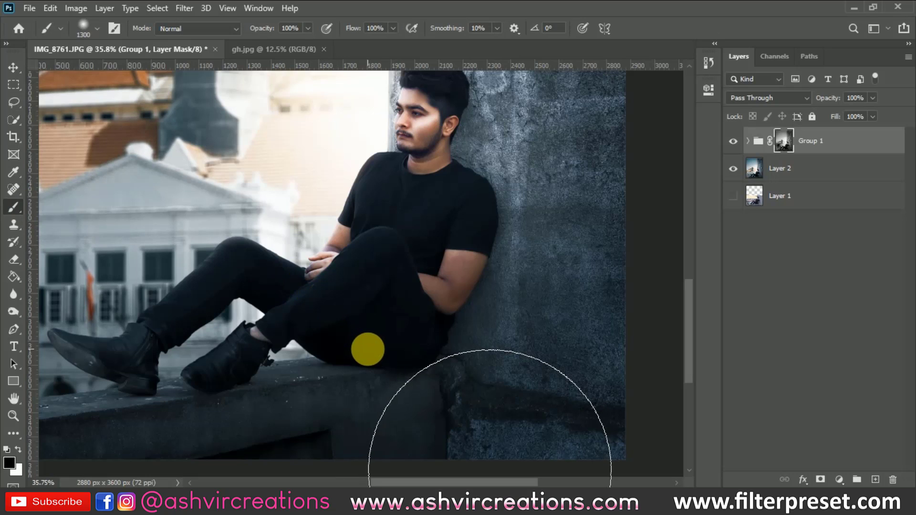
{"action": "key", "text": "bracketleft"}
{"action": "key", "text": "bracketleft"}
{"action": "key", "text": "bracketleft"}
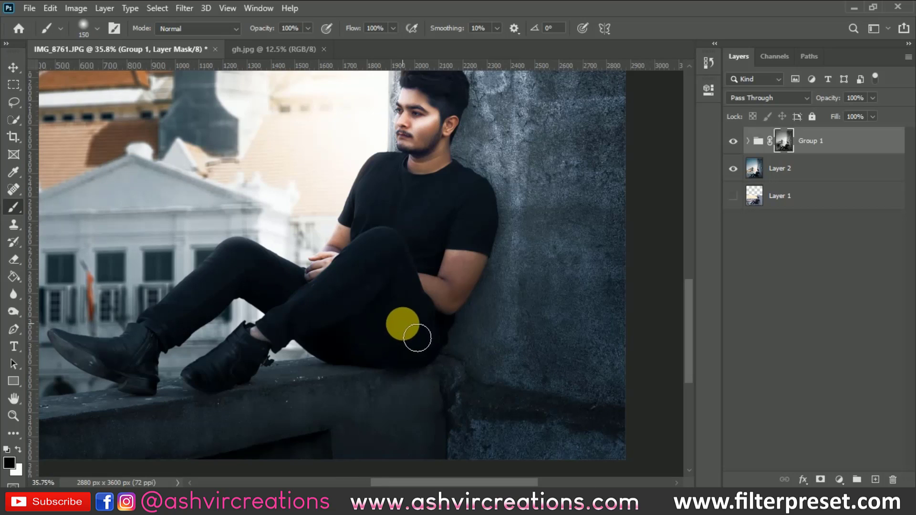
{"action": "key", "text": "bracketright"}
{"action": "key", "text": "bracketright"}
{"action": "key", "text": "bracketright"}
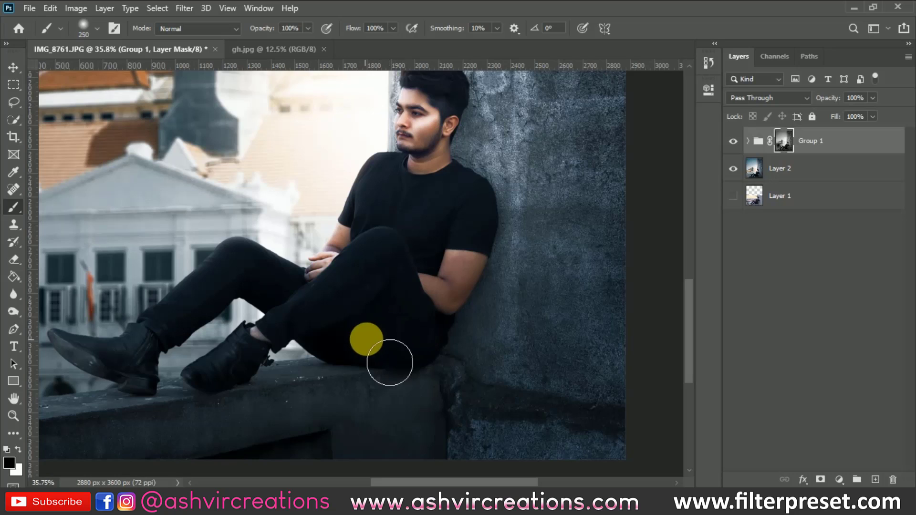
{"action": "left_click", "coordinate": [459, 272]}
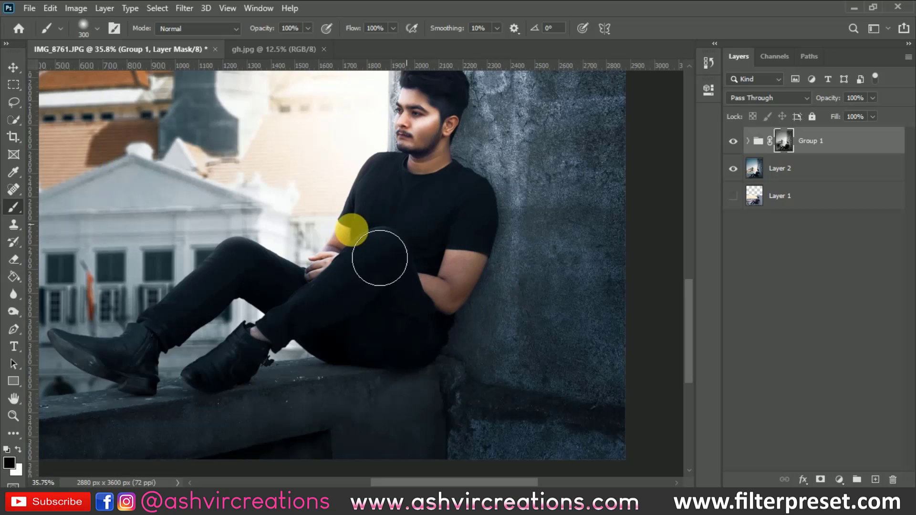
Paint black on the Group 1 mask over the man's legs and body, enlarging the soft brush from 500 to 900 px
{"action": "key", "text": "bracketright"}
{"action": "key", "text": "bracketright"}
{"action": "left_click", "coordinate": [368, 286]}
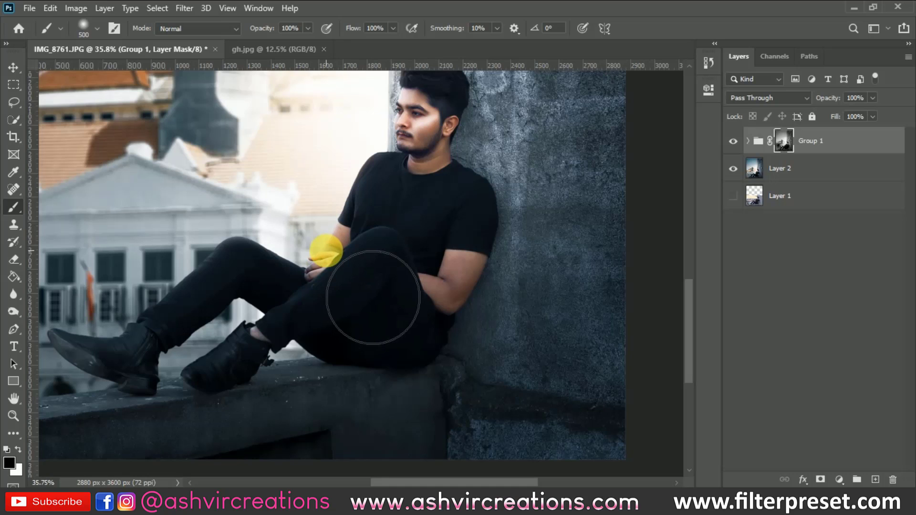
{"action": "scroll", "coordinate": [305, 248], "scroll_direction": "down", "scroll_amount": 2}
{"action": "scroll", "coordinate": [351, 246], "scroll_direction": "left", "scroll_amount": 3}
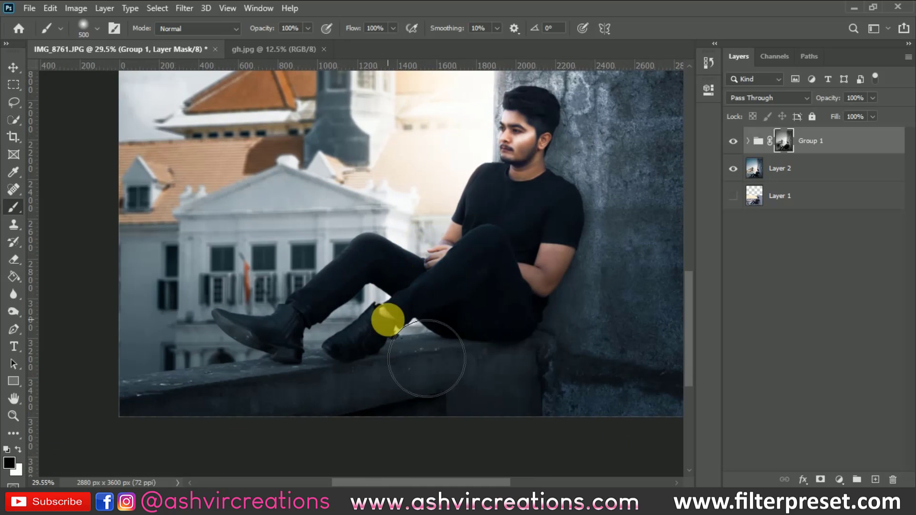
{"action": "scroll", "coordinate": [356, 368], "scroll_direction": "up", "scroll_amount": 3}
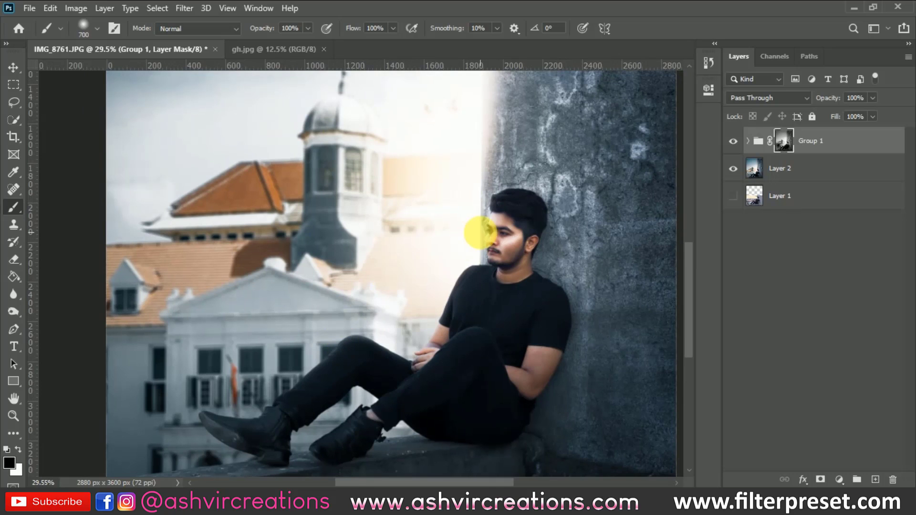
{"action": "scroll", "coordinate": [477, 228], "scroll_direction": "up", "scroll_amount": 2}
{"action": "key", "text": "bracketright"}
{"action": "key", "text": "bracketright"}
{"action": "scroll", "coordinate": [427, 217], "scroll_direction": "down", "scroll_amount": 2}
{"action": "key", "text": "bracketright"}
{"action": "key", "text": "bracketright"}
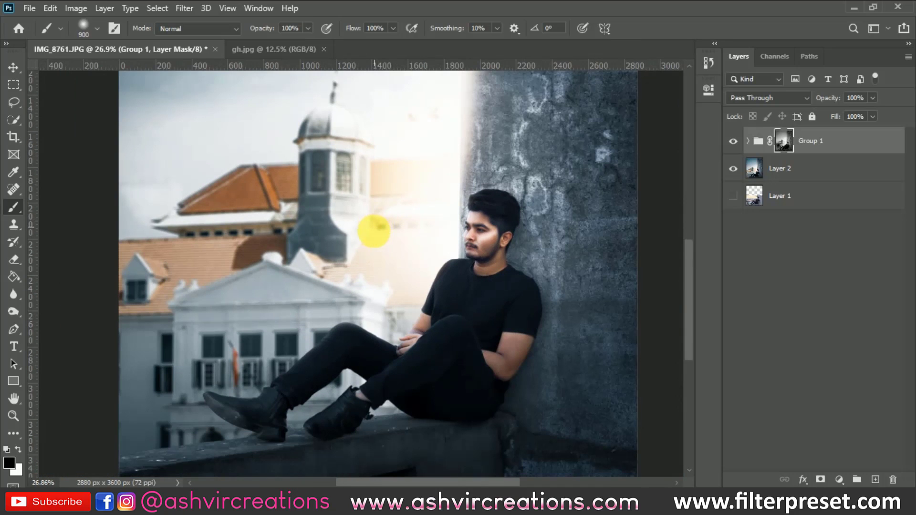
{"action": "mouse_move", "coordinate": [437, 301]}
{"action": "left_mouse_down"}
{"action": "mouse_move", "coordinate": [426, 273]}
{"action": "mouse_move", "coordinate": [408, 270]}
{"action": "mouse_move", "coordinate": [345, 297]}
{"action": "mouse_move", "coordinate": [216, 320]}
{"action": "mouse_move", "coordinate": [216, 330]}
{"action": "mouse_move", "coordinate": [289, 300]}
{"action": "mouse_move", "coordinate": [381, 230]}
{"action": "mouse_move", "coordinate": [399, 183]}
{"action": "mouse_move", "coordinate": [400, 213]}
{"action": "mouse_move", "coordinate": [385, 199]}
{"action": "left_mouse_up"}
Paint black on the Group 1 mask across the man and the wall with the brush enlarged to 1500 px
{"action": "scroll", "coordinate": [385, 199], "scroll_direction": "down", "scroll_amount": 2}
{"action": "key", "text": "bracketright"}
{"action": "key", "text": "bracketright"}
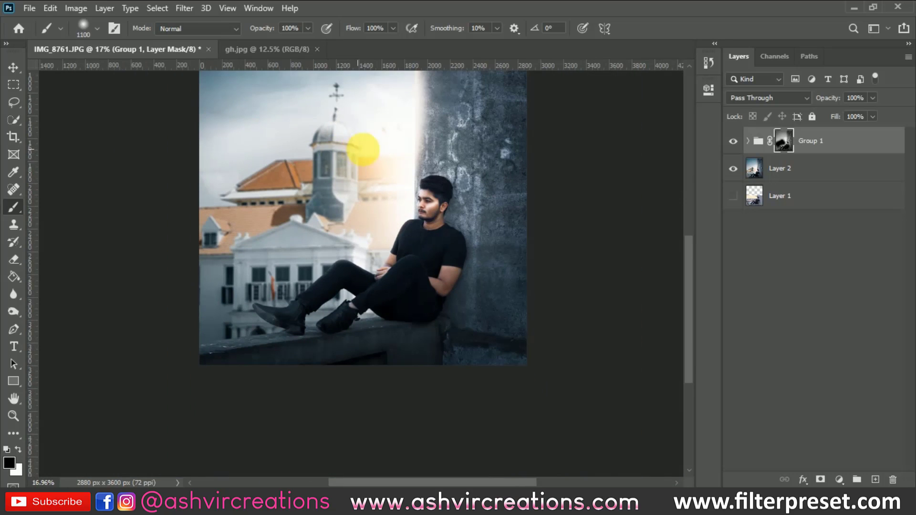
{"action": "scroll", "coordinate": [382, 286], "scroll_direction": "down", "scroll_amount": 1}
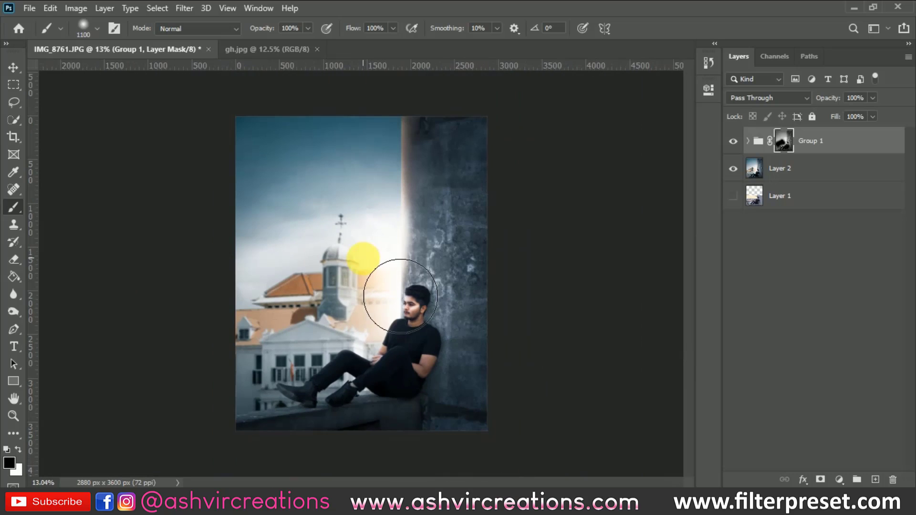
{"action": "key", "text": "bracketright"}
{"action": "key", "text": "bracketright"}
{"action": "key", "text": "bracketright"}
{"action": "key", "text": "bracketright"}
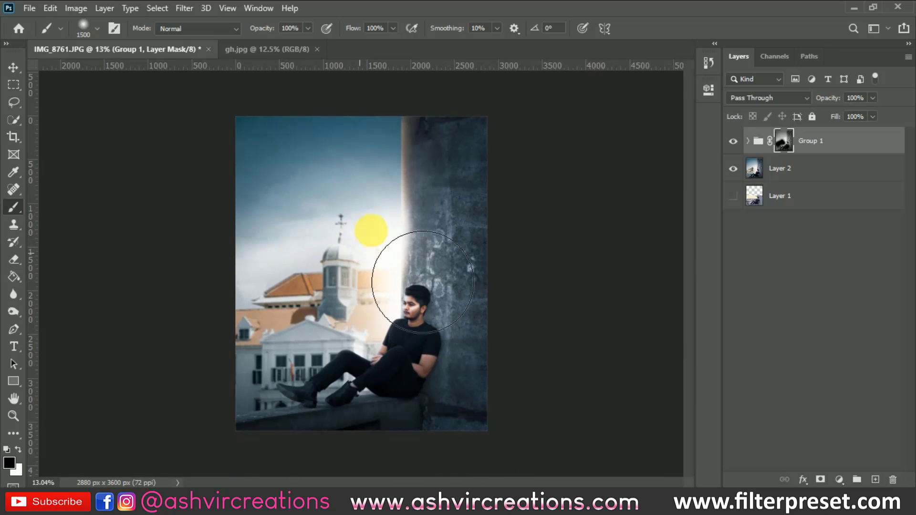
{"action": "mouse_move", "coordinate": [427, 275]}
{"action": "left_mouse_down"}
{"action": "mouse_move", "coordinate": [431, 206]}
{"action": "mouse_move", "coordinate": [331, 199]}
{"action": "mouse_move", "coordinate": [292, 333]}
{"action": "mouse_move", "coordinate": [288, 300]}
{"action": "mouse_move", "coordinate": [345, 259]}
{"action": "mouse_move", "coordinate": [326, 354]}
{"action": "mouse_move", "coordinate": [309, 373]}
{"action": "mouse_move", "coordinate": [319, 356]}
{"action": "mouse_move", "coordinate": [543, 315]}
{"action": "left_mouse_up"}
Toggle Group 1's visibility to compare the whole image with and without the masked effect
{"action": "left_click", "coordinate": [733, 141]}
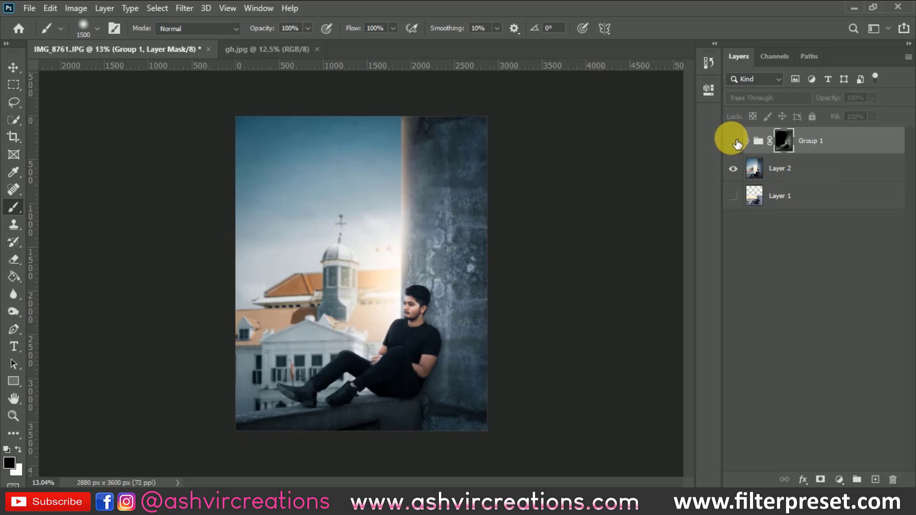
{"action": "left_click", "coordinate": [734, 141]}
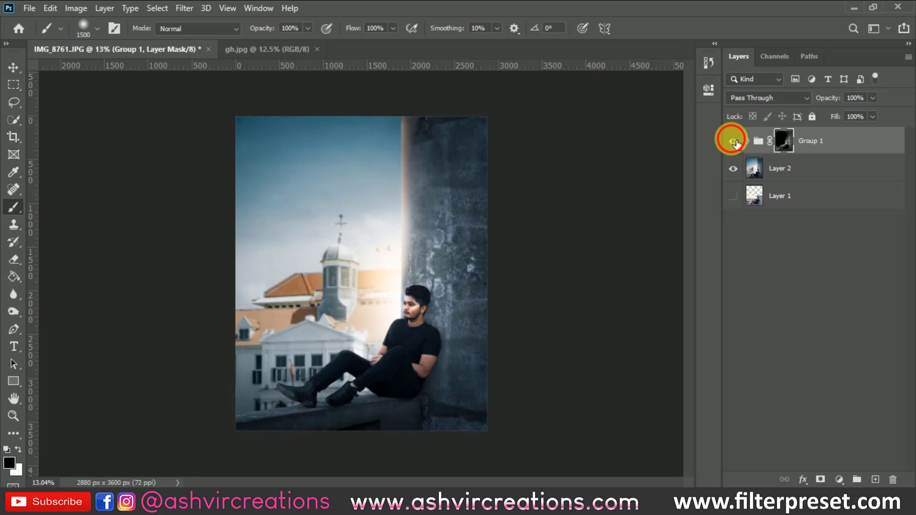
{"action": "left_click", "coordinate": [734, 141]}
{"action": "left_click", "coordinate": [733, 141]}
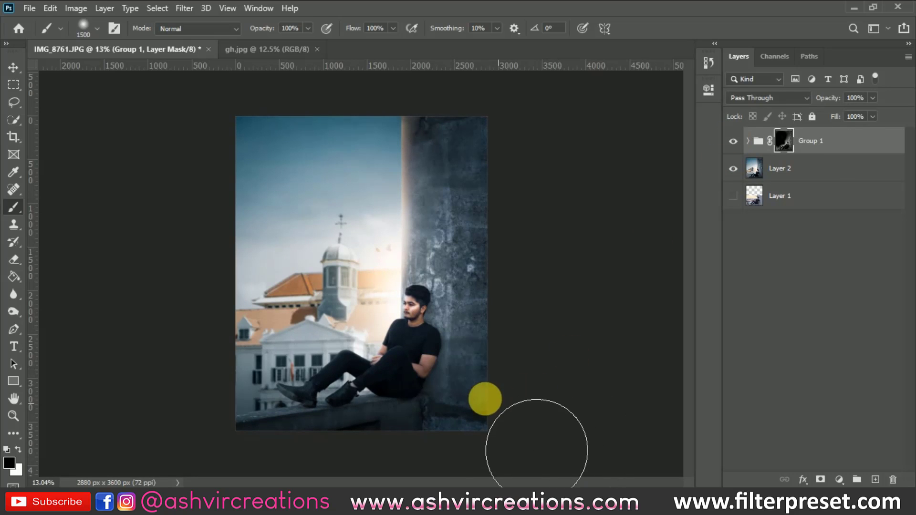
Reduce the brush size to 700 px and toggle Group 1's visibility to compare the area around the seated man
{"action": "scroll", "coordinate": [453, 397], "scroll_direction": "up", "scroll_amount": 3}
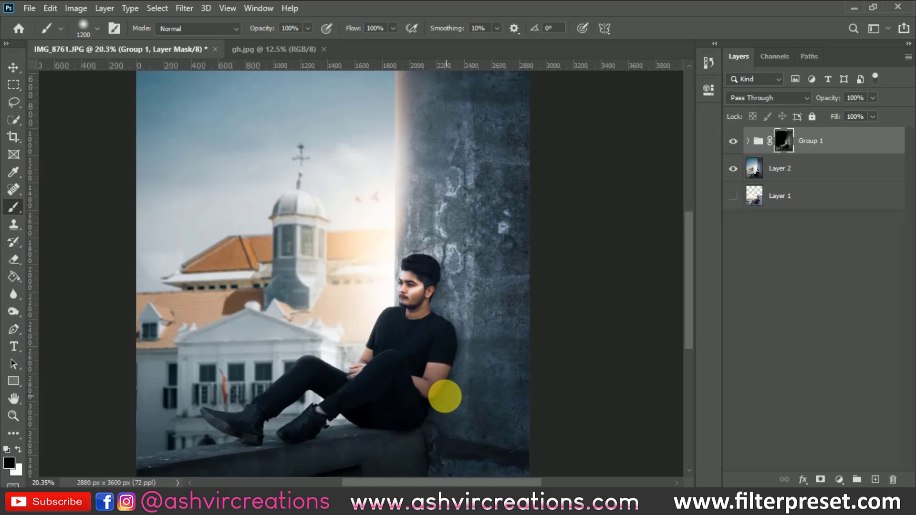
{"action": "key", "text": "bracketleft"}
{"action": "key", "text": "bracketleft"}
{"action": "key", "text": "bracketleft"}
{"action": "key", "text": "bracketleft"}
{"action": "key", "text": "bracketleft"}
{"action": "key", "text": "bracketleft"}
{"action": "key", "text": "bracketleft"}
{"action": "key", "text": "bracketleft"}
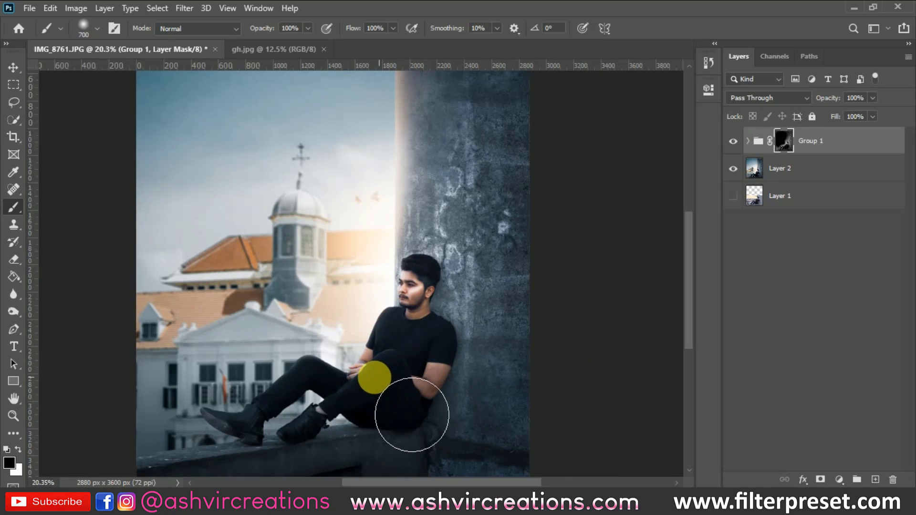
{"action": "left_click", "coordinate": [733, 141]}
{"action": "left_click", "coordinate": [733, 141]}
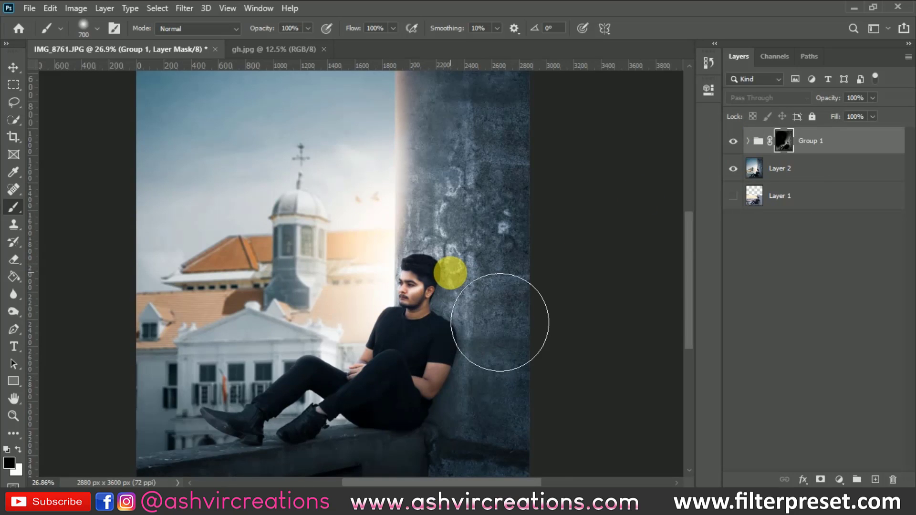
Switch to the Move tool and toggle Group 1's visibility to compare the contrast on the man's face
{"action": "scroll", "coordinate": [450, 265], "scroll_direction": "up", "scroll_amount": 2}
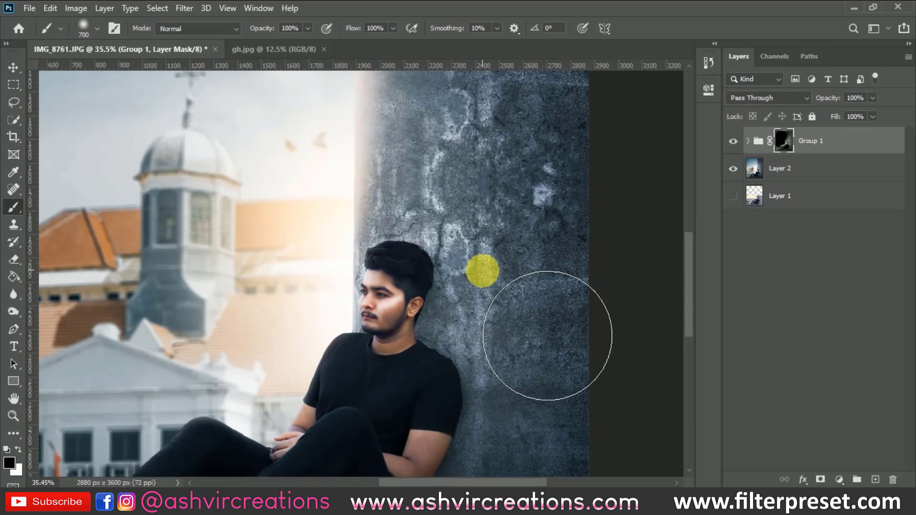
{"action": "key", "text": "v"}
{"action": "scroll", "coordinate": [429, 224], "scroll_direction": "down", "scroll_amount": 3}
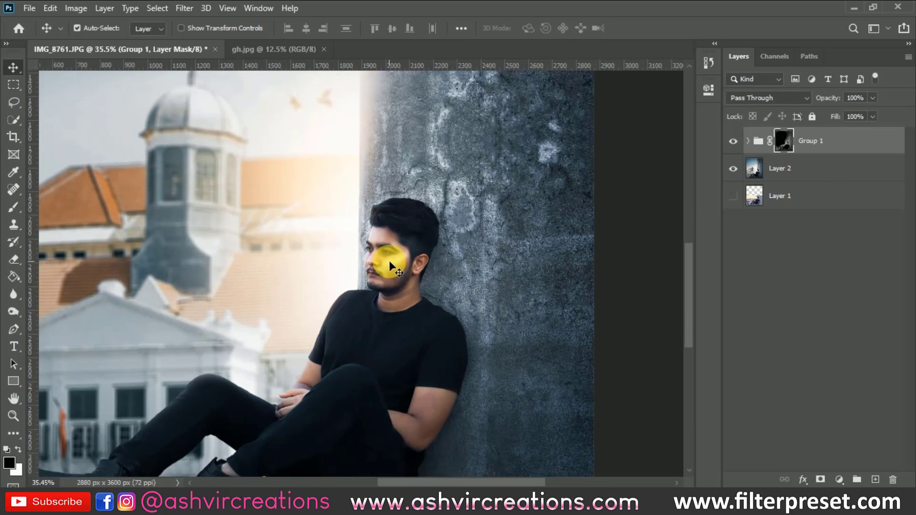
{"action": "scroll", "coordinate": [388, 261], "scroll_direction": "up", "scroll_amount": 4}
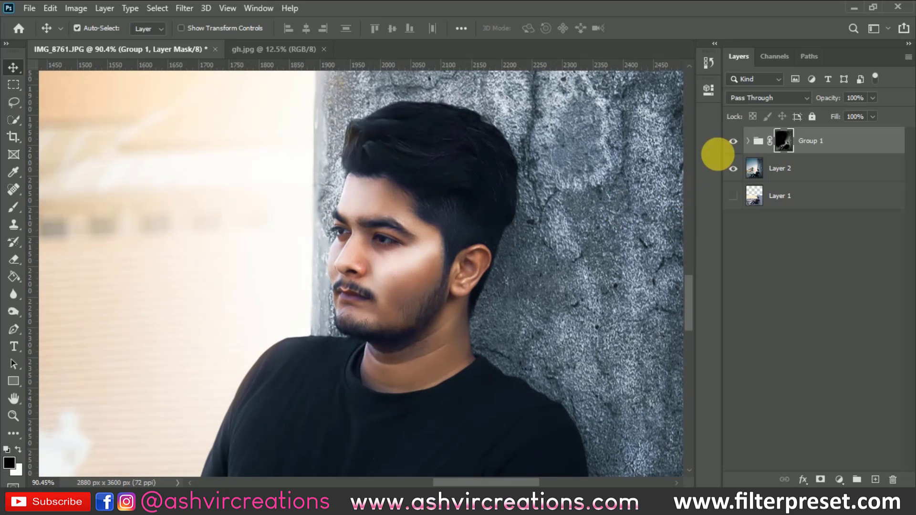
{"action": "left_click", "coordinate": [737, 143]}
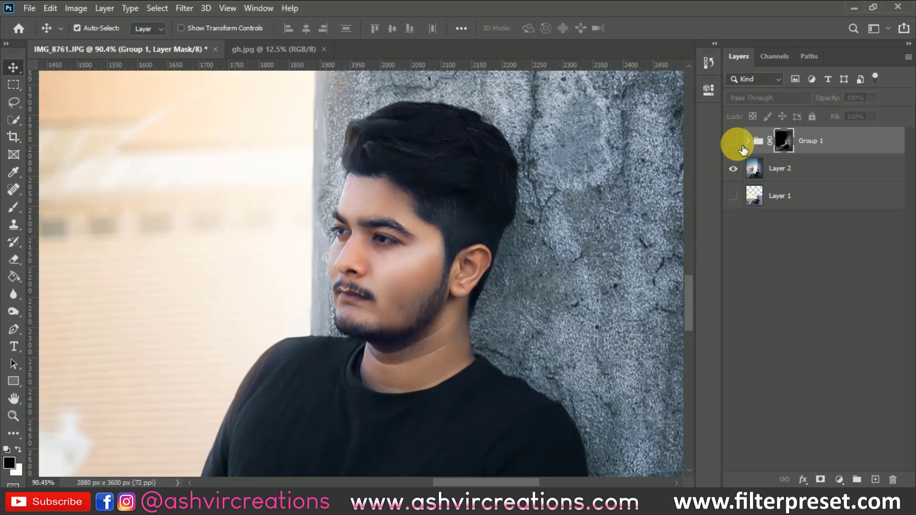
{"action": "left_click", "coordinate": [735, 142]}
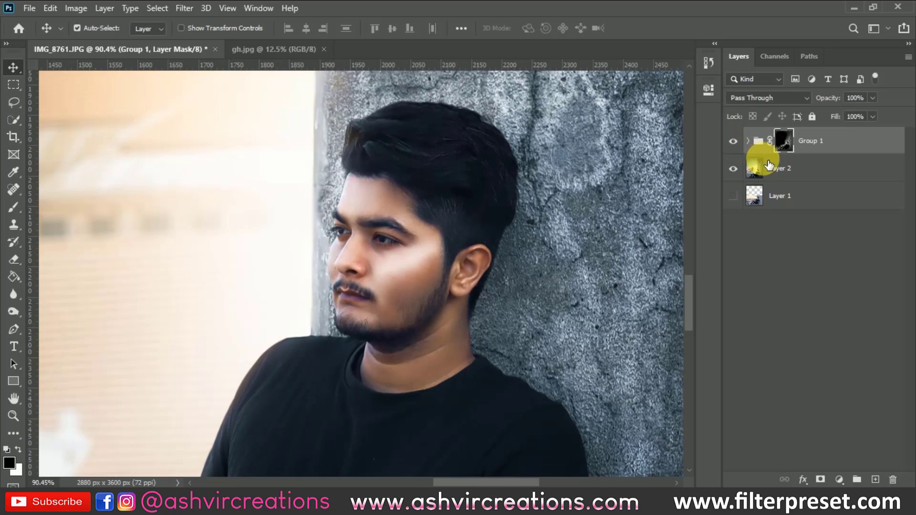
Lower Group 1's opacity to 70% and compare the face with the group off and on
{"action": "left_click_drag", "start_coordinate": [838, 102], "coordinate": [820, 100]}
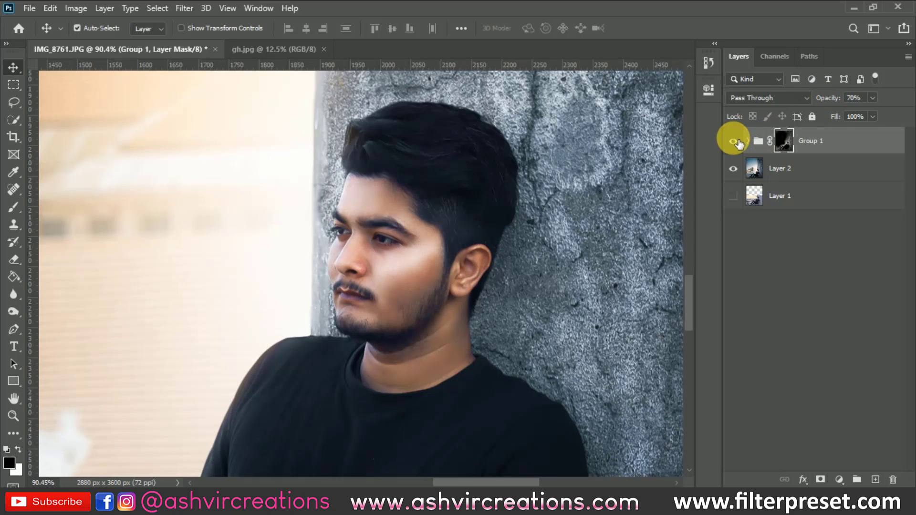
{"action": "left_click", "coordinate": [733, 141]}
{"action": "left_click", "coordinate": [733, 142]}
Burn the midtones of the man's face on Layer 2 with the Burn tool at 36% exposure and a 25 px brush
{"action": "left_click", "coordinate": [782, 169]}
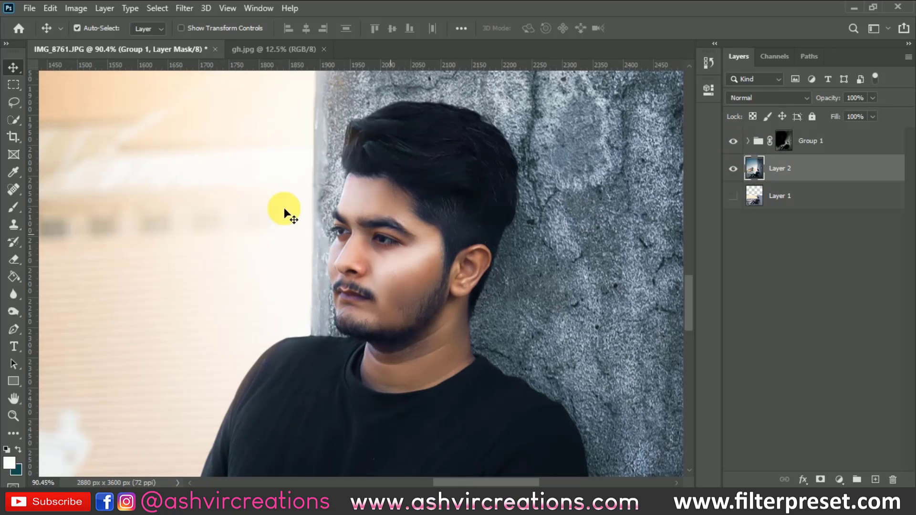
{"action": "left_click", "coordinate": [11, 309]}
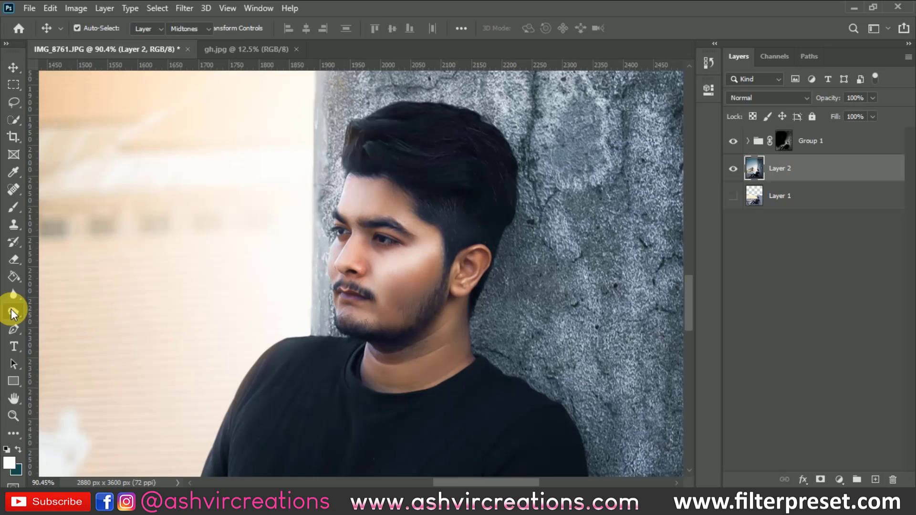
{"action": "left_click", "coordinate": [82, 324]}
{"action": "scroll", "coordinate": [409, 251], "scroll_direction": "up", "scroll_amount": 3}
{"action": "scroll", "coordinate": [362, 252], "scroll_direction": "up", "scroll_amount": 1}
{"action": "mouse_move", "coordinate": [354, 258]}
{"action": "left_mouse_down"}
{"action": "mouse_move", "coordinate": [289, 320]}
{"action": "mouse_move", "coordinate": [114, 347]}
{"action": "mouse_move", "coordinate": [94, 340]}
{"action": "left_mouse_up"}
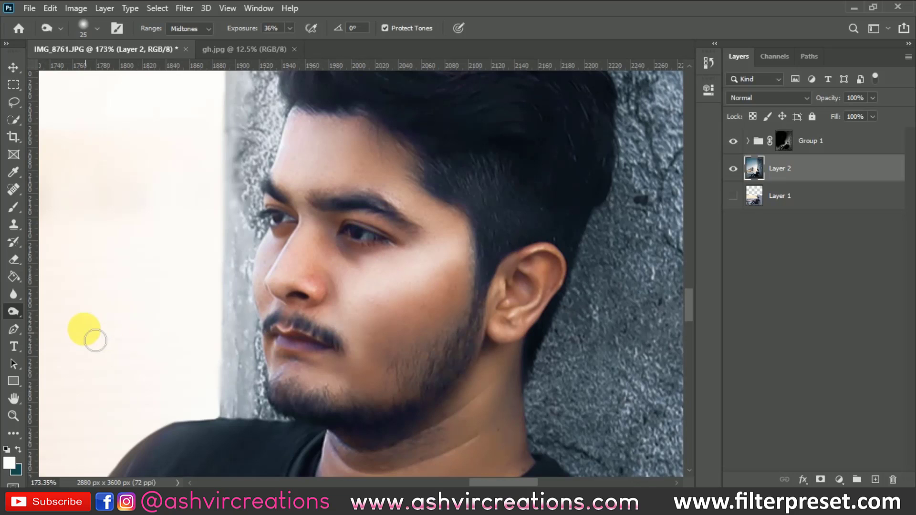
Dodge the midtones of the man's cheek on Layer 2 with the Dodge tool at 18% exposure and a brush of about 30 px
{"action": "left_click", "coordinate": [17, 314]}
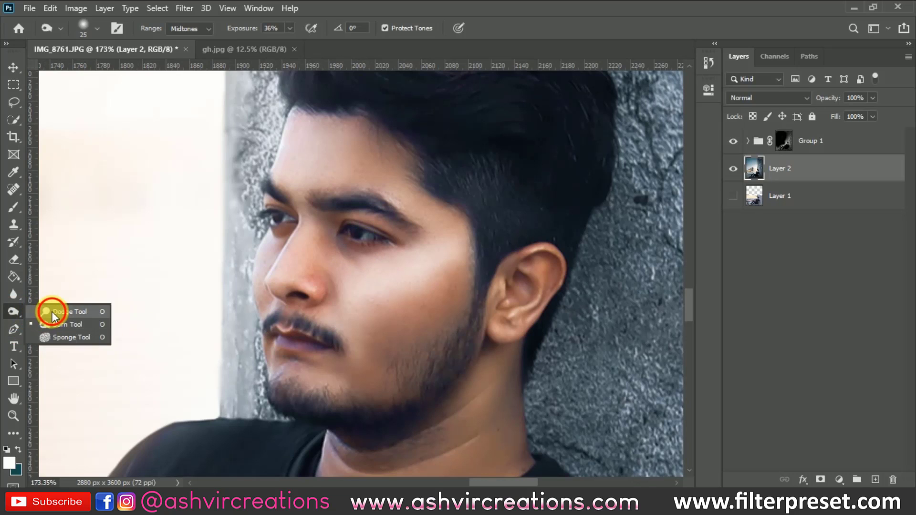
{"action": "left_click", "coordinate": [52, 311]}
{"action": "mouse_move", "coordinate": [375, 275]}
{"action": "left_mouse_down"}
{"action": "mouse_move", "coordinate": [349, 256]}
{"action": "mouse_move", "coordinate": [394, 266]}
{"action": "mouse_move", "coordinate": [474, 245]}
{"action": "mouse_move", "coordinate": [466, 255]}
{"action": "mouse_move", "coordinate": [368, 265]}
{"action": "mouse_move", "coordinate": [353, 259]}
{"action": "mouse_move", "coordinate": [458, 262]}
{"action": "mouse_move", "coordinate": [347, 251]}
{"action": "mouse_move", "coordinate": [356, 227]}
{"action": "mouse_move", "coordinate": [507, 260]}
{"action": "mouse_move", "coordinate": [484, 262]}
{"action": "left_mouse_up"}
{"action": "key", "text": "bracketleft"}
{"action": "scroll", "coordinate": [484, 262], "scroll_direction": "down", "scroll_amount": 1}
{"action": "scroll", "coordinate": [482, 261], "scroll_direction": "down", "scroll_amount": 1}
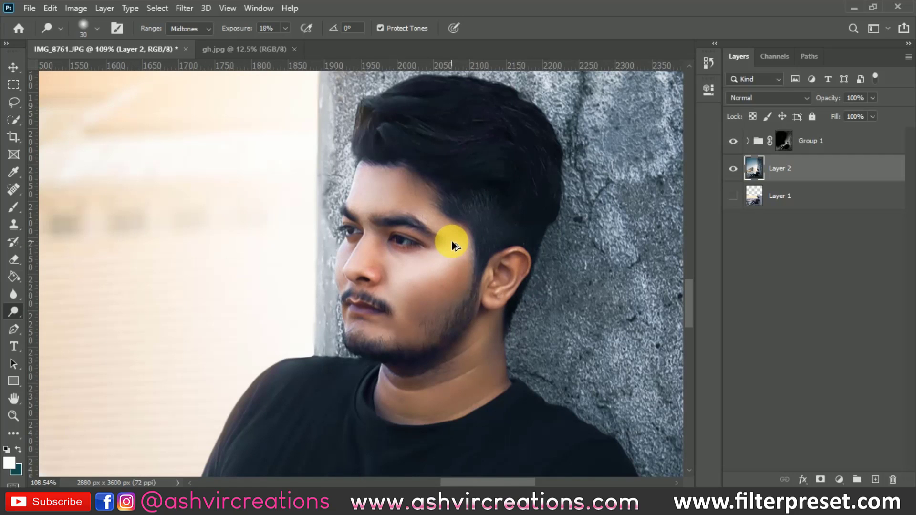
Toggle Group 1's visibility to compare the retouched face, then view the man against the background
{"action": "scroll", "coordinate": [451, 239], "scroll_direction": "down", "scroll_amount": 1}
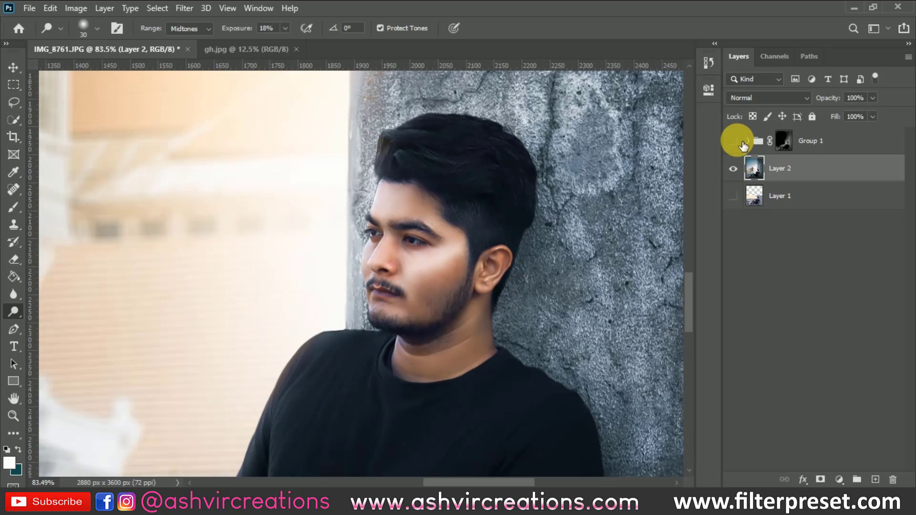
{"action": "left_click", "coordinate": [743, 143]}
{"action": "left_click", "coordinate": [743, 144]}
{"action": "scroll", "coordinate": [554, 231], "scroll_direction": "down", "scroll_amount": 6}
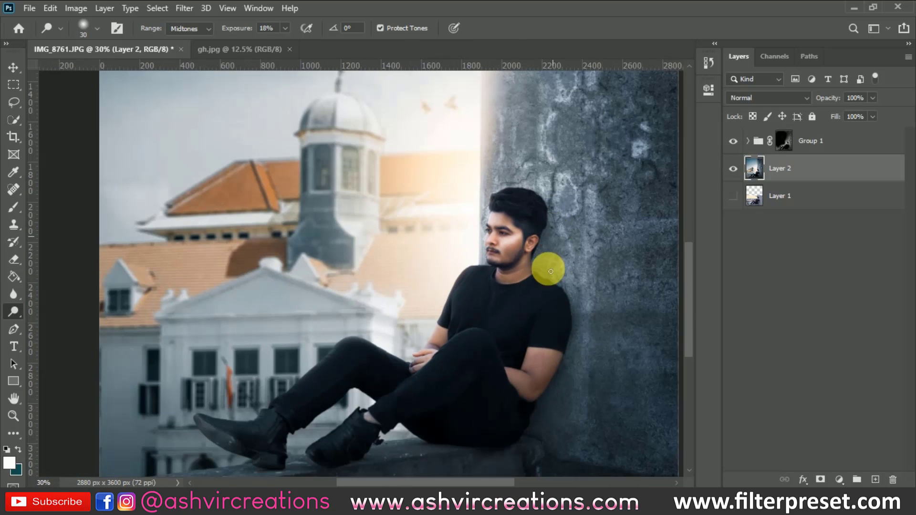
Dodge the midtones along the man's bent arm on Layer 2 with a 150 px brush at 18% exposure
{"action": "scroll", "coordinate": [539, 370], "scroll_direction": "up", "scroll_amount": 4}
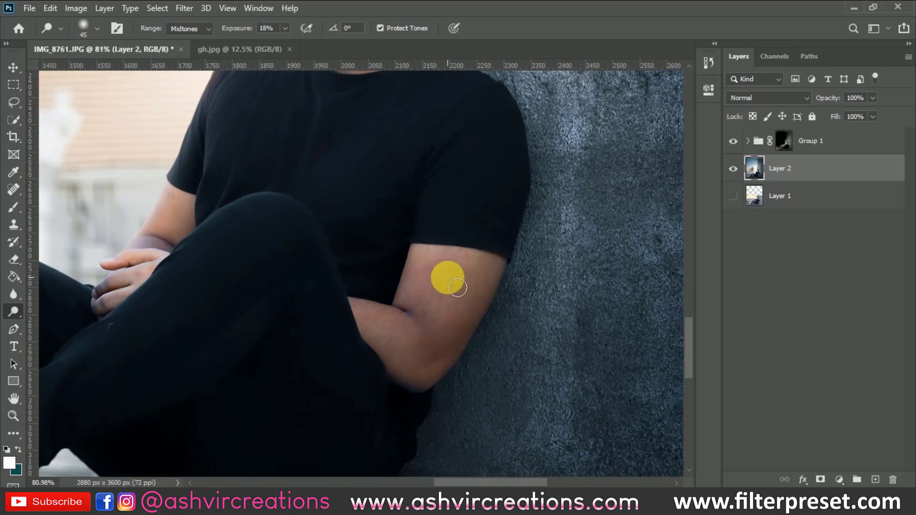
{"action": "key", "text": "bracketright"}
{"action": "key", "text": "bracketright"}
{"action": "key", "text": "bracketright"}
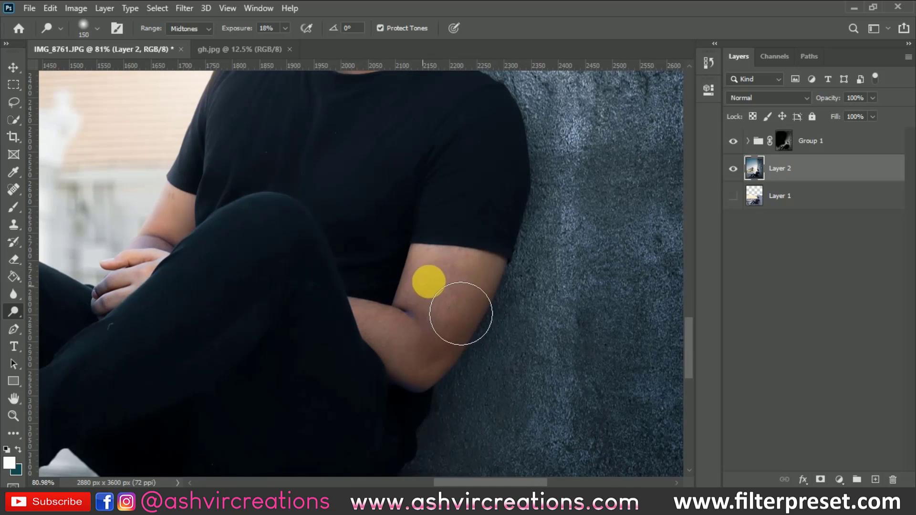
{"action": "mouse_move", "coordinate": [483, 311]}
{"action": "left_mouse_down"}
{"action": "mouse_move", "coordinate": [452, 354]}
{"action": "mouse_move", "coordinate": [474, 348]}
{"action": "mouse_move", "coordinate": [449, 369]}
{"action": "mouse_move", "coordinate": [411, 349]}
{"action": "mouse_move", "coordinate": [423, 360]}
{"action": "left_mouse_up"}
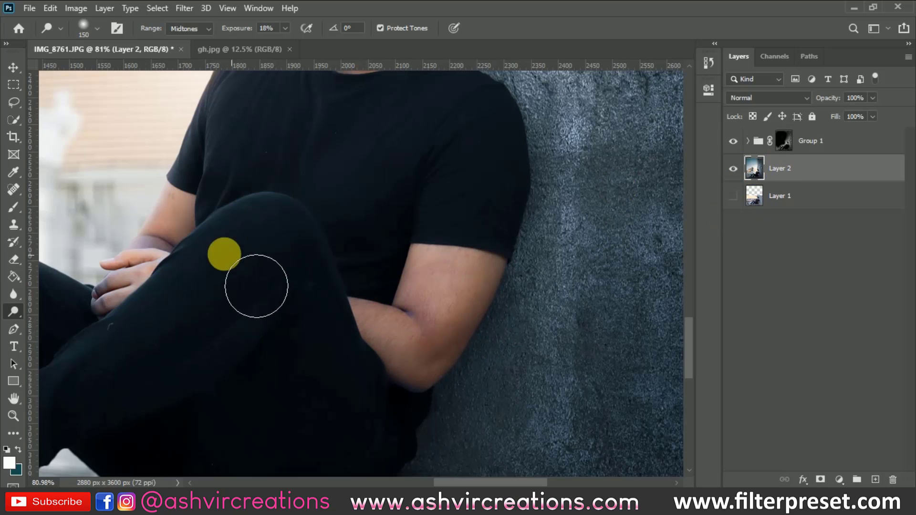
Add a new layer above Layer 2 and paint the man's bent arm white with a soft 125 px brush at 100% opacity
{"action": "left_click", "coordinate": [875, 478]}
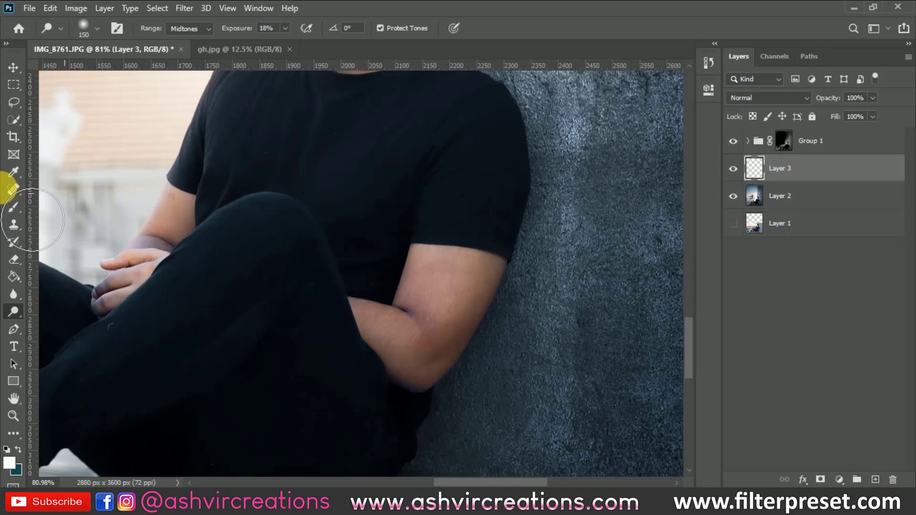
{"action": "left_click", "coordinate": [13, 208]}
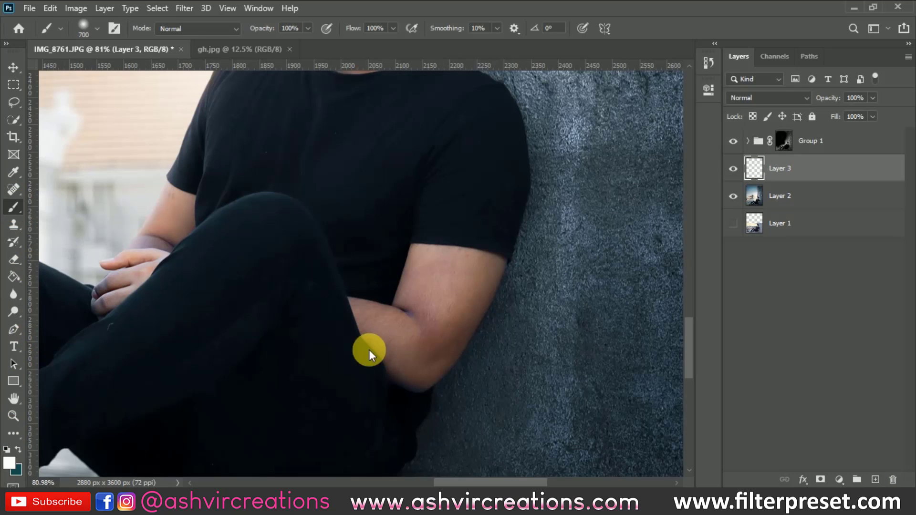
{"action": "key", "text": "bracketleft"}
{"action": "key", "text": "bracketleft"}
{"action": "key", "text": "bracketleft"}
{"action": "key", "text": "bracketleft"}
{"action": "key", "text": "bracketleft"}
{"action": "key", "text": "bracketleft"}
{"action": "key", "text": "bracketleft"}
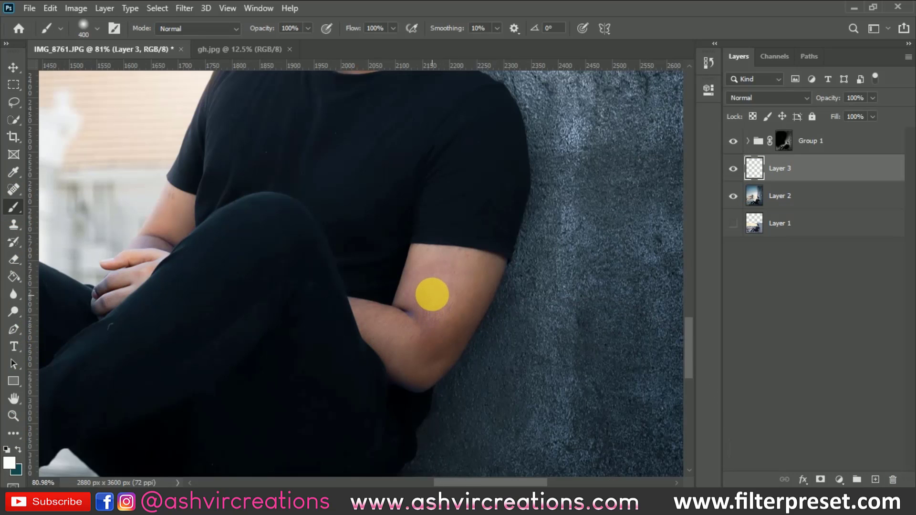
{"action": "key", "text": "bracketleft"}
{"action": "key", "text": "bracketleft"}
{"action": "mouse_move", "coordinate": [447, 292]}
{"action": "left_mouse_down"}
{"action": "mouse_move", "coordinate": [432, 315]}
{"action": "mouse_move", "coordinate": [402, 323]}
{"action": "mouse_move", "coordinate": [402, 339]}
{"action": "mouse_move", "coordinate": [383, 326]}
{"action": "mouse_move", "coordinate": [425, 355]}
{"action": "left_mouse_up"}
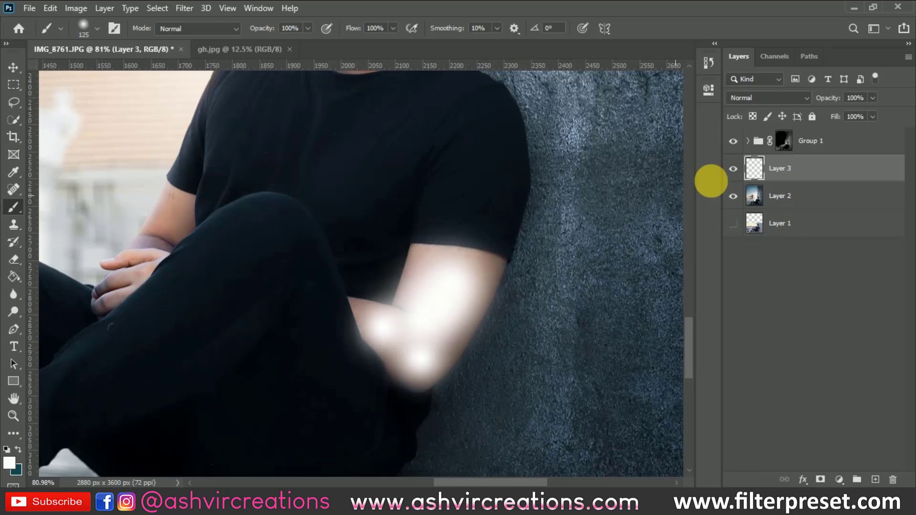
{"action": "key", "text": "bracketright"}
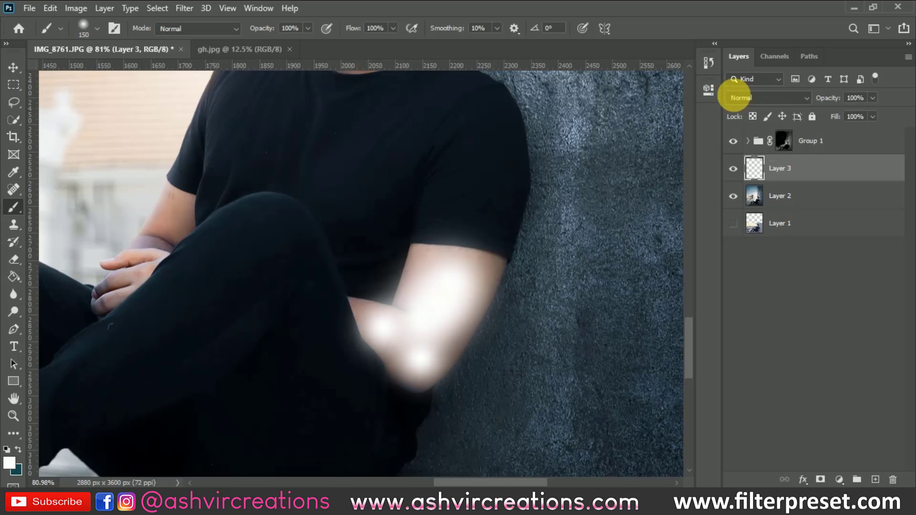
Blend the white arm paint on Layer 3 in Soft Light mode at 31% opacity and compare the image with and without it
{"action": "left_click", "coordinate": [735, 98]}
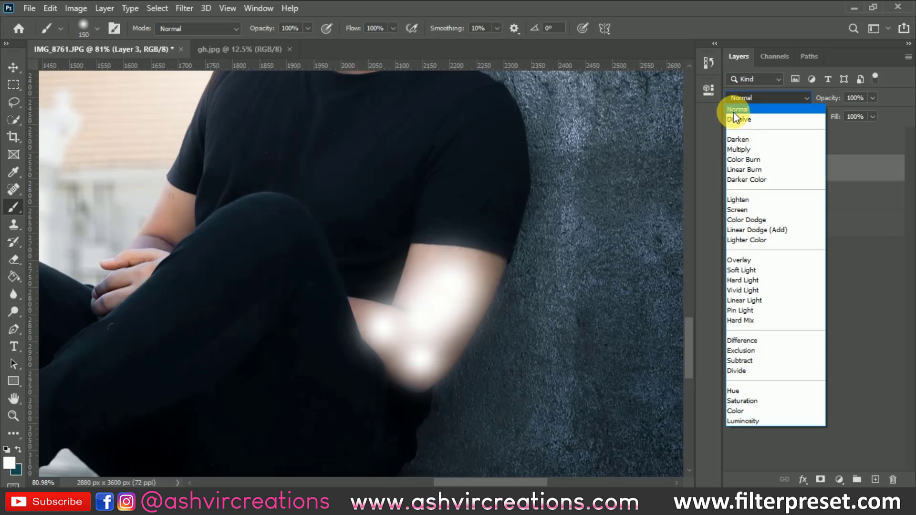
{"action": "left_click", "coordinate": [743, 270]}
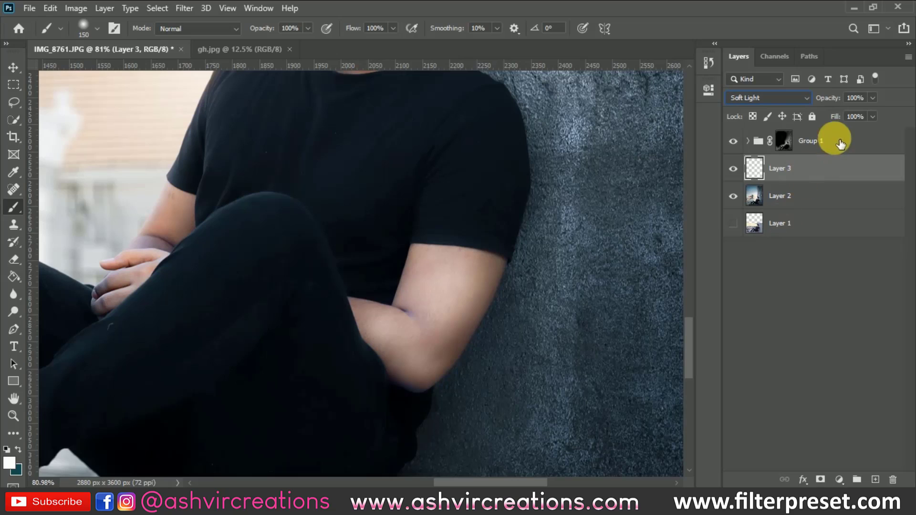
{"action": "left_click_drag", "start_coordinate": [834, 103], "coordinate": [740, 100]}
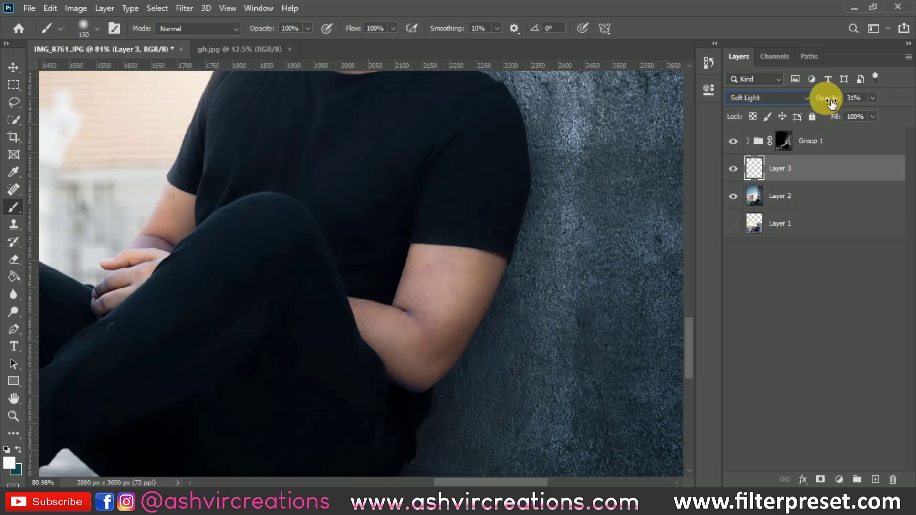
{"action": "key", "text": "ctrl+0"}
{"action": "left_click", "coordinate": [734, 168]}
{"action": "left_click", "coordinate": [733, 168]}
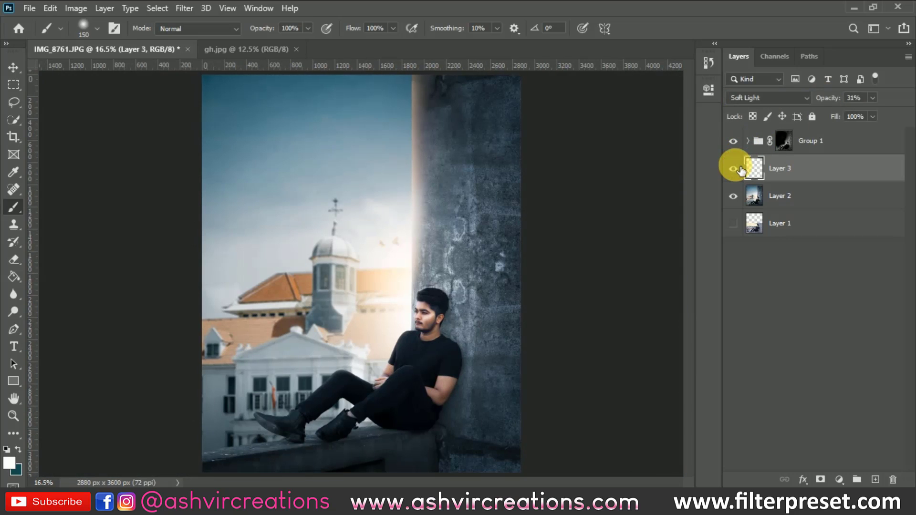
Merge Layer 2, Layer 3 and Group 1 into a single layer, leaving out the hidden Layer 1
{"action": "key", "text": "v"}
{"action": "key", "text": "alt+v"}
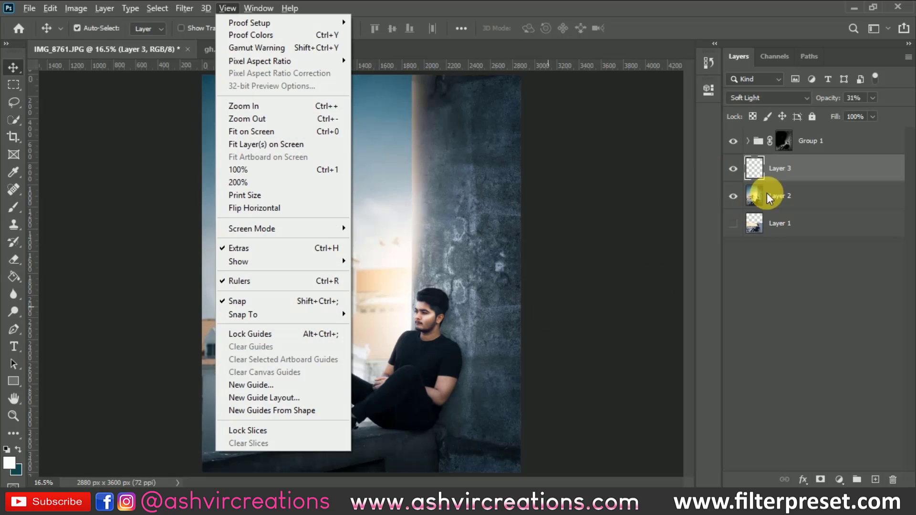
{"action": "left_click", "coordinate": [782, 209]}
{"action": "left_click", "coordinate": [783, 195]}
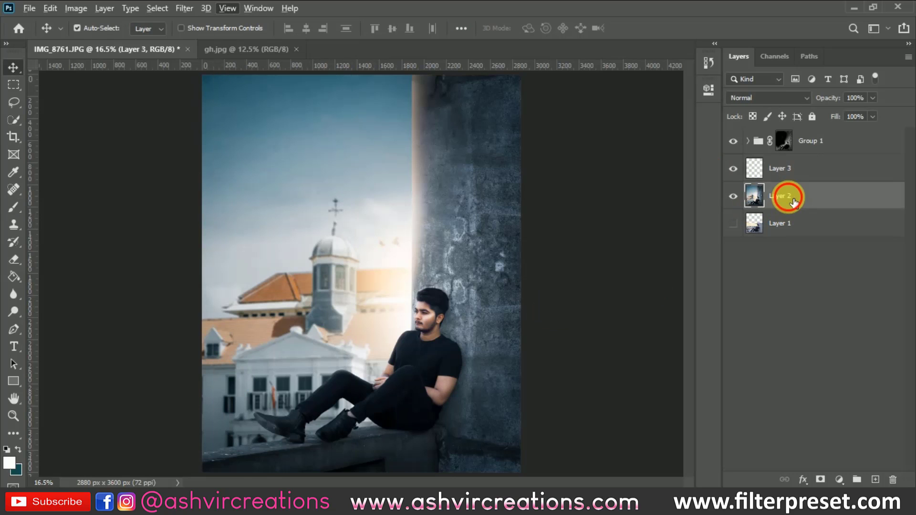
{"action": "left_click", "coordinate": [834, 148], "text": "shift"}
{"action": "right_click", "coordinate": [830, 143]}
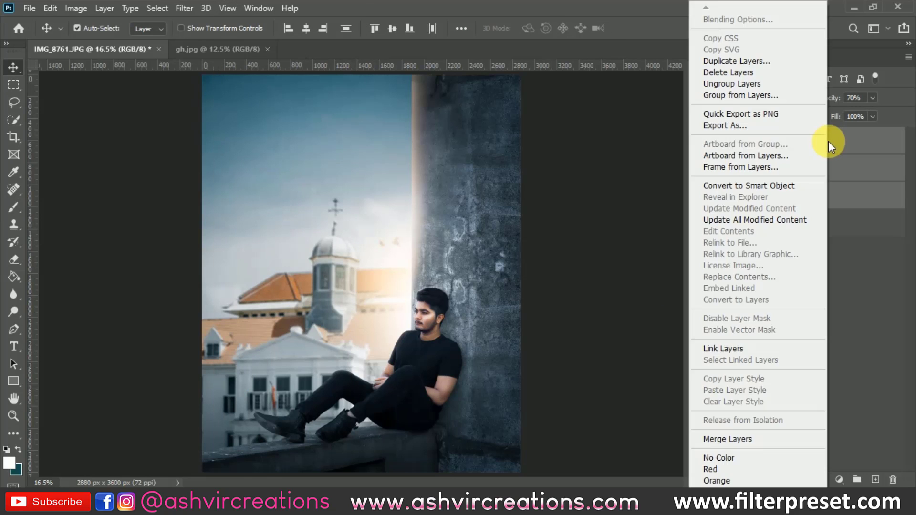
{"action": "left_click", "coordinate": [728, 439]}
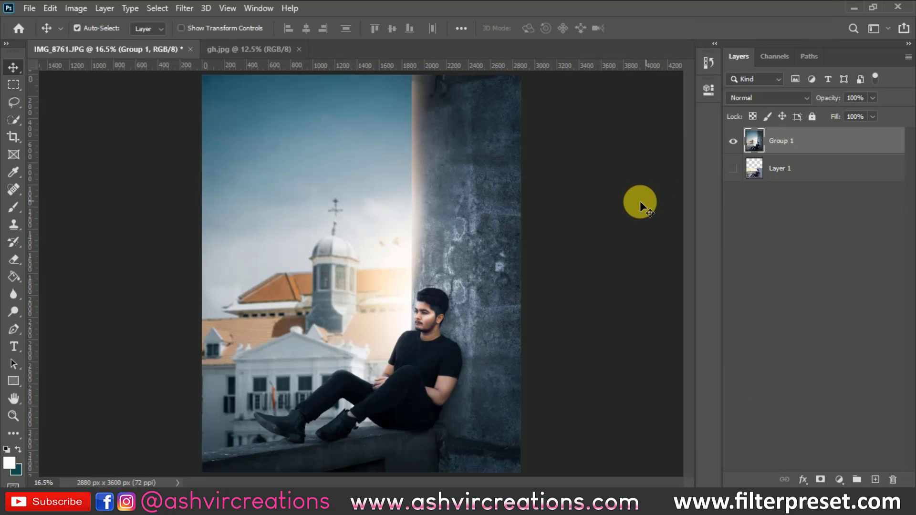
Open the maxresdefault image of particles on black from the Desktop folder
{"action": "type", "text": "15"}
{"action": "key", "text": "Return"}
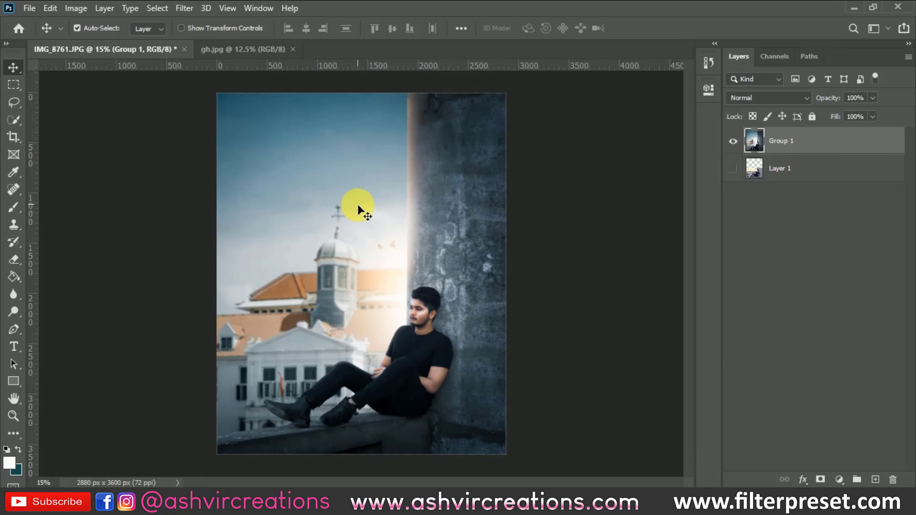
{"action": "left_click", "coordinate": [31, 10]}
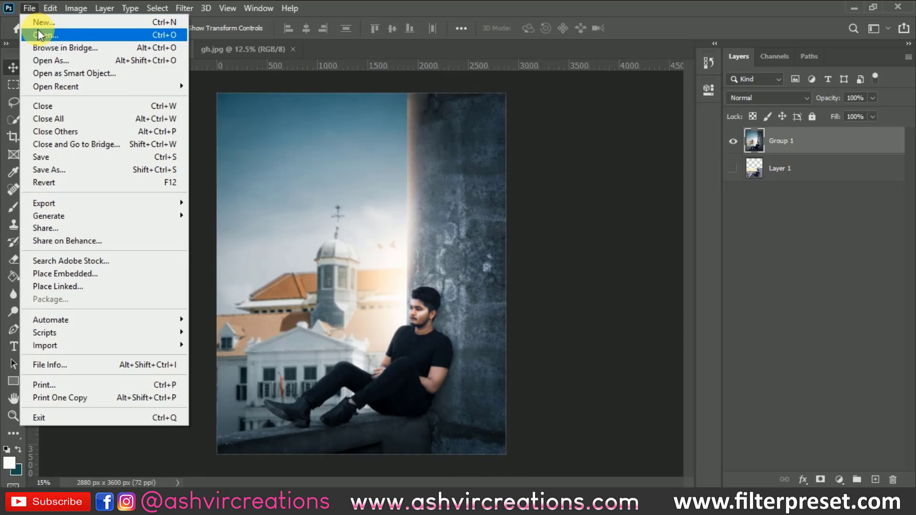
{"action": "key", "text": "Escape"}
{"action": "key", "text": "ctrl+o"}
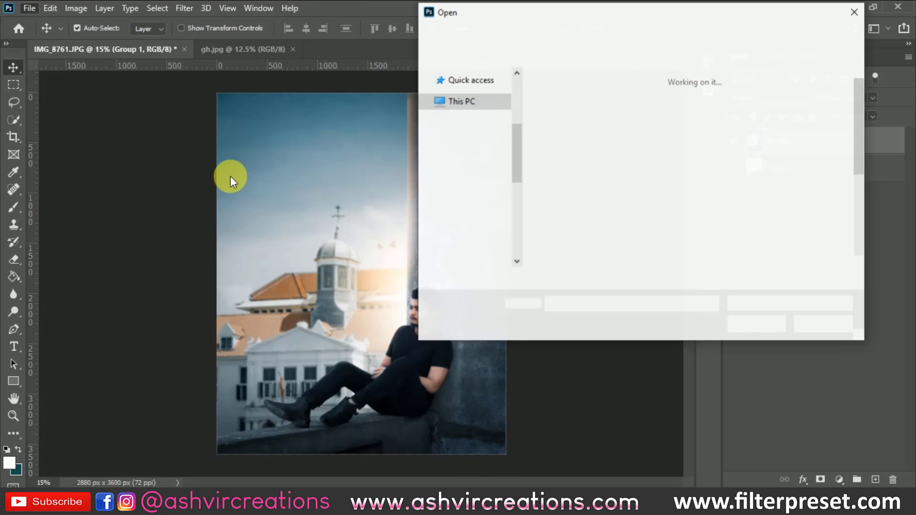
{"action": "scroll", "coordinate": [857, 198], "scroll_direction": "down", "scroll_amount": 3}
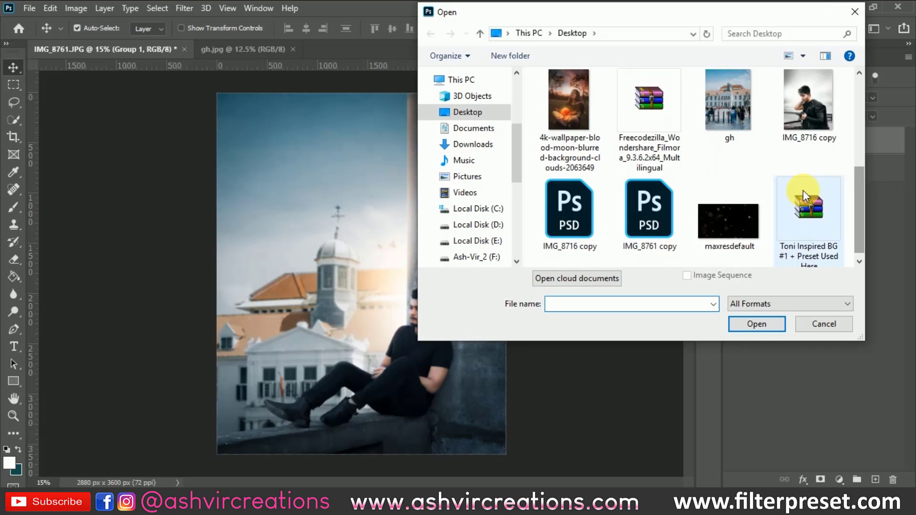
{"action": "double_click", "coordinate": [716, 218]}
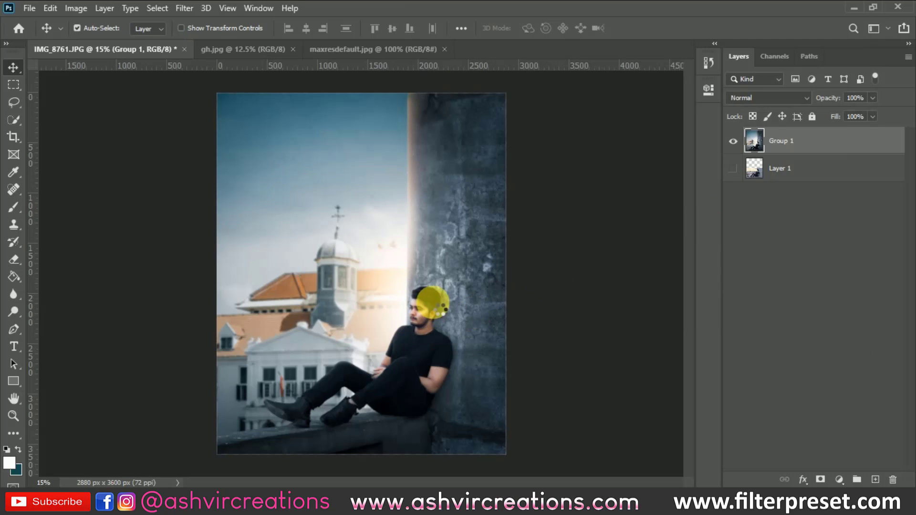
Copy the entire particle image and paste it into the IMG_8761.JPG composite
{"action": "key", "text": "ctrl"}
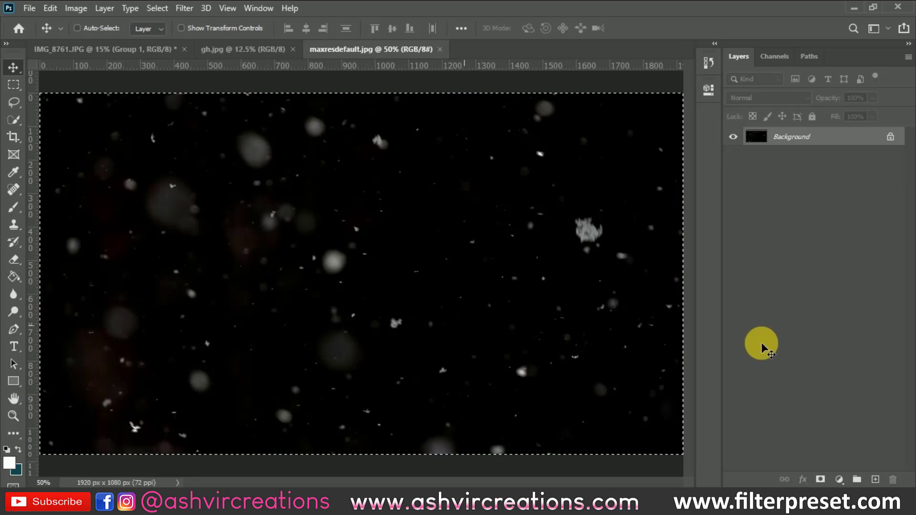
{"action": "key", "text": "ctrl+Tab"}
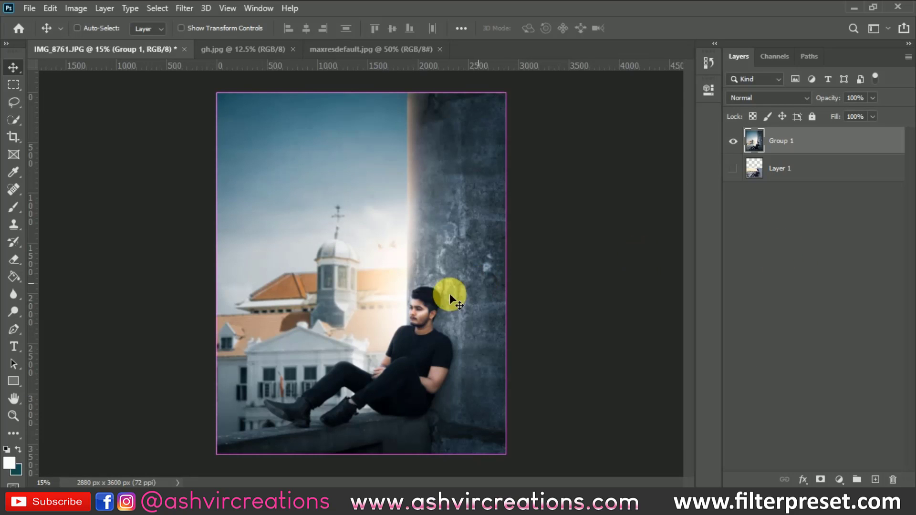
{"action": "key", "text": "ctrl+v"}
Rotate the pasted particle layer 90° clockwise, scale it to 267.89% to cover the canvas, and set its blend mode to Screen
{"action": "key", "text": "ctrl+t"}
{"action": "right_click", "coordinate": [399, 265]}
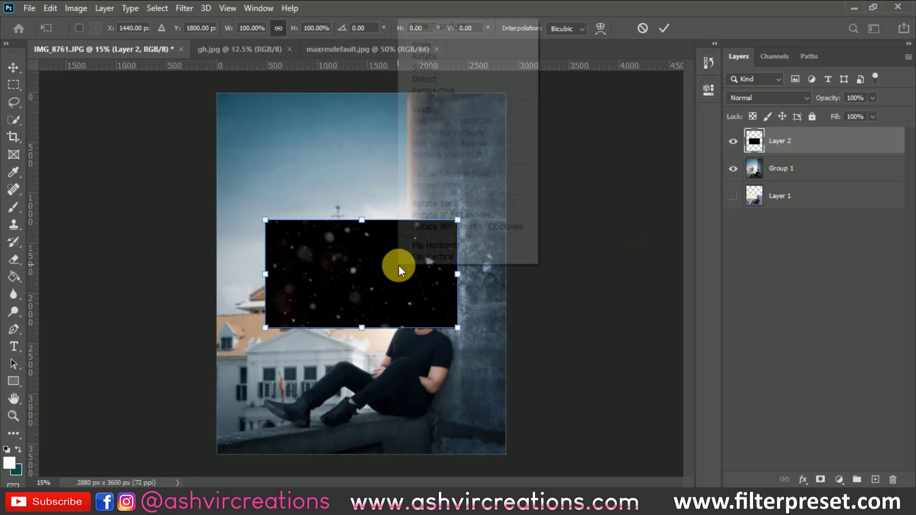
{"action": "left_click", "coordinate": [464, 217]}
{"action": "left_click_drag", "start_coordinate": [418, 185], "coordinate": [568, 50]}
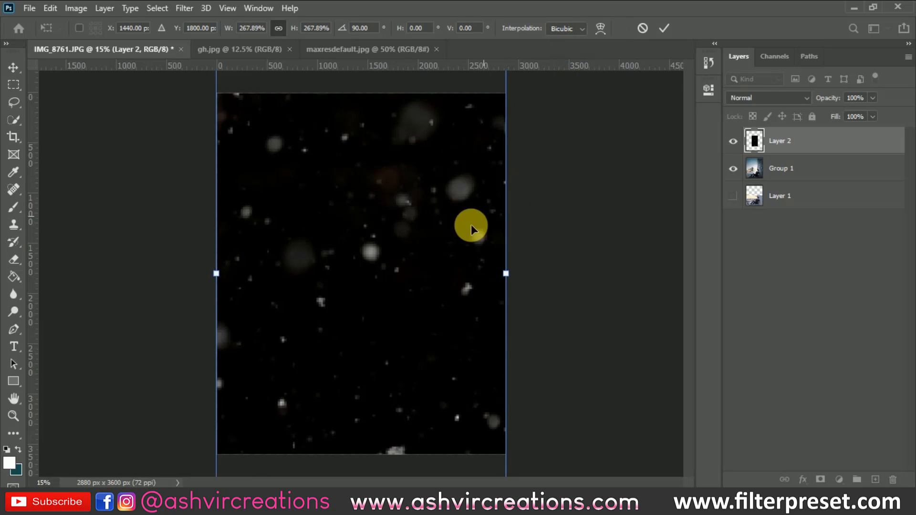
{"action": "key", "text": "Return"}
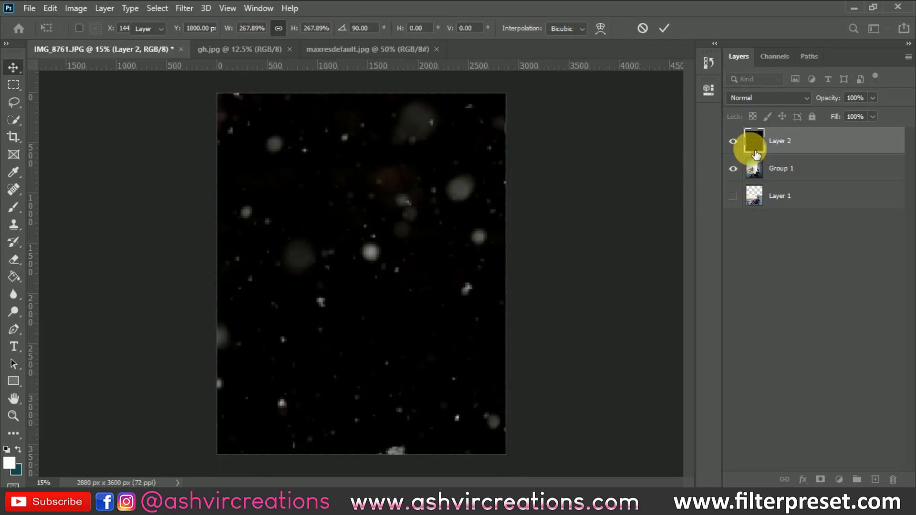
{"action": "left_click", "coordinate": [759, 97]}
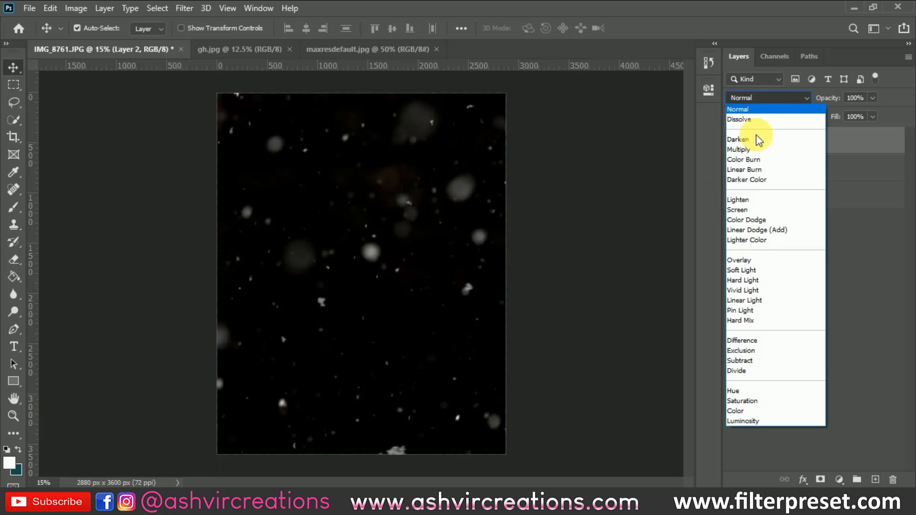
{"action": "left_click", "coordinate": [743, 210]}
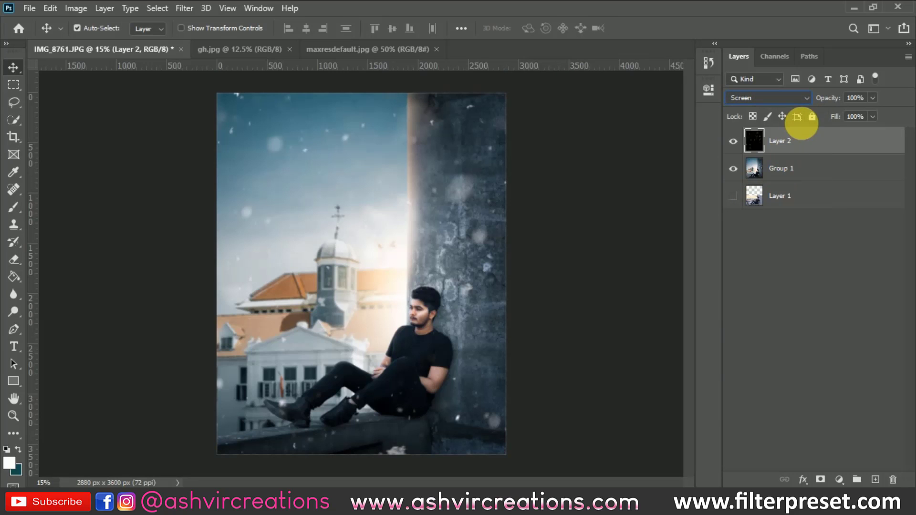
{"action": "left_click", "coordinate": [13, 259]}
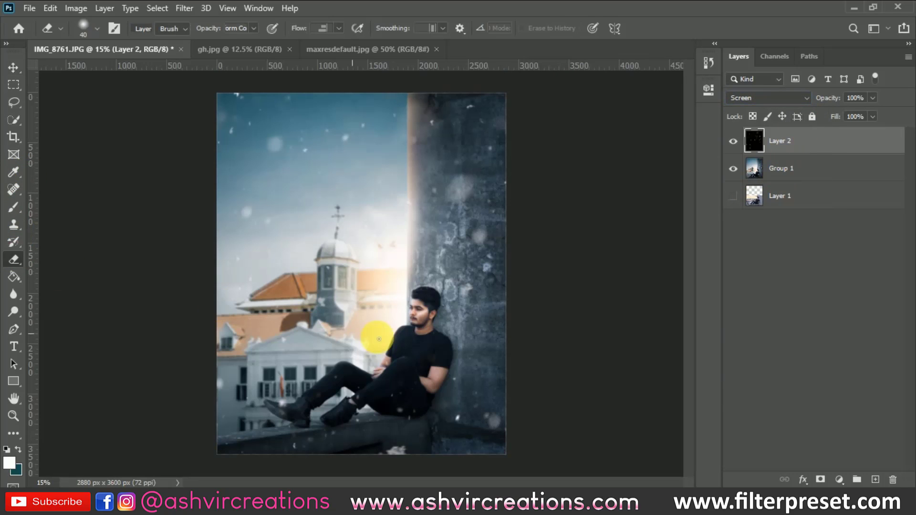
{"action": "key", "text": "b"}
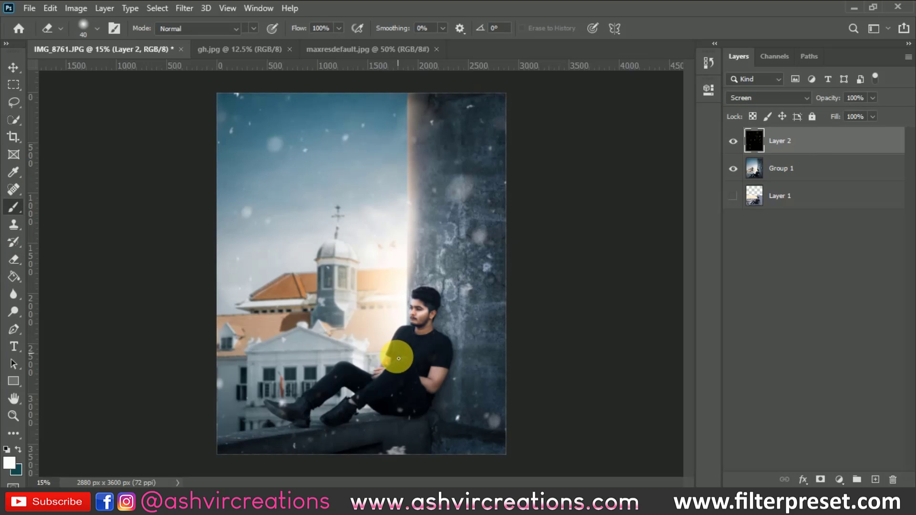
{"action": "mouse_move", "coordinate": [432, 271]}
{"action": "left_mouse_down"}
{"action": "mouse_move", "coordinate": [424, 266]}
{"action": "mouse_move", "coordinate": [424, 276]}
{"action": "left_mouse_up"}
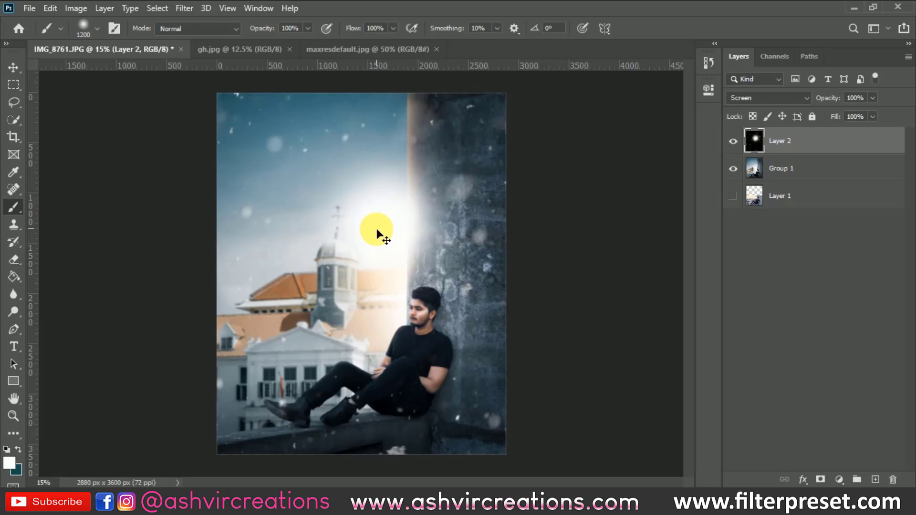
{"action": "key", "text": "ctrl+z"}
Erase particles over the dark pillar on Layer 2 with the Eraser at 40% opacity, using a brush enlarged to about 700–900 px
{"action": "left_click", "coordinate": [14, 259]}
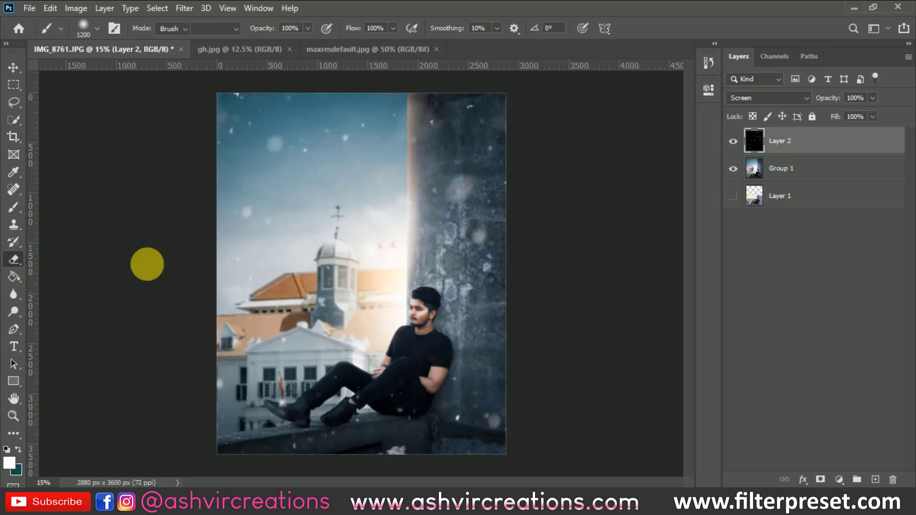
{"action": "right_click", "coordinate": [313, 256]}
{"action": "left_click_drag", "start_coordinate": [403, 290], "coordinate": [454, 288]}
{"action": "key", "text": "Return"}
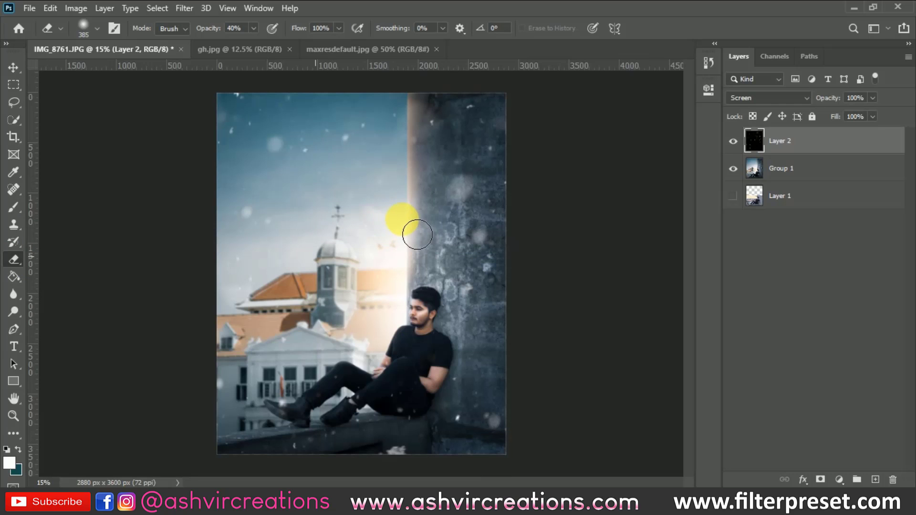
{"action": "key", "text": "bracketright"}
{"action": "key", "text": "bracketright"}
{"action": "key", "text": "bracketright"}
{"action": "key", "text": "bracketright"}
{"action": "key", "text": "bracketright"}
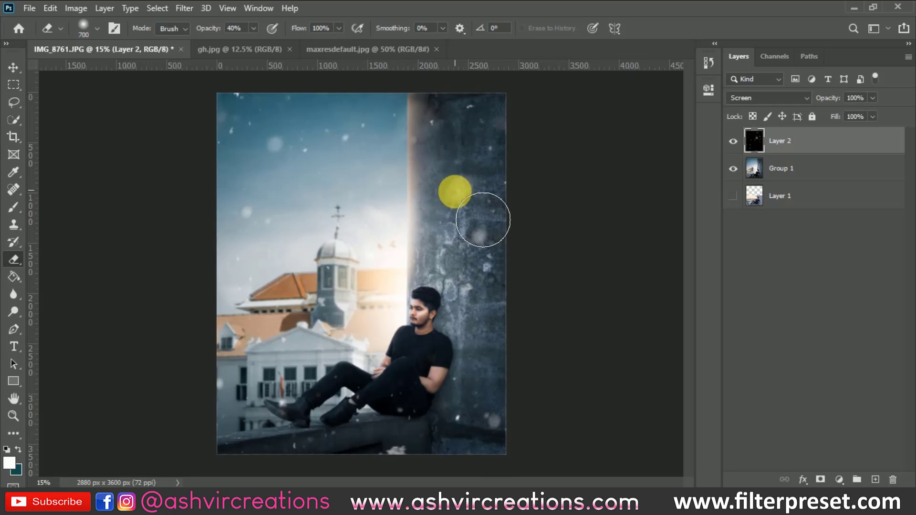
{"action": "left_click_drag", "start_coordinate": [474, 235], "coordinate": [447, 246]}
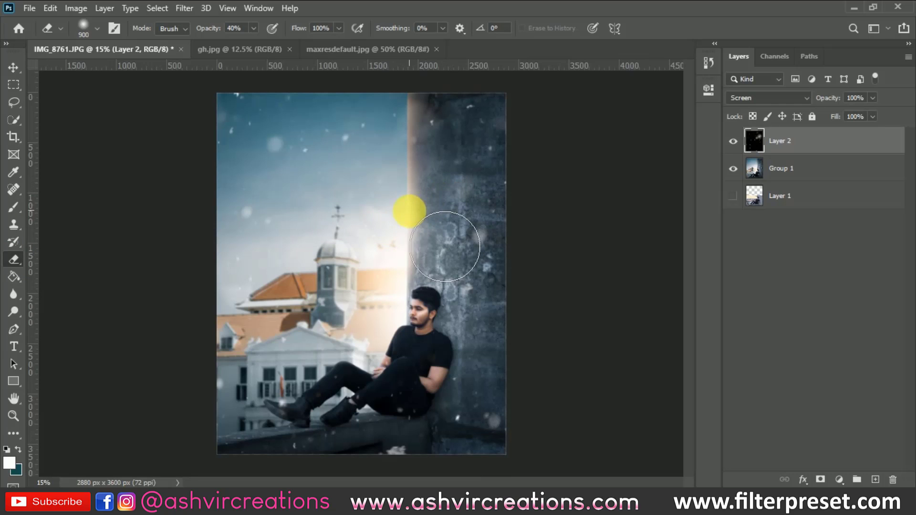
Erase particles over the pillar, man, building and ledge with the Eraser at 100% opacity, down to 700 px, then hide Layer 2 to compare
{"action": "left_click_drag", "start_coordinate": [211, 27], "coordinate": [351, 36]}
{"action": "mouse_move", "coordinate": [467, 222]}
{"action": "left_mouse_down"}
{"action": "mouse_move", "coordinate": [478, 224]}
{"action": "mouse_move", "coordinate": [418, 242]}
{"action": "mouse_move", "coordinate": [394, 282]}
{"action": "mouse_move", "coordinate": [377, 282]}
{"action": "mouse_move", "coordinate": [420, 357]}
{"action": "left_mouse_up"}
{"action": "key", "text": "bracketleft"}
{"action": "key", "text": "bracketleft"}
{"action": "left_click_drag", "start_coordinate": [308, 335], "coordinate": [292, 334]}
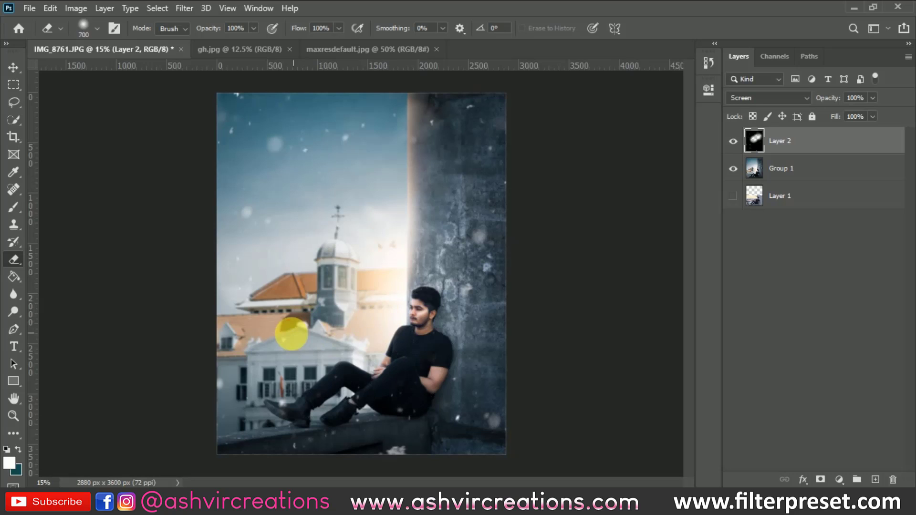
{"action": "mouse_move", "coordinate": [320, 361]}
{"action": "left_mouse_down"}
{"action": "mouse_move", "coordinate": [313, 424]}
{"action": "mouse_move", "coordinate": [391, 445]}
{"action": "mouse_move", "coordinate": [414, 494]}
{"action": "mouse_move", "coordinate": [534, 434]}
{"action": "mouse_move", "coordinate": [523, 459]}
{"action": "mouse_move", "coordinate": [482, 444]}
{"action": "mouse_move", "coordinate": [552, 429]}
{"action": "mouse_move", "coordinate": [564, 393]}
{"action": "mouse_move", "coordinate": [399, 433]}
{"action": "mouse_move", "coordinate": [380, 429]}
{"action": "mouse_move", "coordinate": [367, 357]}
{"action": "mouse_move", "coordinate": [277, 403]}
{"action": "left_mouse_up"}
{"action": "mouse_move", "coordinate": [308, 429]}
{"action": "left_mouse_down"}
{"action": "mouse_move", "coordinate": [270, 482]}
{"action": "mouse_move", "coordinate": [259, 427]}
{"action": "mouse_move", "coordinate": [370, 237]}
{"action": "mouse_move", "coordinate": [299, 180]}
{"action": "mouse_move", "coordinate": [301, 189]}
{"action": "mouse_move", "coordinate": [277, 120]}
{"action": "mouse_move", "coordinate": [474, 148]}
{"action": "mouse_move", "coordinate": [503, 140]}
{"action": "mouse_move", "coordinate": [502, 268]}
{"action": "mouse_move", "coordinate": [514, 305]}
{"action": "mouse_move", "coordinate": [368, 410]}
{"action": "mouse_move", "coordinate": [329, 488]}
{"action": "mouse_move", "coordinate": [320, 486]}
{"action": "mouse_move", "coordinate": [345, 480]}
{"action": "mouse_move", "coordinate": [314, 498]}
{"action": "mouse_move", "coordinate": [299, 477]}
{"action": "mouse_move", "coordinate": [201, 417]}
{"action": "mouse_move", "coordinate": [226, 422]}
{"action": "left_mouse_up"}
{"action": "scroll", "coordinate": [301, 477], "scroll_direction": "up", "scroll_amount": 1}
{"action": "scroll", "coordinate": [402, 374], "scroll_direction": "down", "scroll_amount": 1}
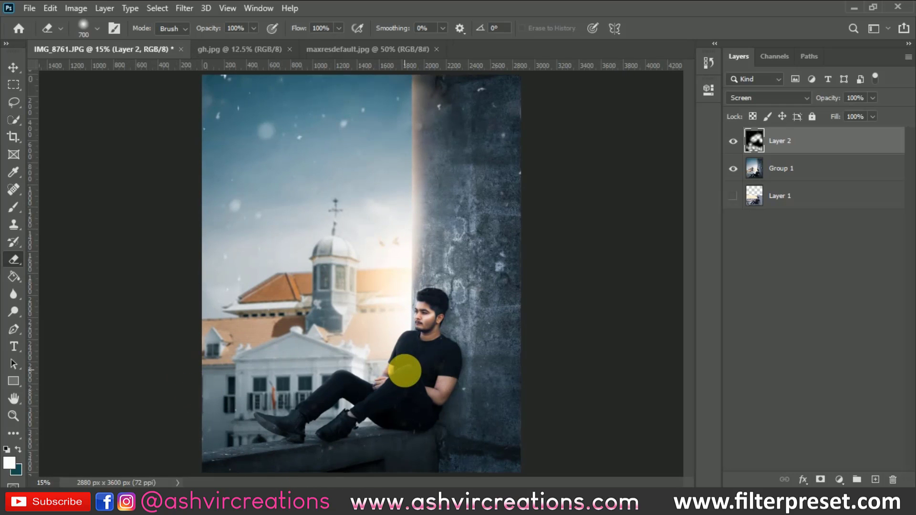
{"action": "left_click", "coordinate": [734, 141]}
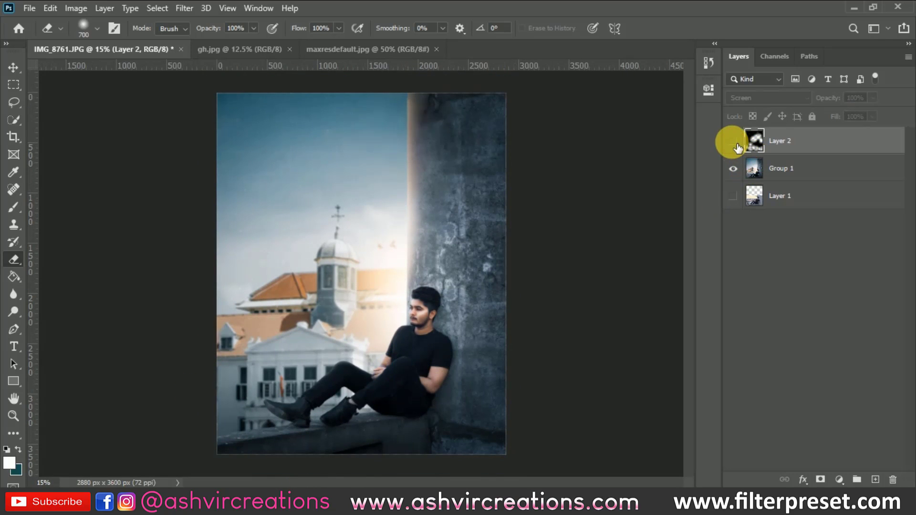
Compare the image with and without the particle overlay on Layer 2, then lower that layer's opacity to 80%
{"action": "left_click", "coordinate": [734, 141]}
{"action": "left_click", "coordinate": [734, 141]}
{"action": "left_click", "coordinate": [733, 141]}
{"action": "mouse_move", "coordinate": [347, 330]}
{"action": "left_mouse_down"}
{"action": "mouse_move", "coordinate": [413, 355]}
{"action": "mouse_move", "coordinate": [454, 392]}
{"action": "mouse_move", "coordinate": [432, 355]}
{"action": "mouse_move", "coordinate": [434, 431]}
{"action": "left_mouse_up"}
{"action": "left_click", "coordinate": [734, 142]}
{"action": "left_click", "coordinate": [733, 143]}
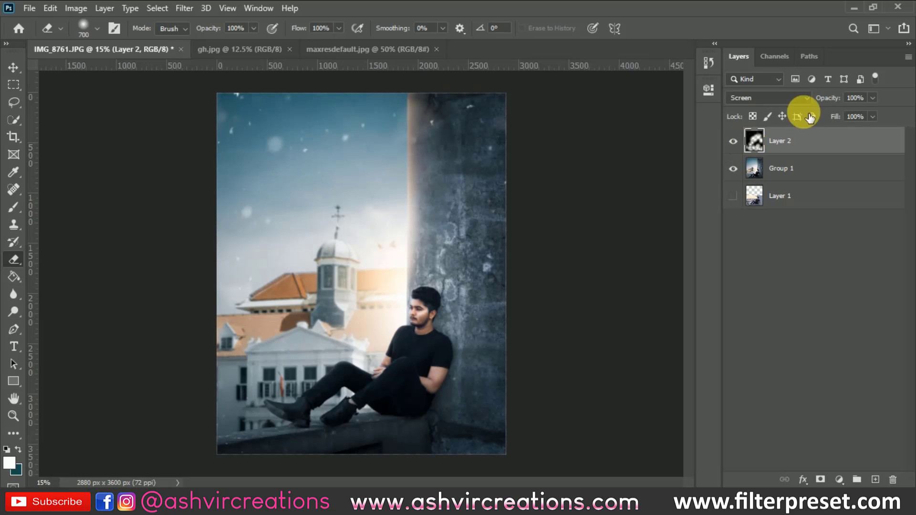
{"action": "left_click_drag", "start_coordinate": [828, 102], "coordinate": [818, 105]}
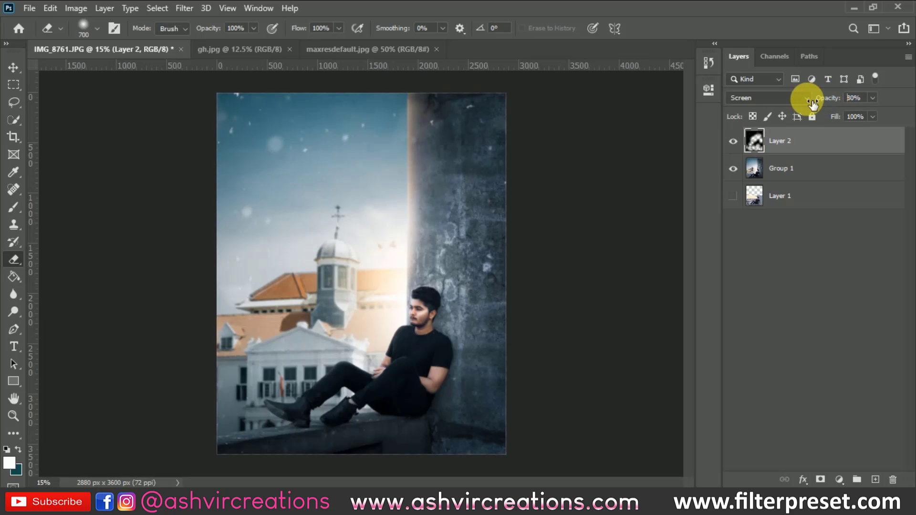
Merge Layer 2 with Group 1 into one layer and apply a 4:5 crop to the canvas
{"action": "left_click", "coordinate": [812, 171], "text": "shift"}
{"action": "key", "text": "ctrl+e"}
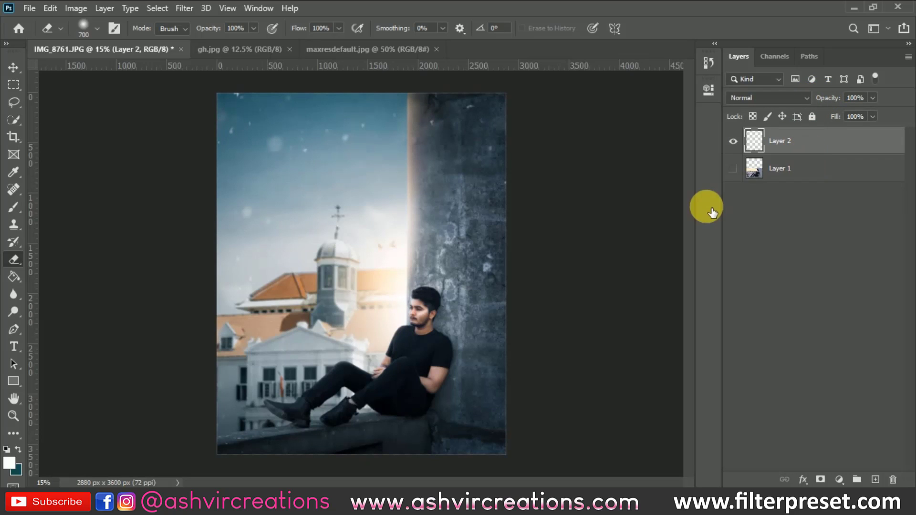
{"action": "key", "text": "c"}
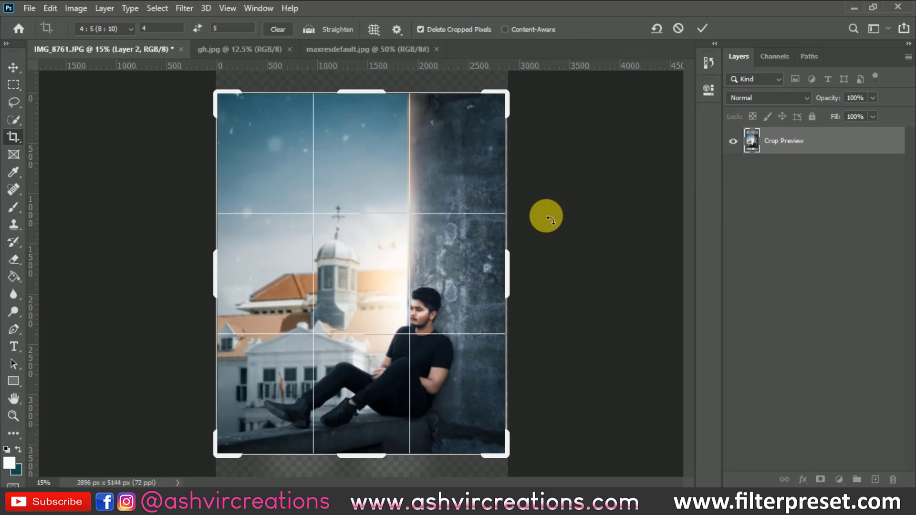
{"action": "key", "text": "Return"}
{"action": "key", "text": "v"}
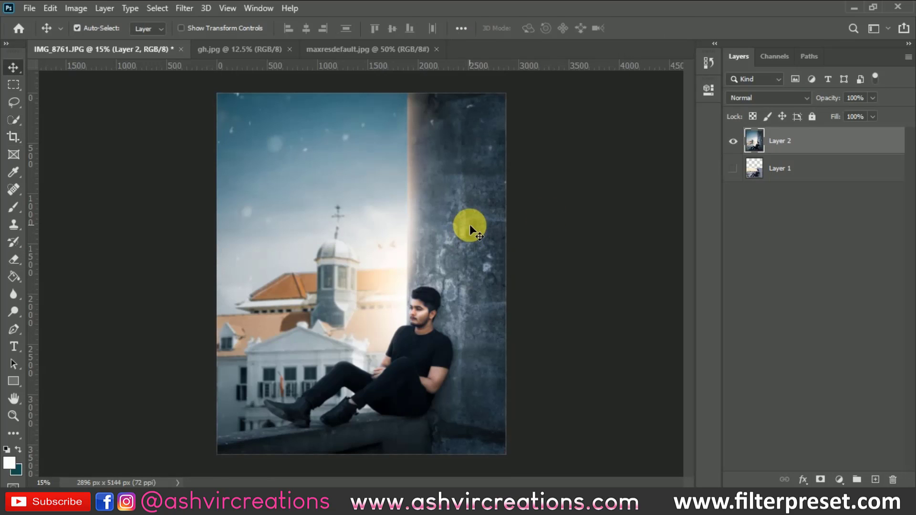
{"action": "key", "text": "ctrl+0"}
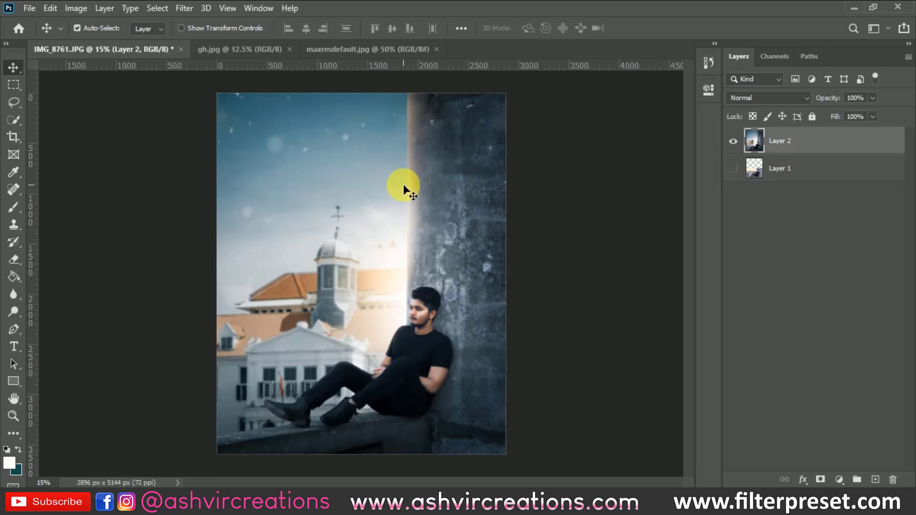
Apply a Camera Raw post-crop vignette to the merged layer: Amount -22, Midpoint 38, Roundness -30, Feather 35, Highlights 100
{"action": "left_click", "coordinate": [188, 10]}
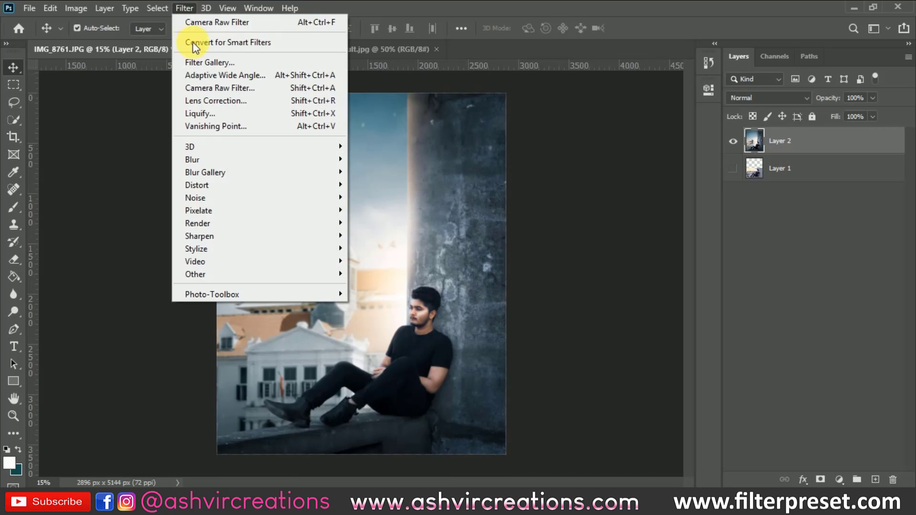
{"action": "left_click", "coordinate": [203, 89]}
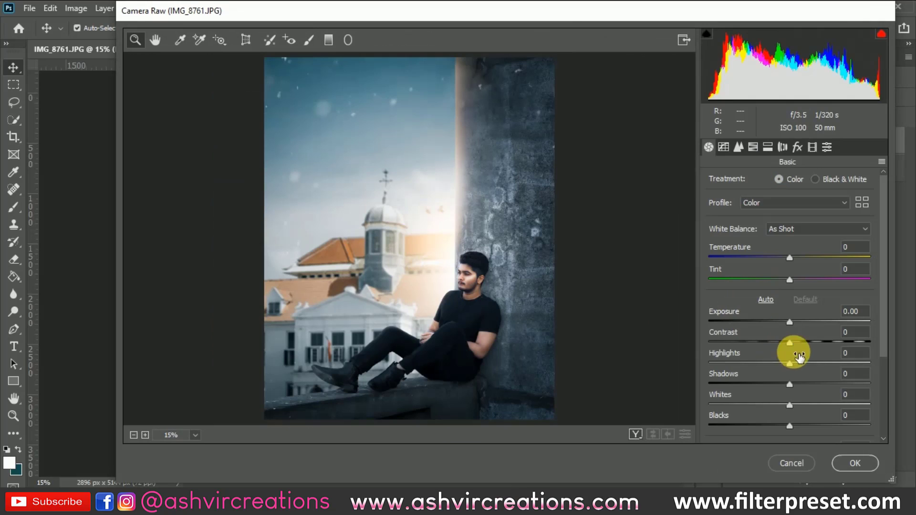
{"action": "left_click", "coordinate": [798, 148]}
{"action": "left_click_drag", "start_coordinate": [793, 322], "coordinate": [766, 398]}
{"action": "left_click_drag", "start_coordinate": [768, 321], "coordinate": [778, 326]}
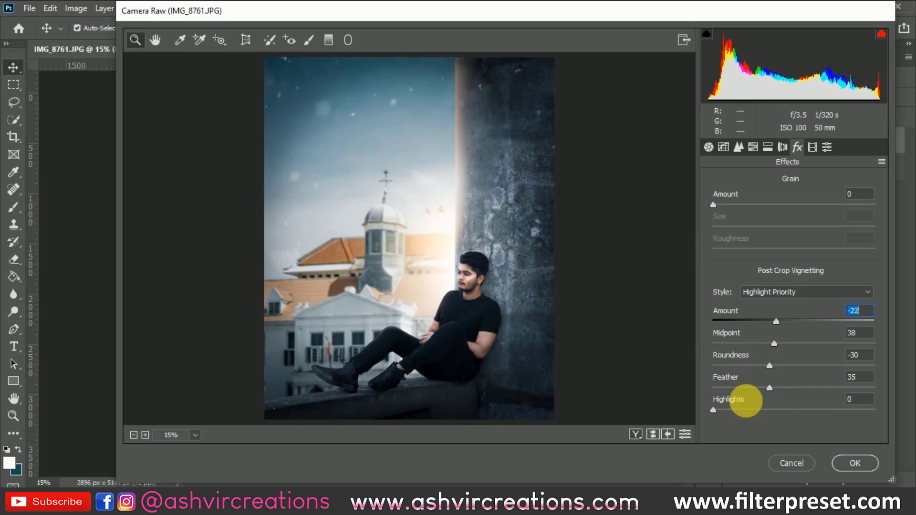
{"action": "left_click_drag", "start_coordinate": [740, 412], "coordinate": [876, 417]}
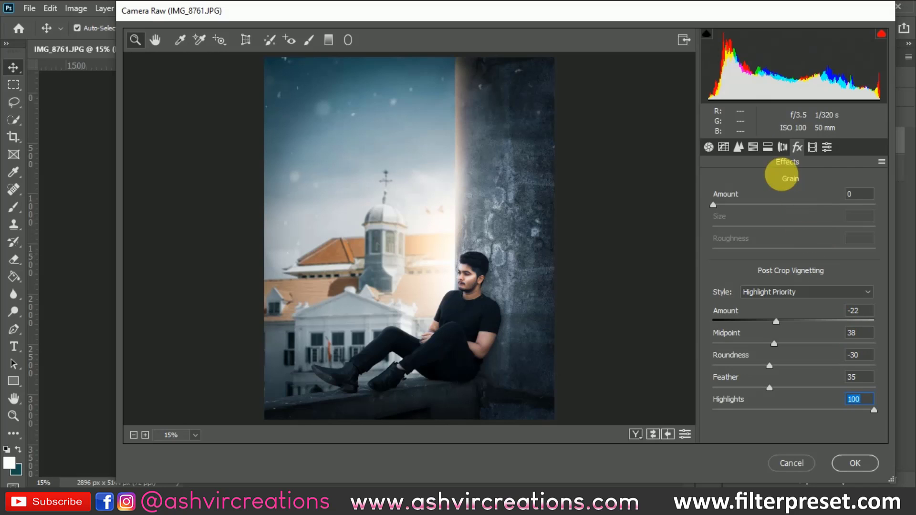
Reduce the HSL saturation of Blues to -29 and Aquas to -10
{"action": "left_click", "coordinate": [752, 147]}
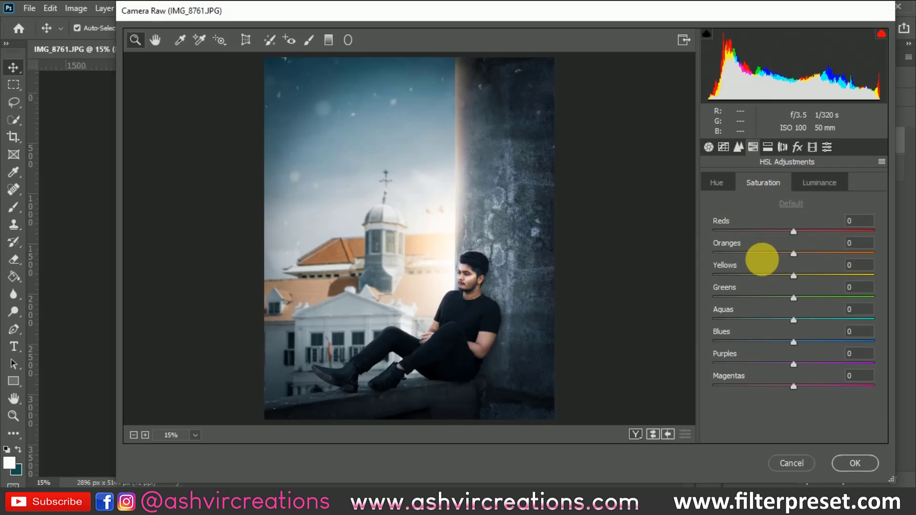
{"action": "left_click_drag", "start_coordinate": [769, 341], "coordinate": [784, 327]}
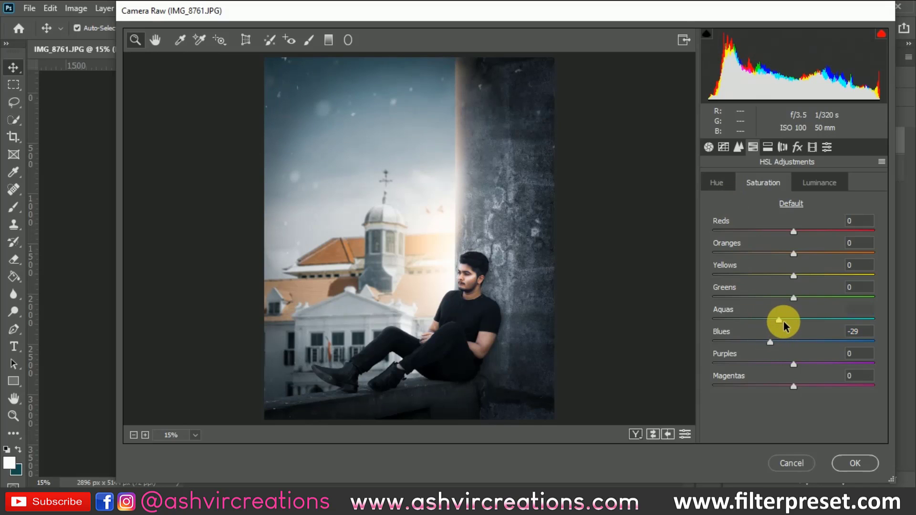
Raise the RGB point curve's black point to output 9 and anchor the curve at its lower quarter and at input 192, output 193
{"action": "left_click", "coordinate": [728, 149]}
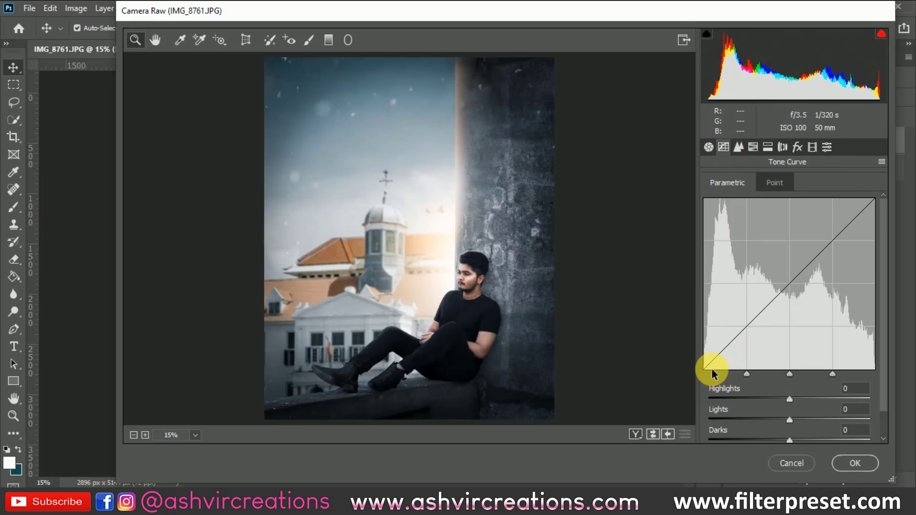
{"action": "left_click", "coordinate": [773, 184]}
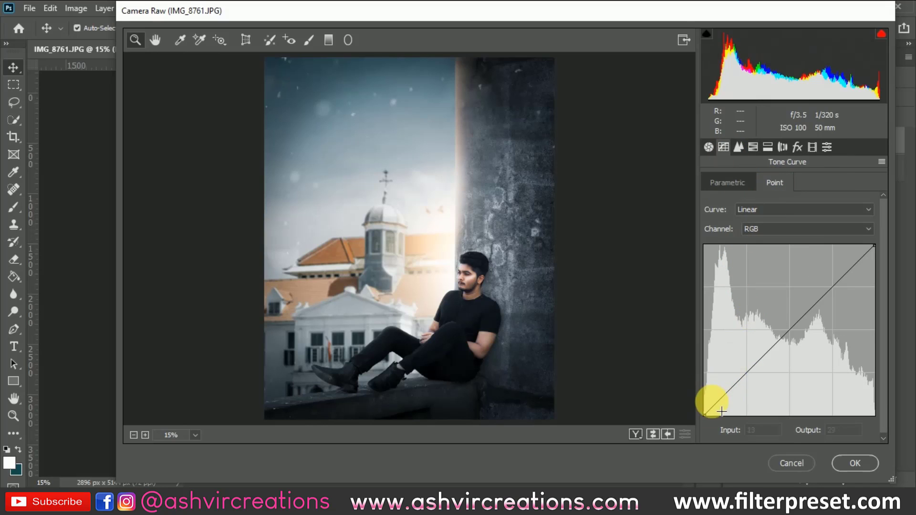
{"action": "left_click_drag", "start_coordinate": [706, 416], "coordinate": [707, 416]}
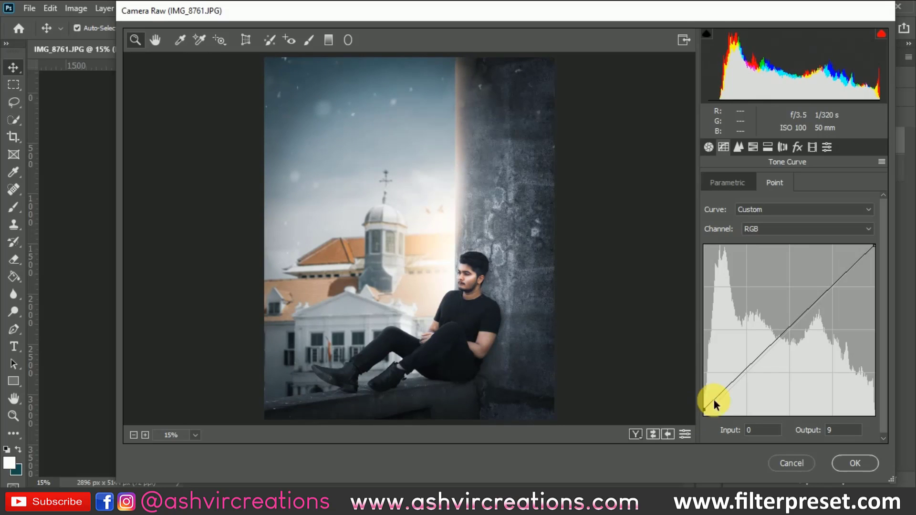
{"action": "left_click", "coordinate": [745, 375]}
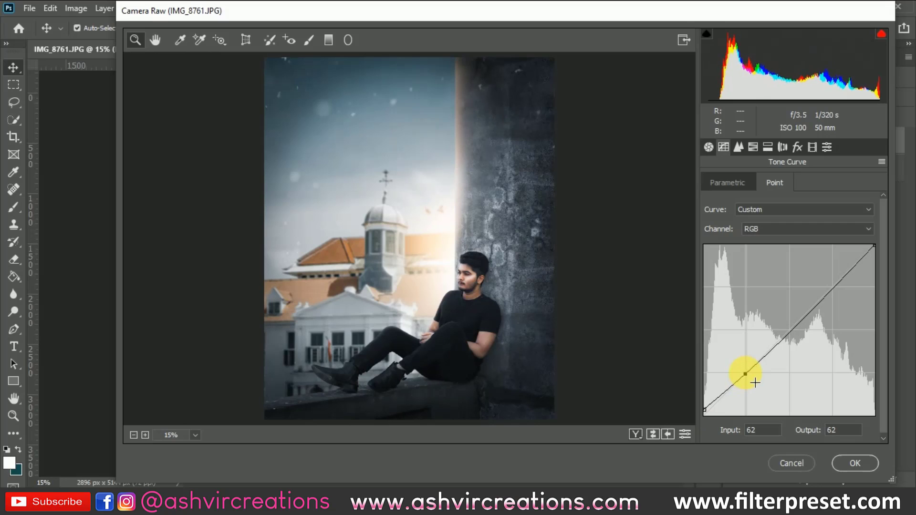
{"action": "left_click_drag", "start_coordinate": [745, 373], "coordinate": [746, 373]}
{"action": "left_click", "coordinate": [834, 283]}
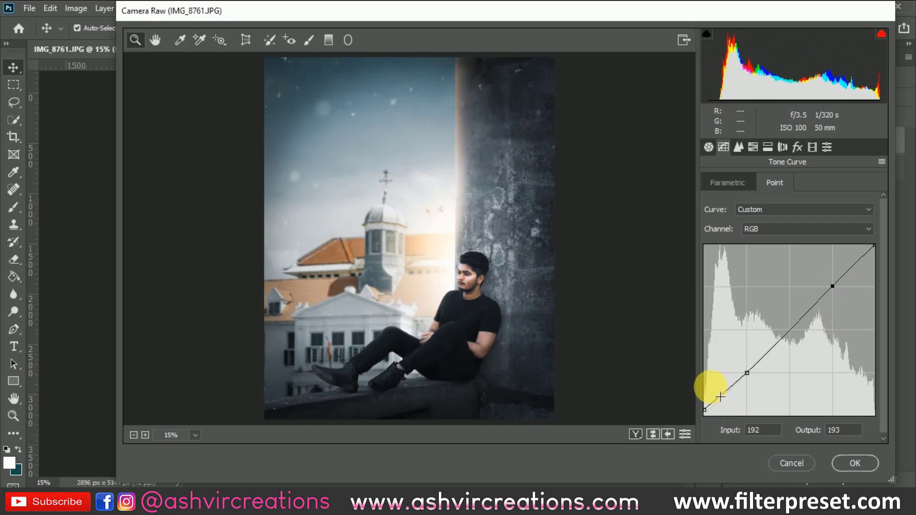
{"action": "left_click", "coordinate": [477, 365], "text": "alt"}
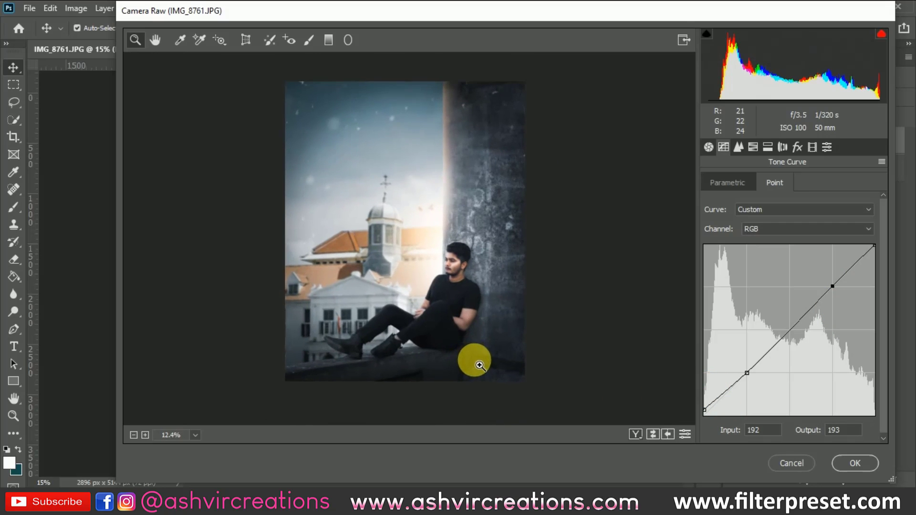
Set the basic tone adjustments to Contrast +23, Highlights -3, Shadows -20, Whites -11, Blacks -8 and Clarity +5
{"action": "left_click", "coordinate": [709, 148]}
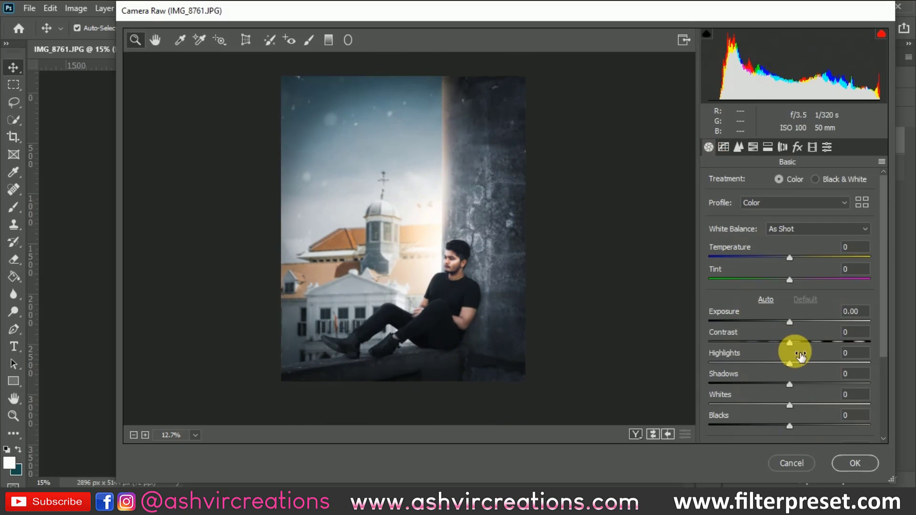
{"action": "left_click_drag", "start_coordinate": [789, 342], "coordinate": [769, 404]}
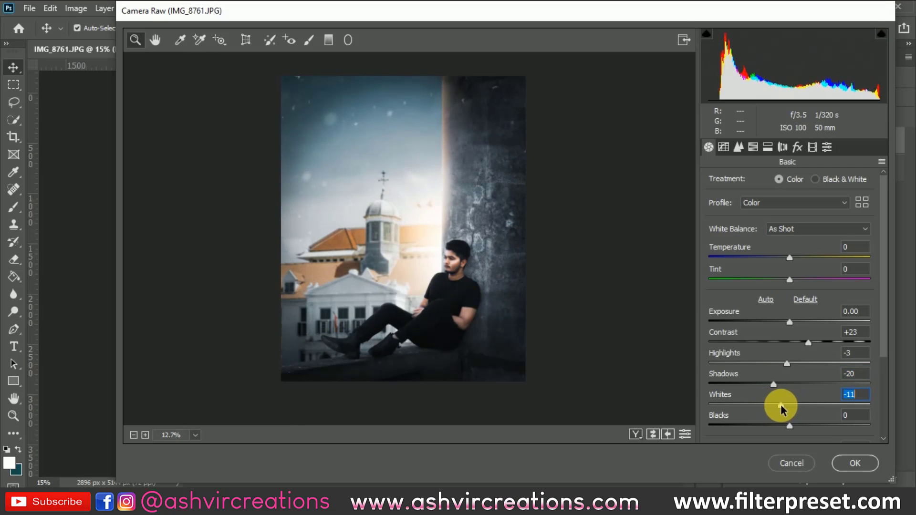
{"action": "left_click_drag", "start_coordinate": [787, 428], "coordinate": [782, 427]}
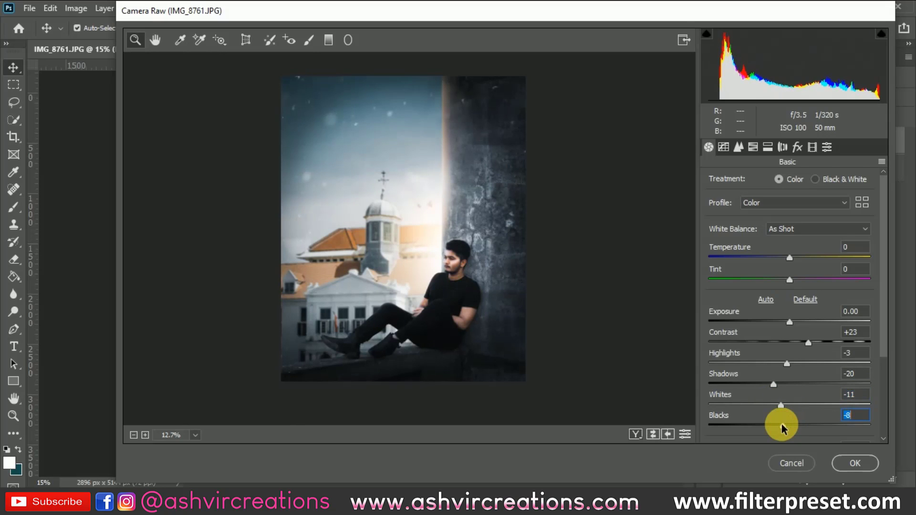
{"action": "scroll", "coordinate": [879, 354], "scroll_direction": "down", "scroll_amount": 2}
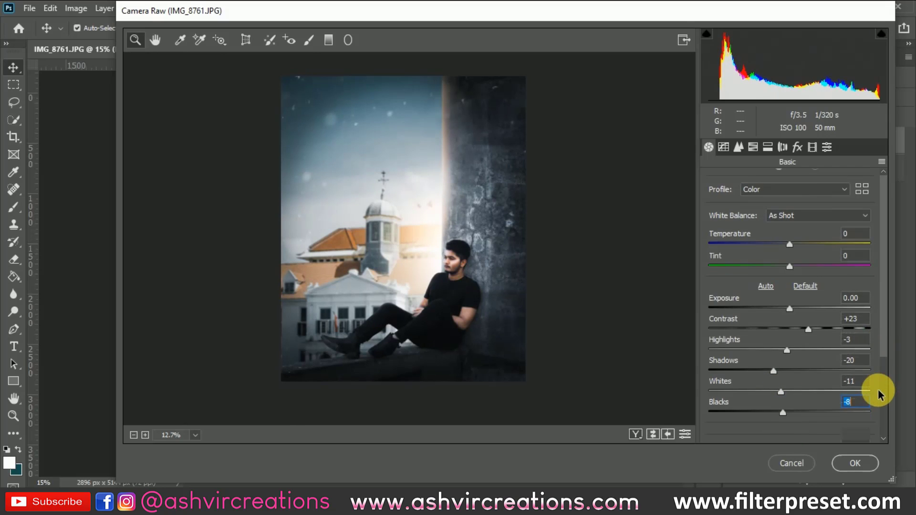
{"action": "scroll", "coordinate": [879, 400], "scroll_direction": "down", "scroll_amount": 1}
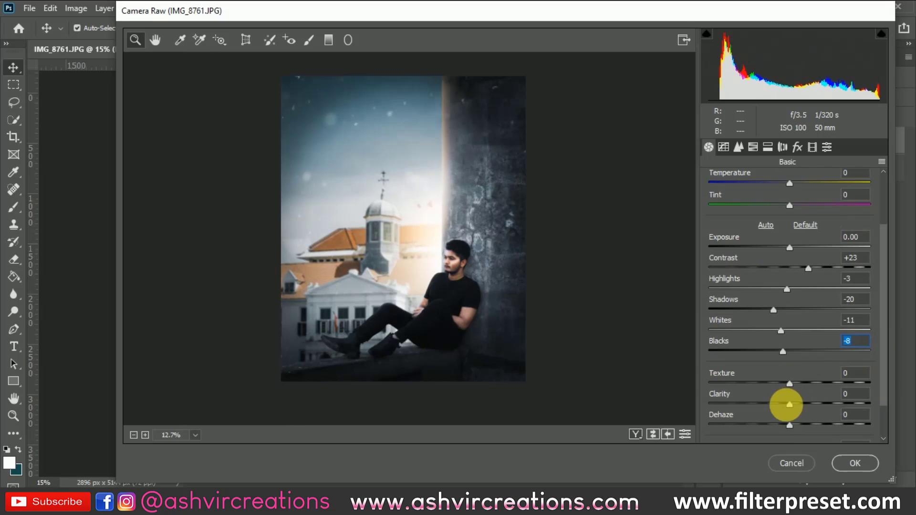
{"action": "left_click_drag", "start_coordinate": [794, 409], "coordinate": [798, 411]}
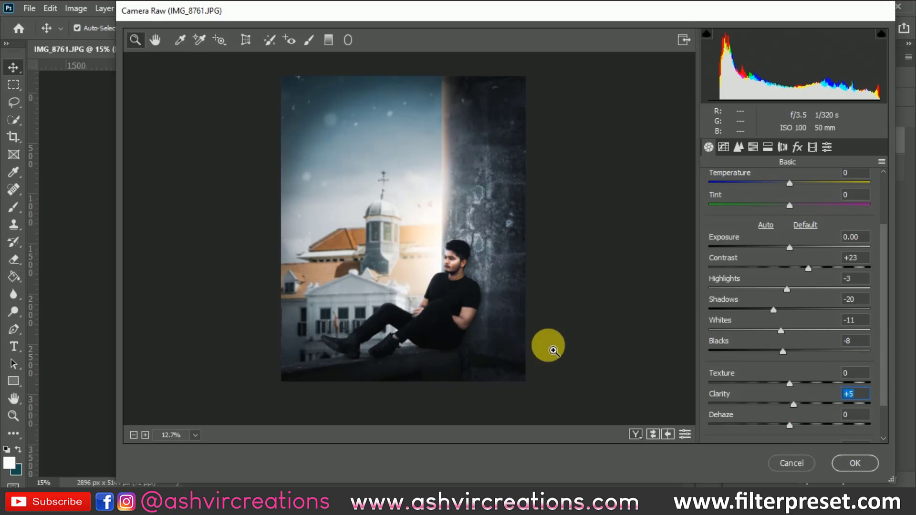
{"action": "left_click", "coordinate": [449, 320]}
{"action": "left_click", "coordinate": [465, 329], "text": "alt"}
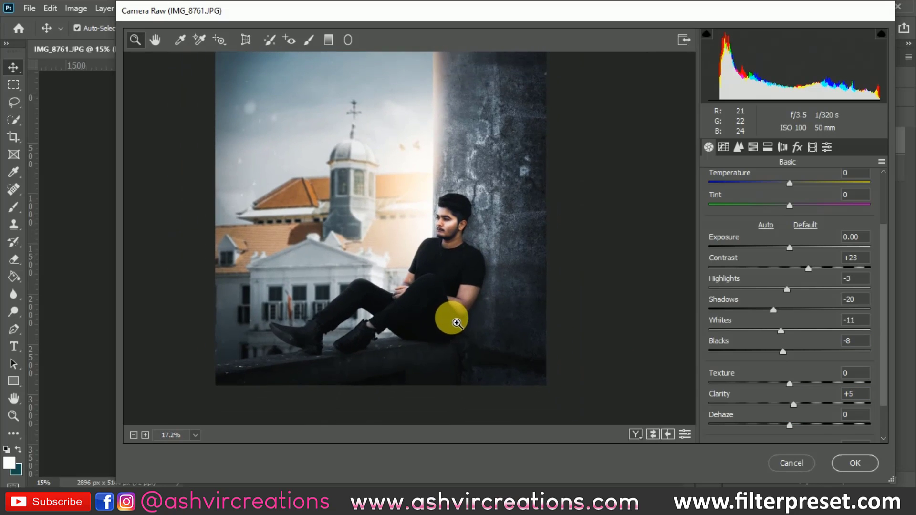
Tint the shadows blue with Split Toning, using Hue 195 and Saturation 6
{"action": "left_click", "coordinate": [753, 147]}
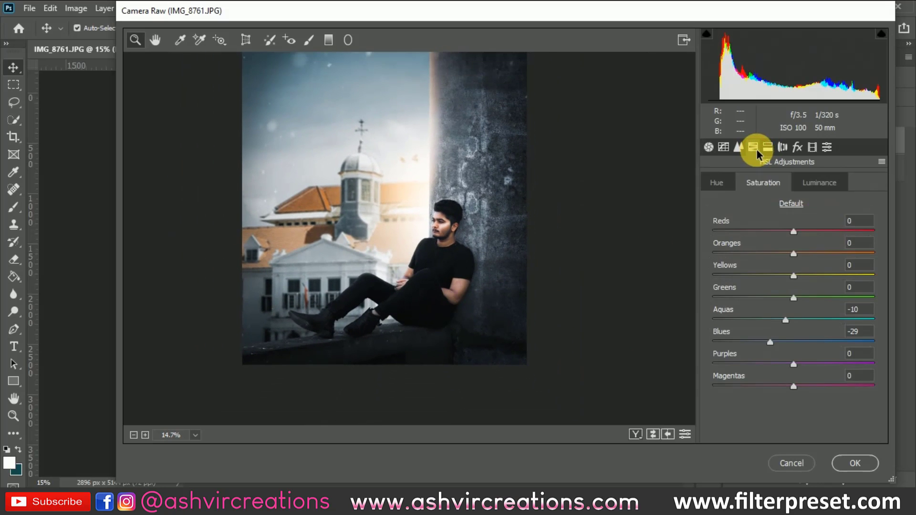
{"action": "left_click", "coordinate": [767, 147]}
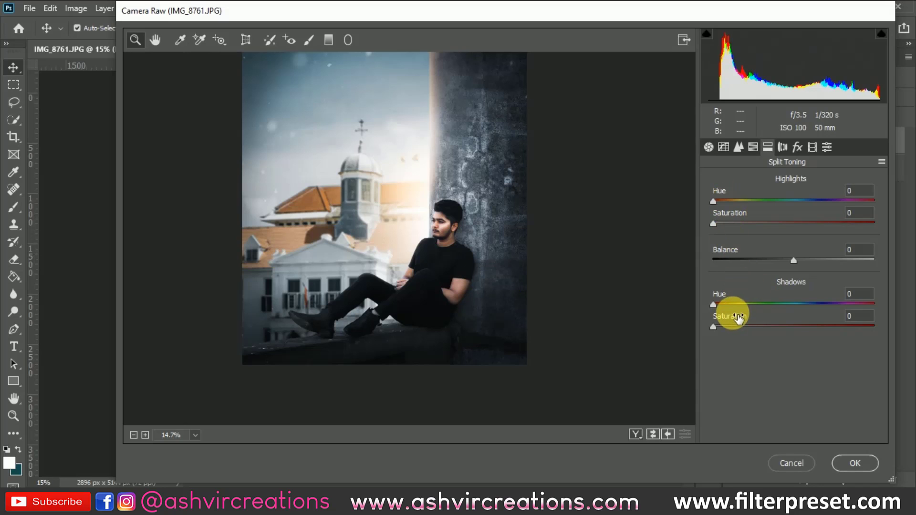
{"action": "left_click_drag", "start_coordinate": [728, 308], "coordinate": [752, 305]}
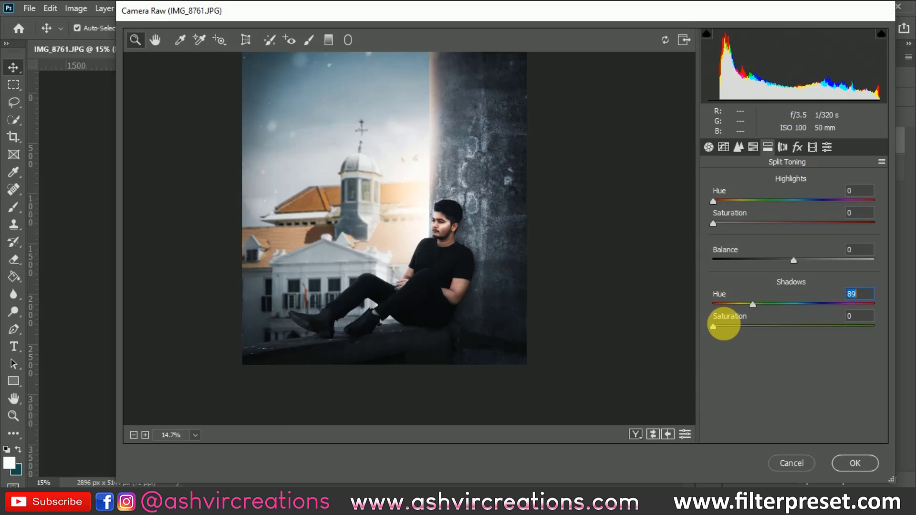
{"action": "left_click_drag", "start_coordinate": [758, 308], "coordinate": [800, 307]}
{"action": "mouse_move", "coordinate": [725, 328]}
{"action": "left_mouse_down"}
{"action": "mouse_move", "coordinate": [706, 334]}
{"action": "mouse_move", "coordinate": [720, 335]}
{"action": "left_mouse_up"}
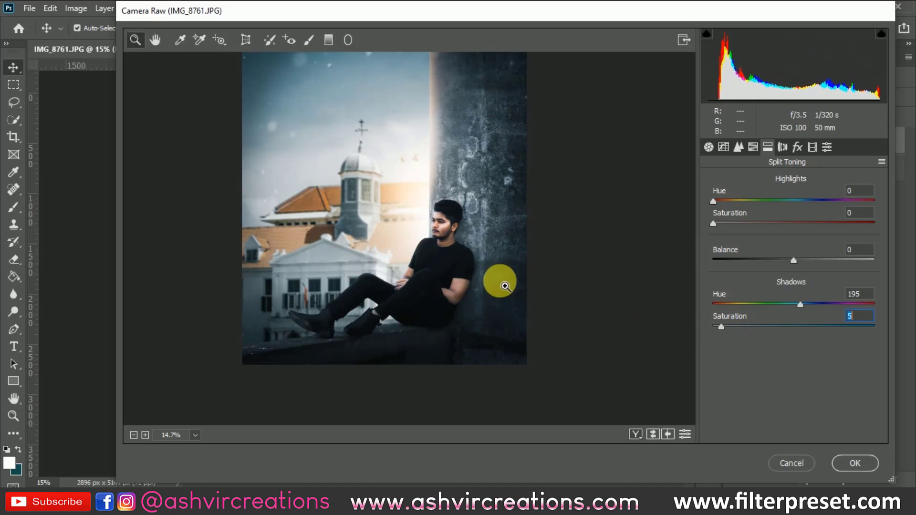
{"action": "left_click", "coordinate": [479, 268], "text": "alt"}
{"action": "left_click", "coordinate": [375, 175]}
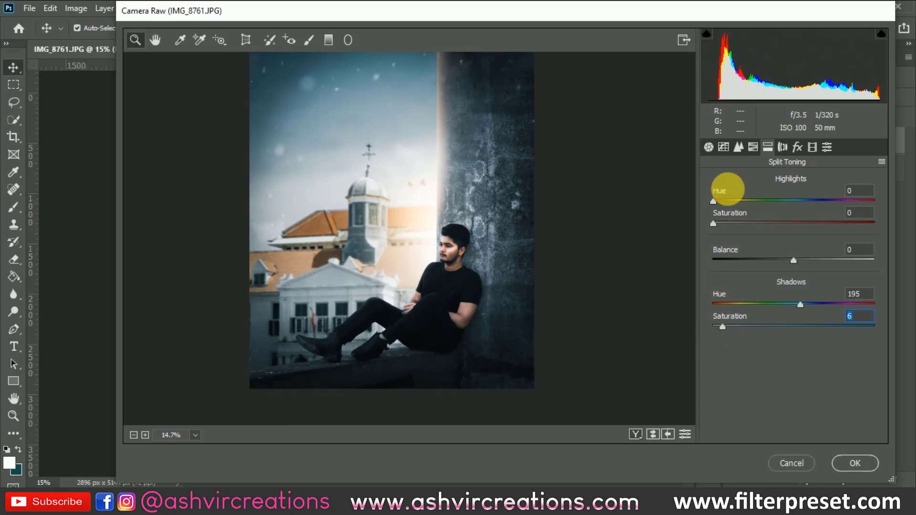
Review the Lens Corrections and Effects settings and examine the grading up close on the man's face and arms
{"action": "left_click", "coordinate": [782, 149]}
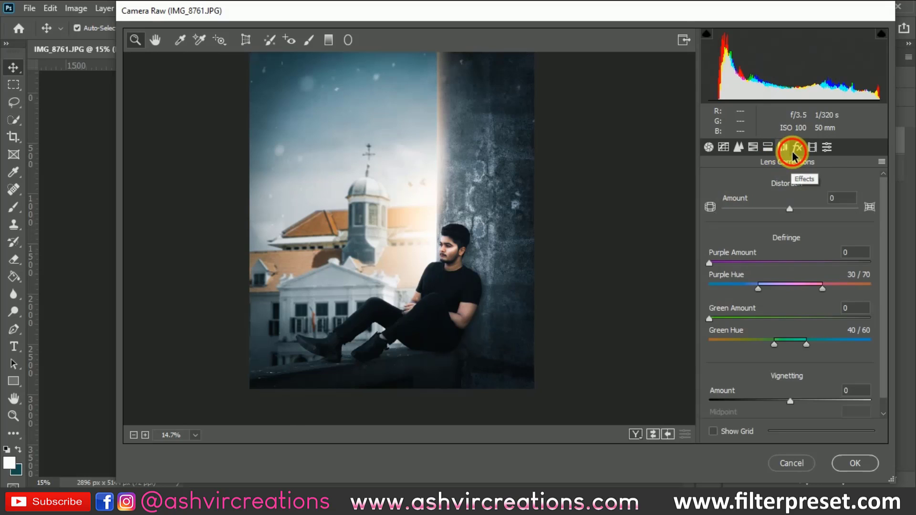
{"action": "left_click", "coordinate": [795, 148]}
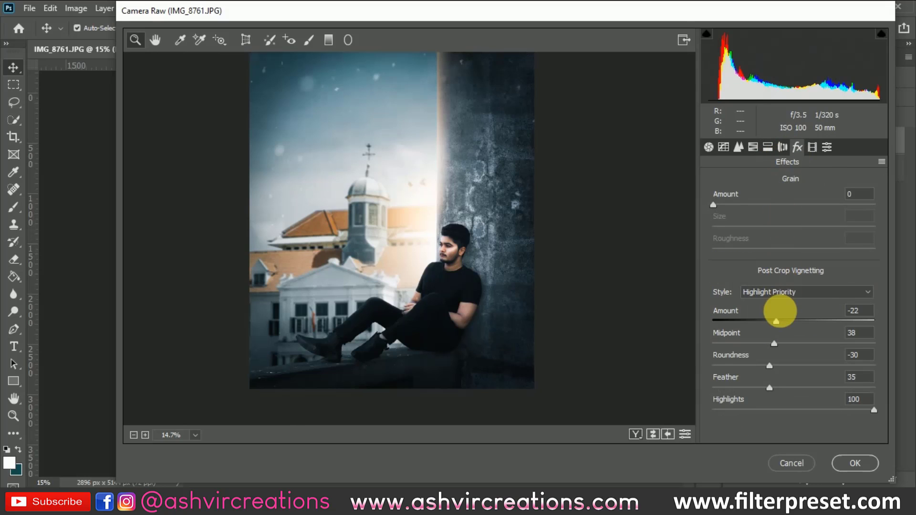
{"action": "left_click", "coordinate": [811, 148]}
{"action": "left_click", "coordinate": [799, 149]}
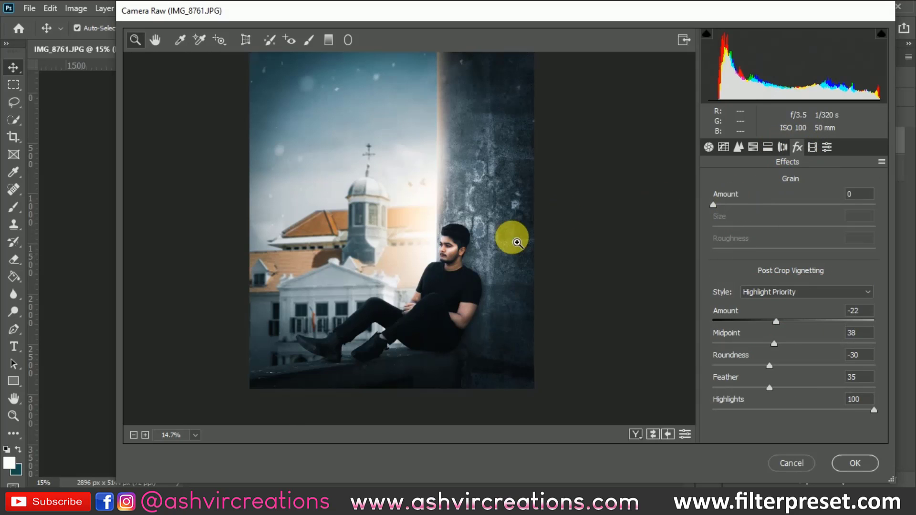
{"action": "left_click", "coordinate": [399, 285]}
{"action": "left_click", "coordinate": [501, 292], "text": "alt"}
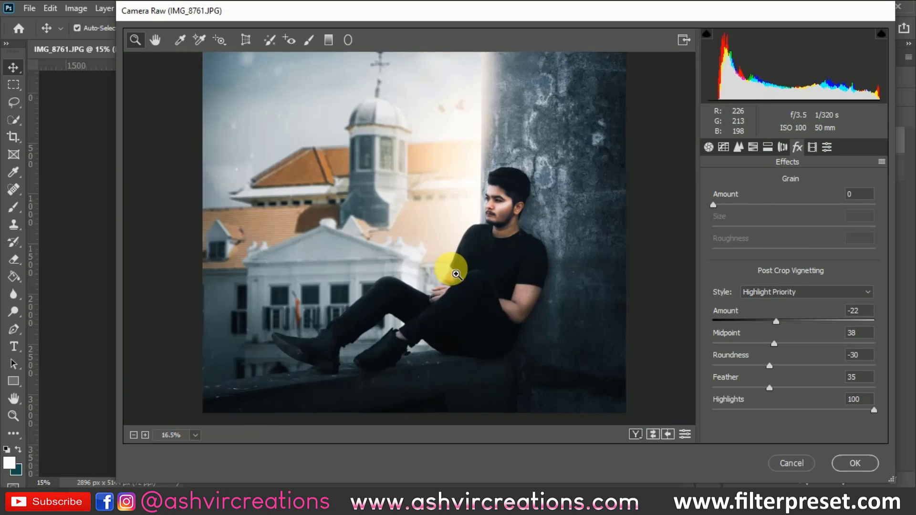
{"action": "left_click", "coordinate": [474, 307]}
{"action": "left_click_drag", "start_coordinate": [546, 204], "coordinate": [586, 222]}
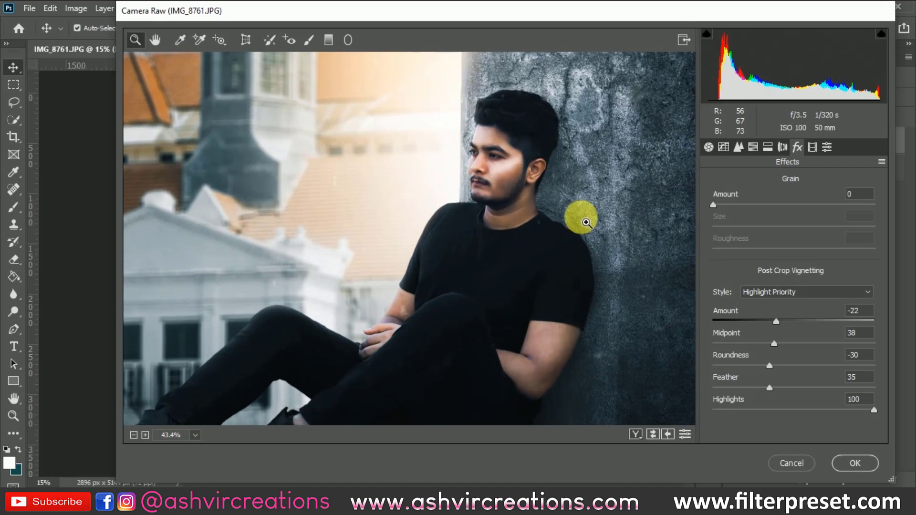
Add grain with Amount 10, Size 18 and Roughness 65, and check its effect on the man and the whole picture
{"action": "left_click", "coordinate": [734, 206]}
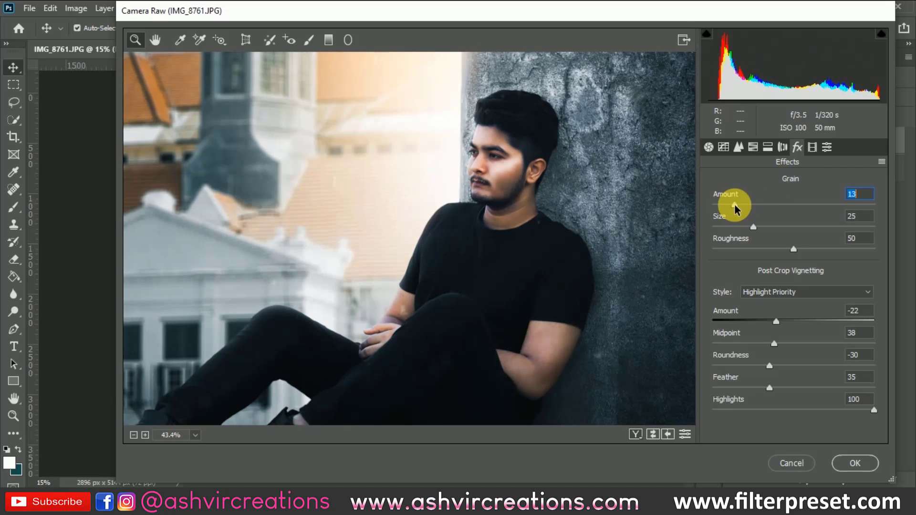
{"action": "left_click_drag", "start_coordinate": [734, 206], "coordinate": [750, 206]}
{"action": "mouse_move", "coordinate": [554, 253]}
{"action": "left_mouse_down"}
{"action": "mouse_move", "coordinate": [562, 261]}
{"action": "mouse_move", "coordinate": [551, 256]}
{"action": "left_mouse_up"}
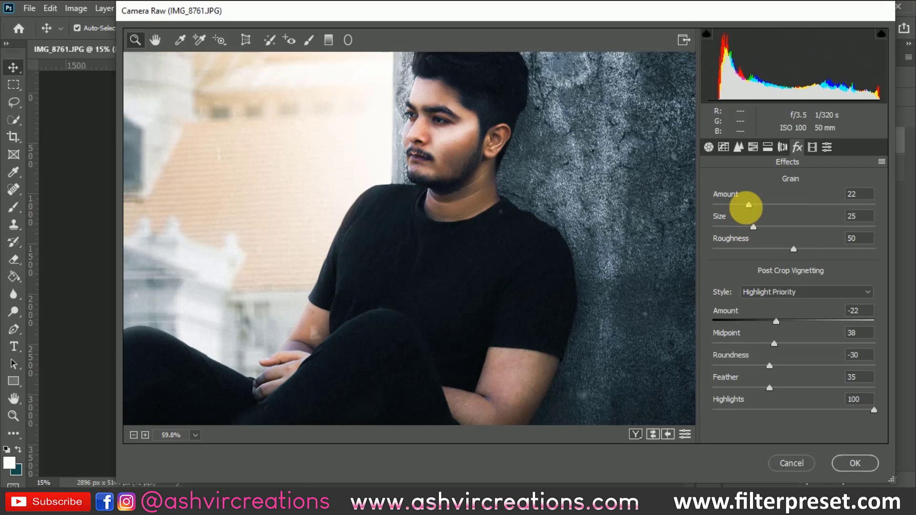
{"action": "left_click_drag", "start_coordinate": [737, 210], "coordinate": [727, 210]}
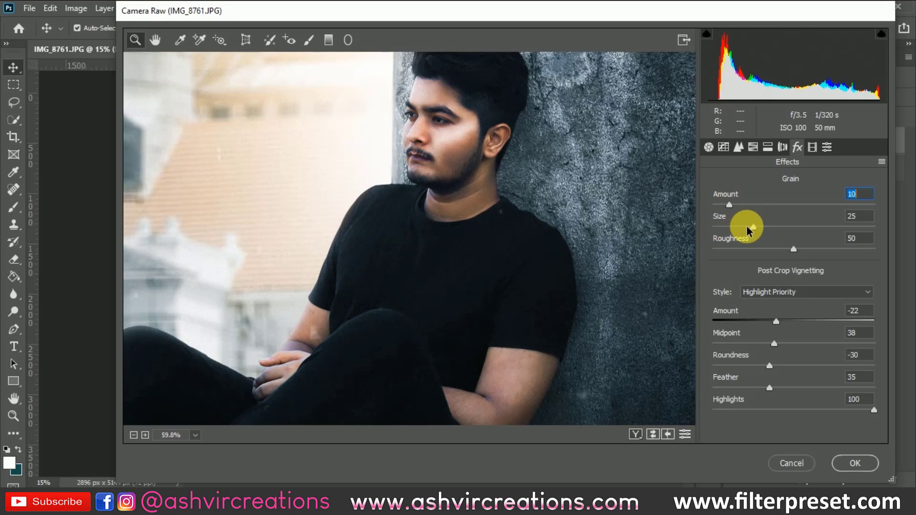
{"action": "left_click_drag", "start_coordinate": [747, 231], "coordinate": [741, 231]}
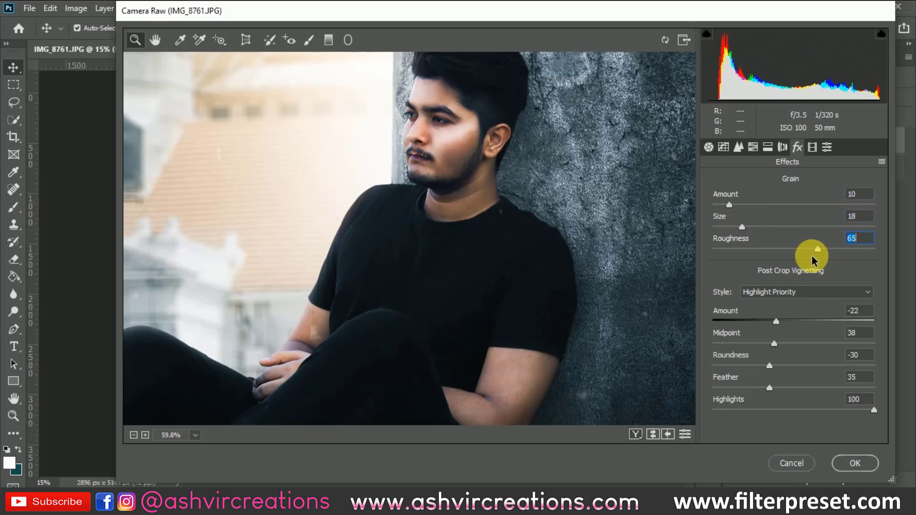
{"action": "left_click_drag", "start_coordinate": [466, 262], "coordinate": [436, 310]}
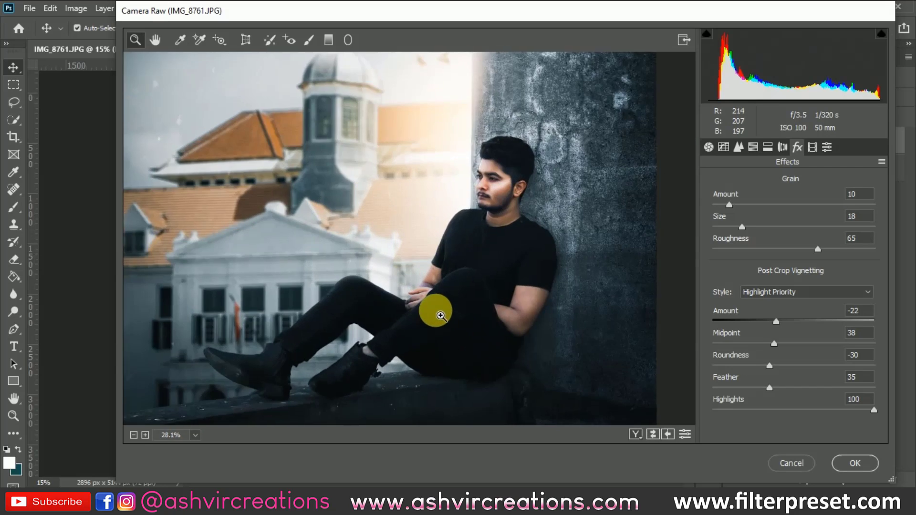
{"action": "left_click_drag", "start_coordinate": [568, 348], "coordinate": [404, 198]}
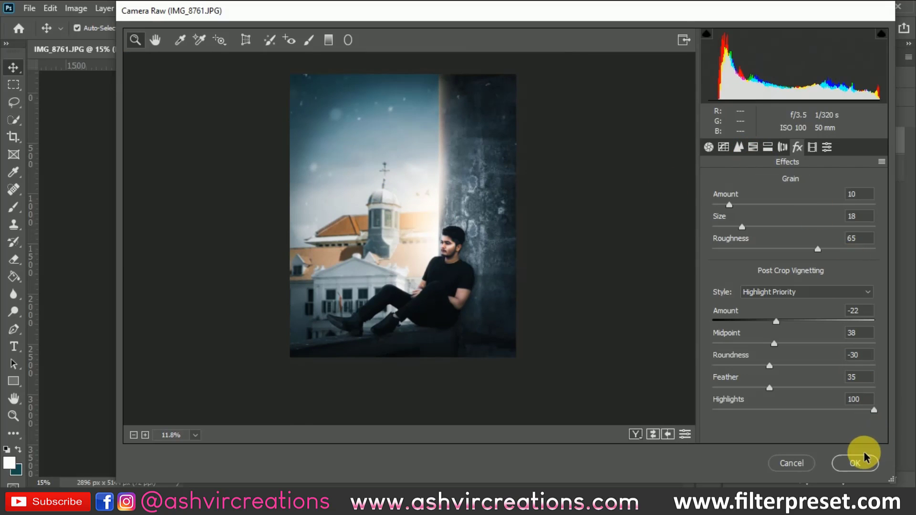
Set the basic Texture to -2 and Clarity to +2, and apply the Camera Raw grade to the composite
{"action": "left_click", "coordinate": [709, 147]}
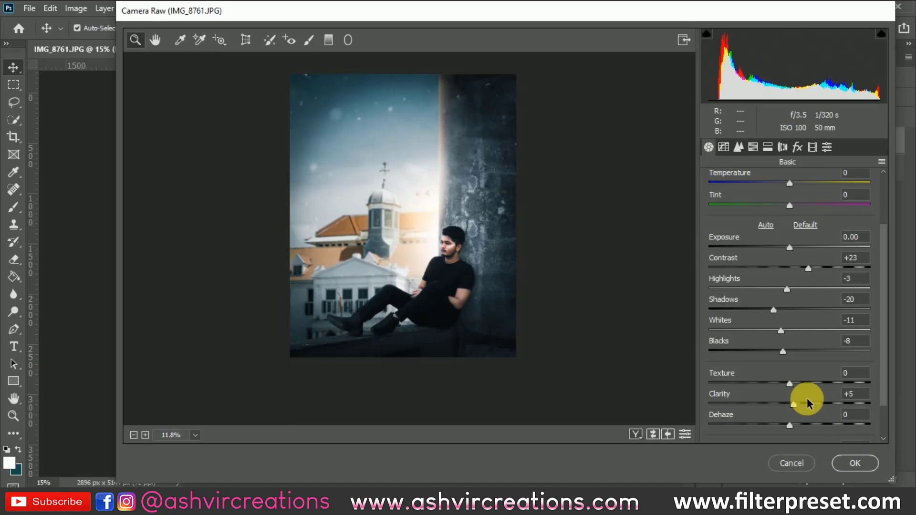
{"action": "left_click_drag", "start_coordinate": [790, 386], "coordinate": [780, 384]}
{"action": "left_click", "coordinate": [444, 271]}
{"action": "left_click", "coordinate": [486, 326]}
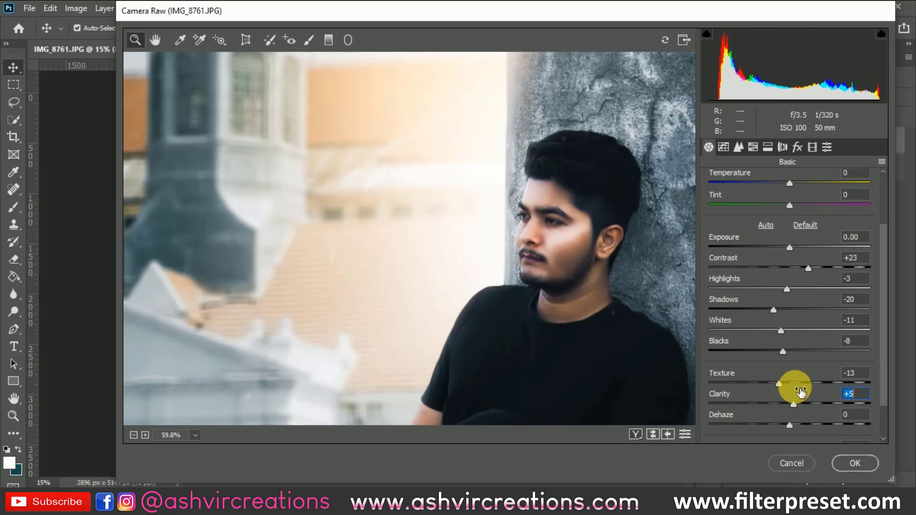
{"action": "mouse_move", "coordinate": [788, 384]}
{"action": "left_mouse_down"}
{"action": "mouse_move", "coordinate": [780, 388]}
{"action": "mouse_move", "coordinate": [793, 389]}
{"action": "left_mouse_up"}
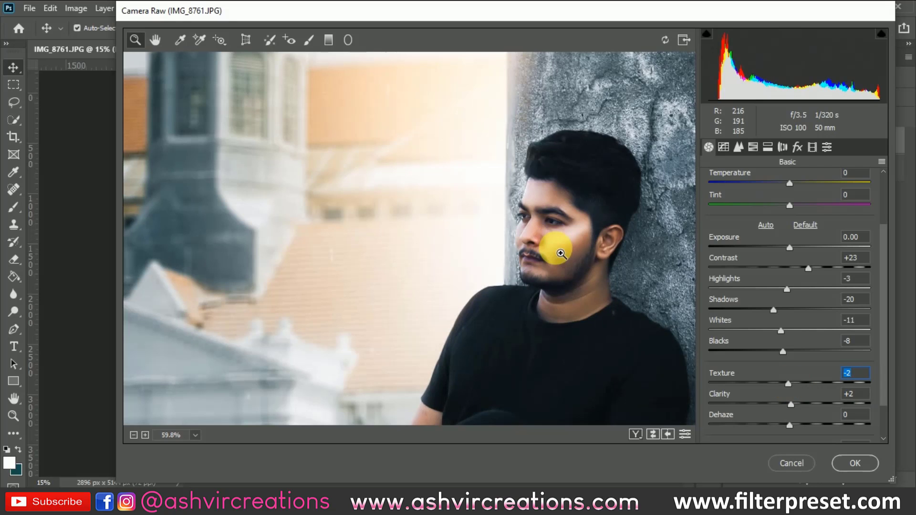
{"action": "left_click", "coordinate": [559, 253]}
{"action": "scroll", "coordinate": [560, 256], "scroll_direction": "down", "scroll_amount": 1}
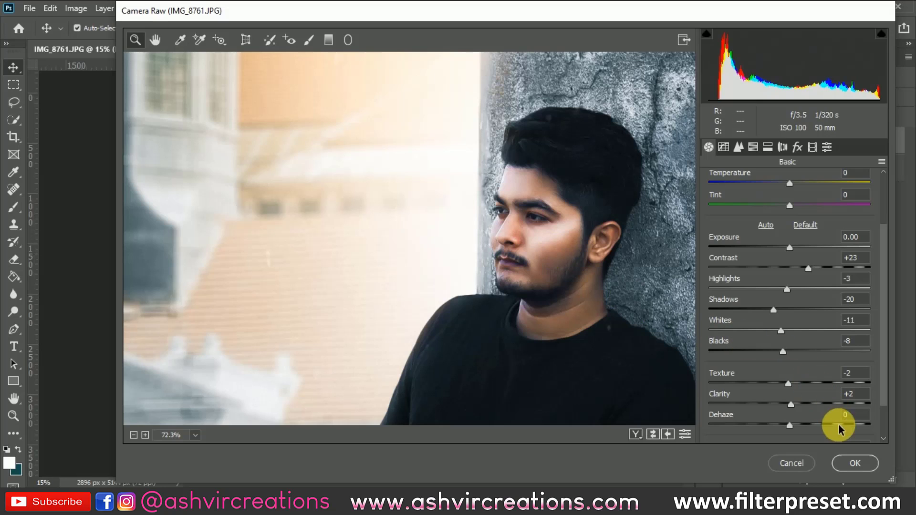
{"action": "scroll", "coordinate": [883, 414], "scroll_direction": "down", "scroll_amount": 2}
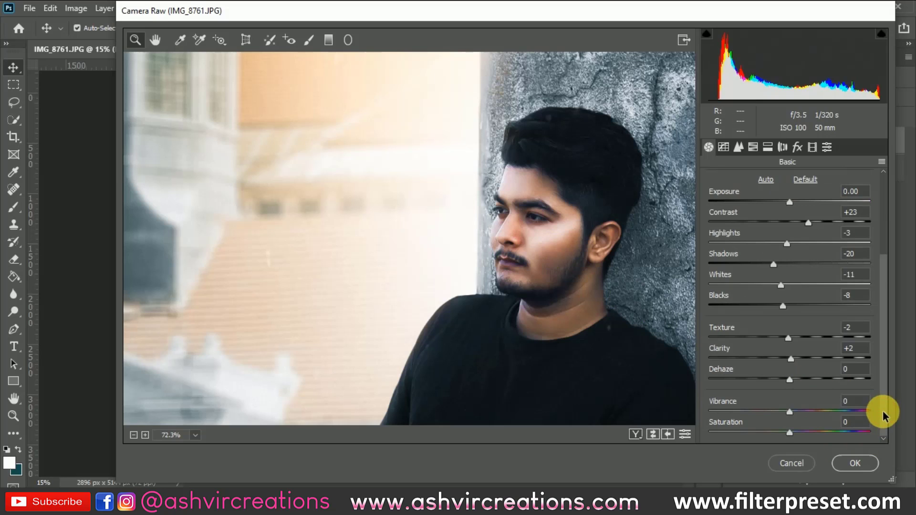
{"action": "left_click", "coordinate": [856, 464]}
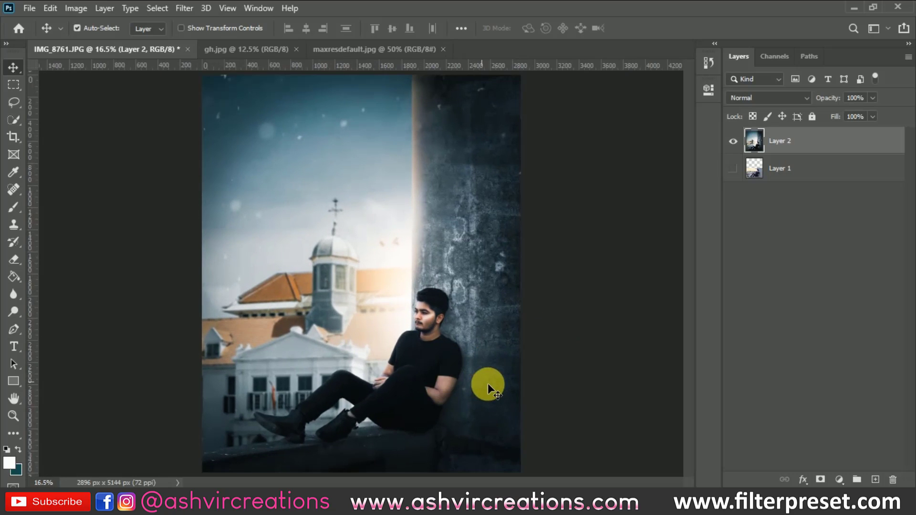
Show Layer 1 and toggle Layer 2's visibility to compare the original photo with the graded composite
{"action": "scroll", "coordinate": [469, 411], "scroll_direction": "up", "scroll_amount": 3}
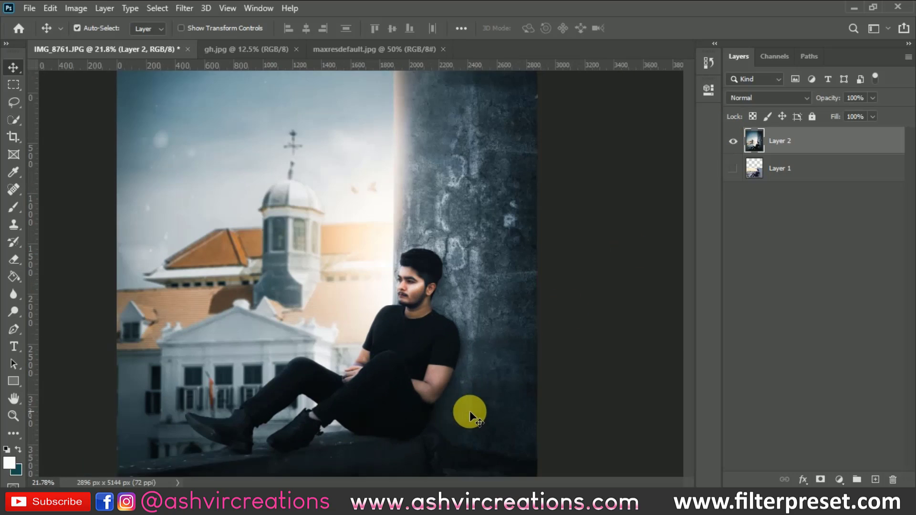
{"action": "scroll", "coordinate": [525, 256], "scroll_direction": "up", "scroll_amount": 1}
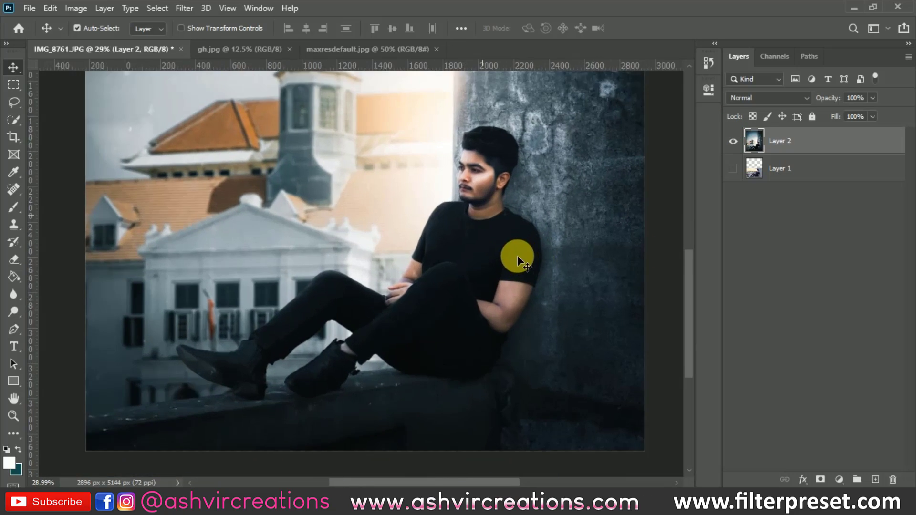
{"action": "scroll", "coordinate": [517, 258], "scroll_direction": "up", "scroll_amount": 2}
{"action": "scroll", "coordinate": [517, 254], "scroll_direction": "up", "scroll_amount": 2}
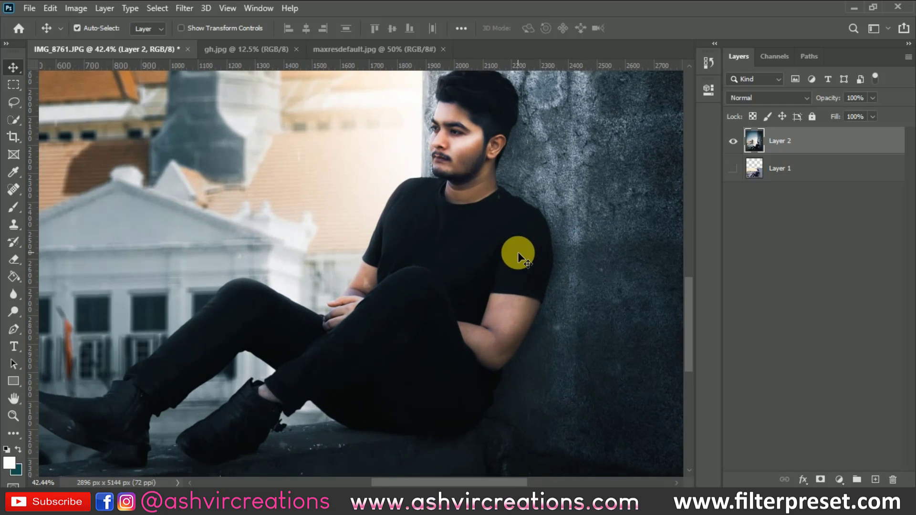
{"action": "scroll", "coordinate": [522, 250], "scroll_direction": "down", "scroll_amount": 5}
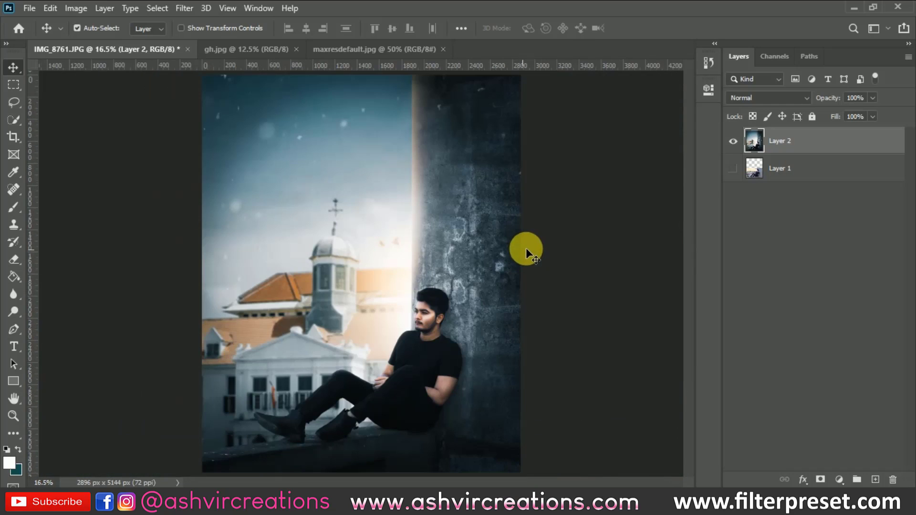
{"action": "left_click", "coordinate": [733, 168]}
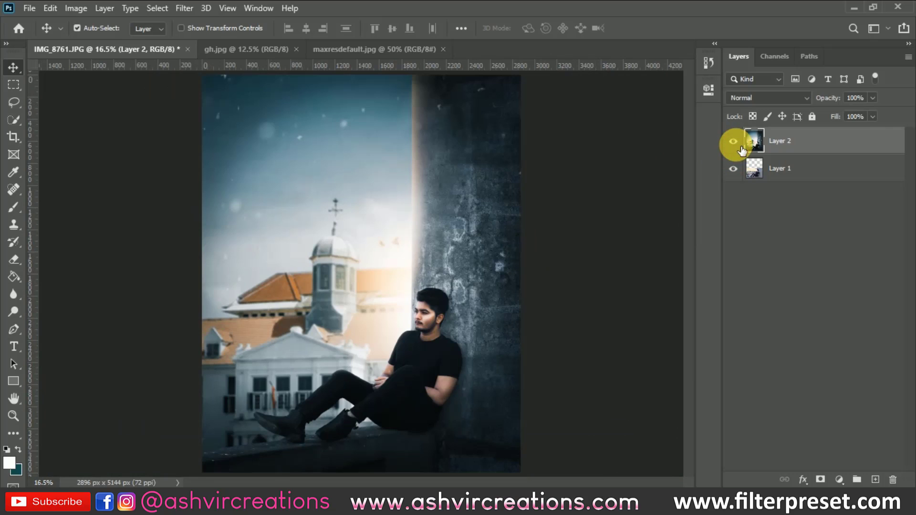
{"action": "left_click", "coordinate": [734, 142]}
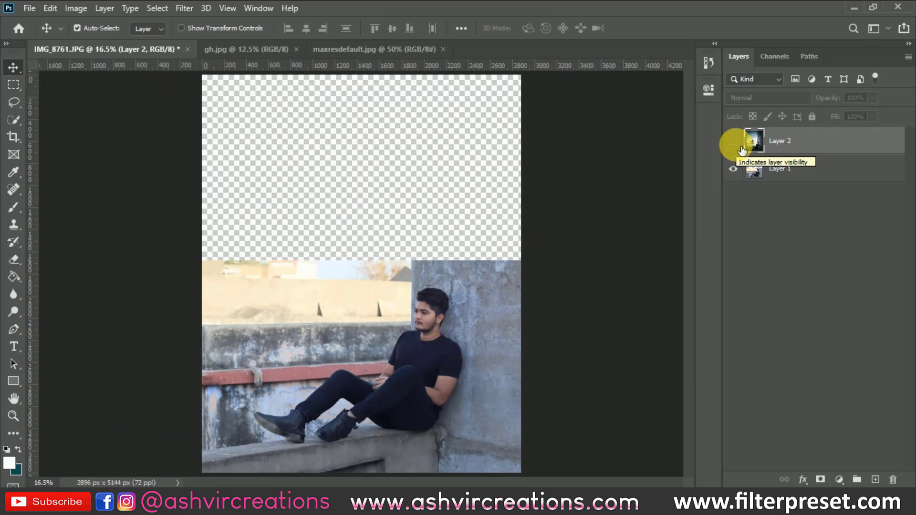
{"action": "left_click", "coordinate": [740, 145]}
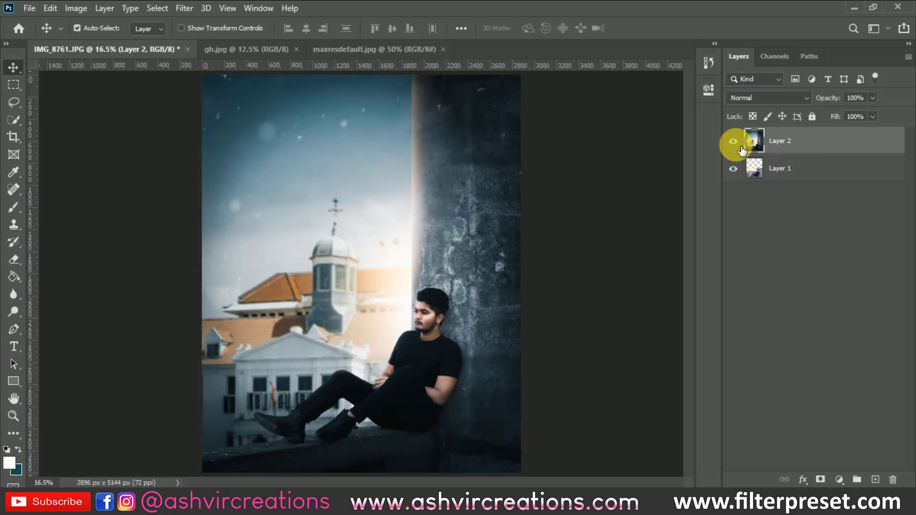
{"action": "left_click", "coordinate": [741, 147]}
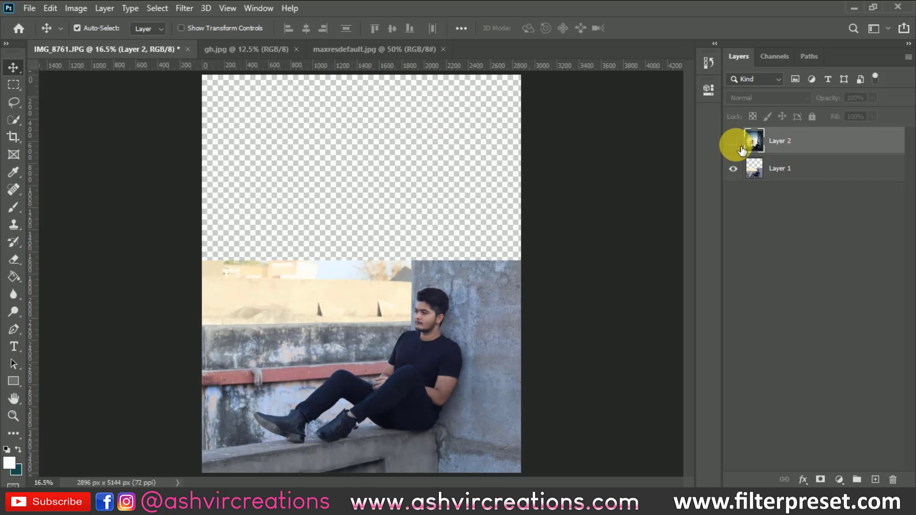
{"action": "left_click", "coordinate": [740, 147]}
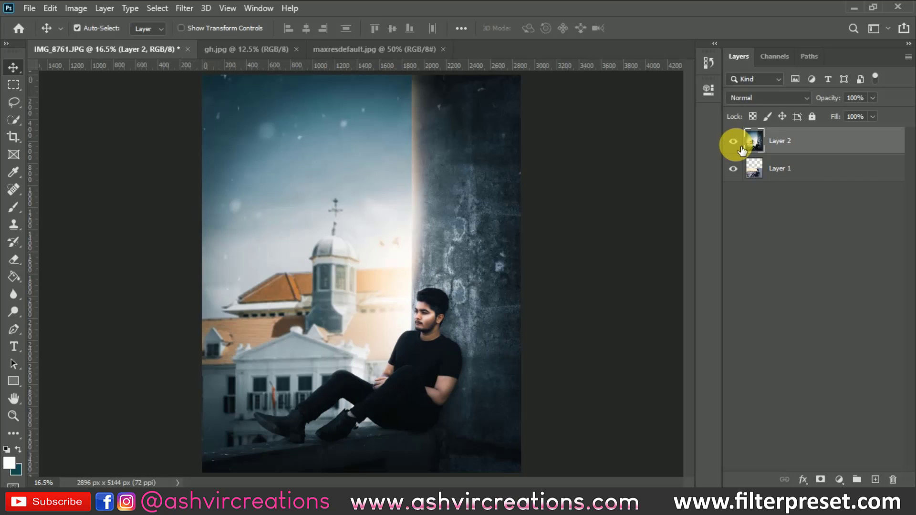
{"action": "left_click", "coordinate": [741, 147]}
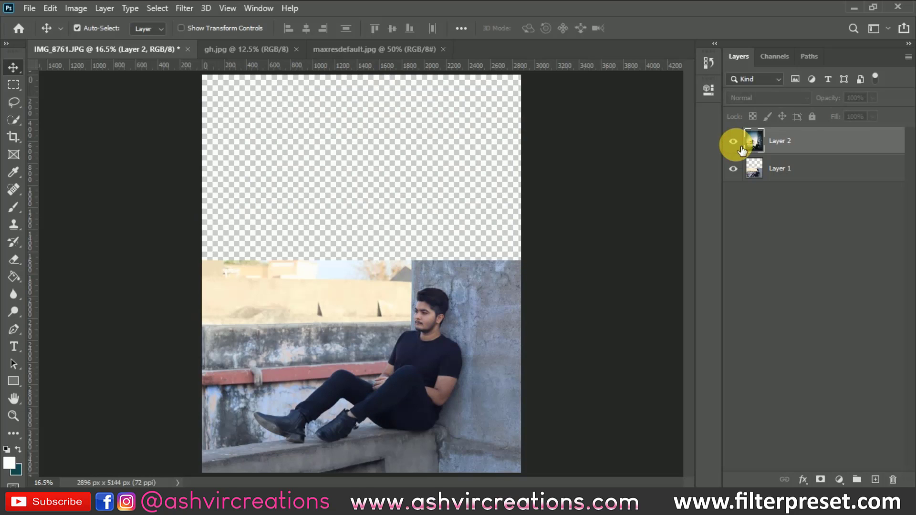
{"action": "left_click", "coordinate": [741, 147]}
Compare the man's face, shirt and the wall close up before and after the edit by toggling Layer 2's visibility
{"action": "scroll", "coordinate": [497, 313], "scroll_direction": "down", "scroll_amount": 1}
{"action": "scroll", "coordinate": [494, 314], "scroll_direction": "up", "scroll_amount": 1}
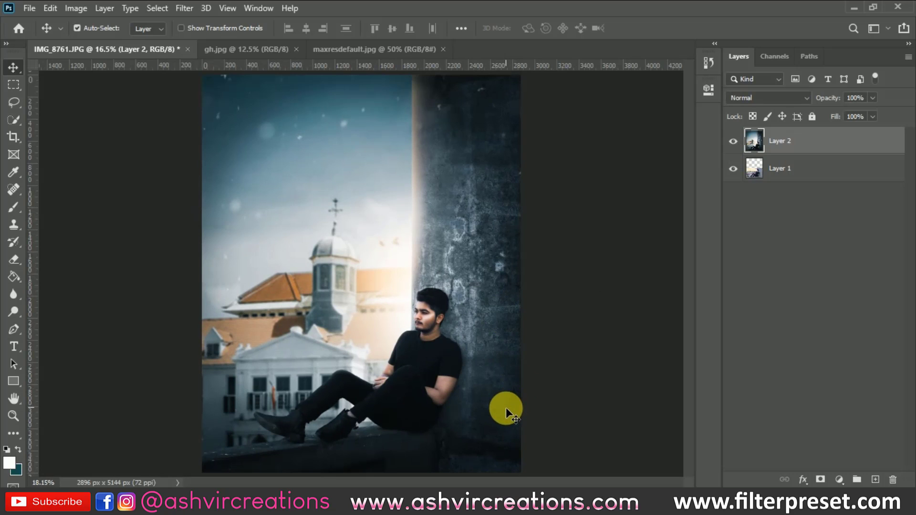
{"action": "scroll", "coordinate": [506, 407], "scroll_direction": "up", "scroll_amount": 4}
{"action": "left_click_drag", "start_coordinate": [482, 357], "coordinate": [603, 315]}
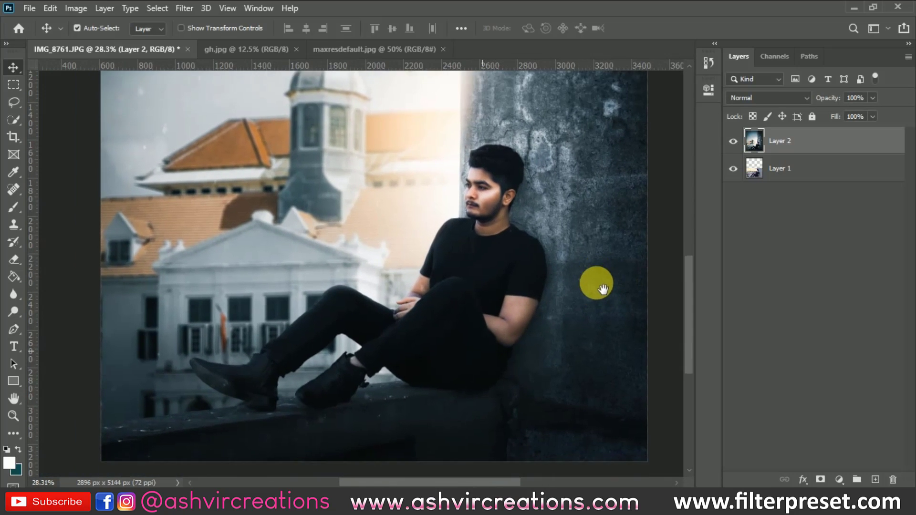
{"action": "scroll", "coordinate": [595, 299], "scroll_direction": "up", "scroll_amount": 2}
{"action": "scroll", "coordinate": [521, 193], "scroll_direction": "up", "scroll_amount": 2}
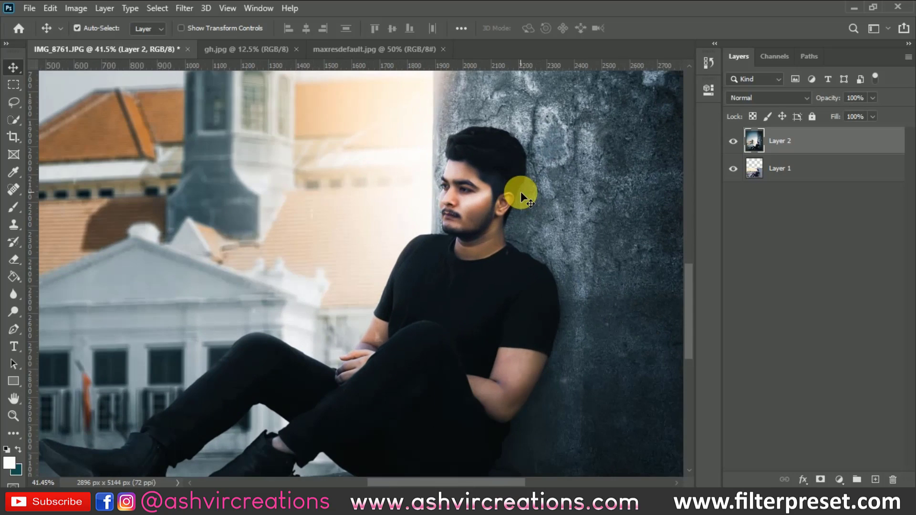
{"action": "scroll", "coordinate": [550, 210], "scroll_direction": "up", "scroll_amount": 1}
{"action": "left_click_drag", "start_coordinate": [609, 212], "coordinate": [582, 223]}
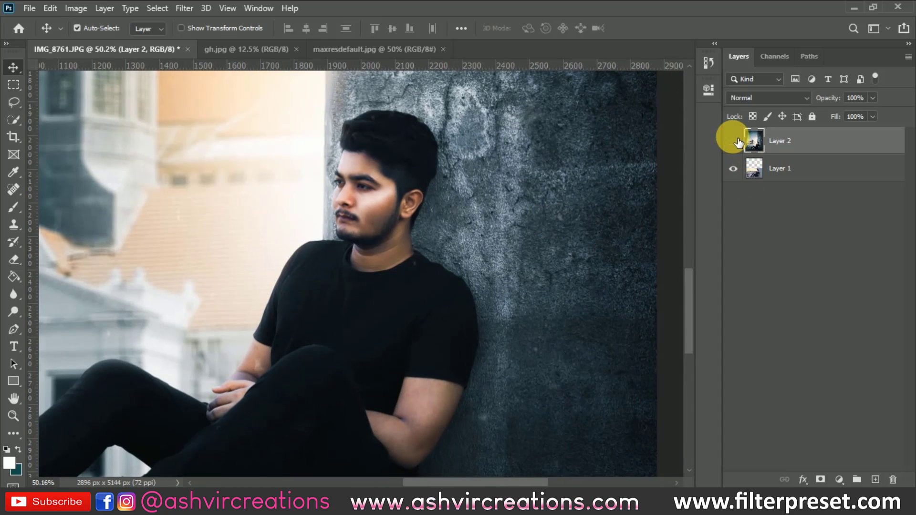
{"action": "left_click", "coordinate": [735, 141]}
{"action": "left_click", "coordinate": [735, 142]}
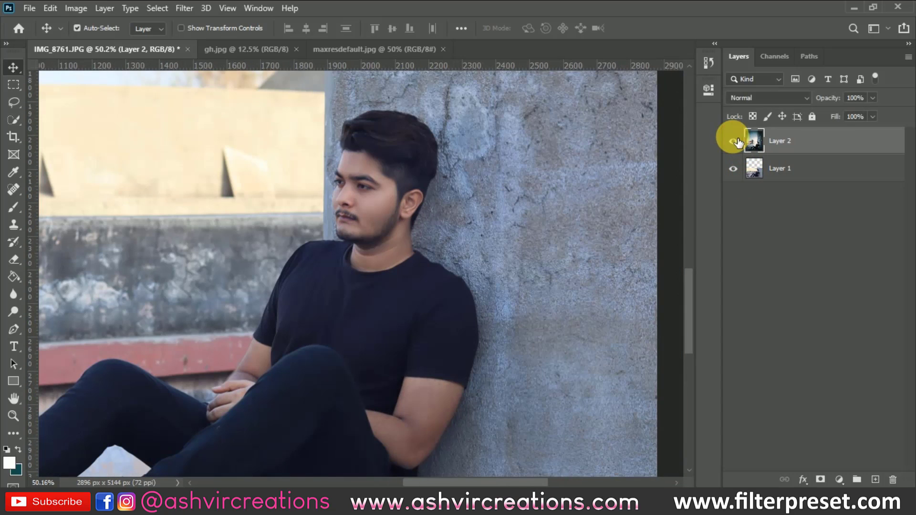
{"action": "left_click", "coordinate": [734, 142]}
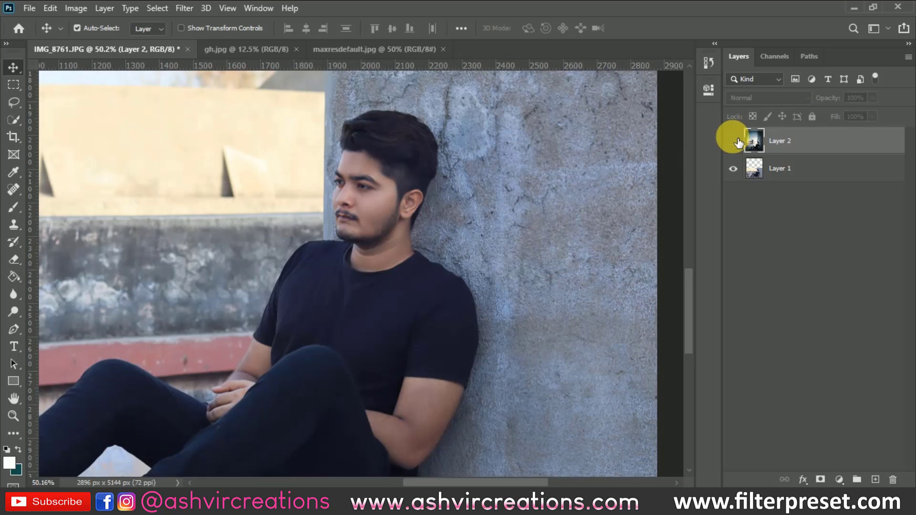
{"action": "left_click", "coordinate": [735, 142]}
{"action": "left_click", "coordinate": [734, 142]}
{"action": "left_click", "coordinate": [734, 142]}
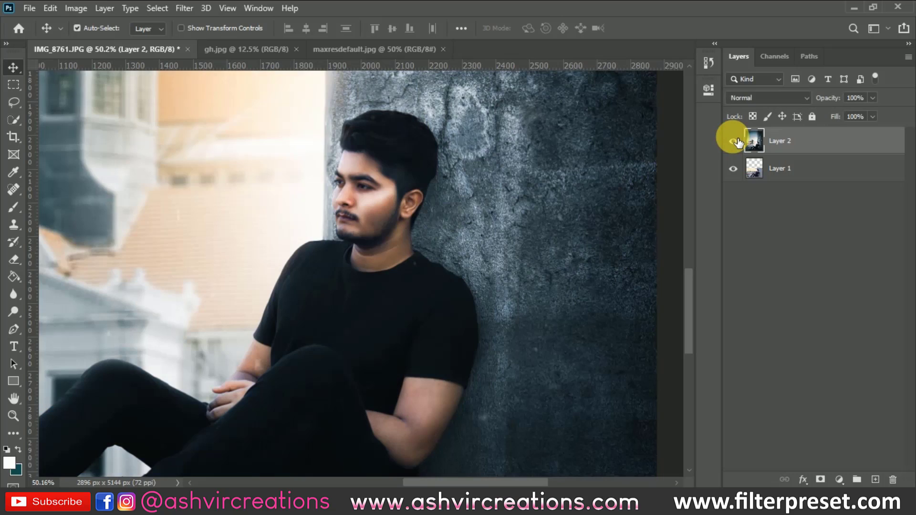
{"action": "left_click", "coordinate": [734, 142]}
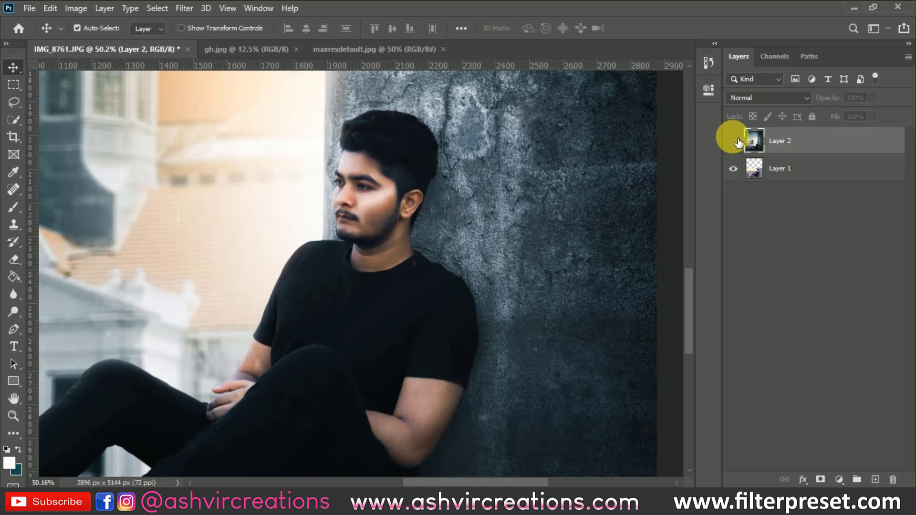
{"action": "left_click", "coordinate": [735, 141]}
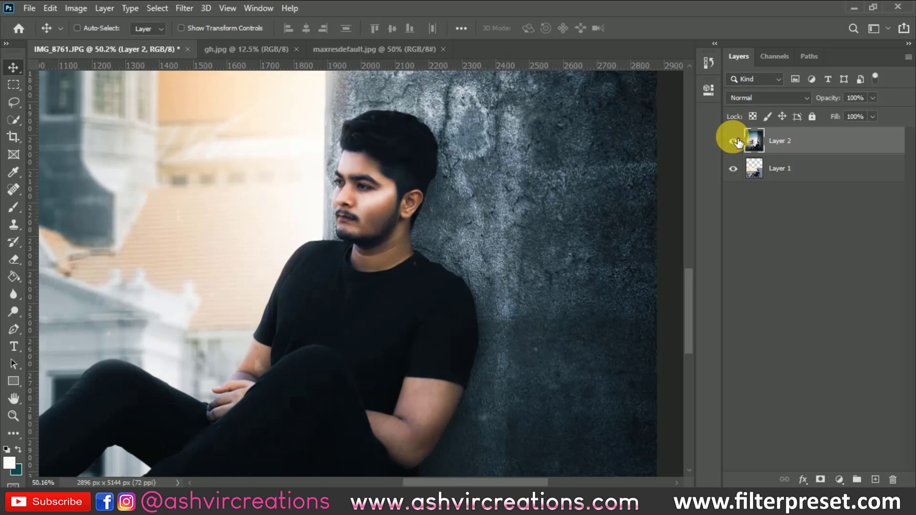
Fit the whole image in view and compare the full composition with the original by hiding and showing Layer 2
{"action": "key", "text": "ctrl+0"}
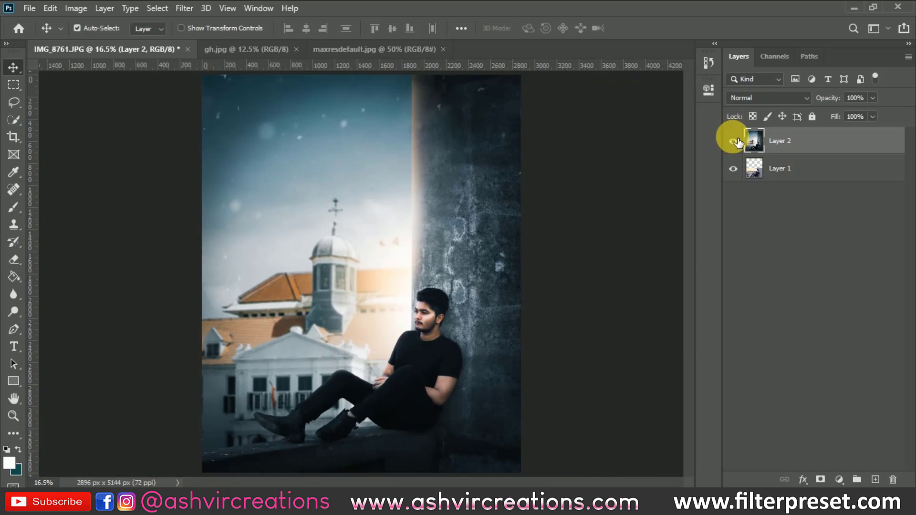
{"action": "left_click", "coordinate": [735, 141]}
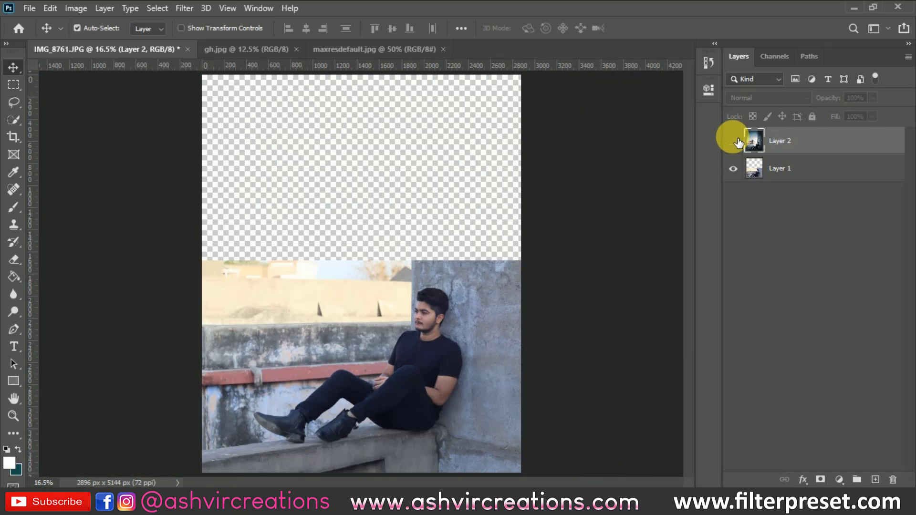
{"action": "left_click", "coordinate": [734, 141]}
{"action": "scroll", "coordinate": [619, 179], "scroll_direction": "down", "scroll_amount": 2}
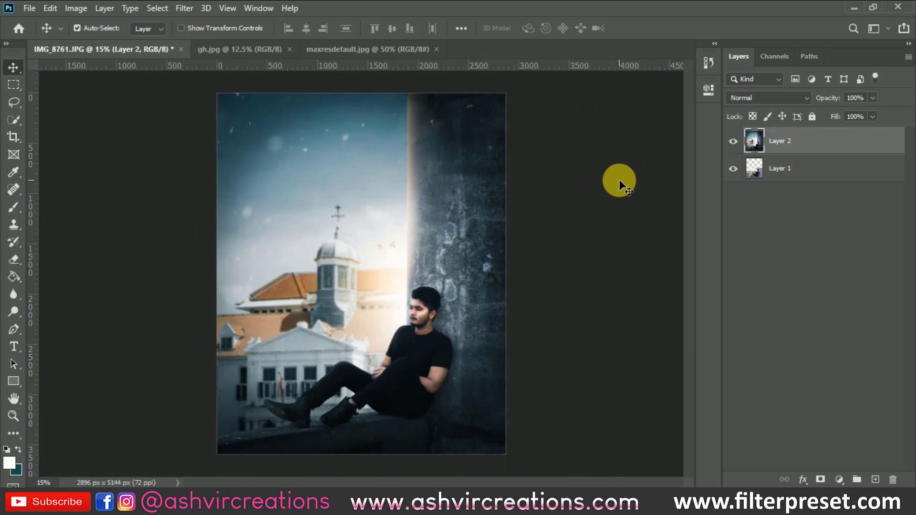
{"action": "scroll", "coordinate": [619, 180], "scroll_direction": "up", "scroll_amount": 1}
{"action": "scroll", "coordinate": [619, 179], "scroll_direction": "up", "scroll_amount": 1}
{"action": "scroll", "coordinate": [618, 179], "scroll_direction": "down", "scroll_amount": 1}
{"action": "key", "text": "ctrl+v"}
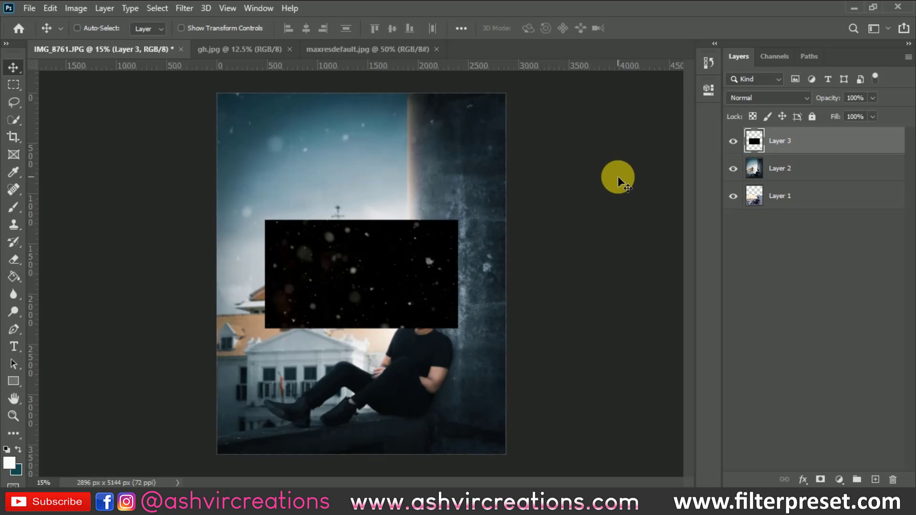
{"action": "key", "text": "ctrl+a"}
{"action": "key", "text": "ctrl+z"}
{"action": "key", "text": "ctrl+z"}
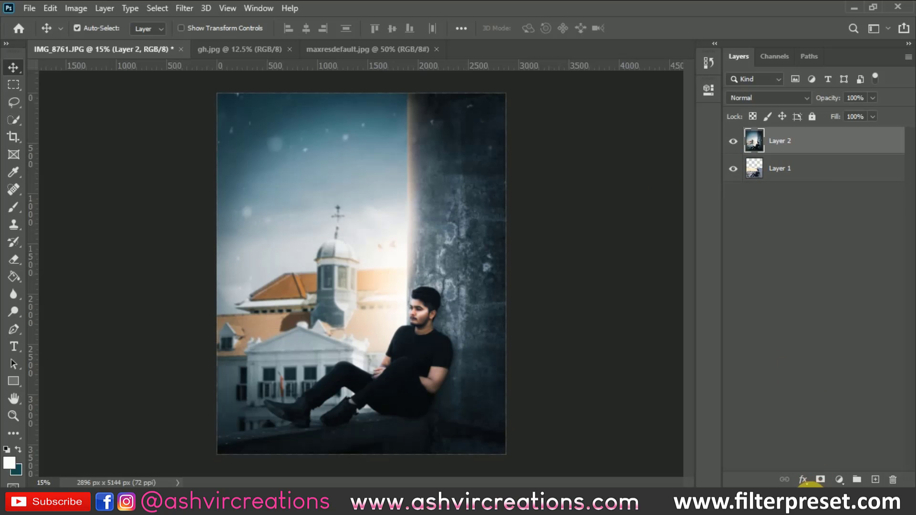
{"action": "left_click", "coordinate": [799, 505]}
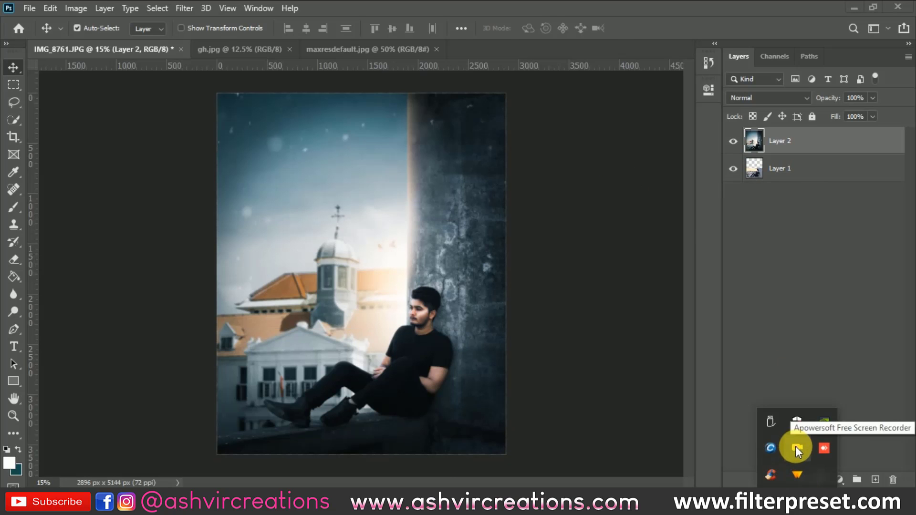